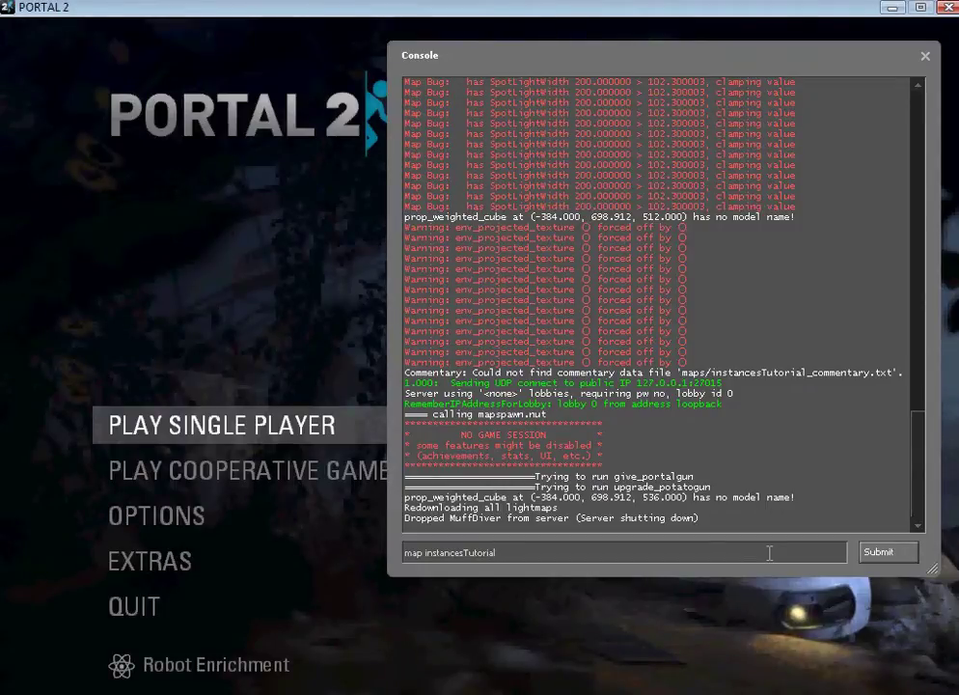
# Step: Load the instancesTutorial map from the console and walk up to the monitor showing the blue-eyed core
pyautogui.press('Return')
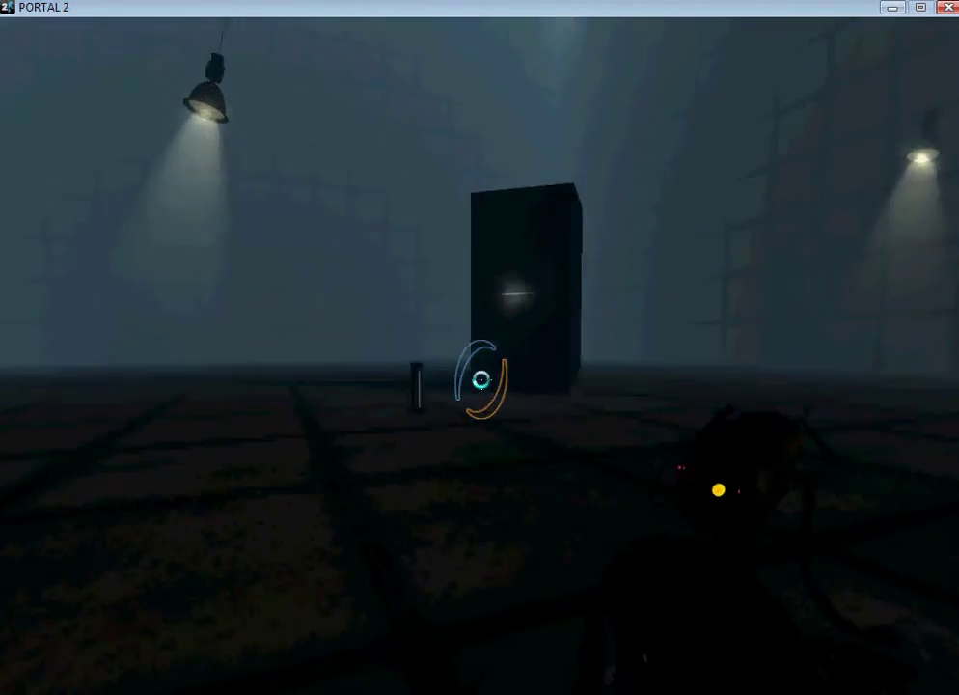
pyautogui.press('w')
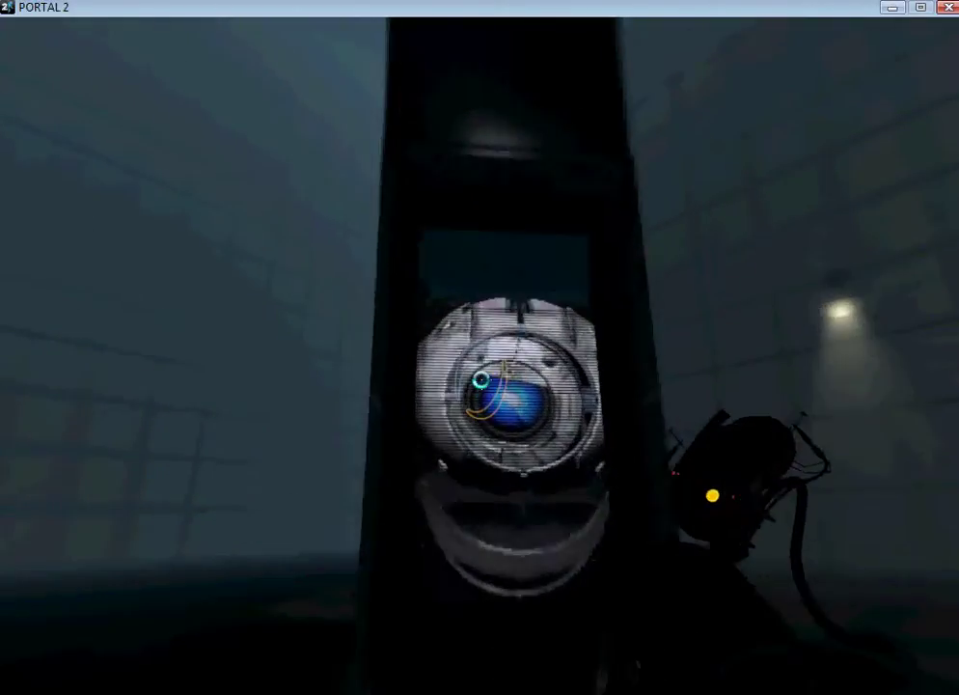
pyautogui.press('w')
pyautogui.press('d')
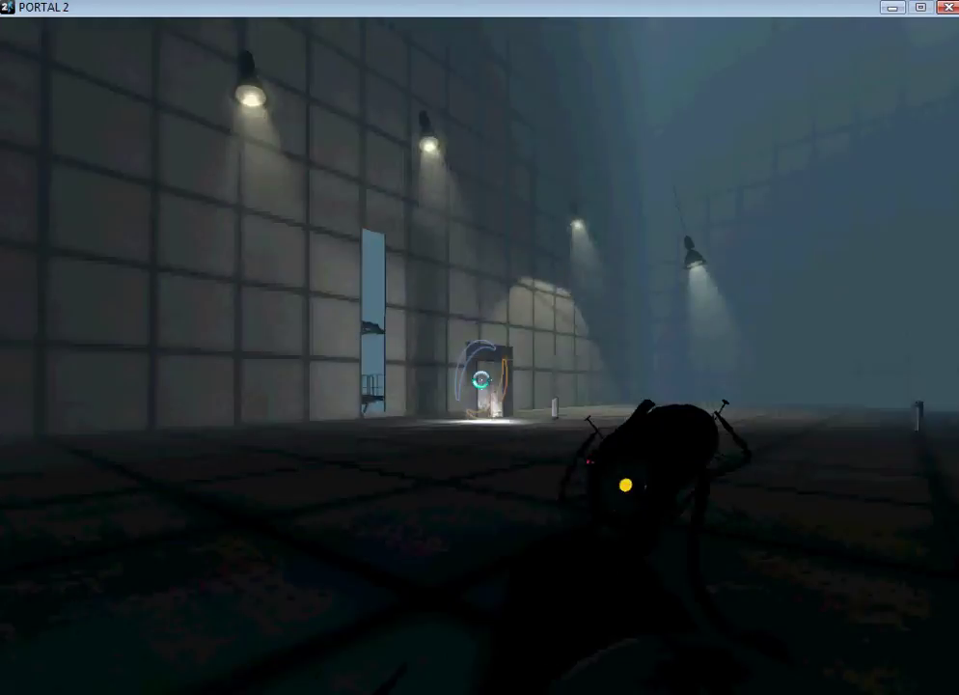
# Step: Walk across the dome chamber to the door, through the tall wall opening and into the lift tower
pyautogui.press('w')
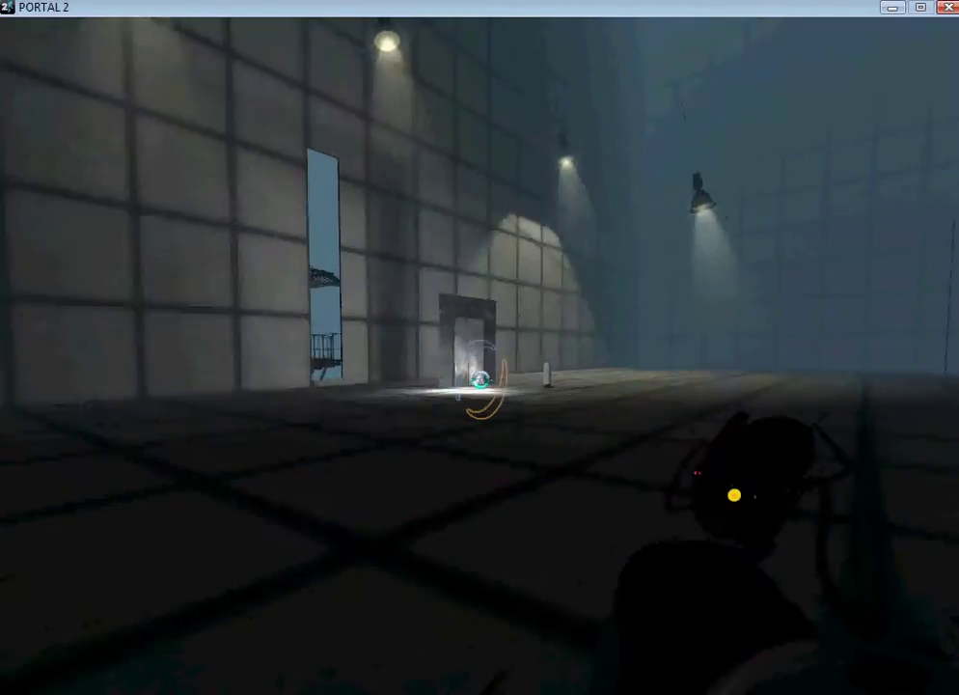
pyautogui.press('w')
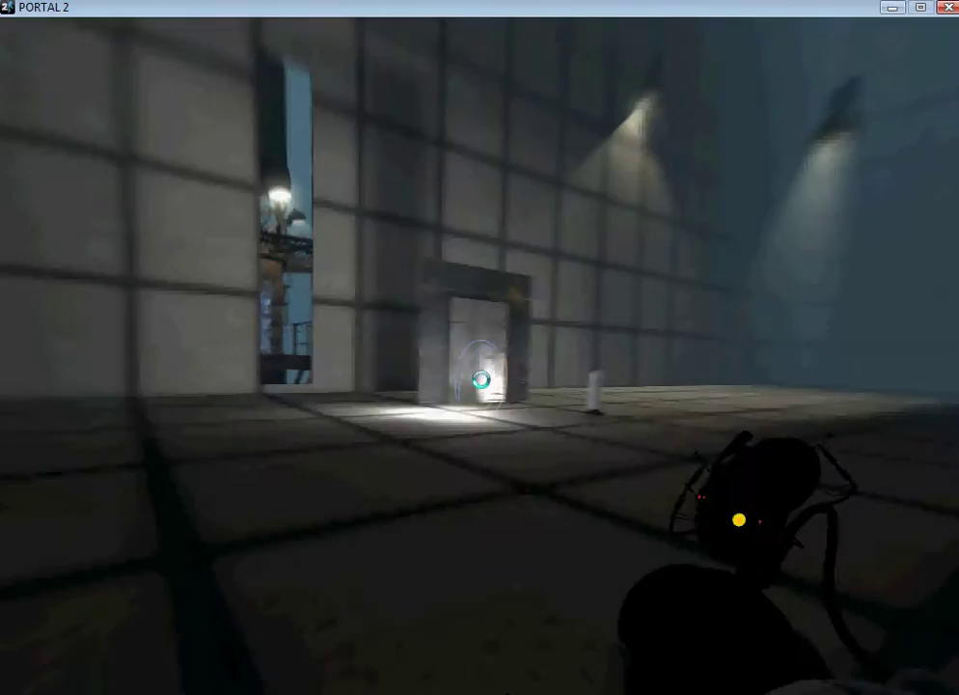
pyautogui.press('w')
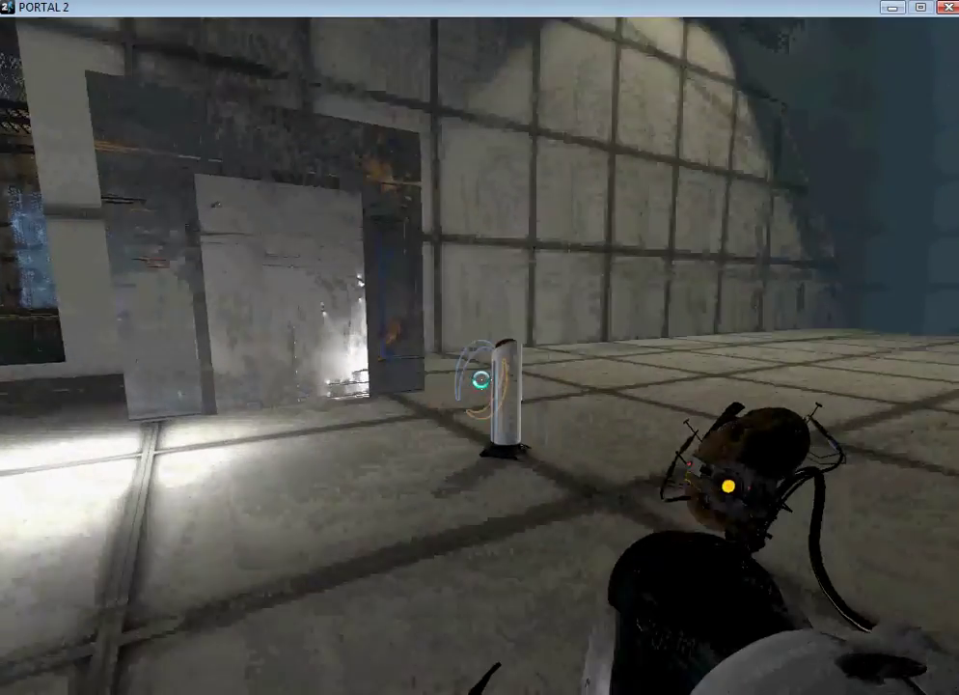
pyautogui.press('w')
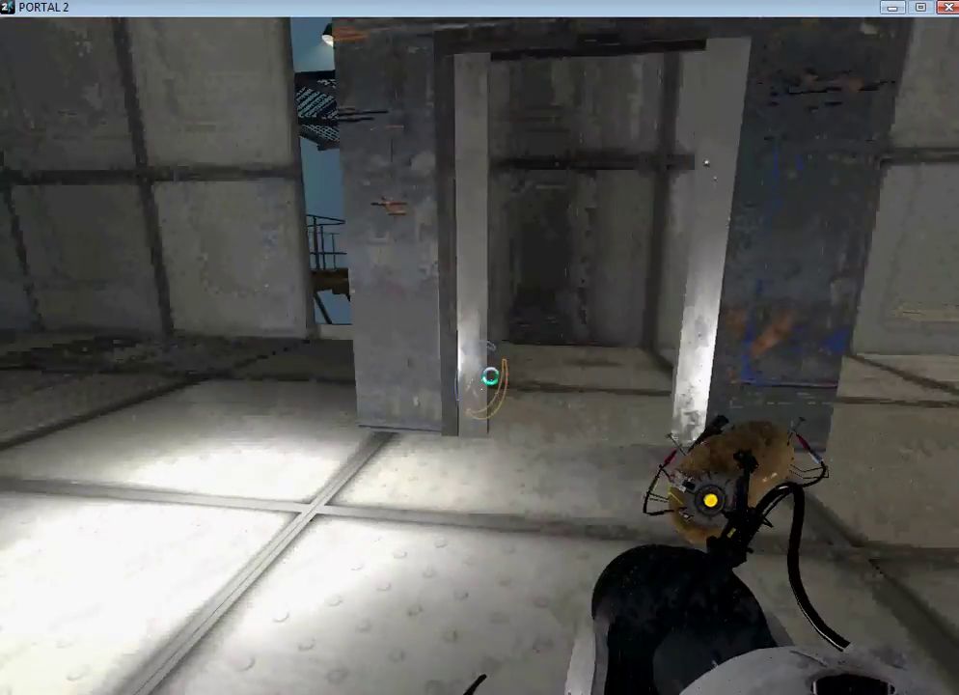
pyautogui.press('w')
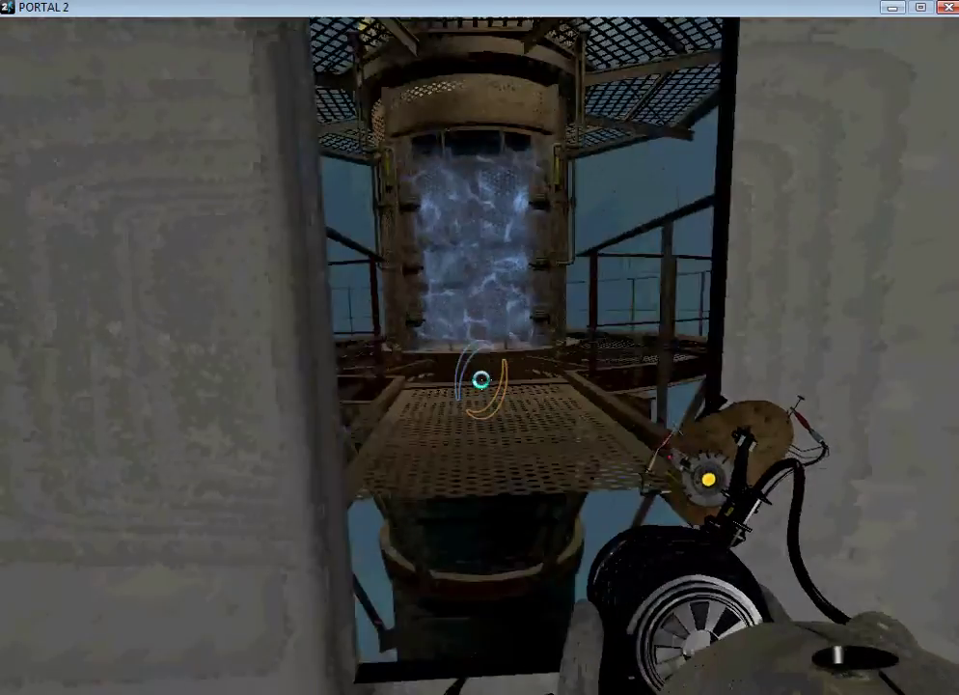
pyautogui.press('w')
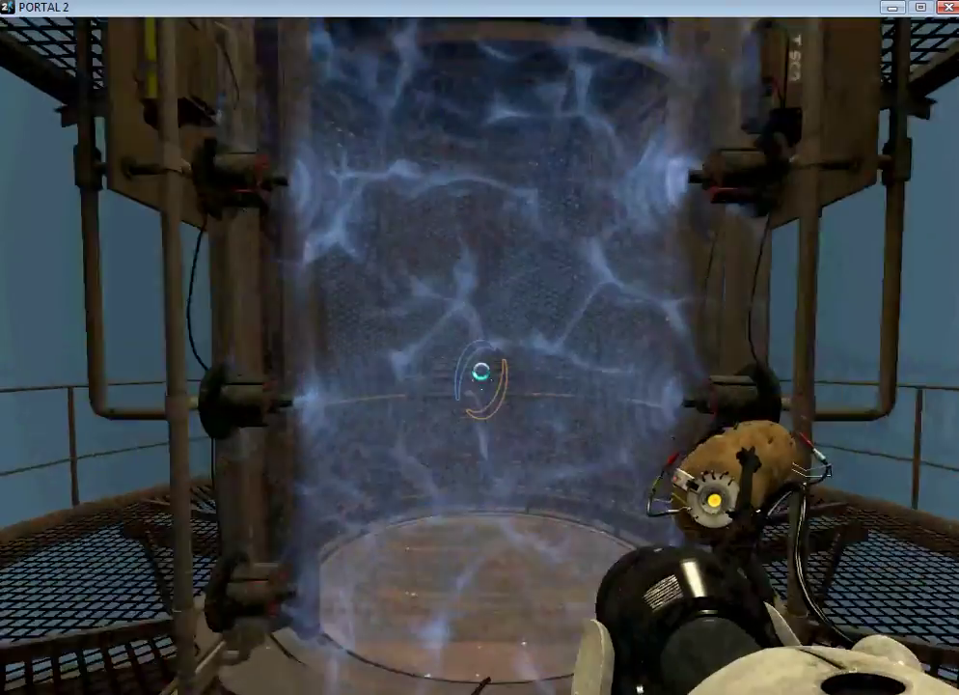
pyautogui.press('s')
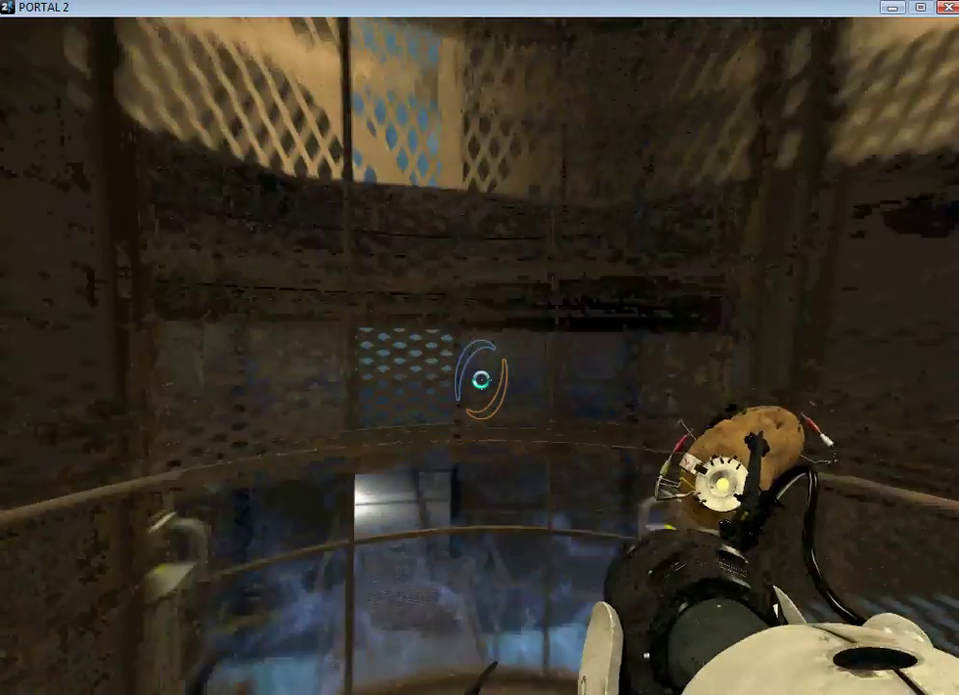
# Step: Leave the running map and quit Portal 2 to return to the Hammer editor
pyautogui.press('`')
pyautogui.click(316, 537)
pyautogui.click(160, 651)
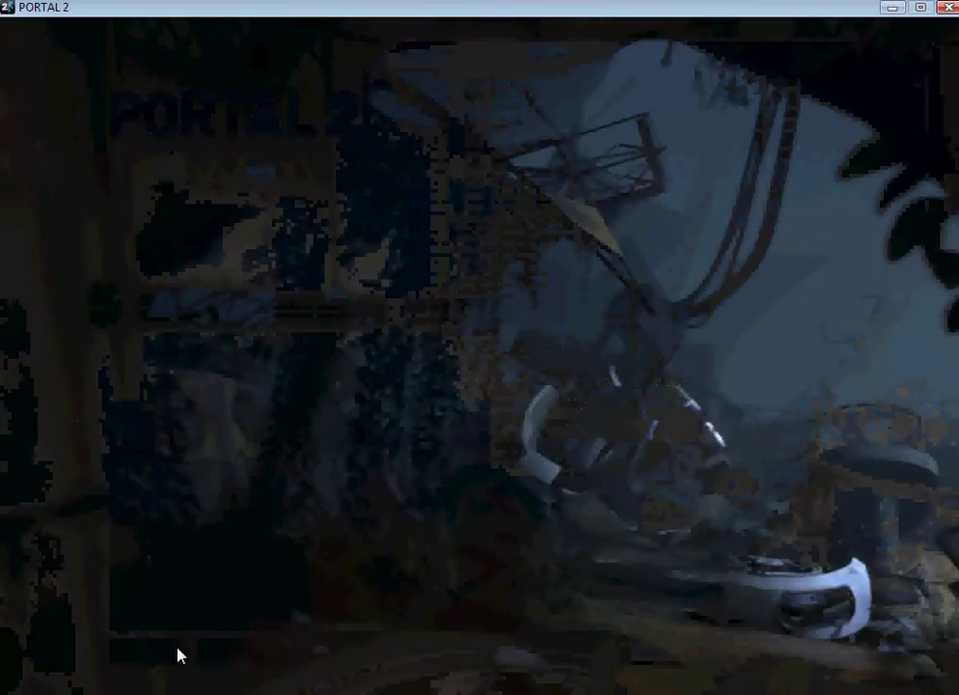
pyautogui.click(135, 606)
pyautogui.click(170, 652)
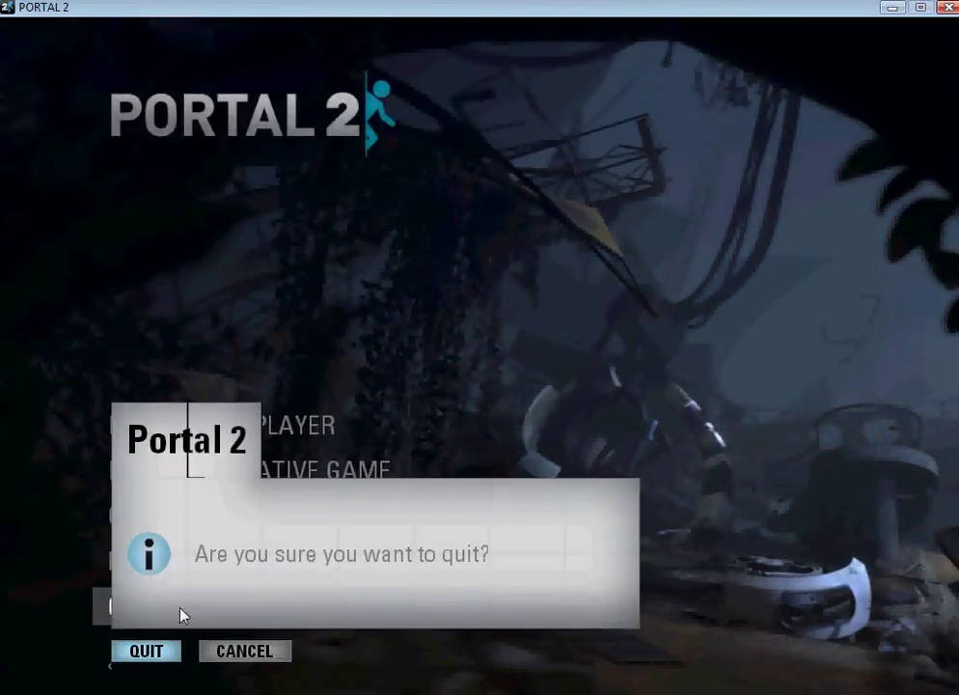
pyautogui.press('Return')
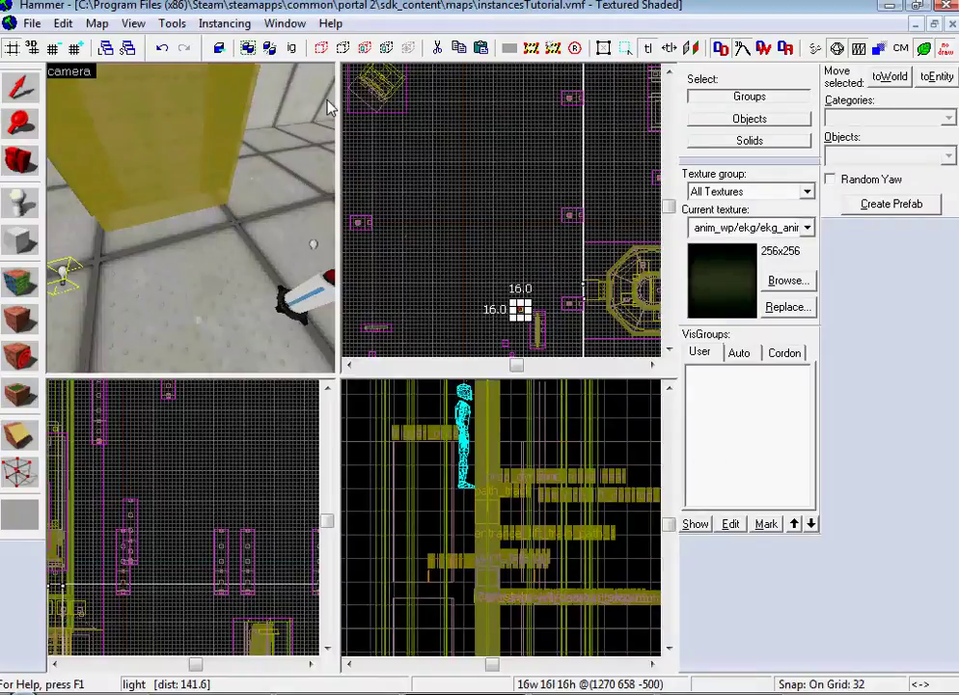
# Step: Close the instancesTutorial map and create a new empty map
pyautogui.click(915, 24)
pyautogui.click(10, 24)
pyautogui.click(34, 43)
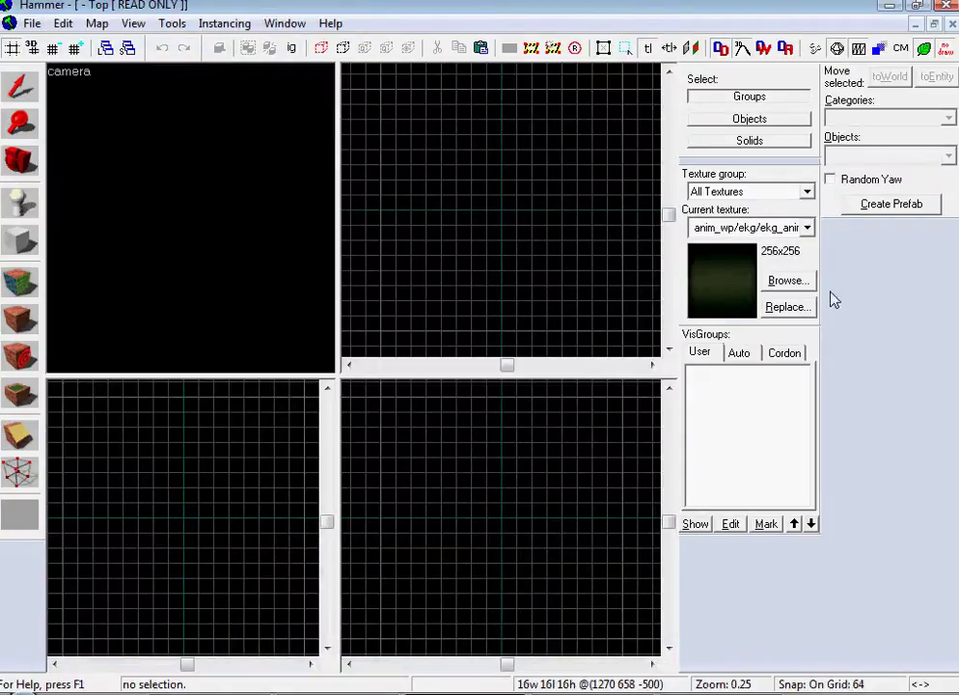
# Step: Choose the white 512x512 anim_wp/framework wall texture and draw a 1024 by 768 unit block in the top view
pyautogui.click(787, 281)
pyautogui.doubleClick(439, 372)
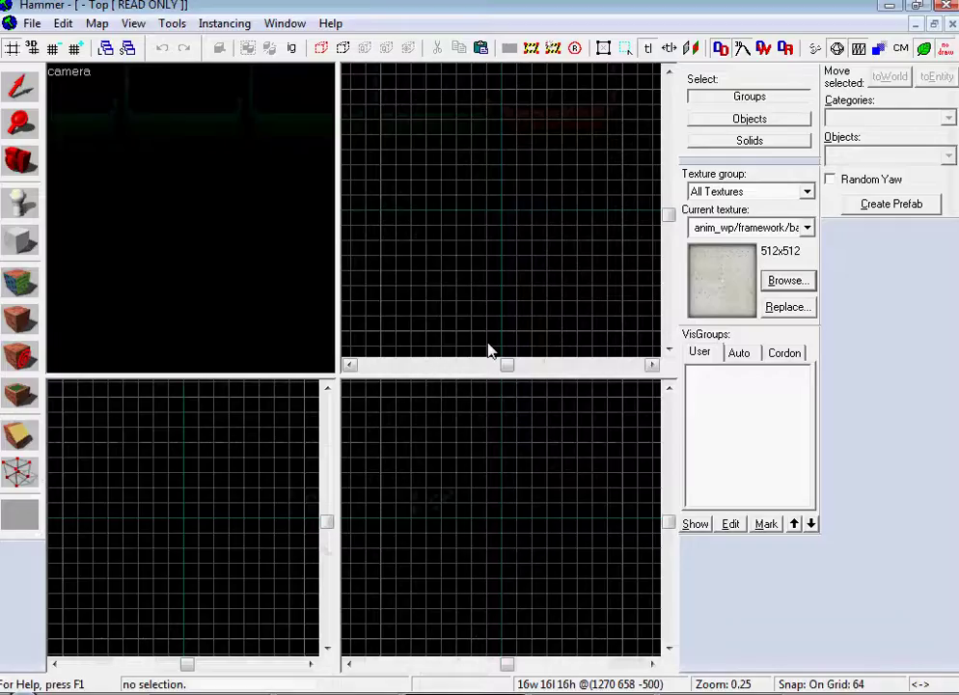
pyautogui.click(10, 246)
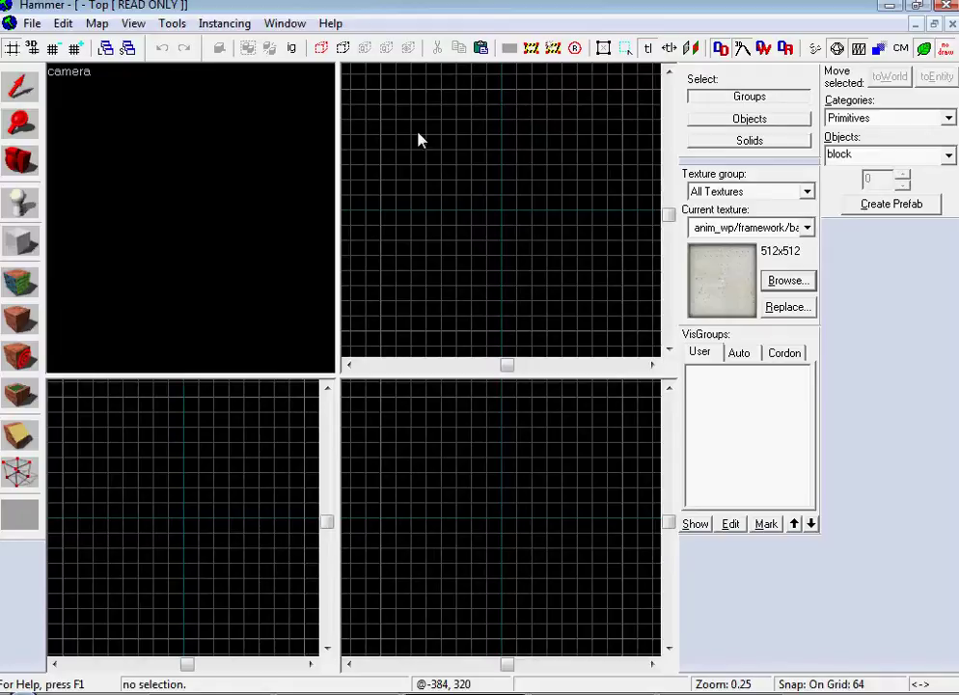
pyautogui.moveTo(364, 87); pyautogui.dragTo(613, 278)
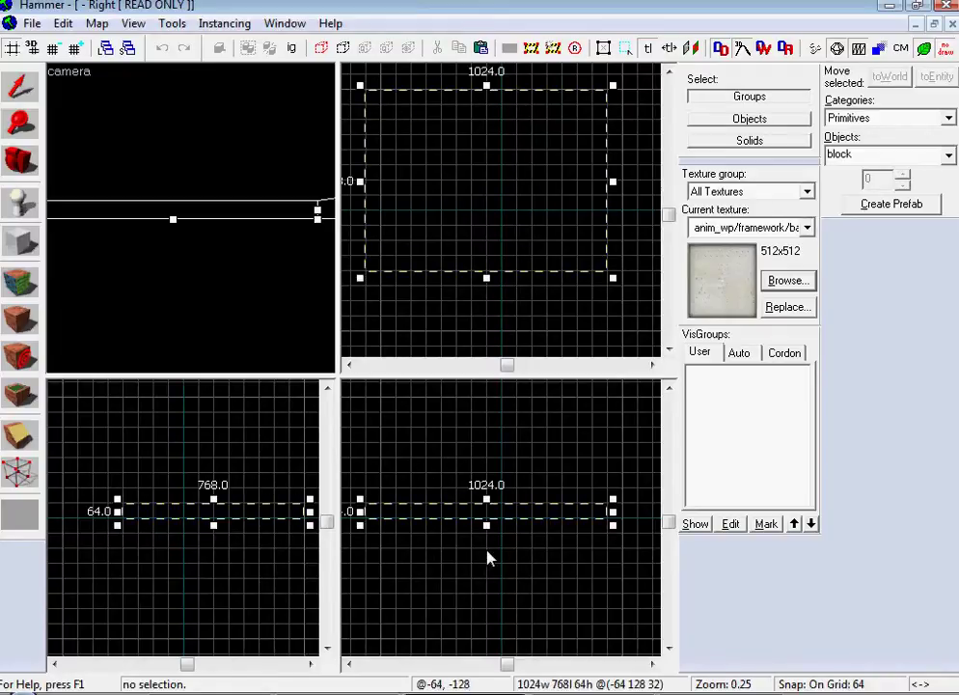
# Step: Enlarge the block outline to 2304 wide, 1344 long and 1792 high, and create the solid
pyautogui.moveTo(487, 526); pyautogui.dragTo(487, 630)
pyautogui.moveTo(484, 503); pyautogui.dragTo(496, 396)
pyautogui.scroll(-3, 588, 173)
pyautogui.moveTo(603, 236); pyautogui.dragTo(627, 315)
pyautogui.moveTo(470, 319); pyautogui.dragTo(391, 311)
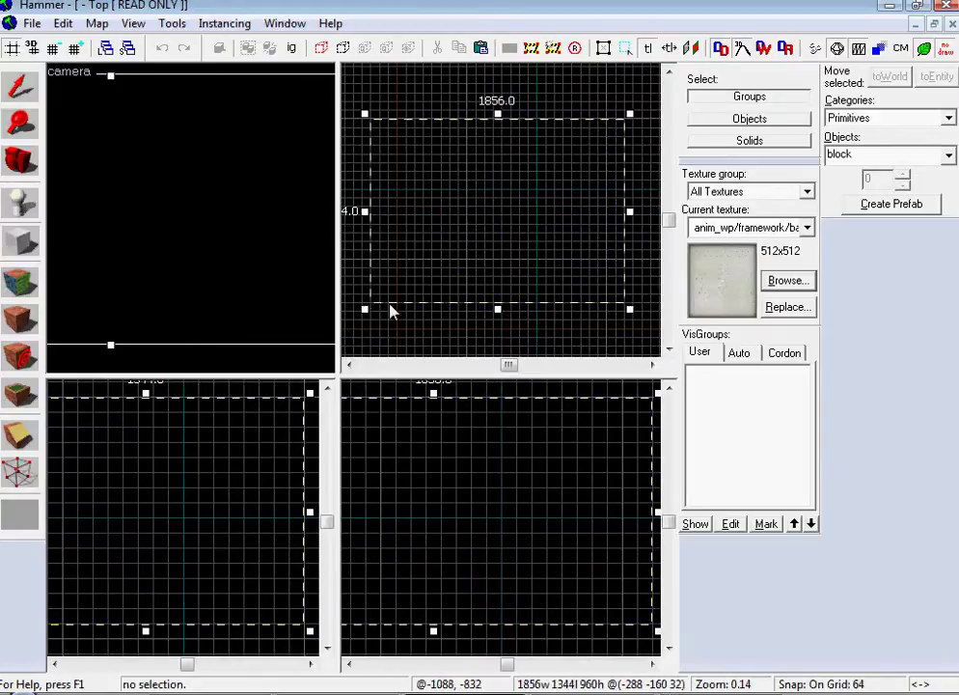
pyautogui.scroll(-4, 487, 476)
pyautogui.moveTo(472, 418); pyautogui.dragTo(474, 404)
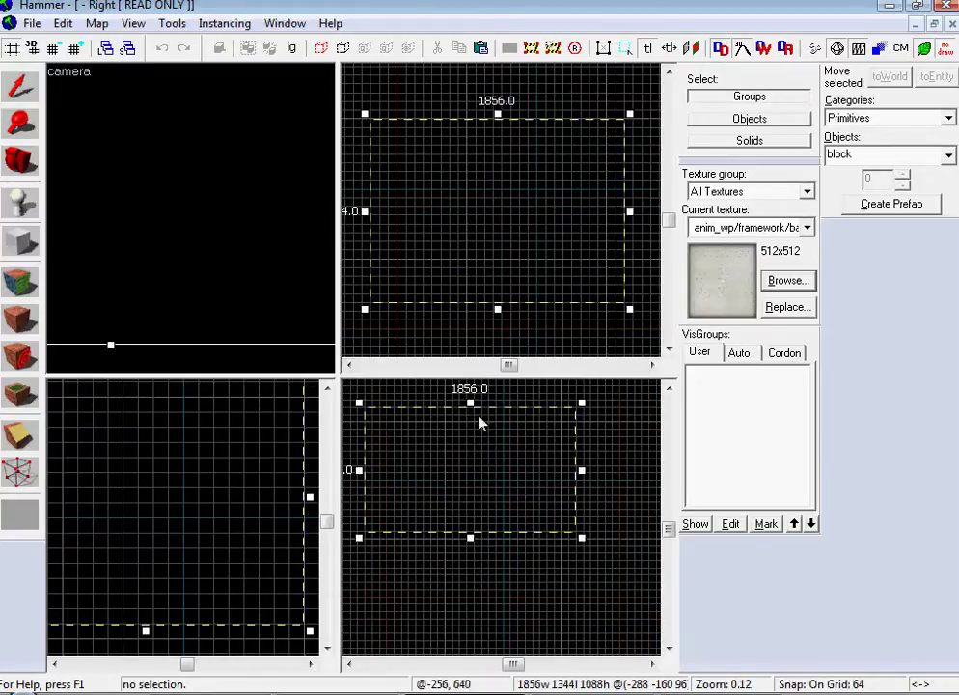
pyautogui.moveTo(579, 545); pyautogui.dragTo(632, 619)
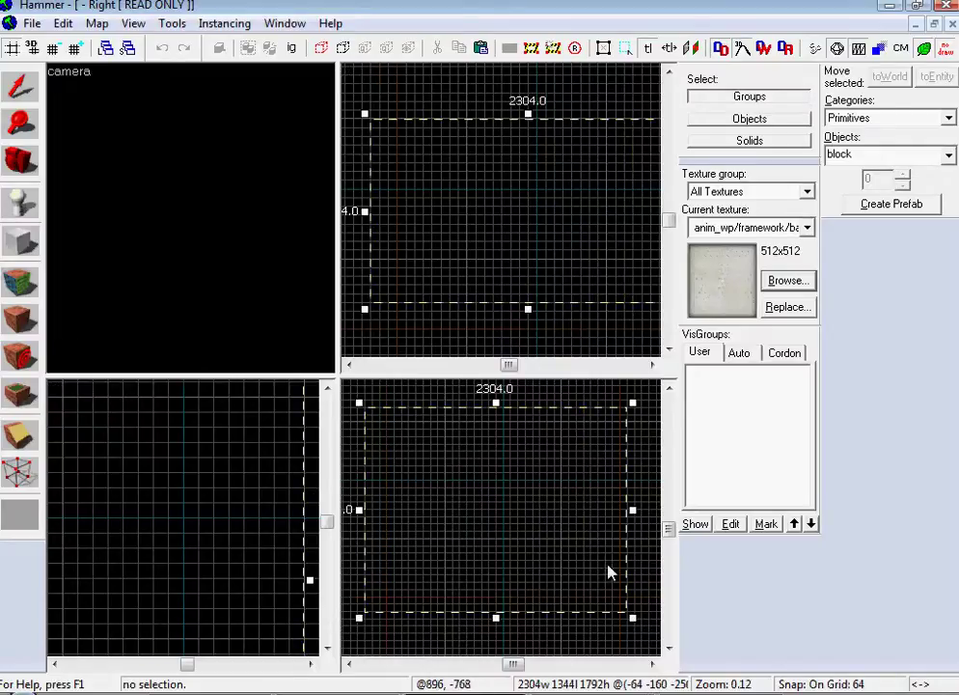
pyautogui.press('Return')
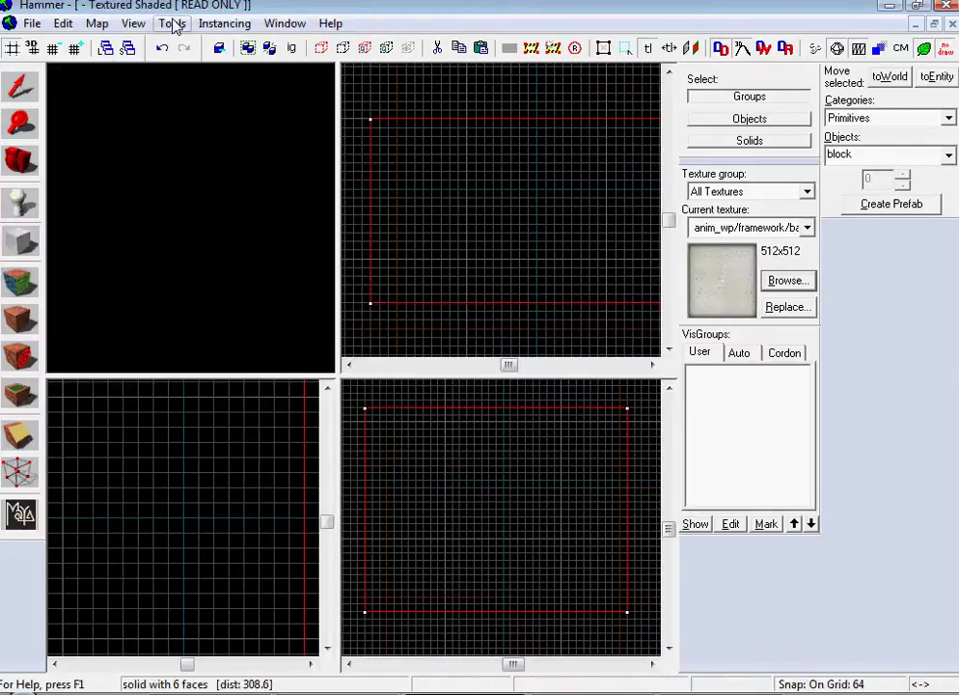
# Step: Hollow the block into a room with walls 32 units thick
pyautogui.click(133, 23)
pyautogui.click(210, 66)
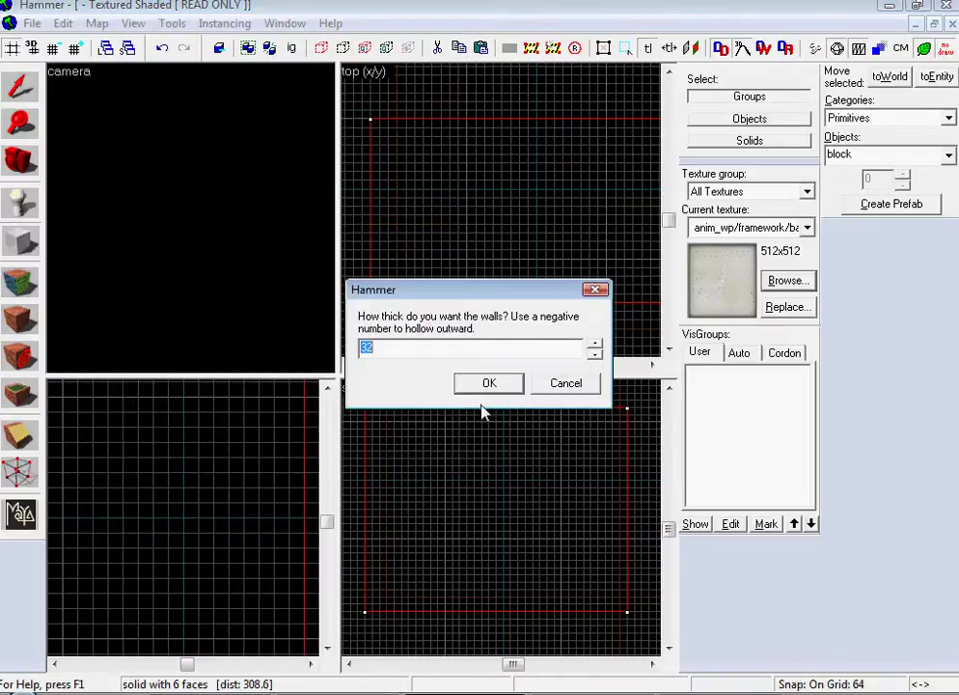
pyautogui.click(477, 392)
# Step: Place an info_player_start entity on the room's floor near a corner
pyautogui.press('z')
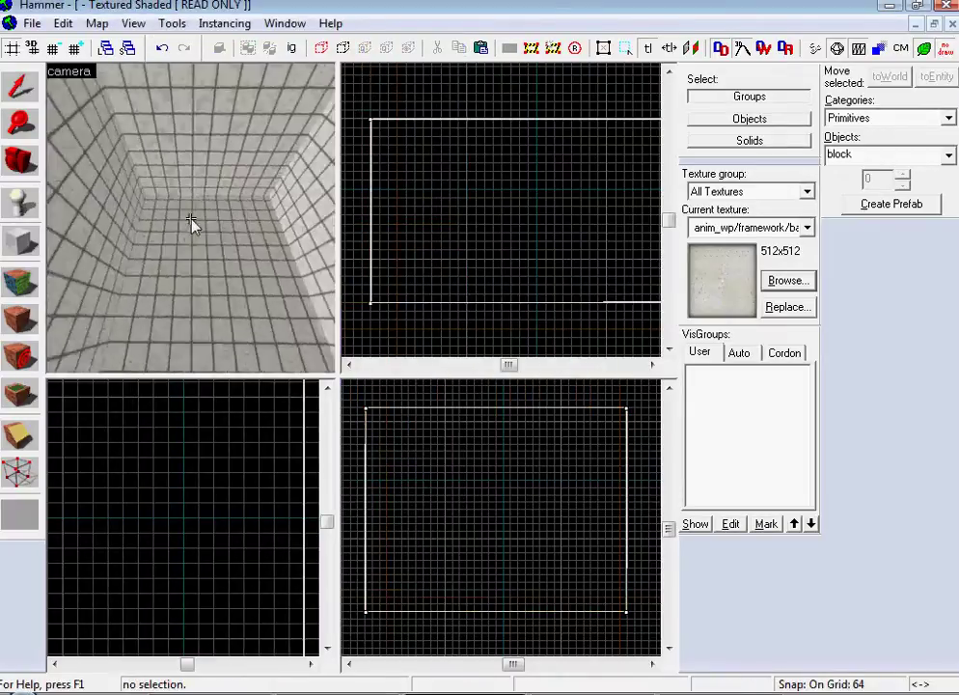
pyautogui.press('z')
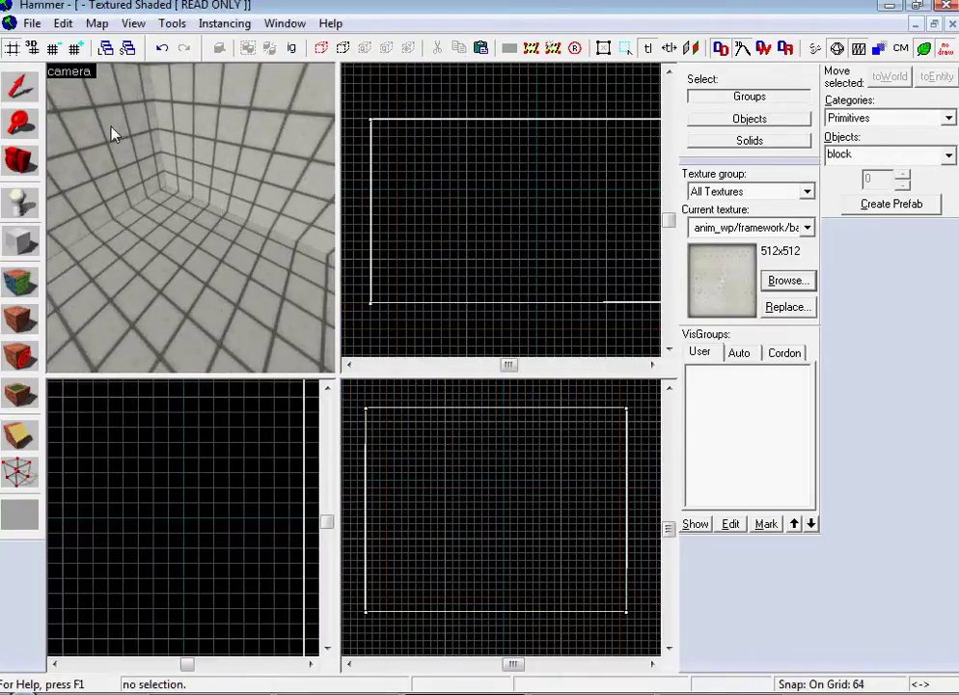
pyautogui.press('z')
pyautogui.press('w')
pyautogui.press('z')
pyautogui.hotkey('shift', 'e')
pyautogui.click(193, 218)
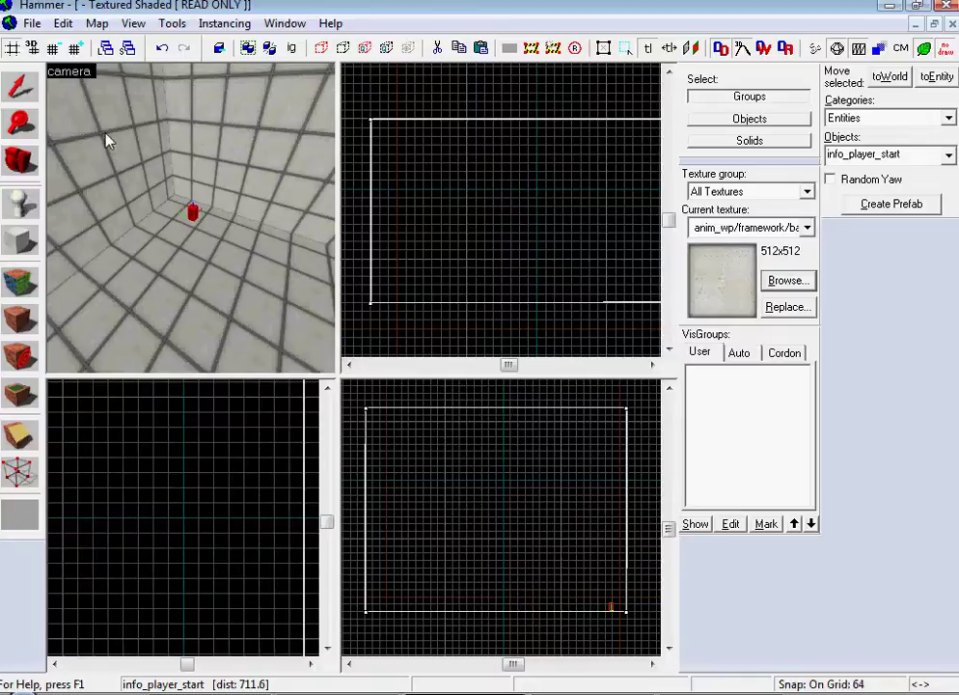
# Step: Look over the map files in the instances/underground folder
pyautogui.click(34, 25)
pyautogui.click(60, 65)
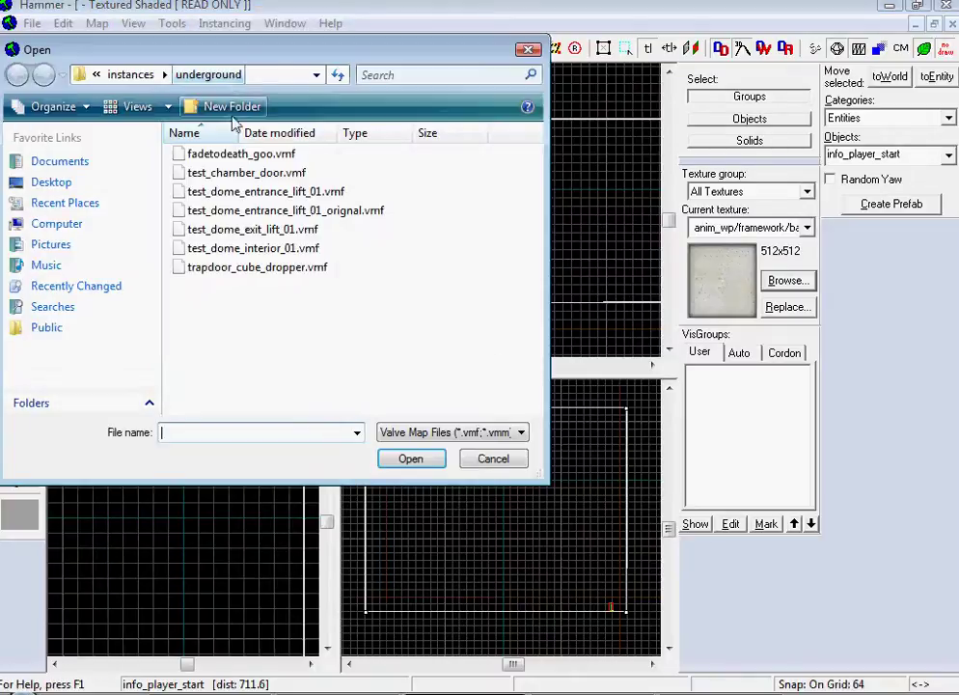
pyautogui.click(493, 459)
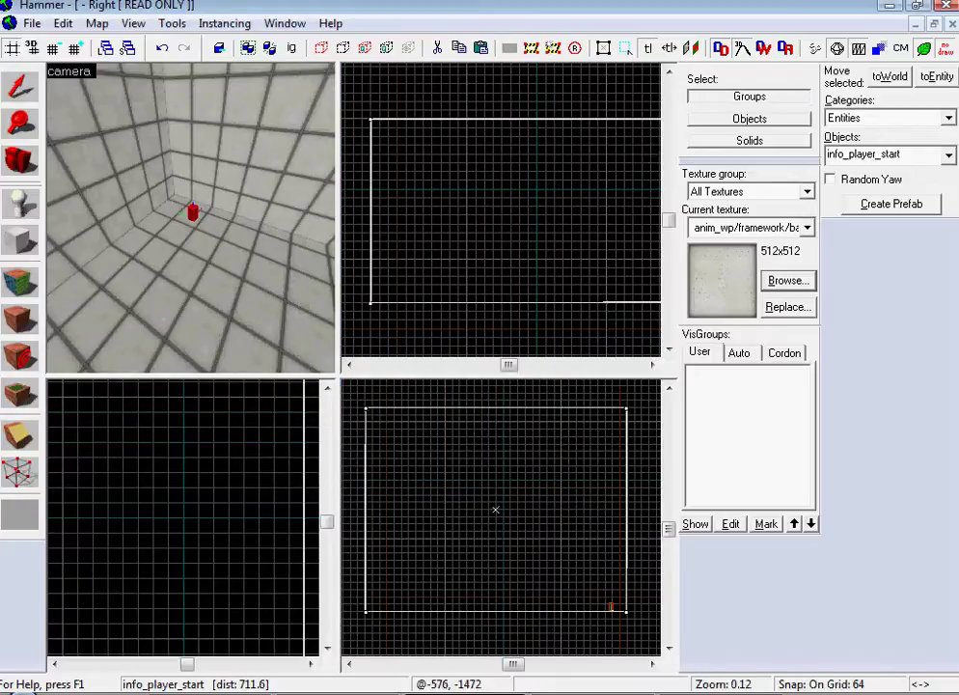
# Step: Switch to Opera and examine the Valve Developer Community article "Creating a portal elevator", including its entity settings and steps
pyautogui.hotkey('alt', 'Tab')
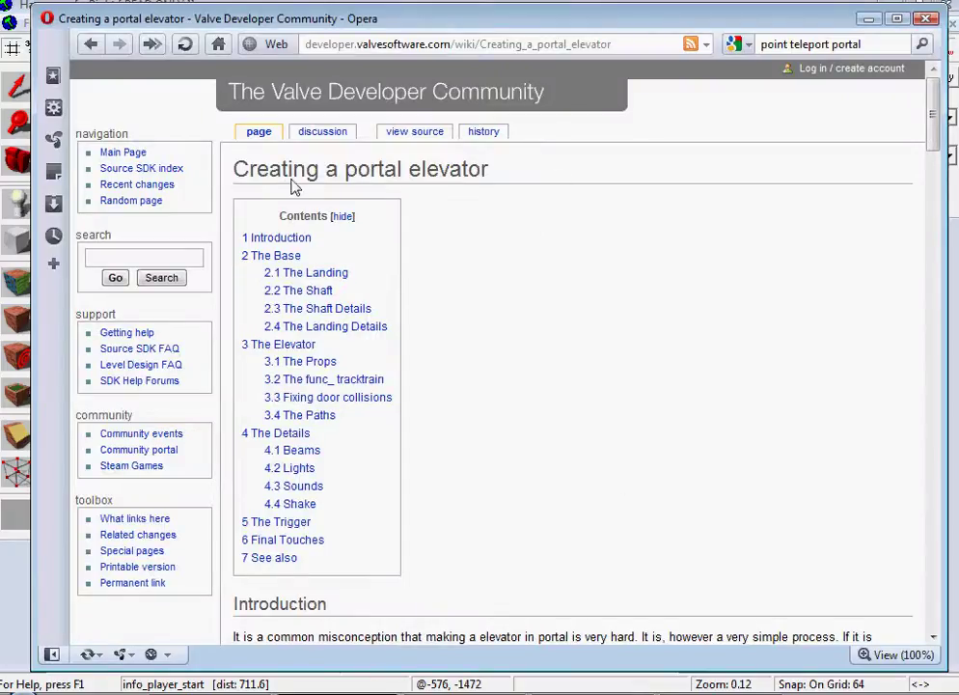
pyautogui.moveTo(516, 45); pyautogui.dragTo(581, 45)
pyautogui.click(452, 46)
pyautogui.scroll(-5, 621, 339)
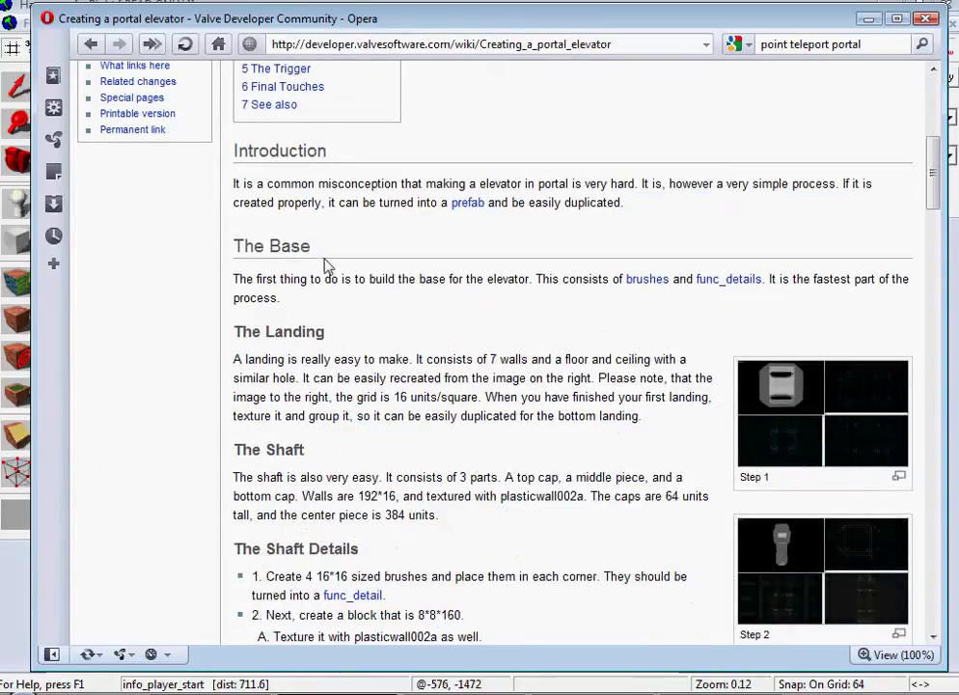
pyautogui.scroll(-10, 305, 384)
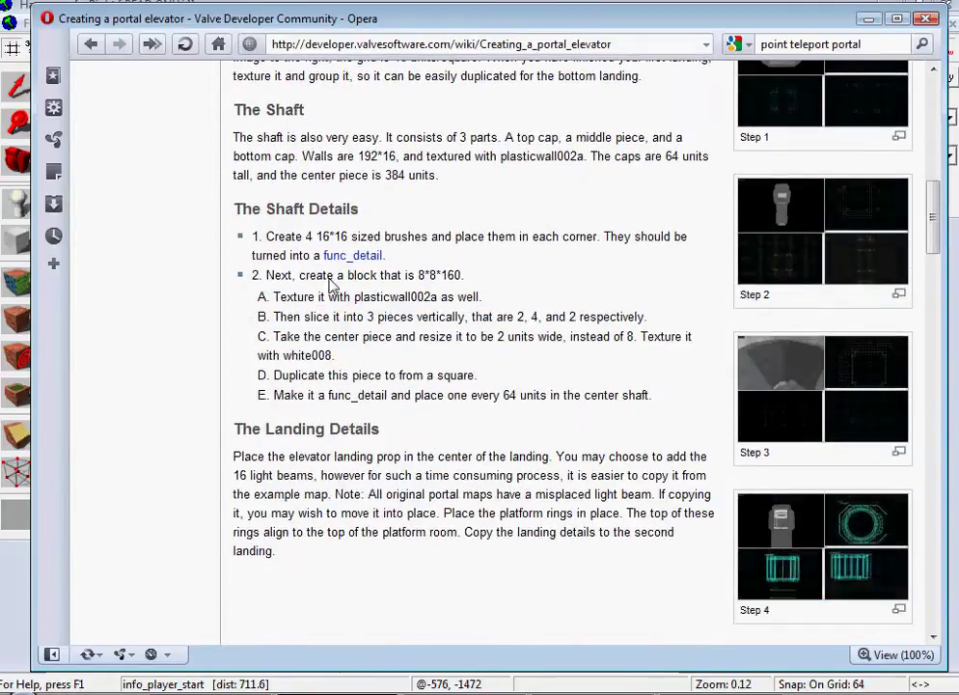
pyautogui.scroll(-4, 353, 293)
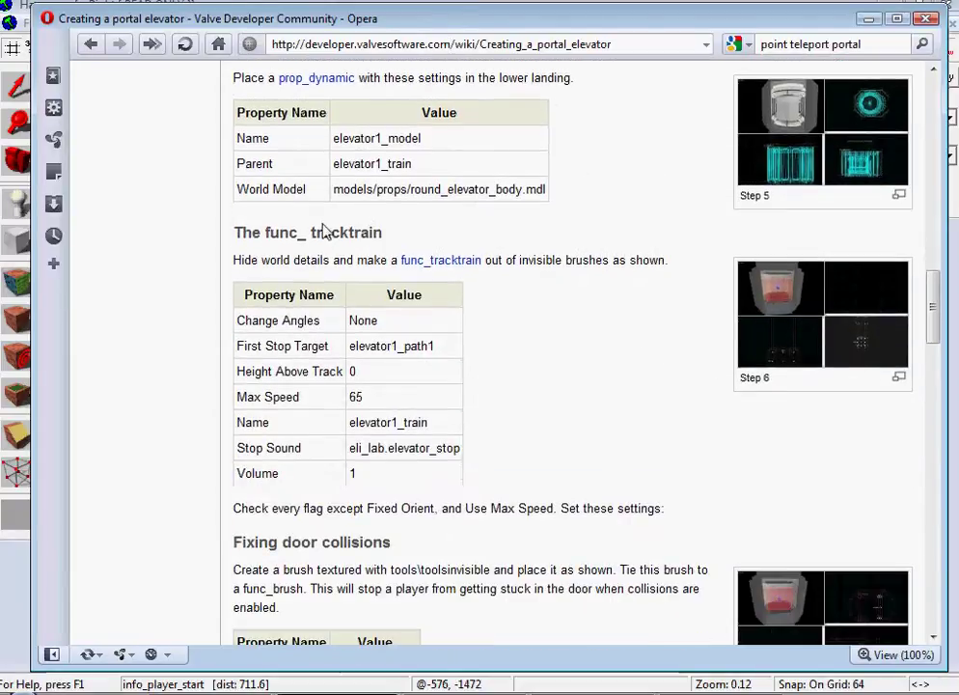
pyautogui.scroll(-8, 434, 280)
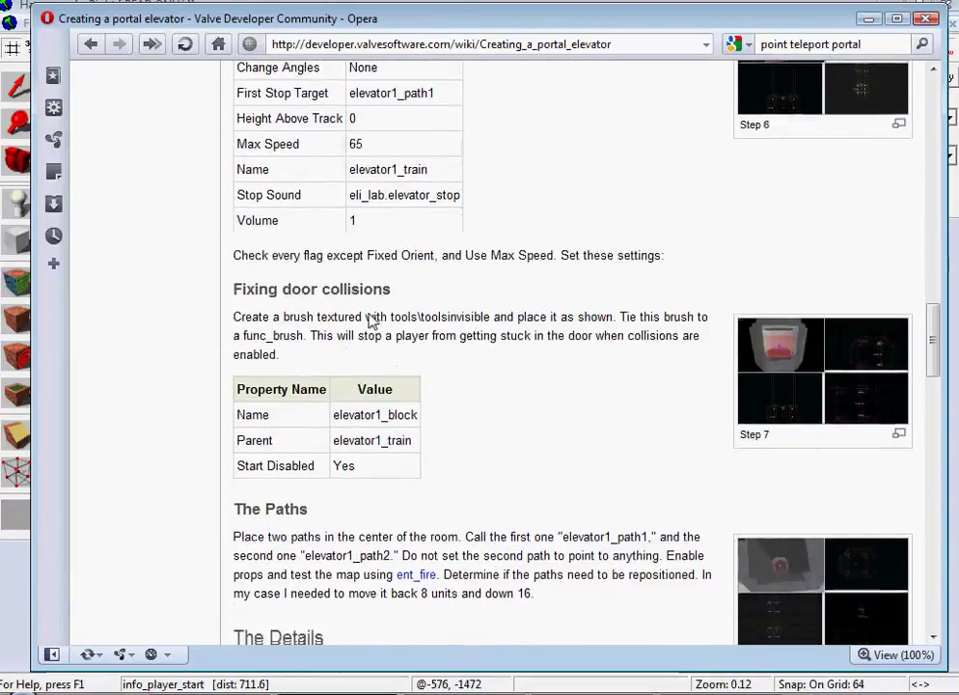
pyautogui.scroll(-2, 338, 203)
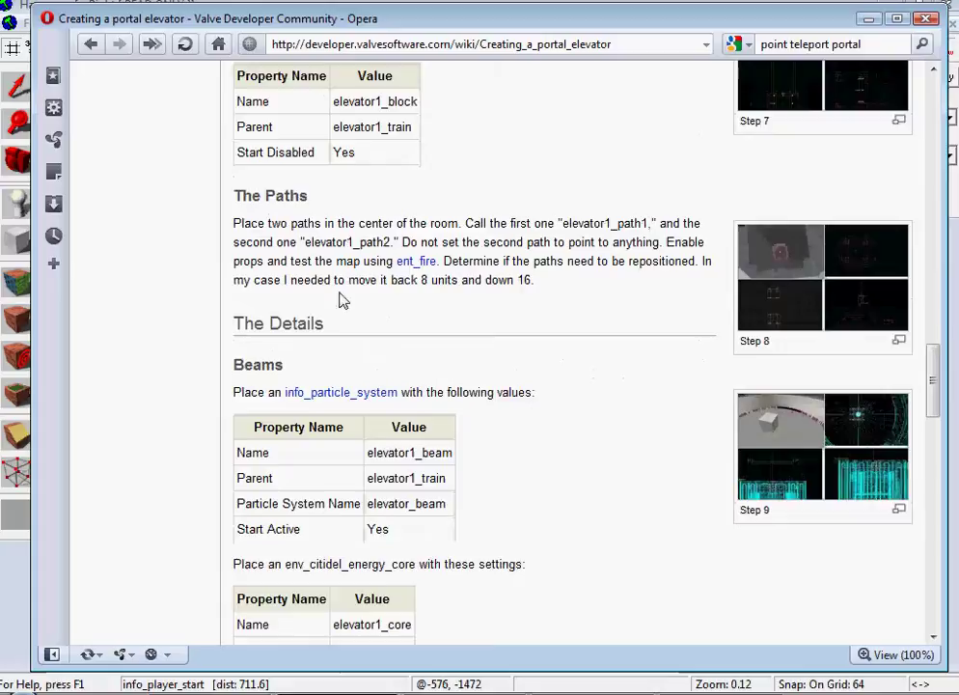
pyautogui.scroll(-15, 341, 300)
pyautogui.scroll(-12, 364, 323)
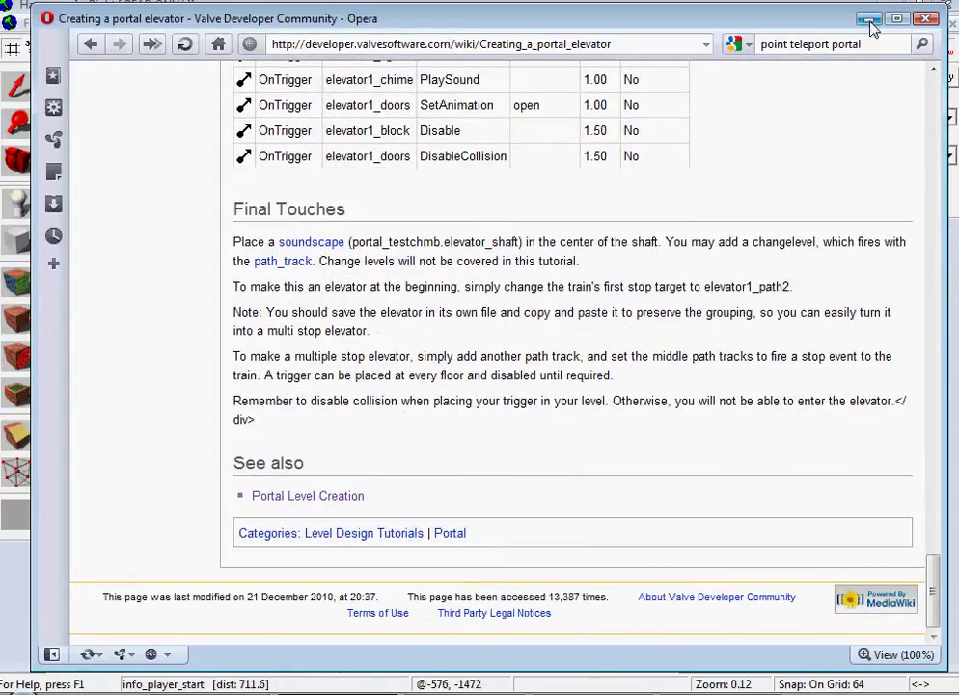
pyautogui.scroll(20, 606, 318)
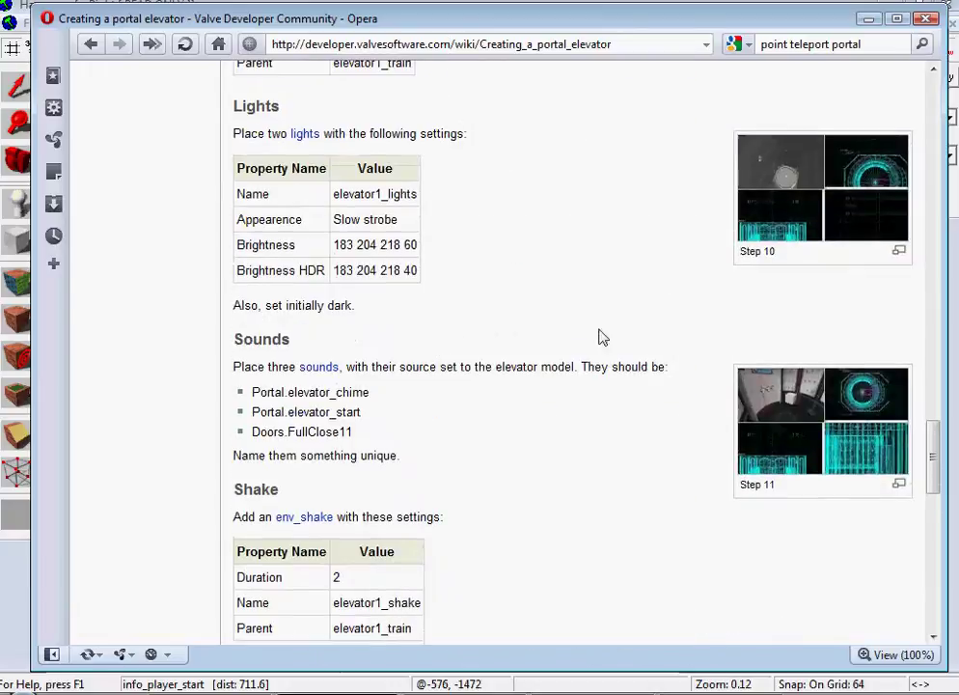
# Step: Look back over the portal elevator article up to its contents list and switch back to Hammer
pyautogui.scroll(15, 879, 328)
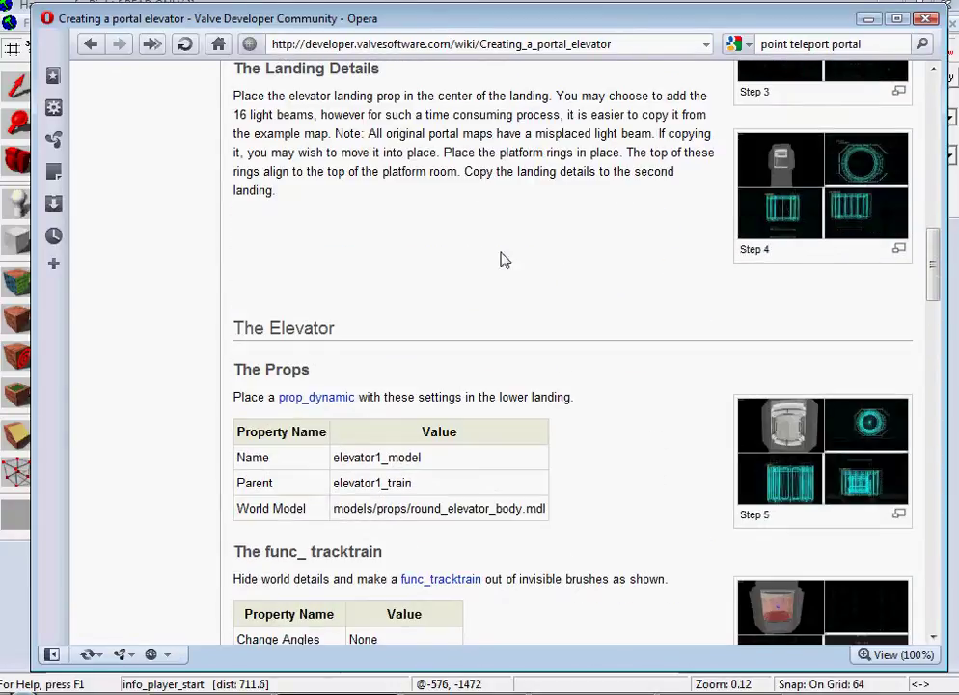
pyautogui.scroll(8, 851, 256)
pyautogui.scroll(5, 850, 259)
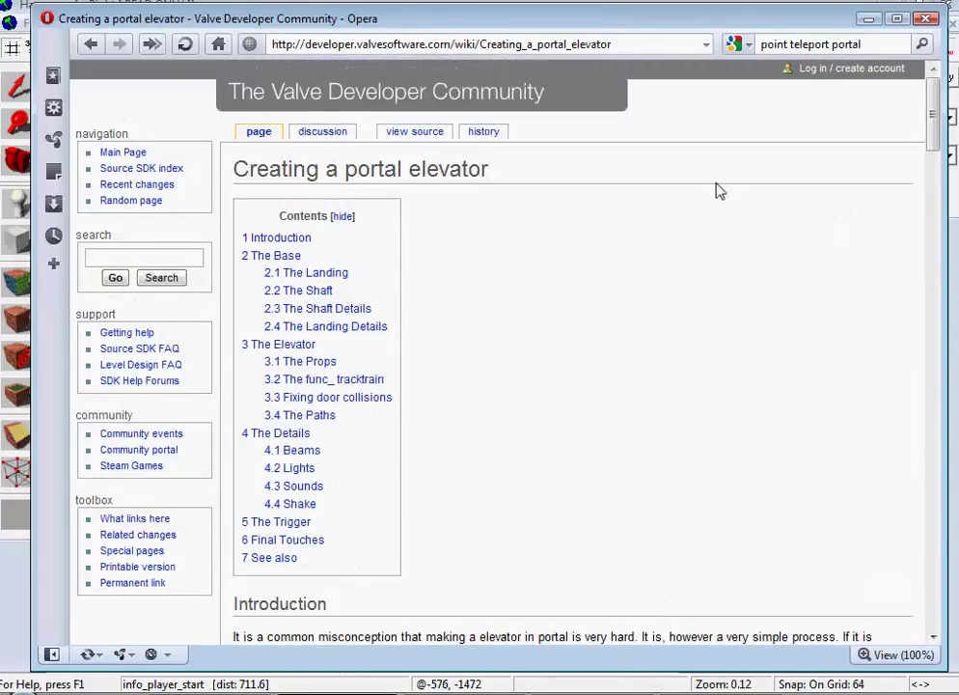
pyautogui.click(868, 19)
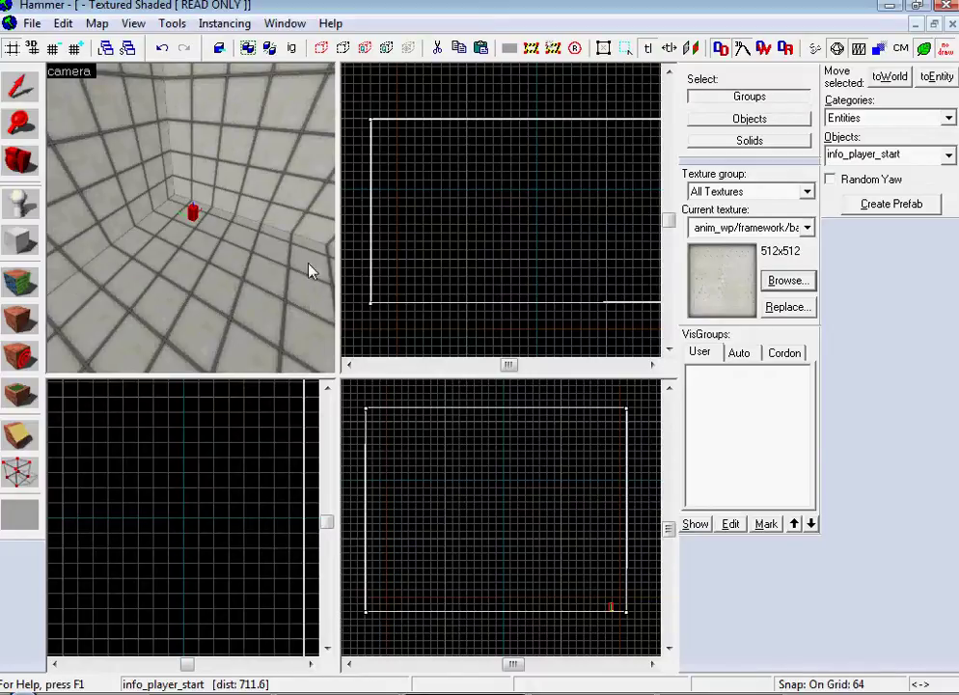
# Step: Place another entity on the room's floor beside the wall and change its class to func_instance
pyautogui.press('z')
pyautogui.press('w')
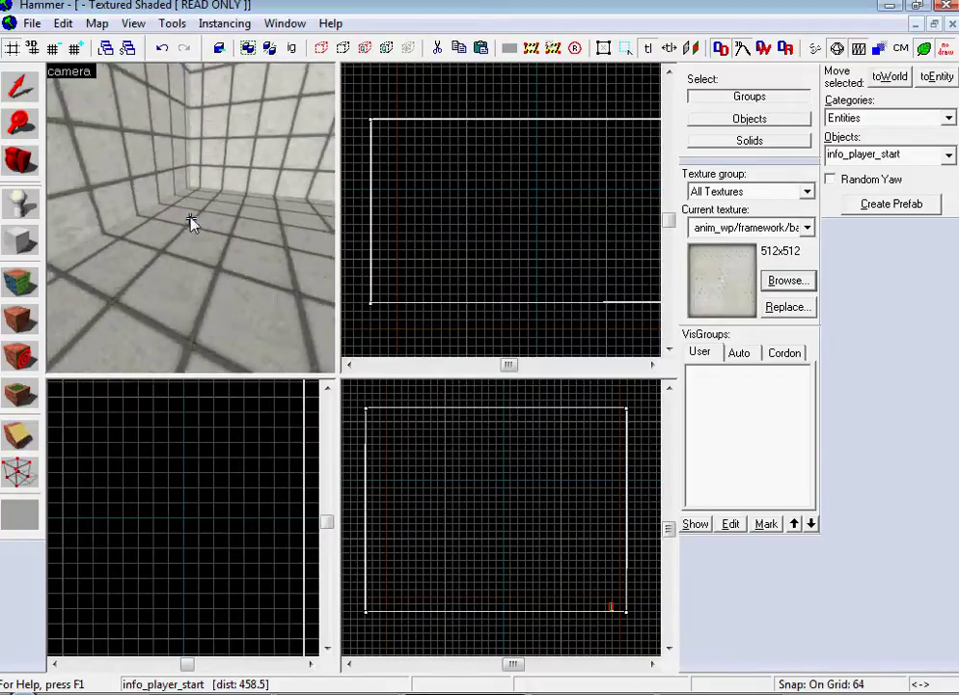
pyautogui.press('z')
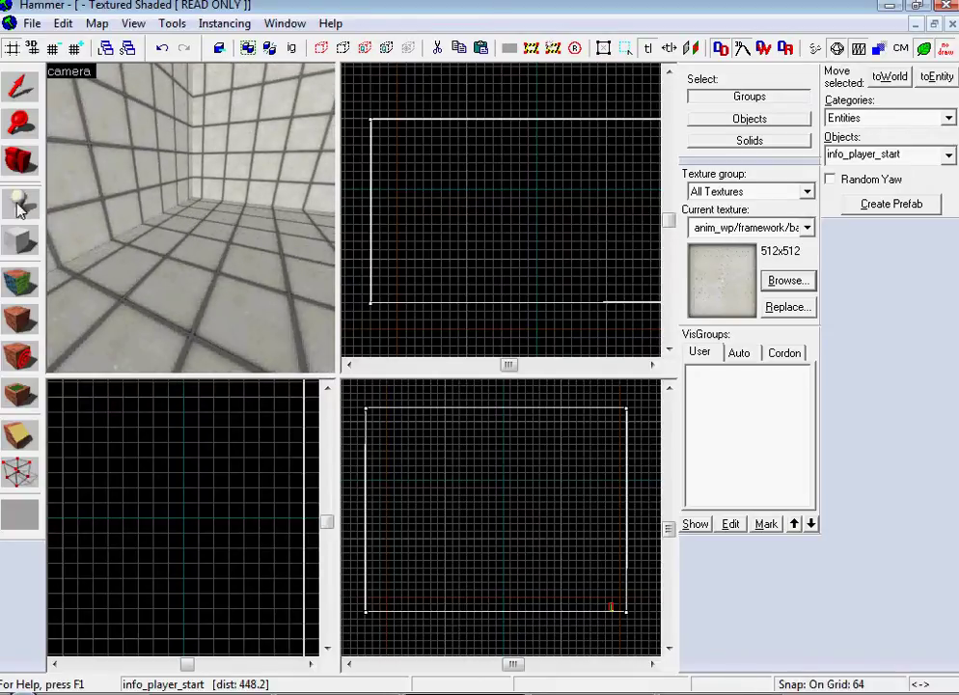
pyautogui.click(24, 87)
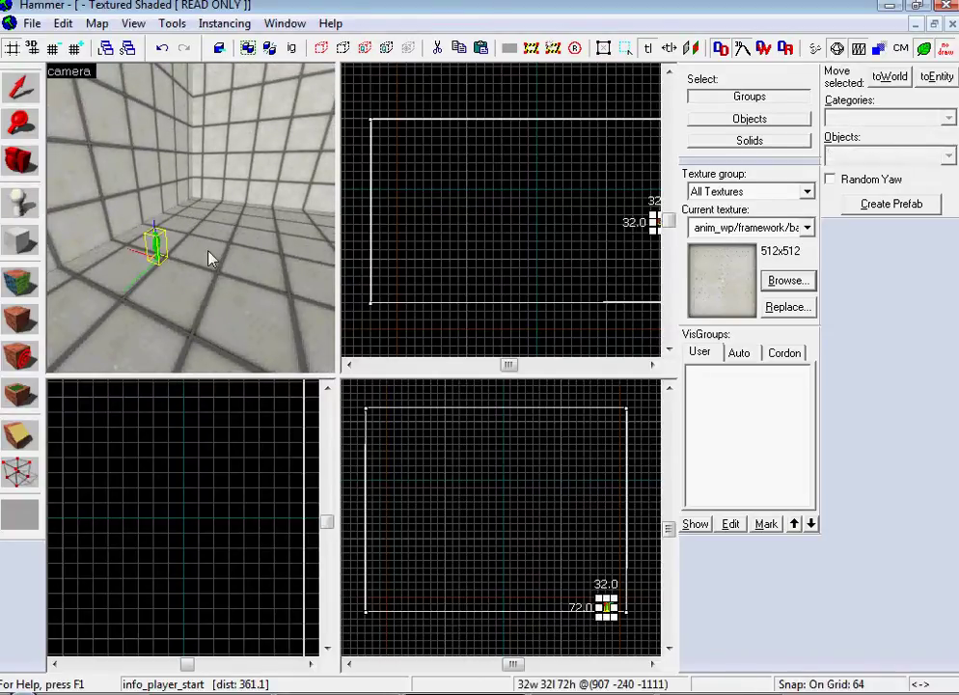
pyautogui.doubleClick(155, 246)
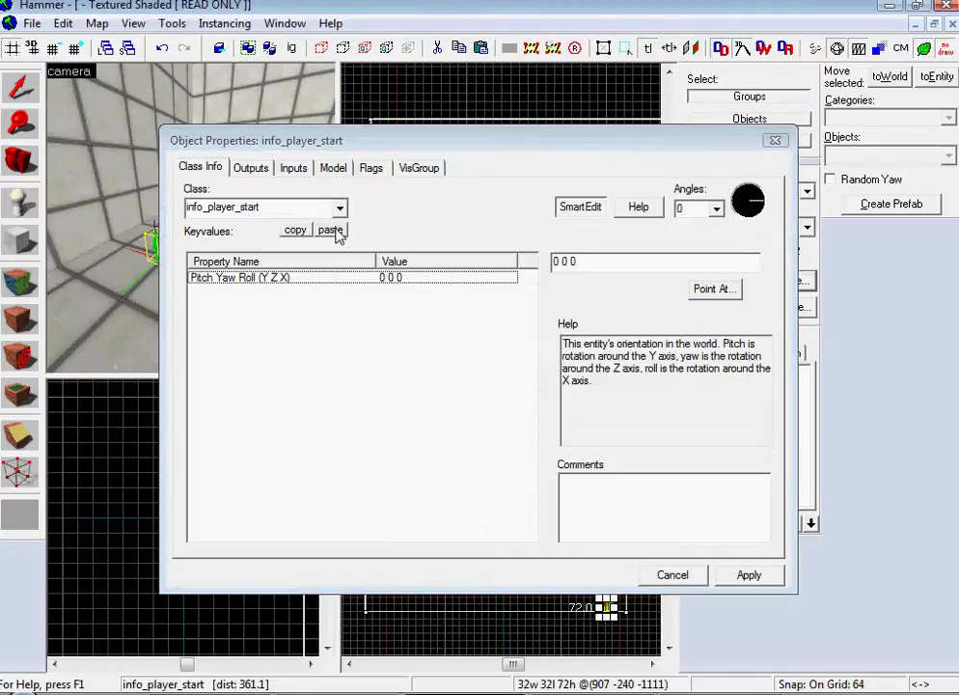
pyautogui.click(263, 208)
pyautogui.write('func')
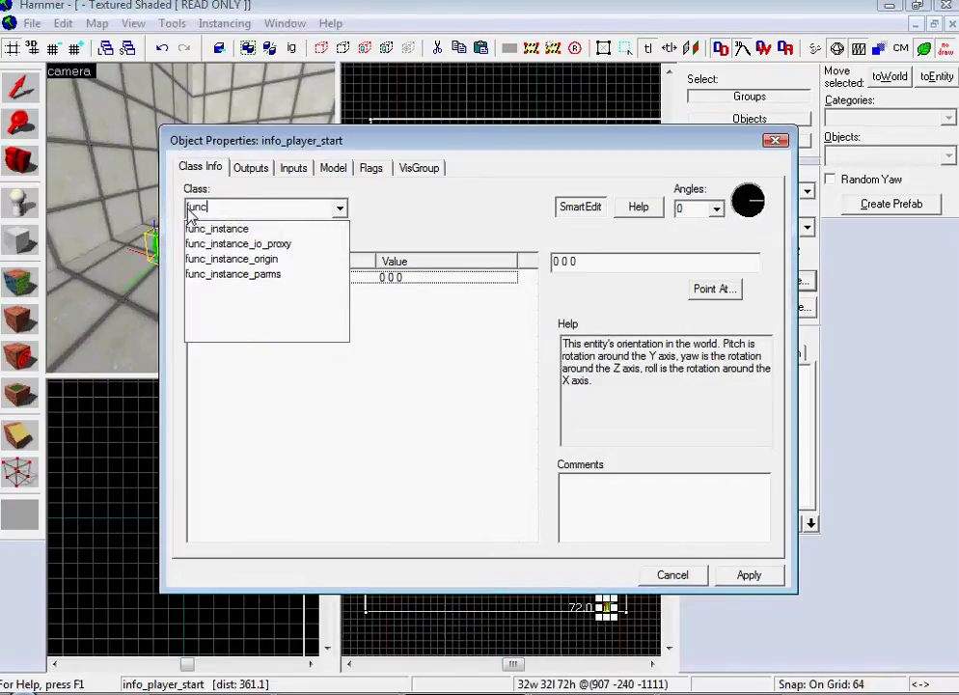
pyautogui.press('Return')
pyautogui.click(743, 577)
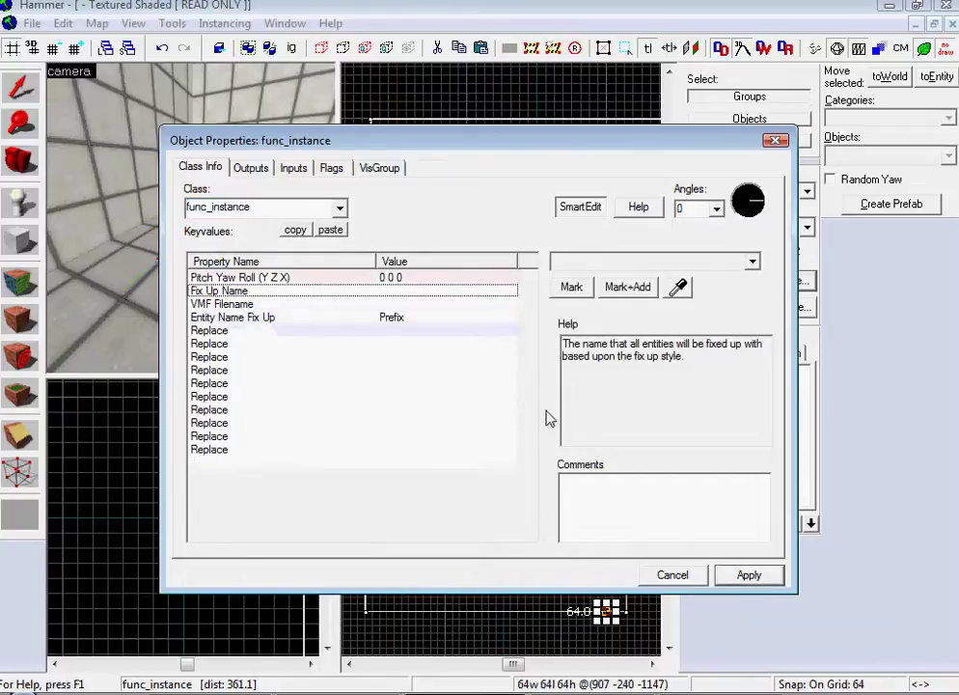
# Step: Set the func_instance's Fix Up Name to env and its VMF Filename to instances\global_ents.vmf
pyautogui.write('e')
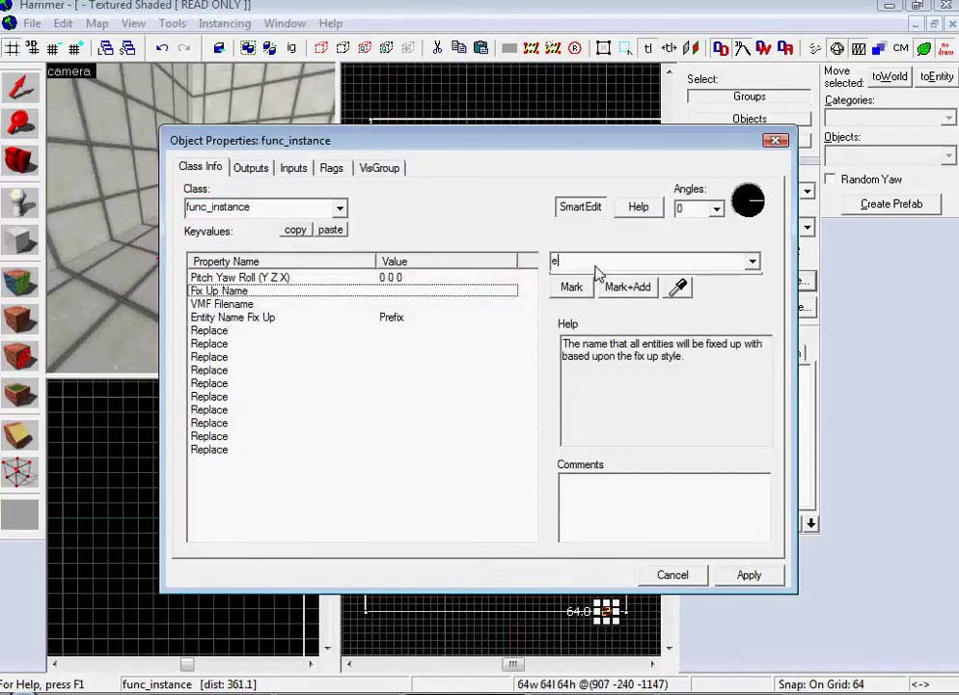
pyautogui.write('nv')
pyautogui.click(456, 305)
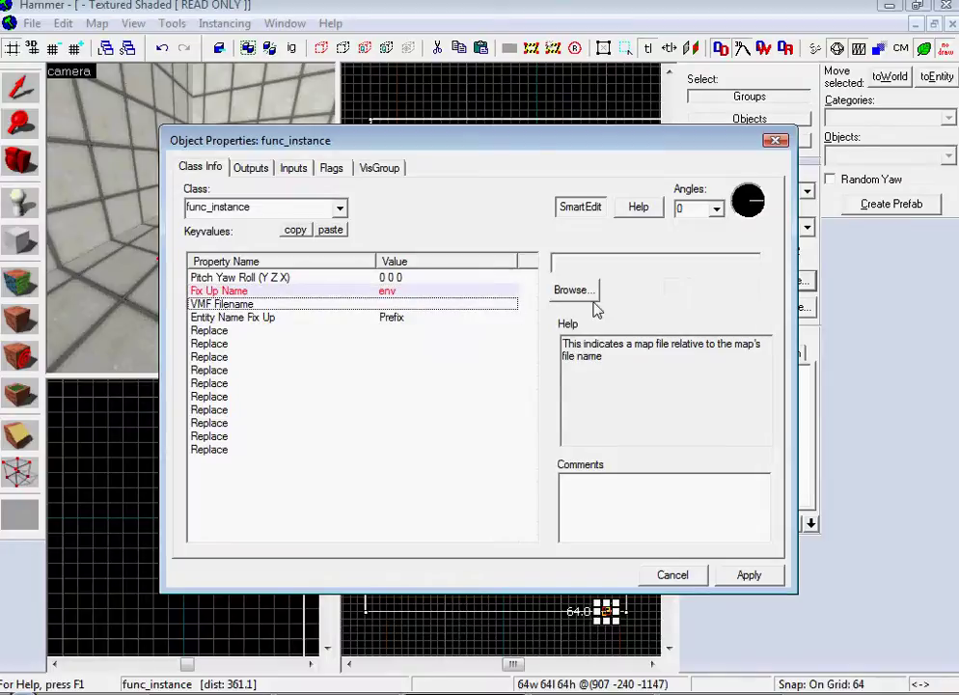
pyautogui.click(583, 293)
pyautogui.click(385, 175)
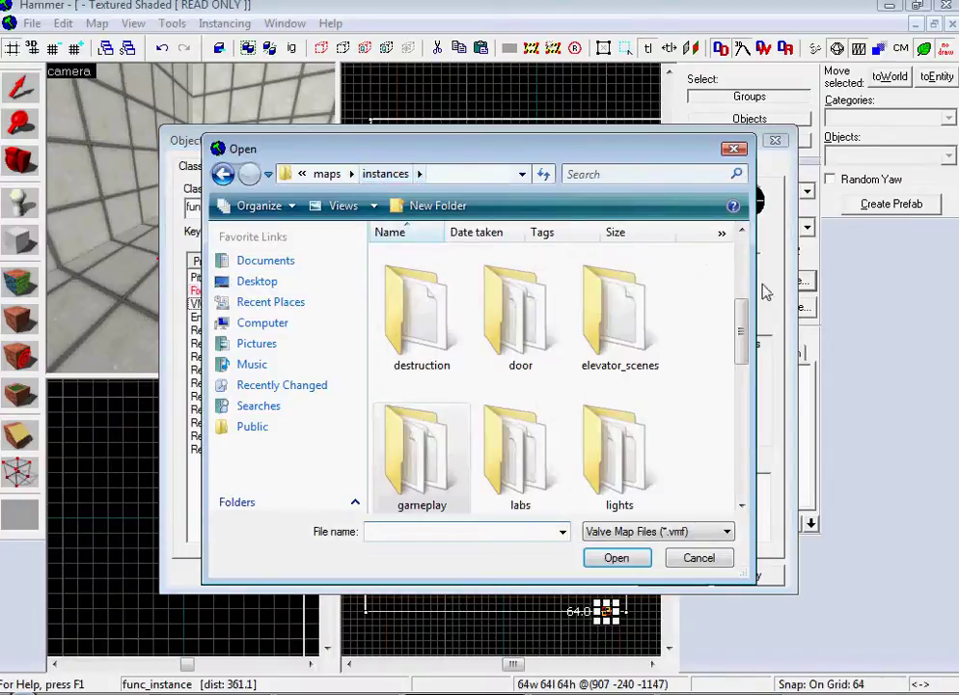
pyautogui.scroll(-5, 765, 292)
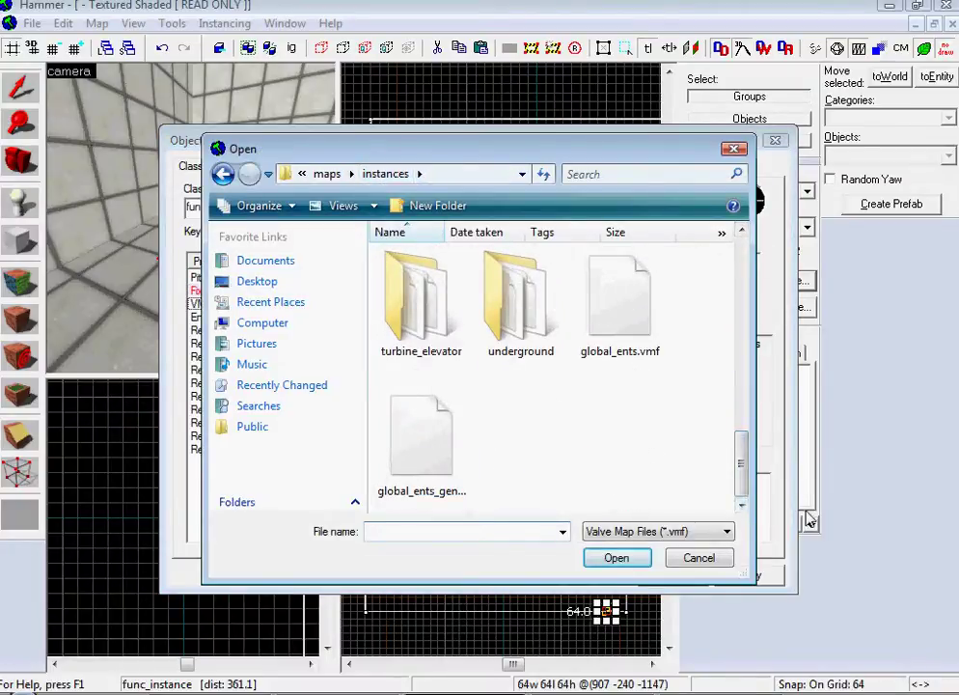
pyautogui.doubleClick(617, 301)
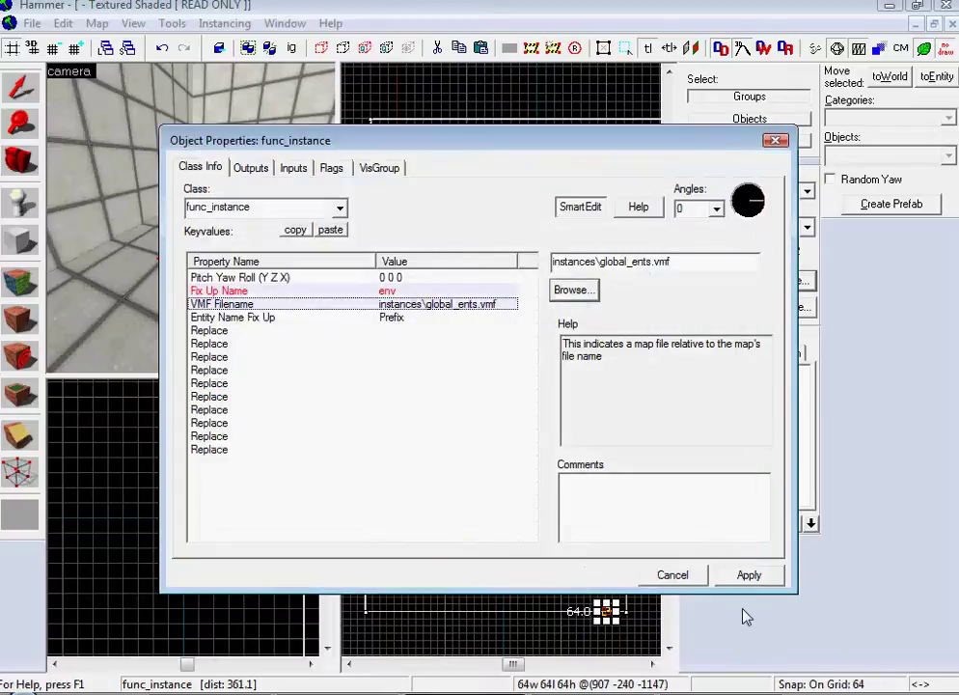
pyautogui.click(748, 575)
pyautogui.click(672, 574)
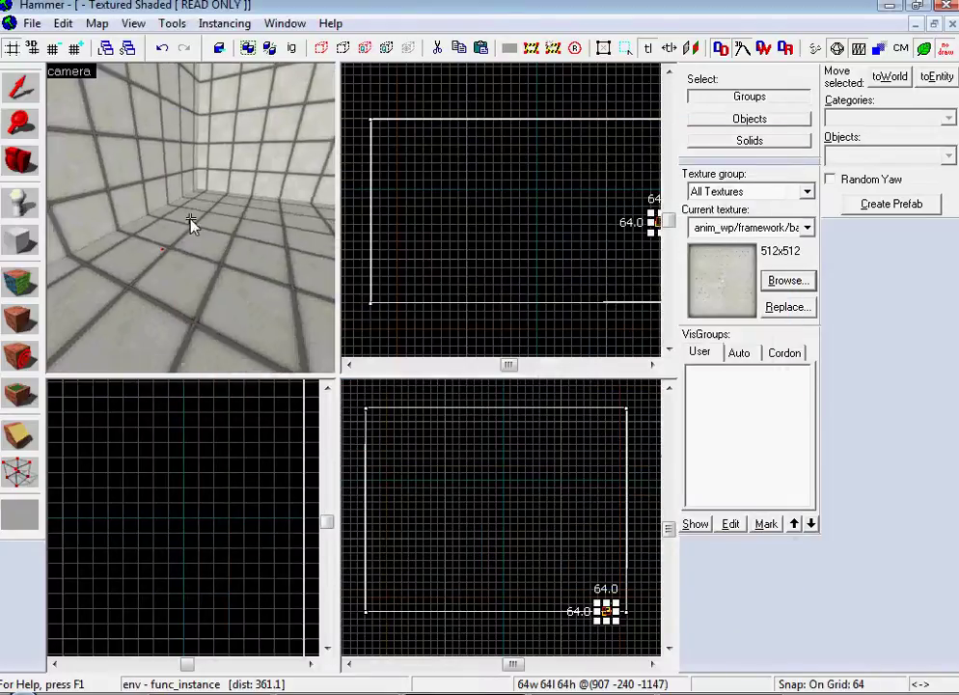
# Step: Save the map as test in the sdk_content maps folder, overwriting the existing test.vmf
pyautogui.click(32, 23)
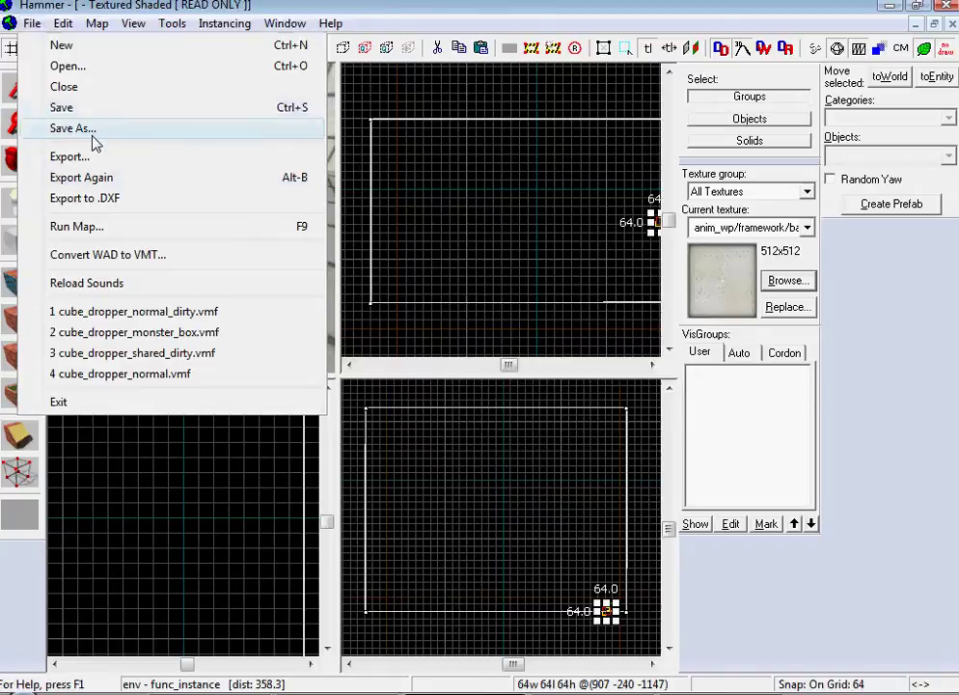
pyautogui.click(90, 128)
pyautogui.write('test')
pyautogui.press('Return')
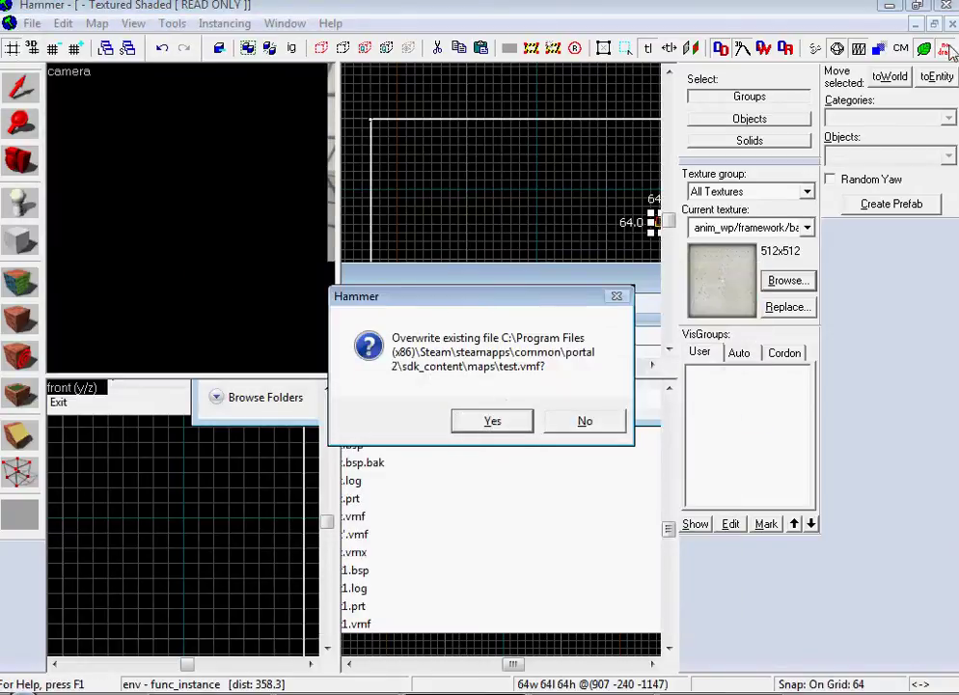
pyautogui.click(492, 421)
# Step: Close the map and reopen test.vmf from the recent files
pyautogui.click(953, 24)
pyautogui.click(32, 23)
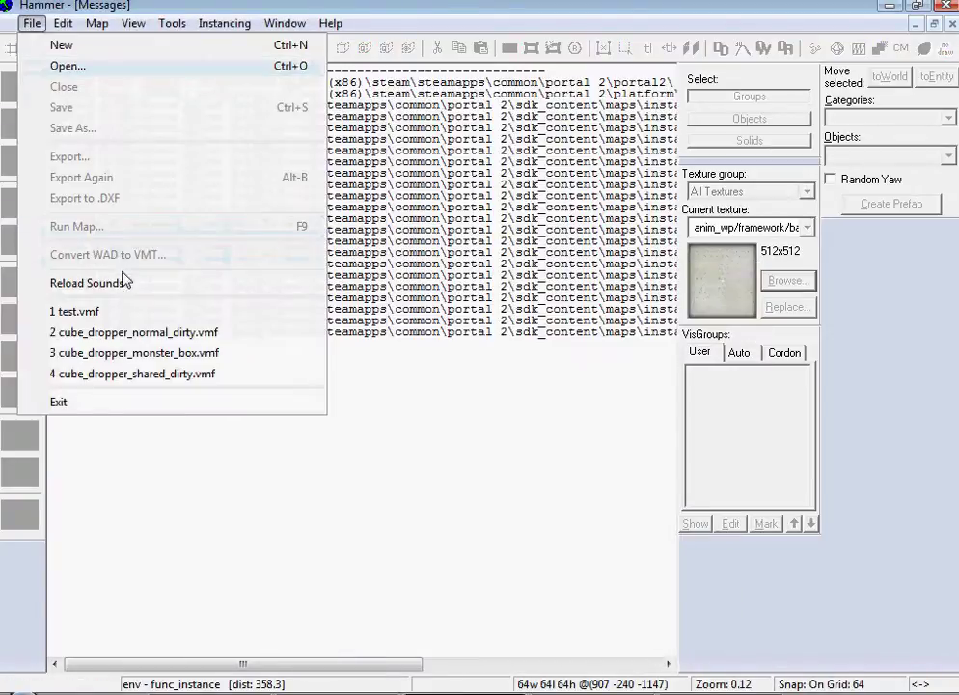
pyautogui.click(58, 370)
# Step: Change the instance display mode so the instance's contents are shown in normal colours without tinting
pyautogui.press('z')
pyautogui.press('w')
pyautogui.press('w')
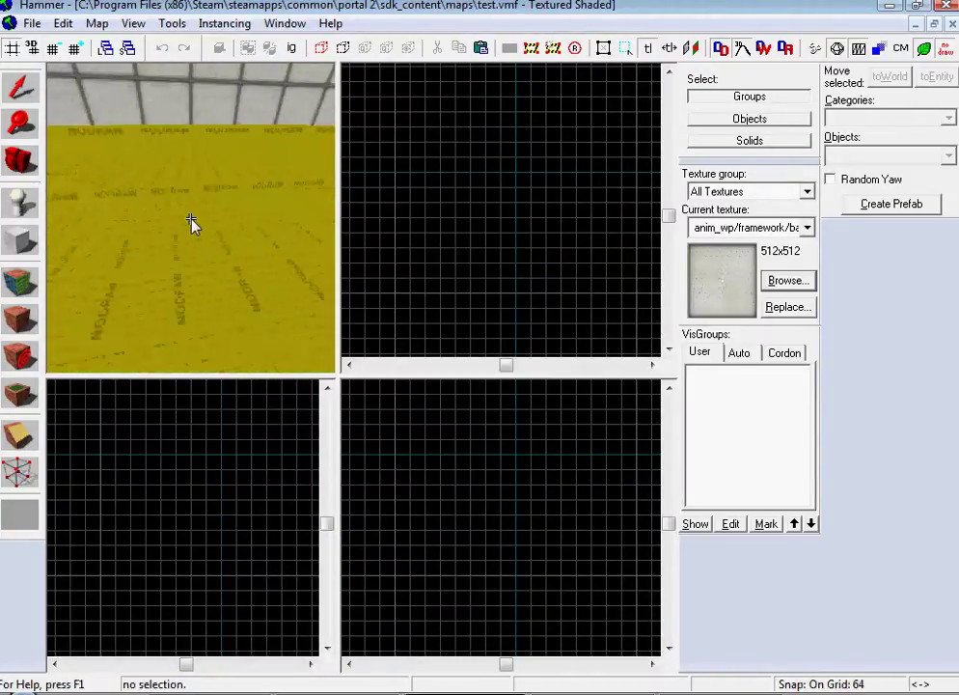
pyautogui.press('w')
pyautogui.press('s')
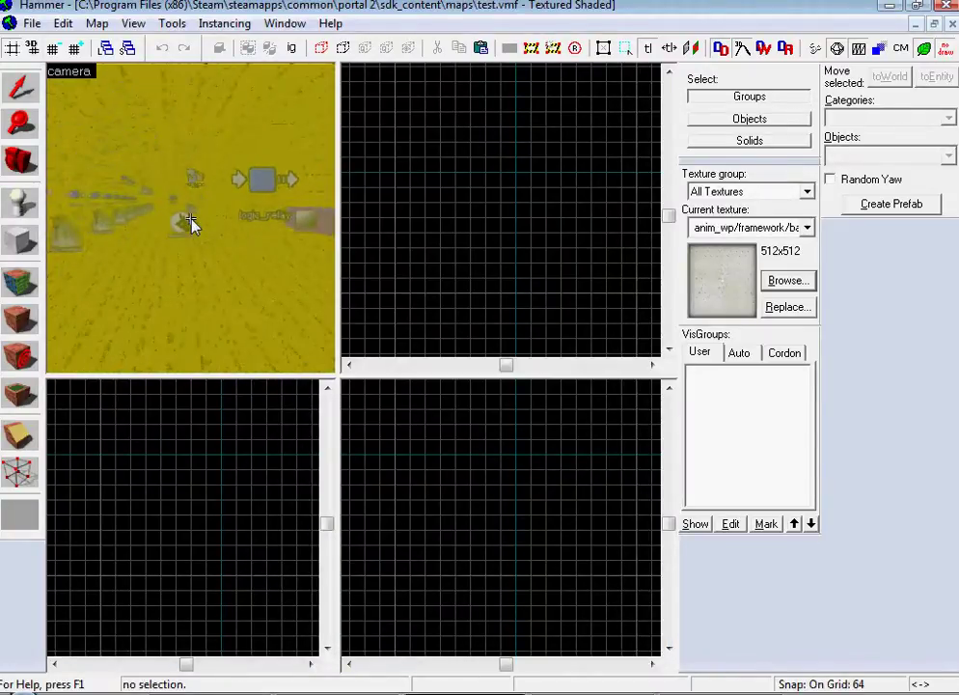
pyautogui.press('z')
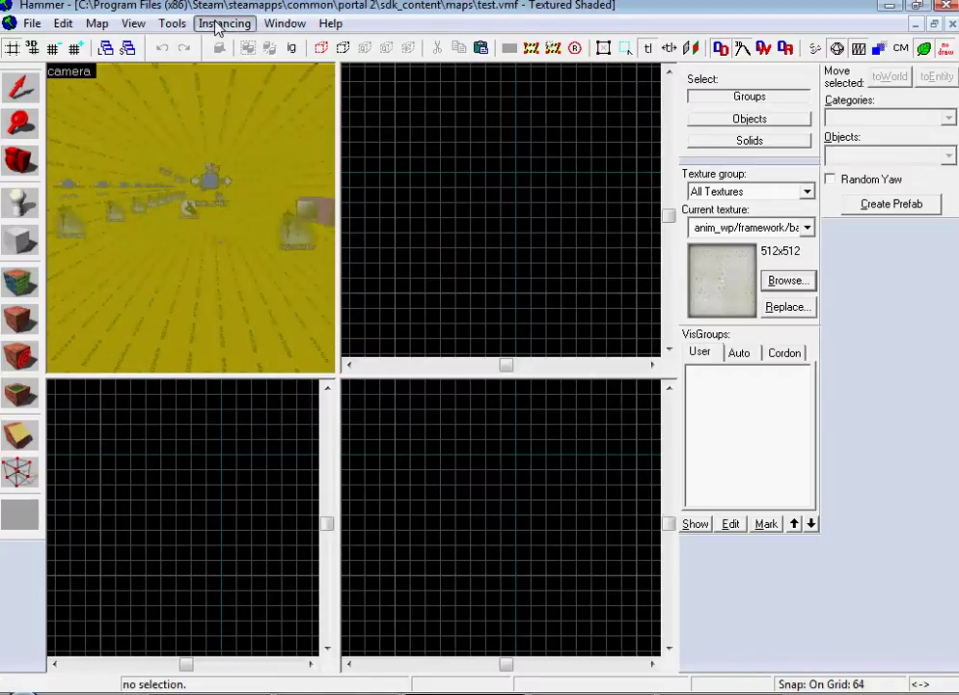
pyautogui.click(223, 23)
pyautogui.moveTo(422, 89)
pyautogui.click(530, 133)
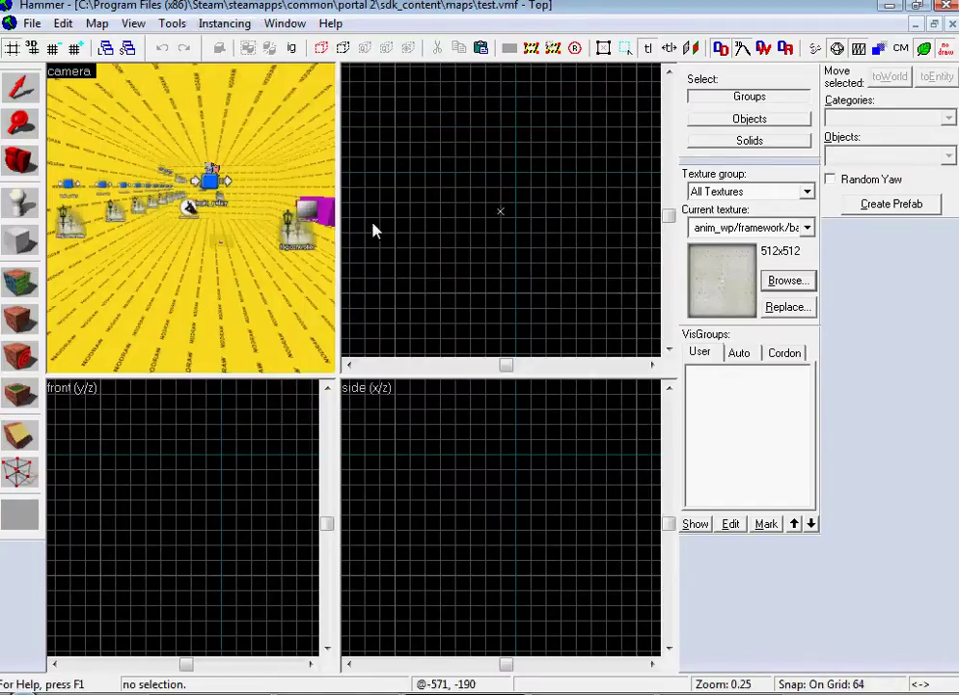
# Step: Move the env func_instance out of the room, just beyond the wall at its end
pyautogui.press('w')
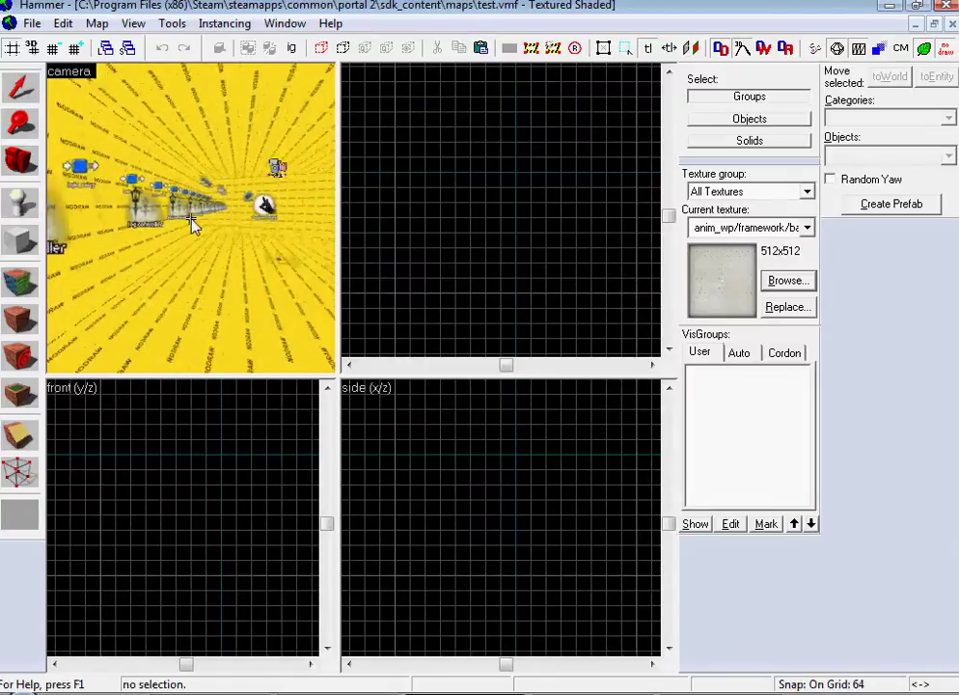
pyautogui.press('w')
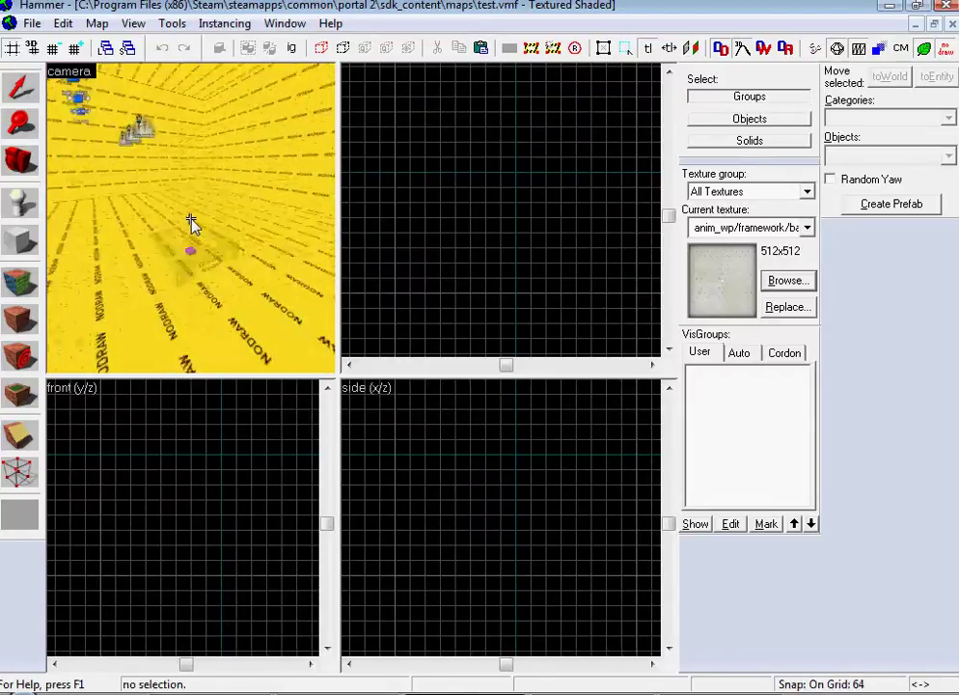
pyautogui.press('w')
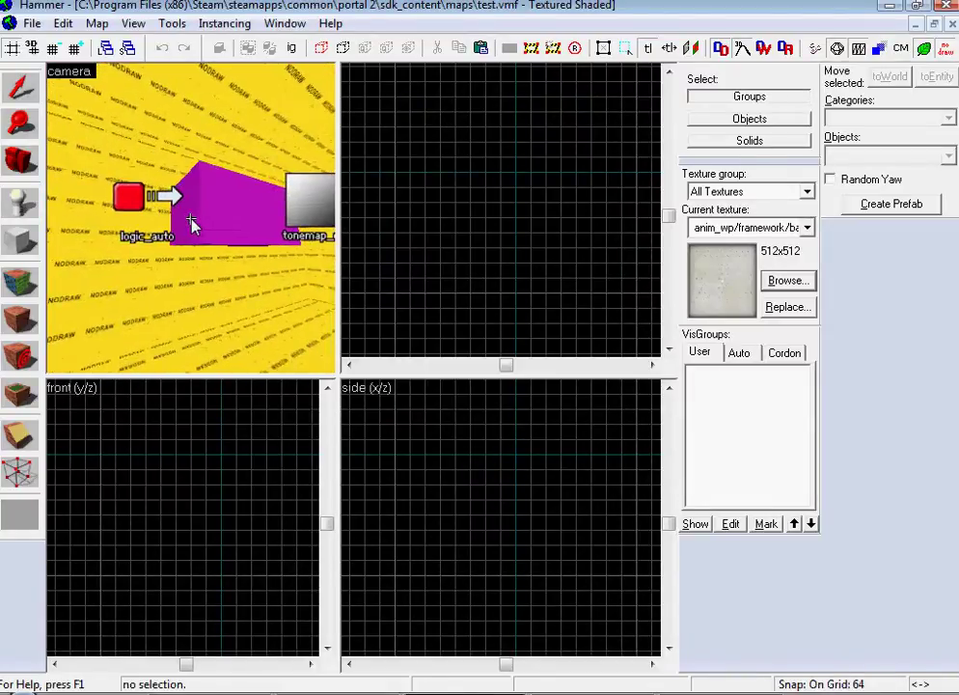
pyautogui.press('w')
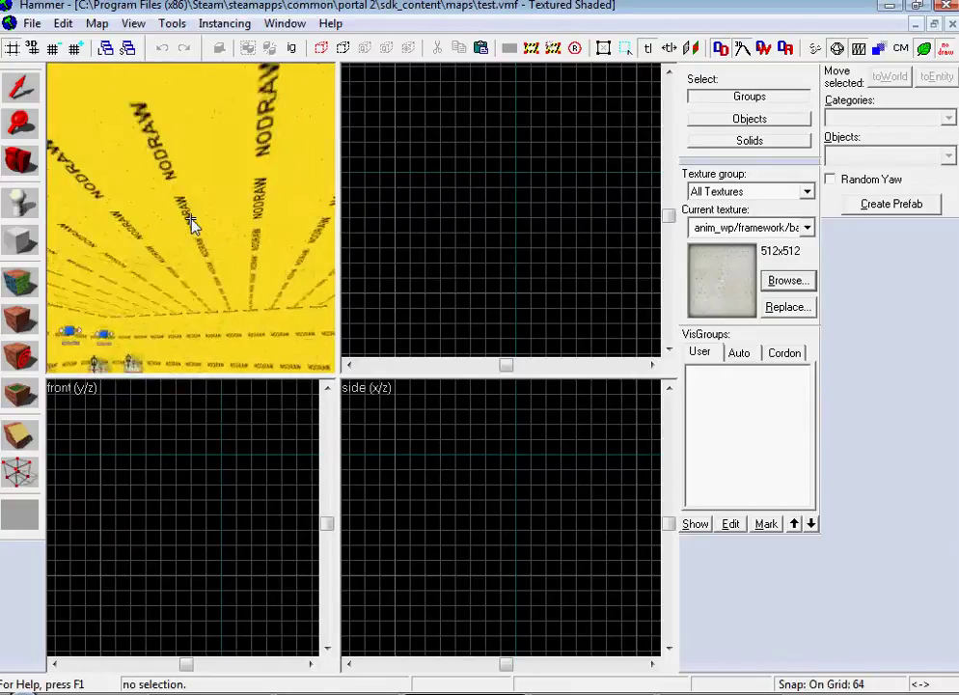
pyautogui.press('w')
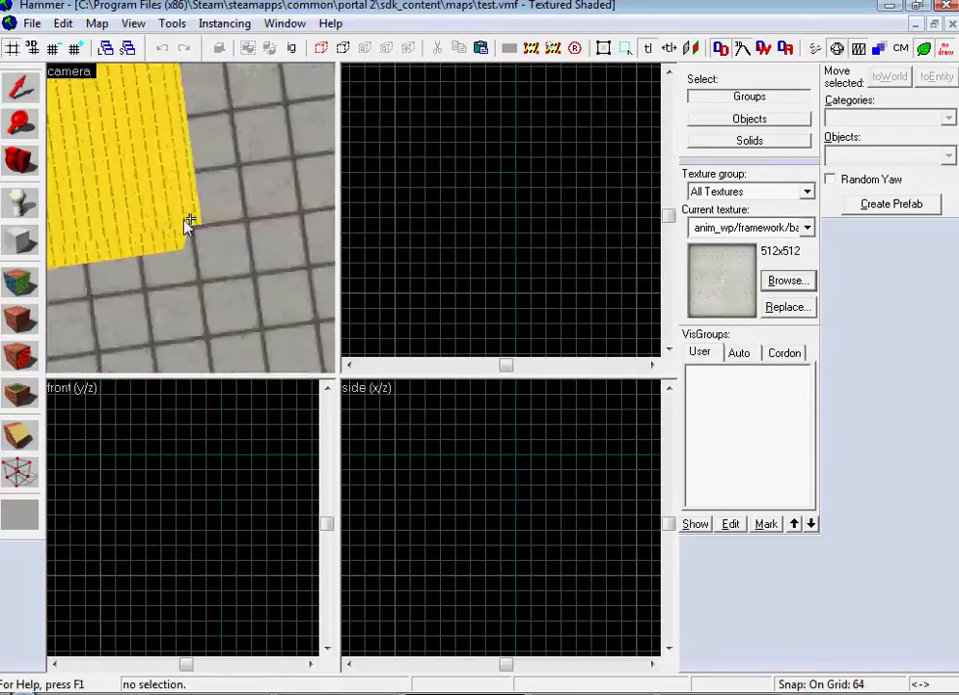
pyautogui.press('w')
pyautogui.press('z')
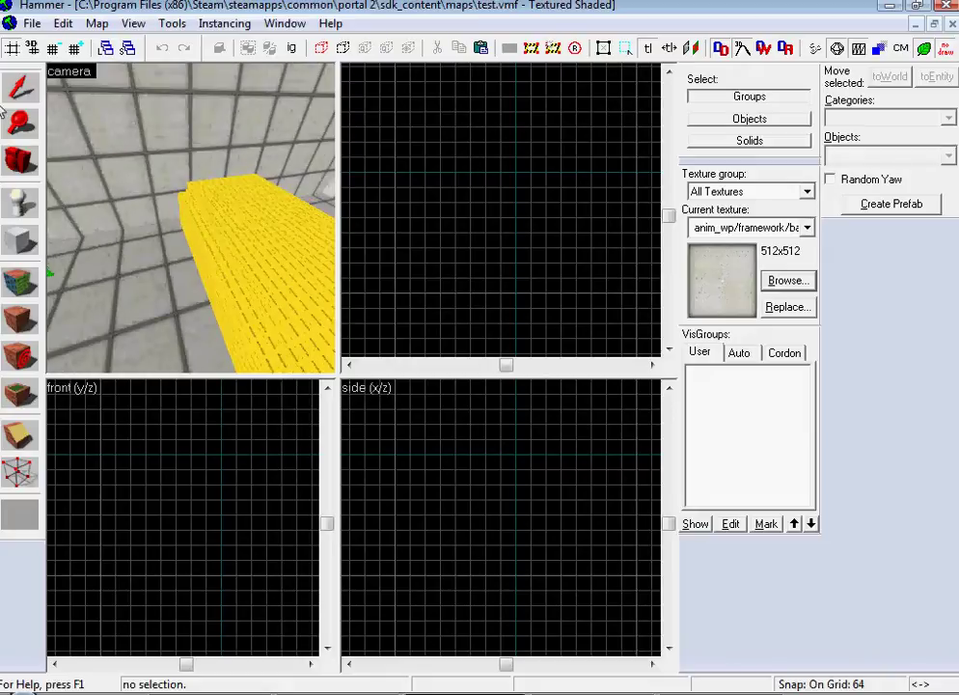
pyautogui.click(236, 214)
pyautogui.scroll(-2, 439, 241)
pyautogui.moveTo(577, 241); pyautogui.dragTo(638, 241)
# Step: Place another info_player_start entity on the floor inside the room, close to the end wall
pyautogui.press('w')
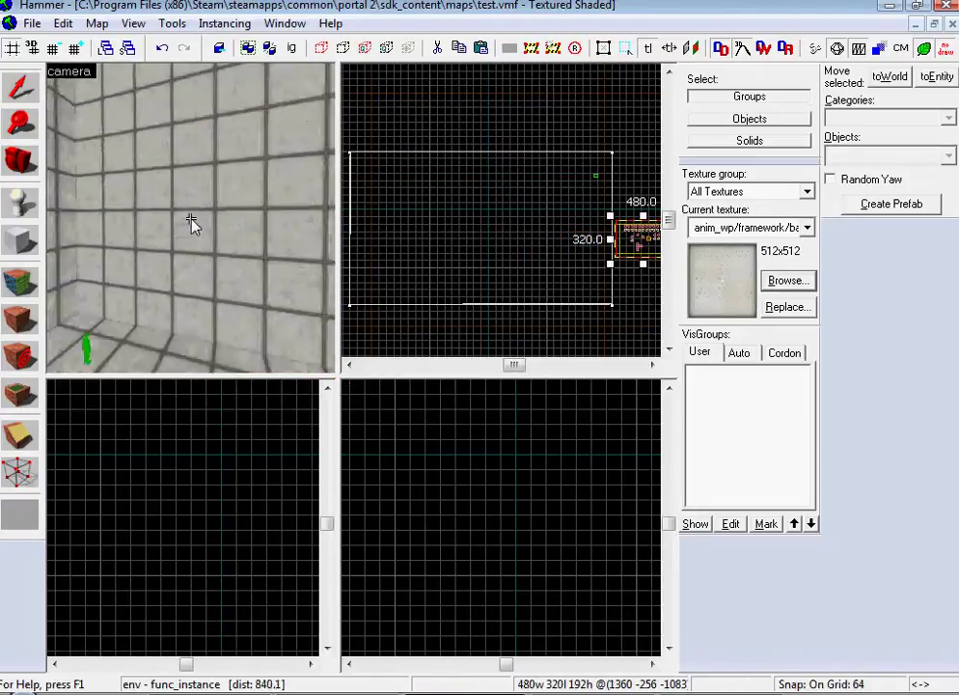
pyautogui.press('w')
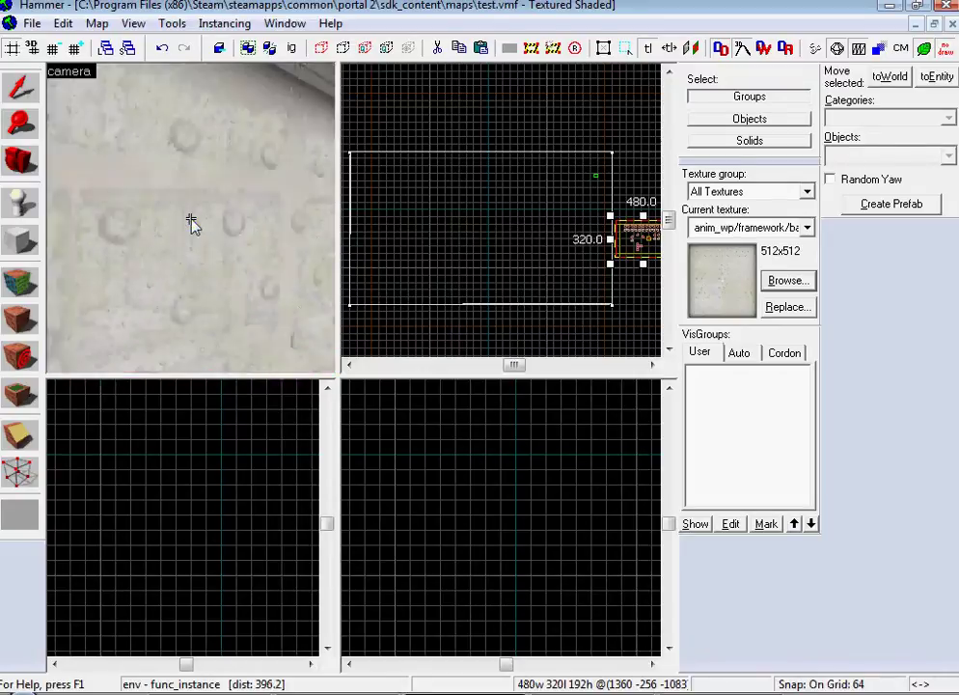
pyautogui.press('w')
pyautogui.press('z')
pyautogui.click(141, 166)
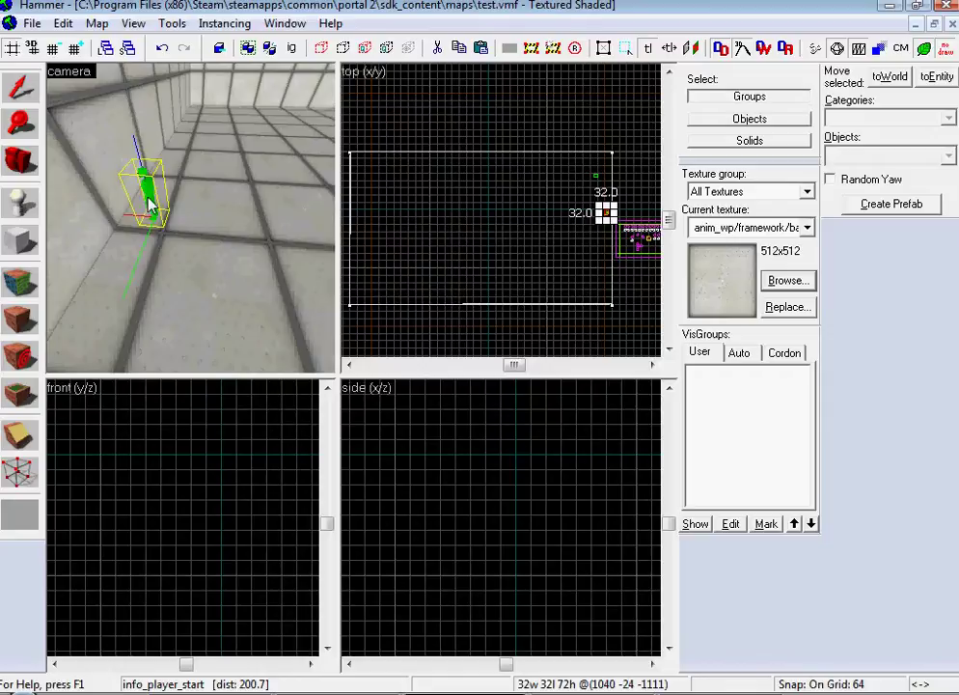
# Step: Change the newly placed info_player_start's class to logic_auto and apply it
pyautogui.hotkey('alt', 'Return')
pyautogui.write('log')
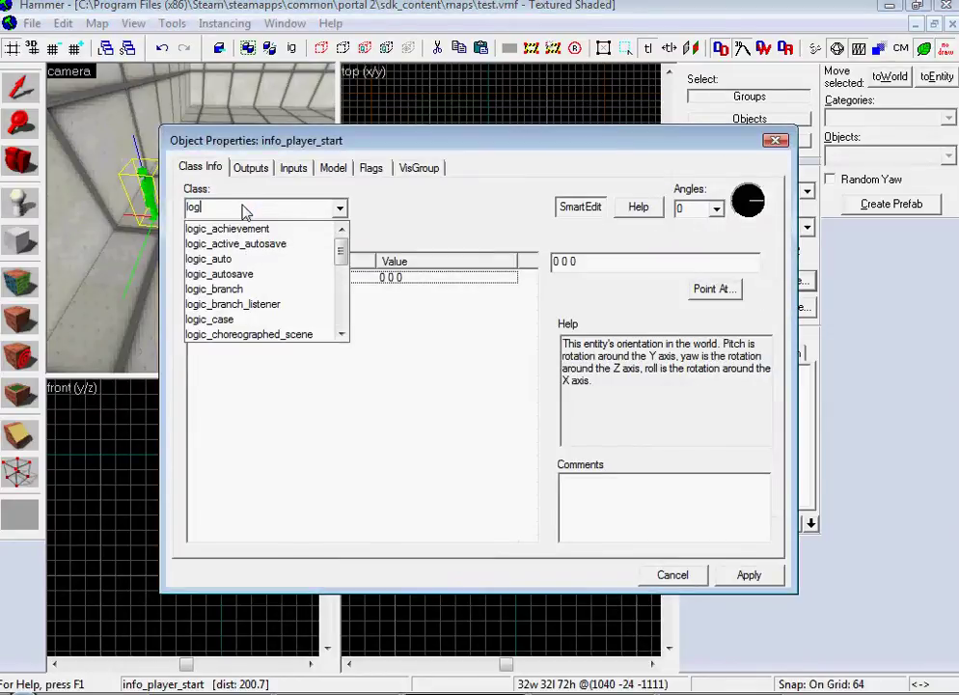
pyautogui.click(251, 274)
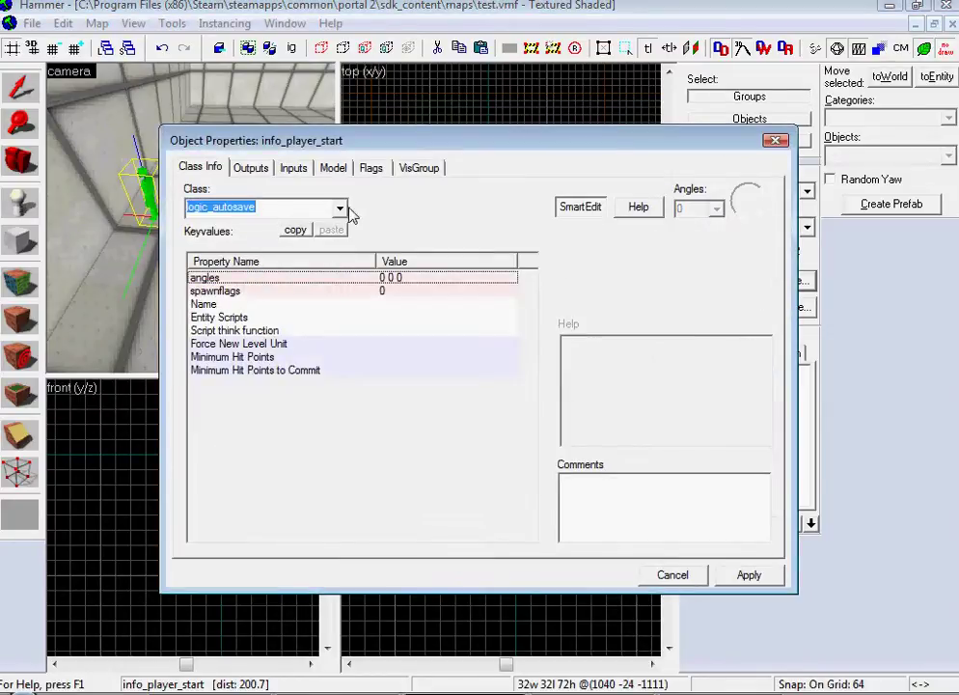
pyautogui.press('BackSpace')
pyautogui.press('BackSpace')
pyautogui.press('BackSpace')
pyautogui.press('BackSpace')
pyautogui.press('Return')
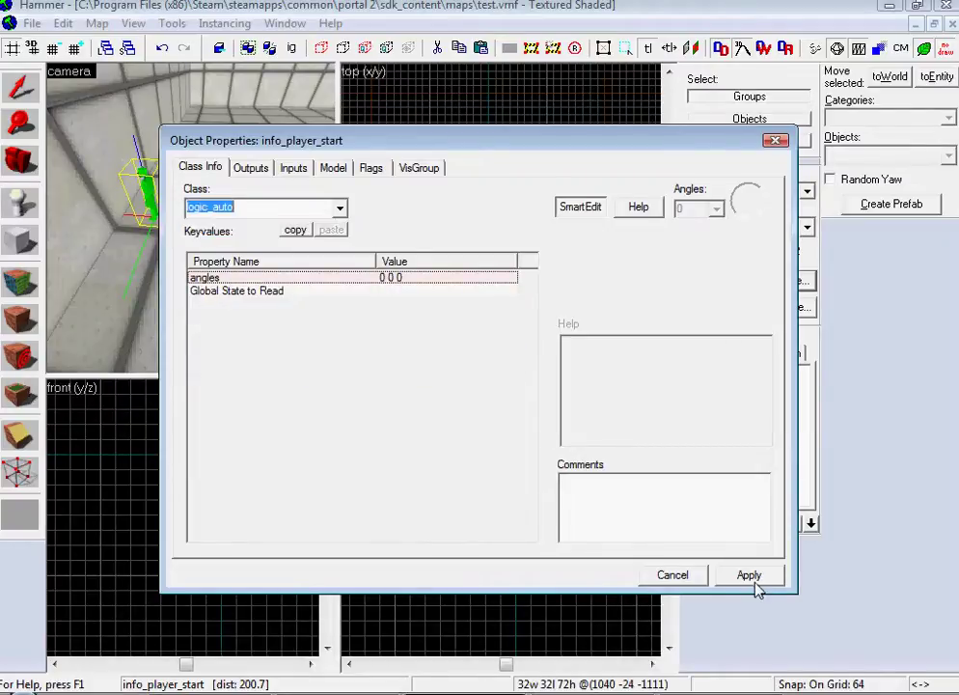
pyautogui.click(748, 574)
pyautogui.click(673, 574)
# Step: Add an OnMapSpawn output to the logic_auto that targets the env entity
pyautogui.doubleClick(153, 214)
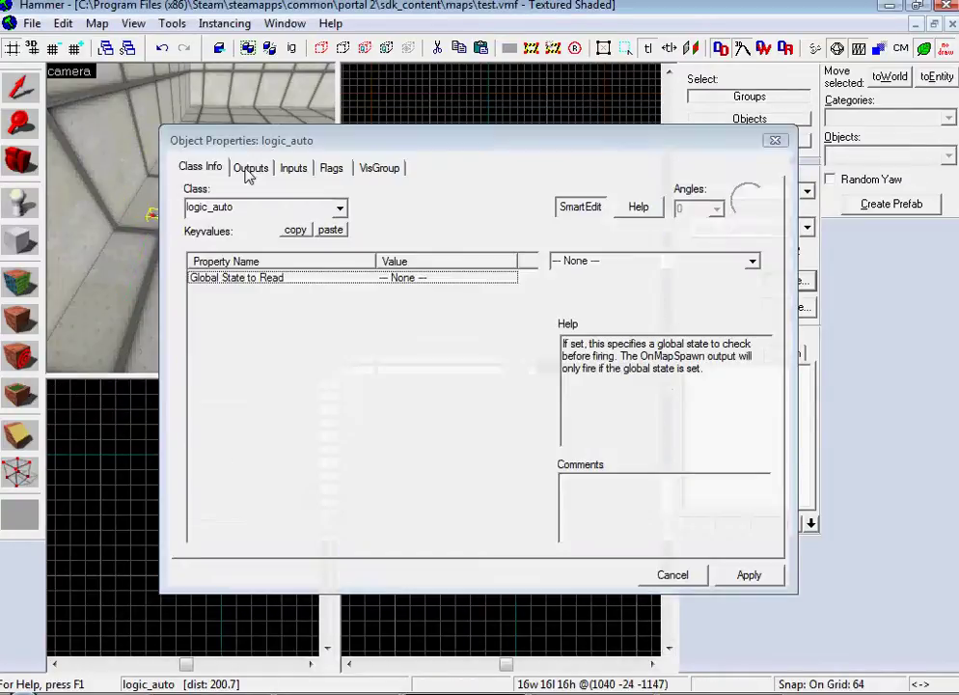
pyautogui.click(250, 168)
pyautogui.click(323, 533)
pyautogui.click(533, 405)
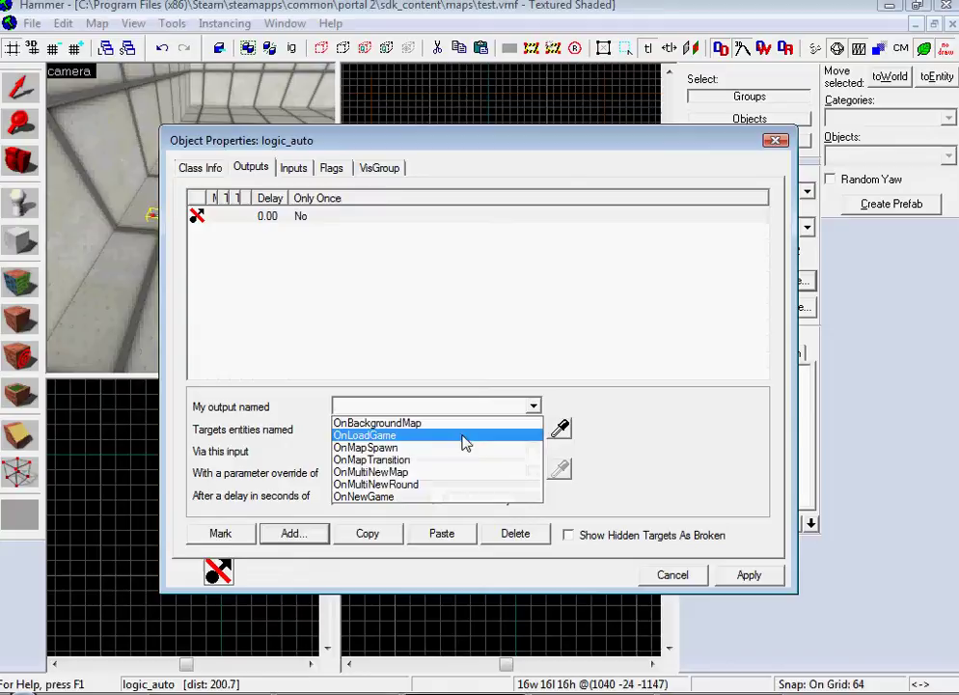
pyautogui.click(510, 421)
pyautogui.click(508, 409)
pyautogui.click(495, 449)
pyautogui.click(533, 429)
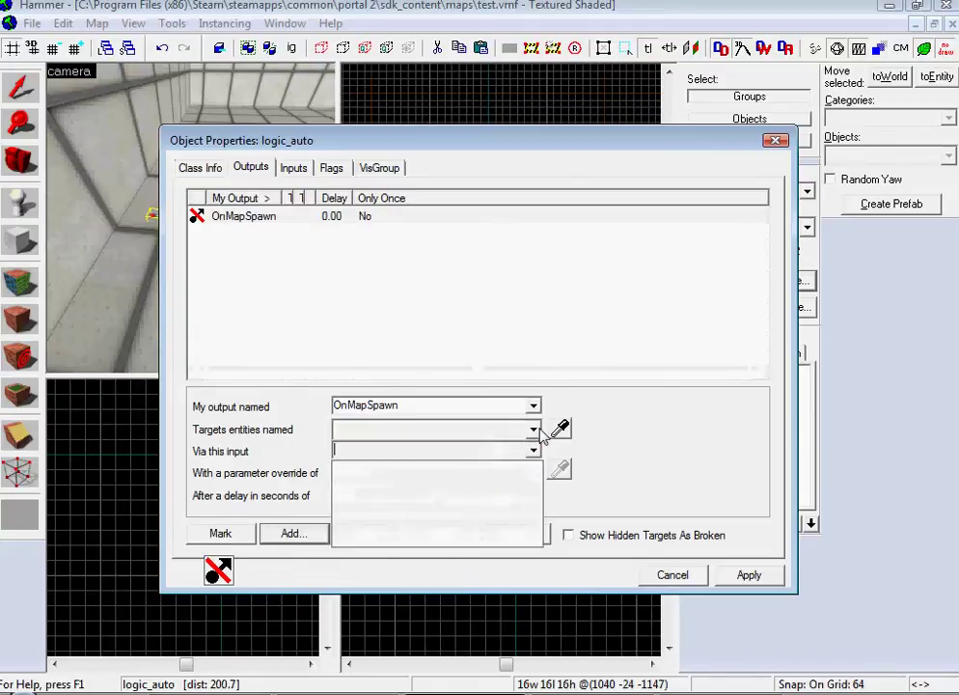
pyautogui.click(341, 450)
pyautogui.click(533, 451)
pyautogui.moveTo(534, 485)
pyautogui.mouseDown()
pyautogui.moveTo(536, 516)
pyautogui.moveTo(536, 485)
pyautogui.mouseUp()
# Step: Switch to Opera and open the Portal_2_Level_Creation page of the Valve Developer Community wiki
pyautogui.click(435, 692)
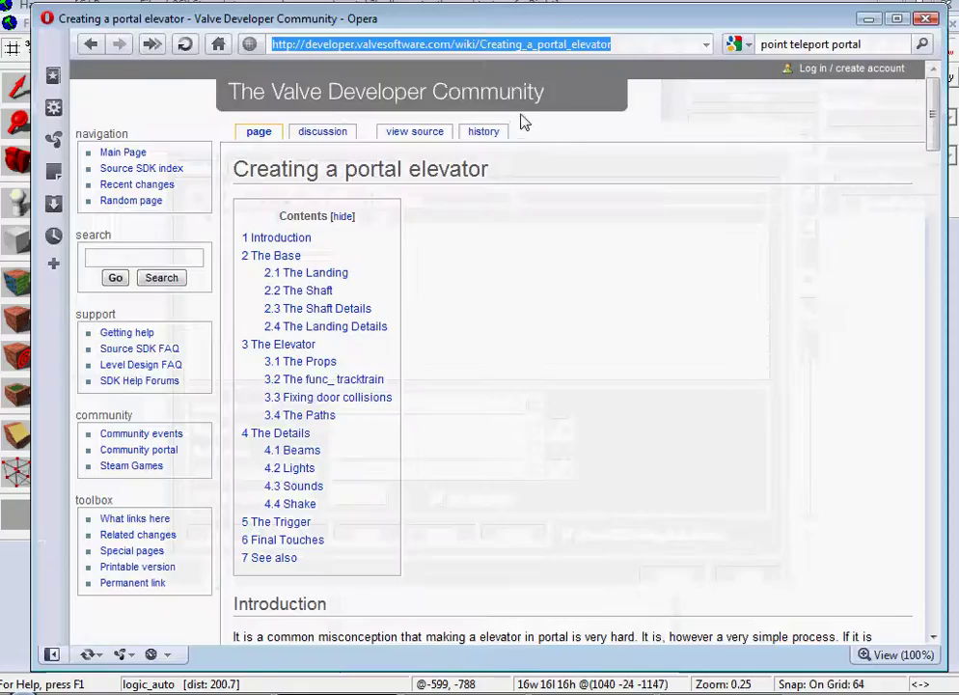
pyautogui.click(90, 45)
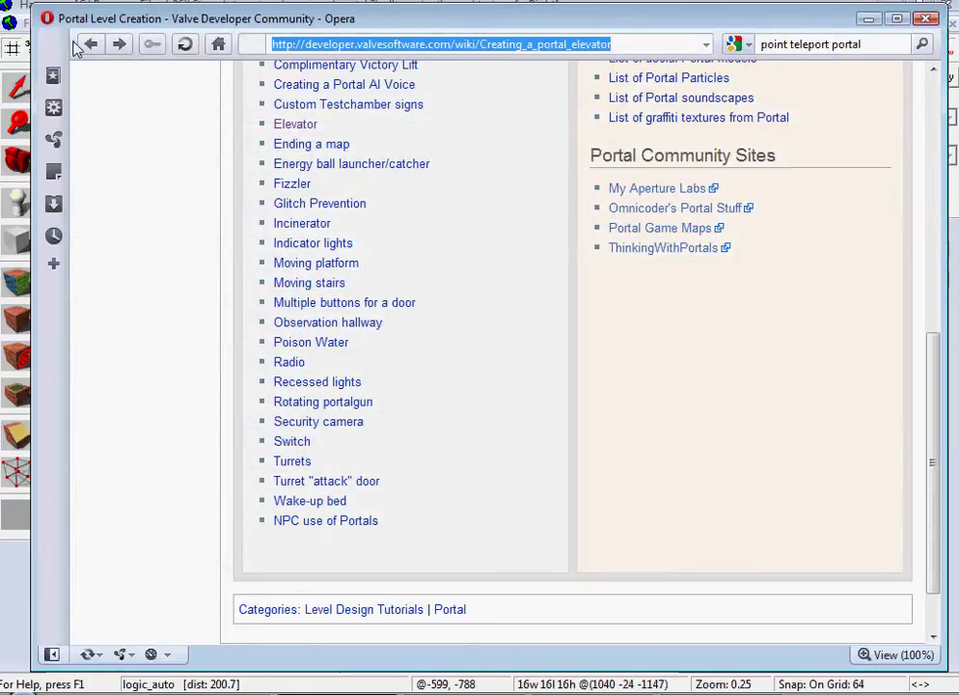
pyautogui.click(89, 45)
pyautogui.click(90, 45)
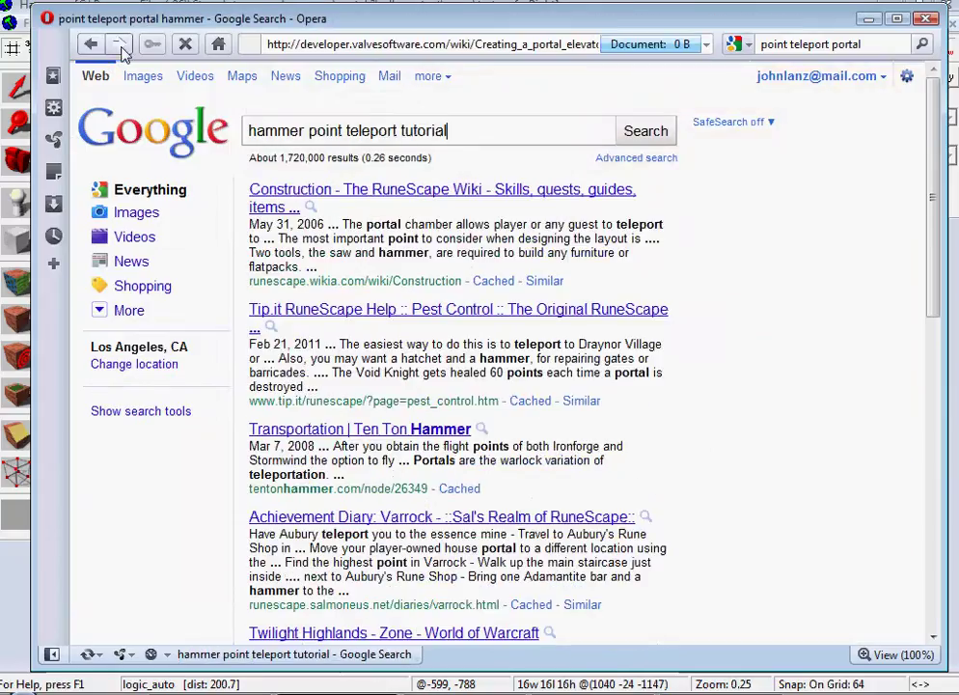
pyautogui.click(119, 44)
pyautogui.click(119, 44)
pyautogui.click(505, 44)
pyautogui.click(514, 45)
pyautogui.write('2_')
pyautogui.press('Return')
# Step: Open the List of Instances, go to its global_ents.vmf (Portal 2) page and examine the HDR and fog environment presets
pyautogui.scroll(-5, 747, 381)
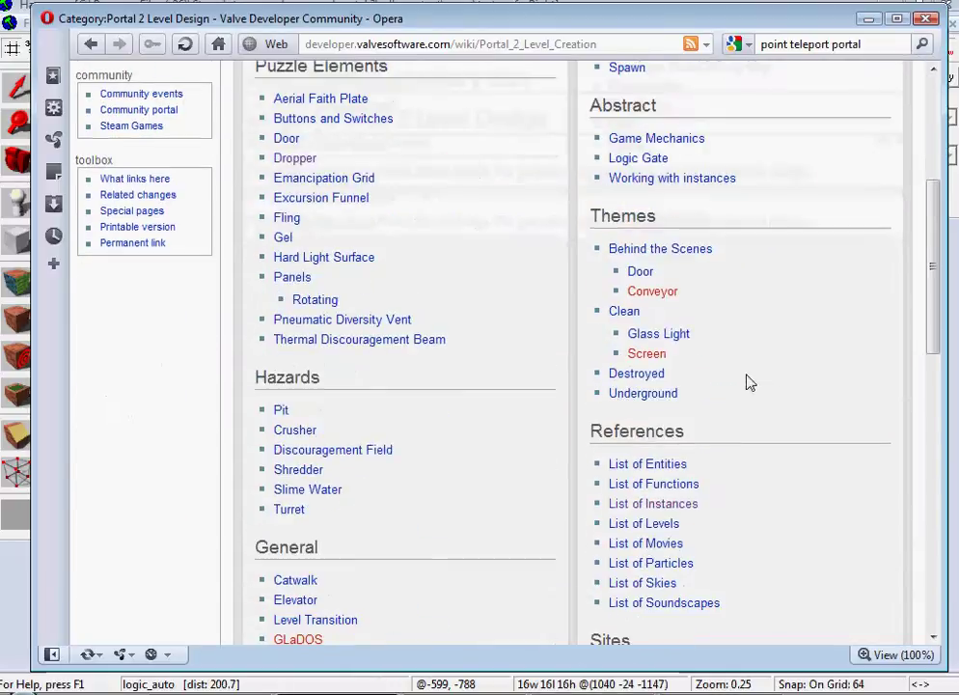
pyautogui.click(653, 277)
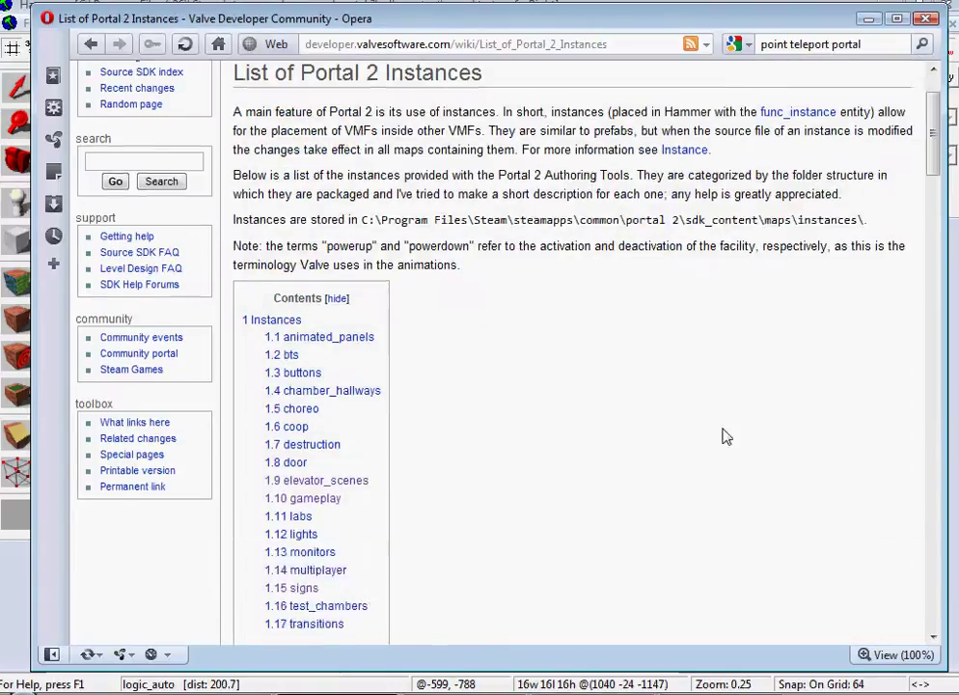
pyautogui.scroll(-5, 721, 434)
pyautogui.click(656, 428)
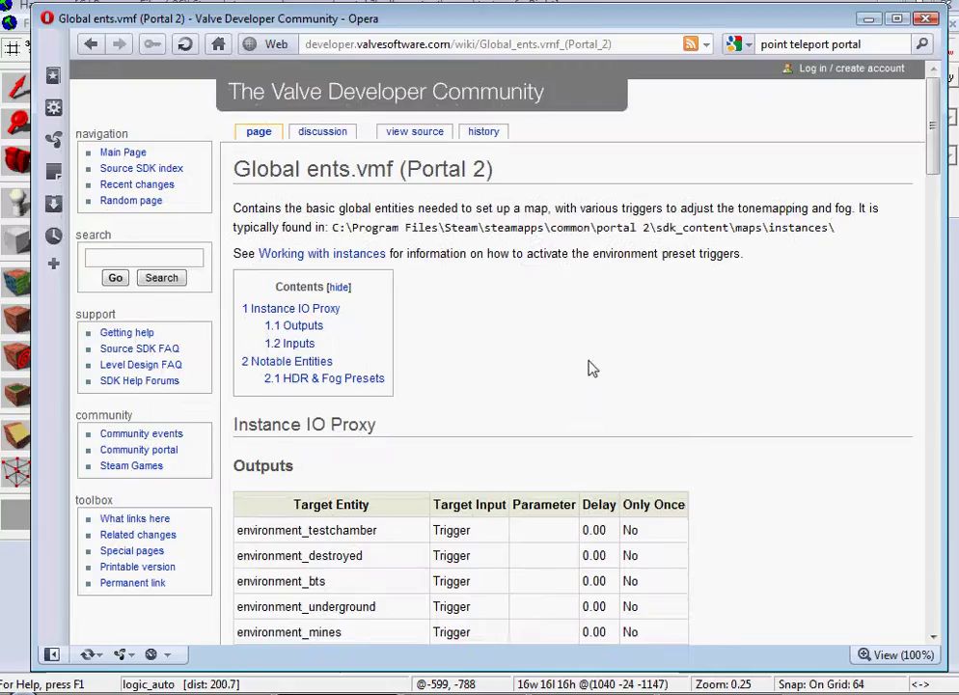
pyautogui.scroll(-15, 476, 350)
pyautogui.scroll(-4, 434, 309)
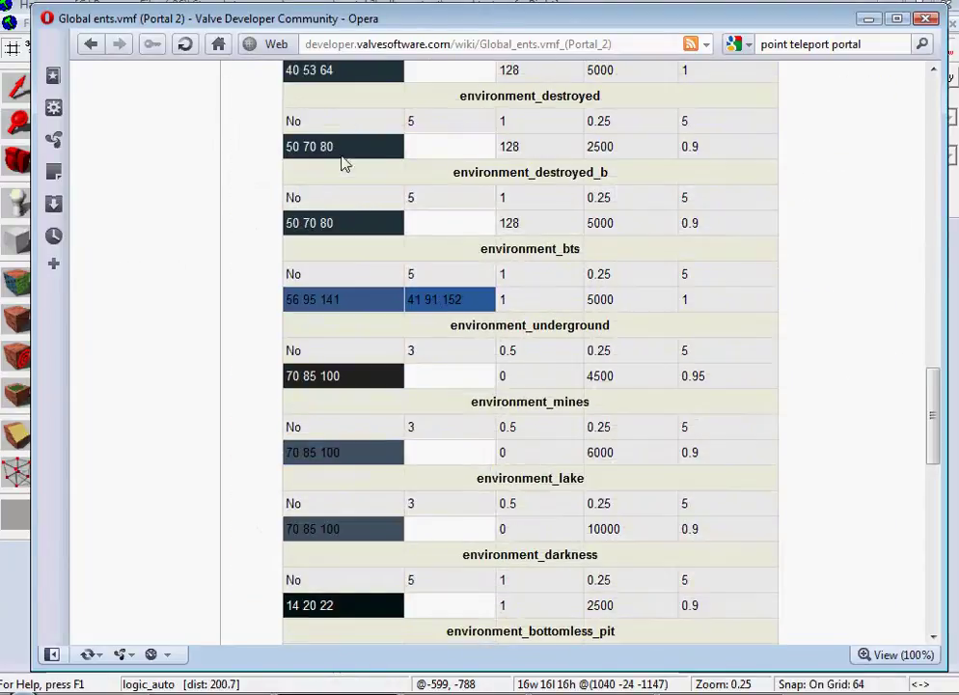
pyautogui.scroll(-3, 328, 309)
pyautogui.scroll(-6, 386, 511)
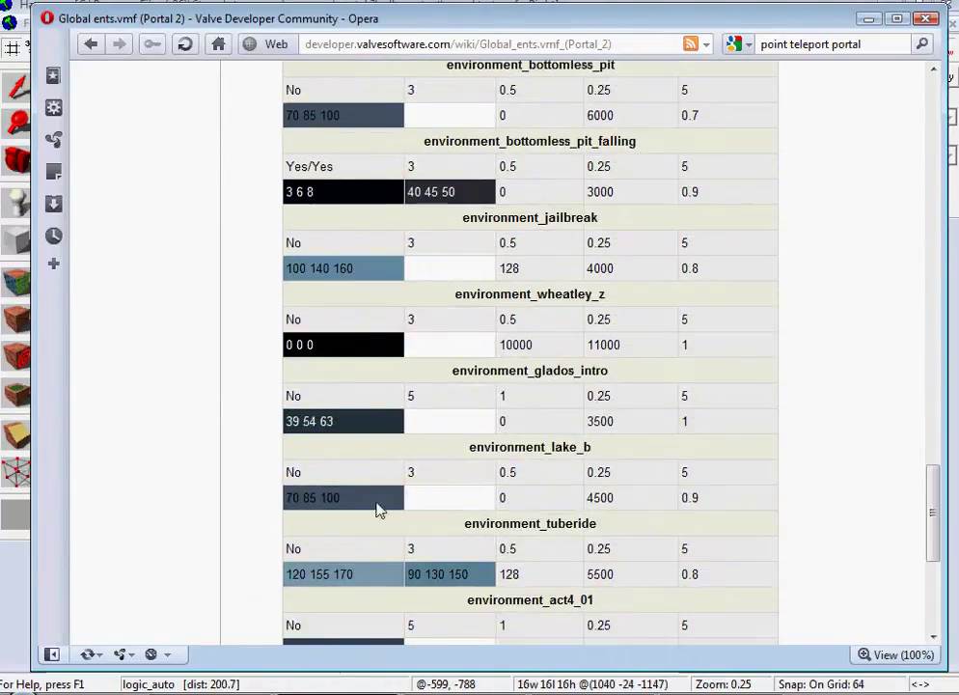
# Step: Switch back to Hammer, set the output's input to instance:environment_testchamber;Trigger and apply it
pyautogui.click(871, 20)
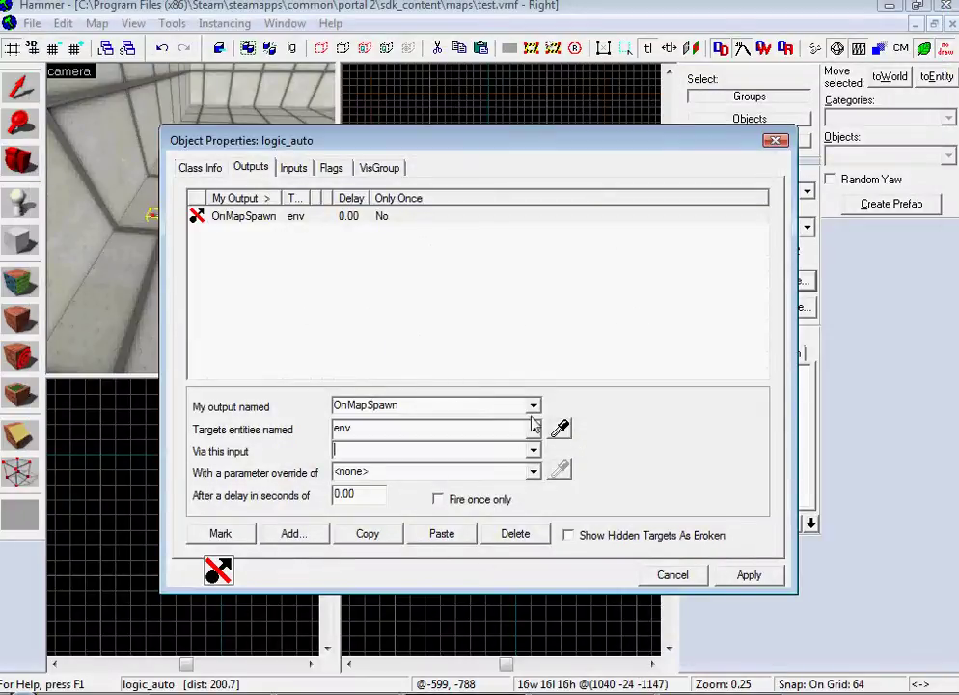
pyautogui.click(529, 451)
pyautogui.scroll(-4, 521, 501)
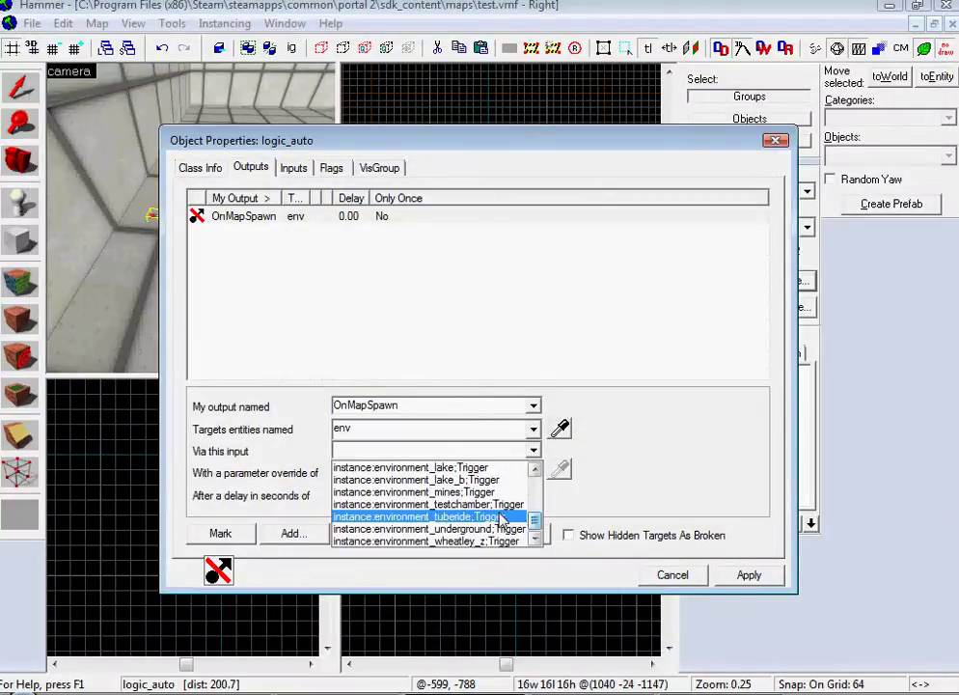
pyautogui.click(497, 503)
pyautogui.click(750, 574)
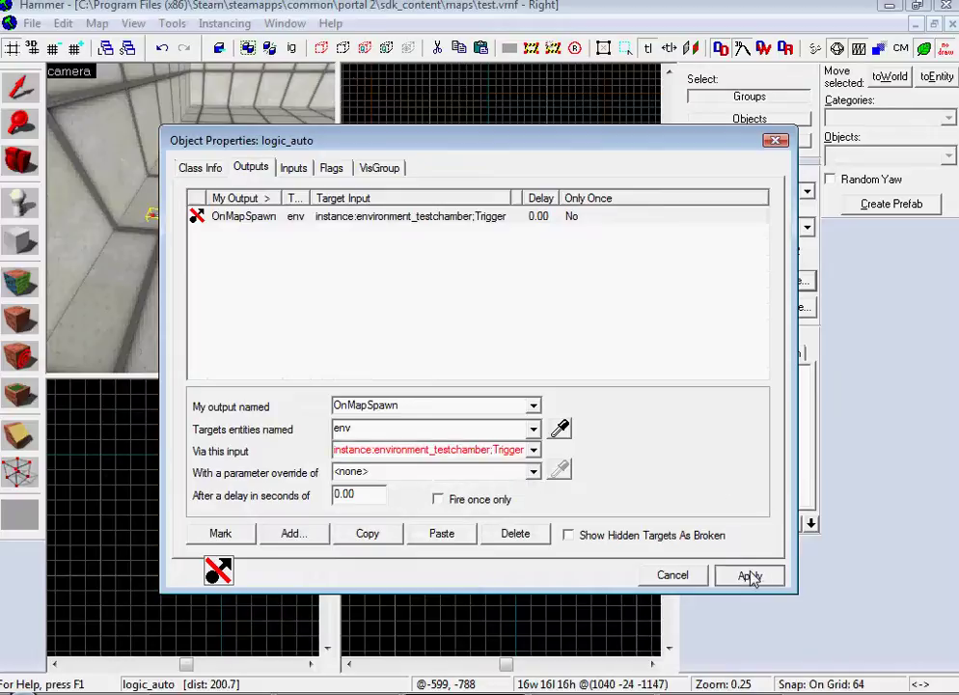
pyautogui.click(653, 573)
# Step: Place an info_player_start on the floor between the existing player start and the logic_auto
pyautogui.moveTo(193, 225); pyautogui.dragTo(191, 222)
pyautogui.press('s')
pyautogui.press('z')
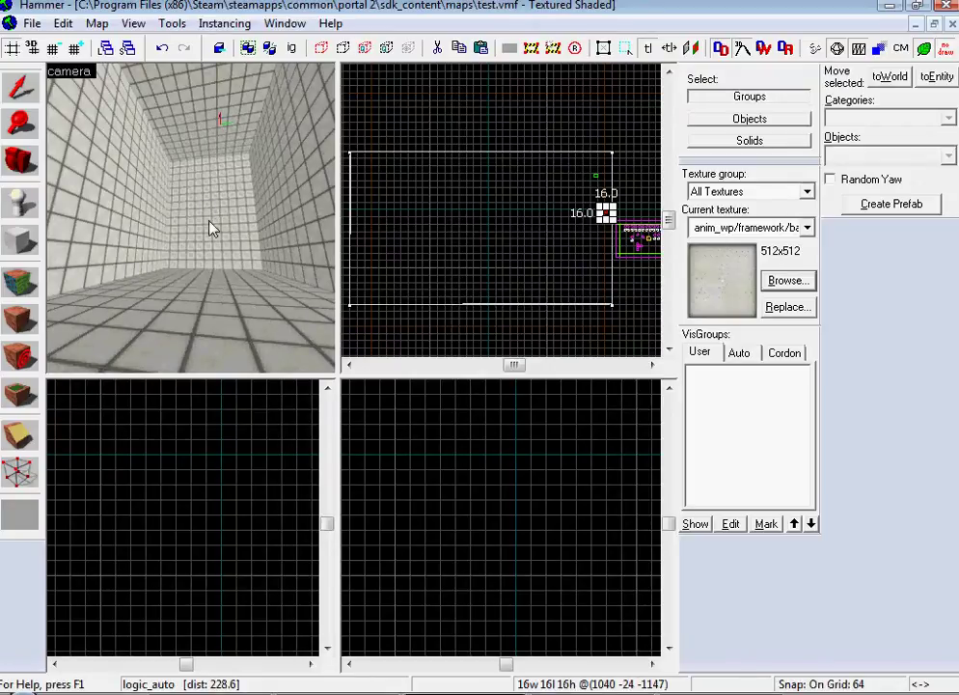
pyautogui.press('z')
pyautogui.press('w')
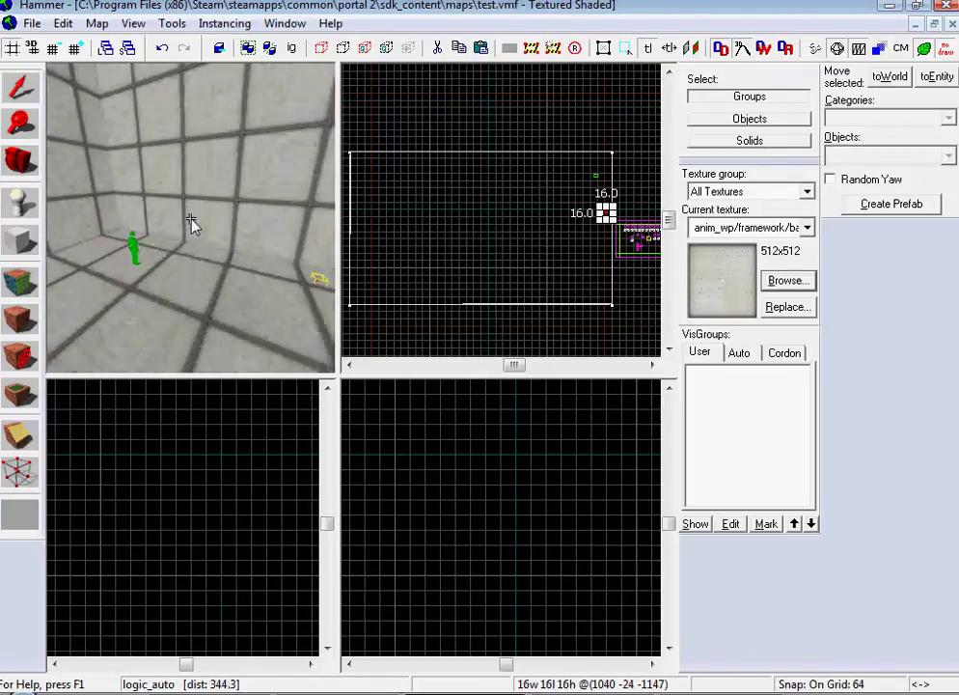
pyautogui.press('a')
pyautogui.press('z')
pyautogui.click(21, 201)
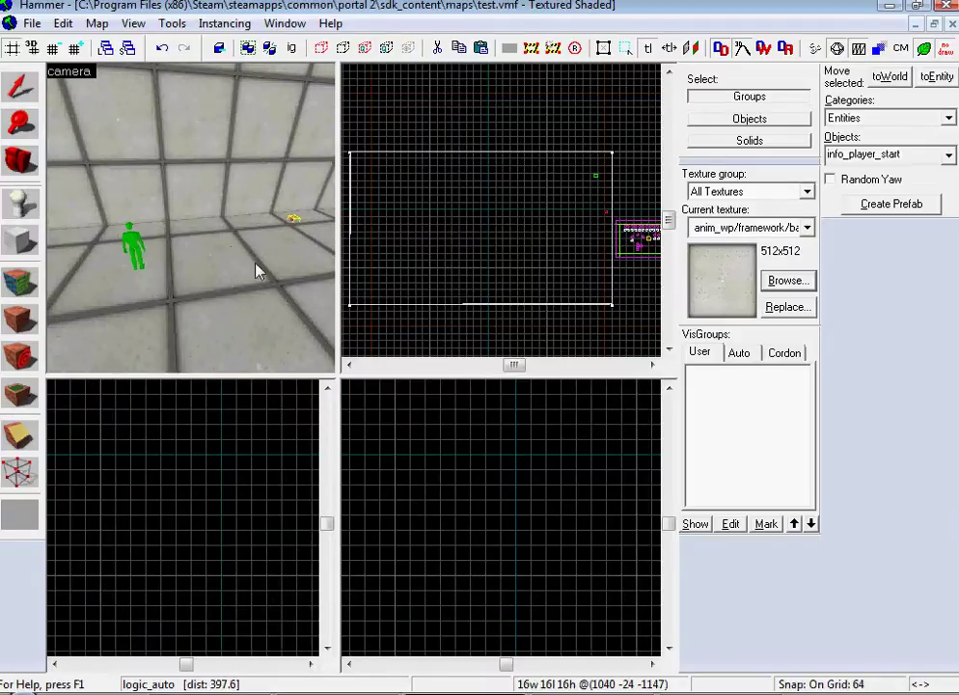
pyautogui.click(259, 271)
# Step: Change the newly placed info_player_start's class to func_instance and apply it
pyautogui.click(21, 89)
pyautogui.doubleClick(270, 254)
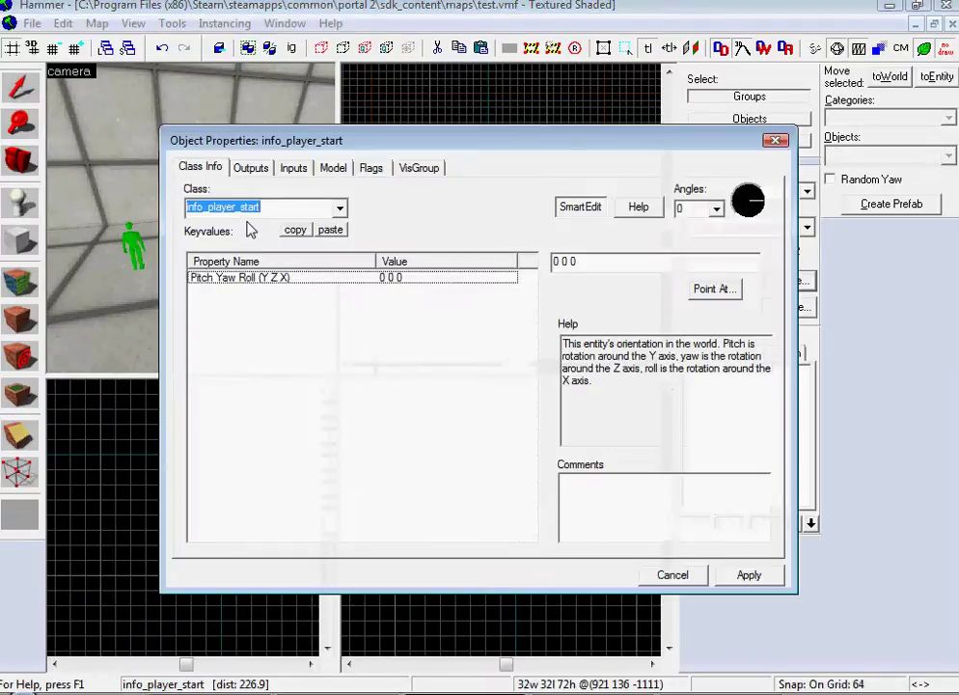
pyautogui.write('func')
pyautogui.click(251, 228)
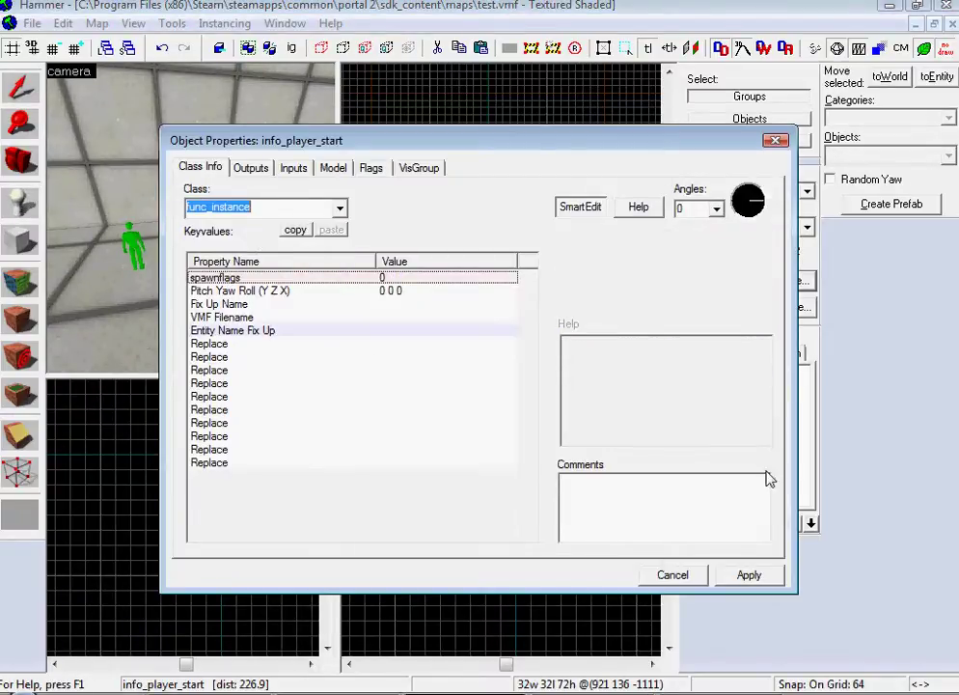
pyautogui.click(740, 583)
# Step: Browse for the func_instance's VMF file in the instances folder and look over the global_ents files there
pyautogui.click(384, 304)
pyautogui.doubleClick(389, 302)
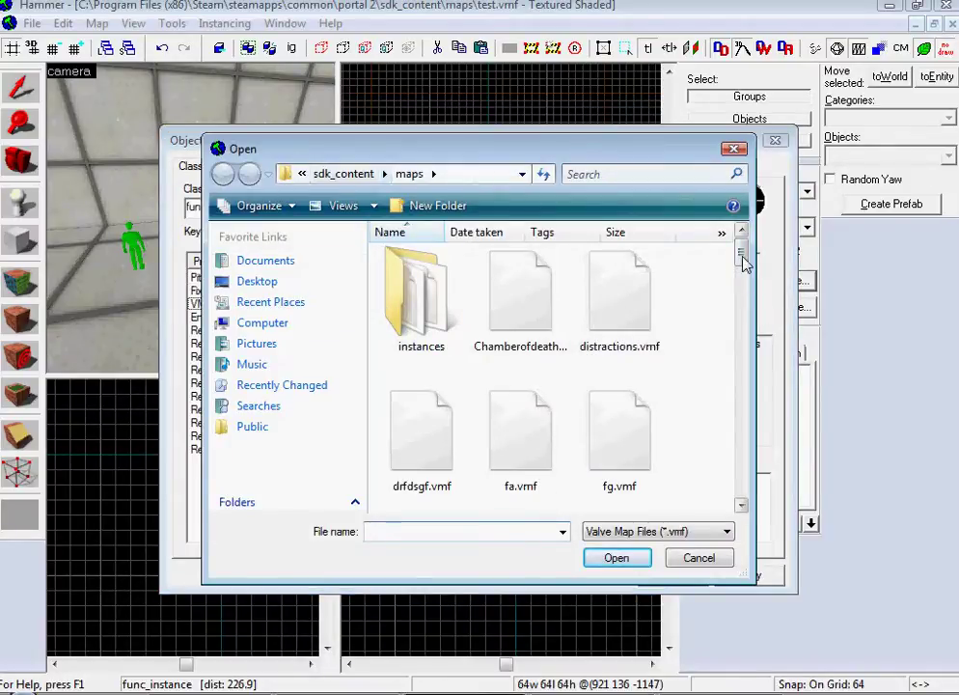
pyautogui.doubleClick(418, 297)
pyautogui.scroll(-10, 528, 415)
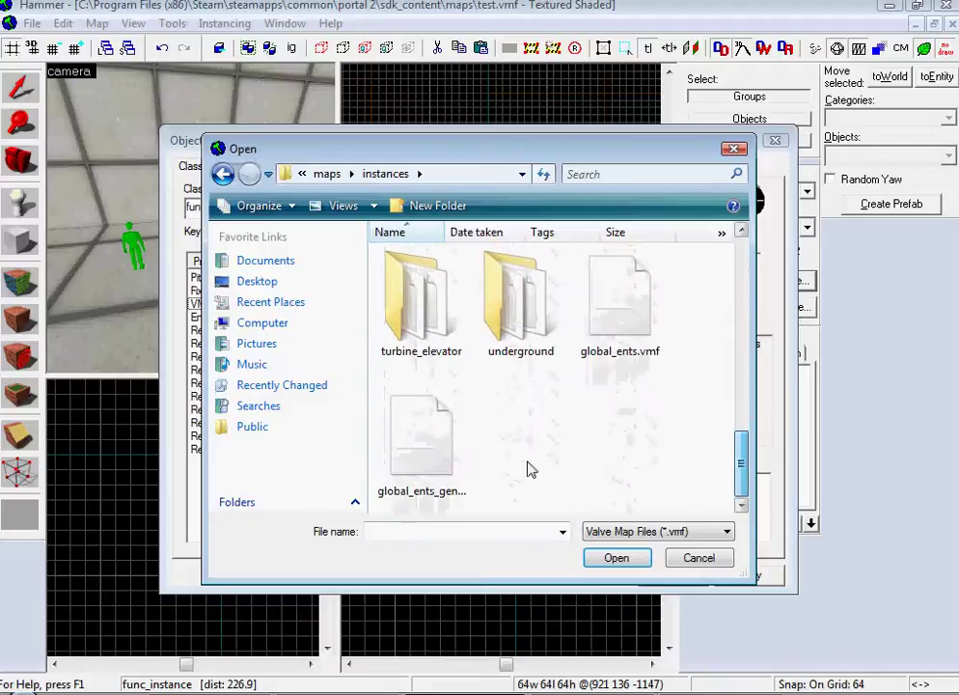
pyautogui.click(422, 444)
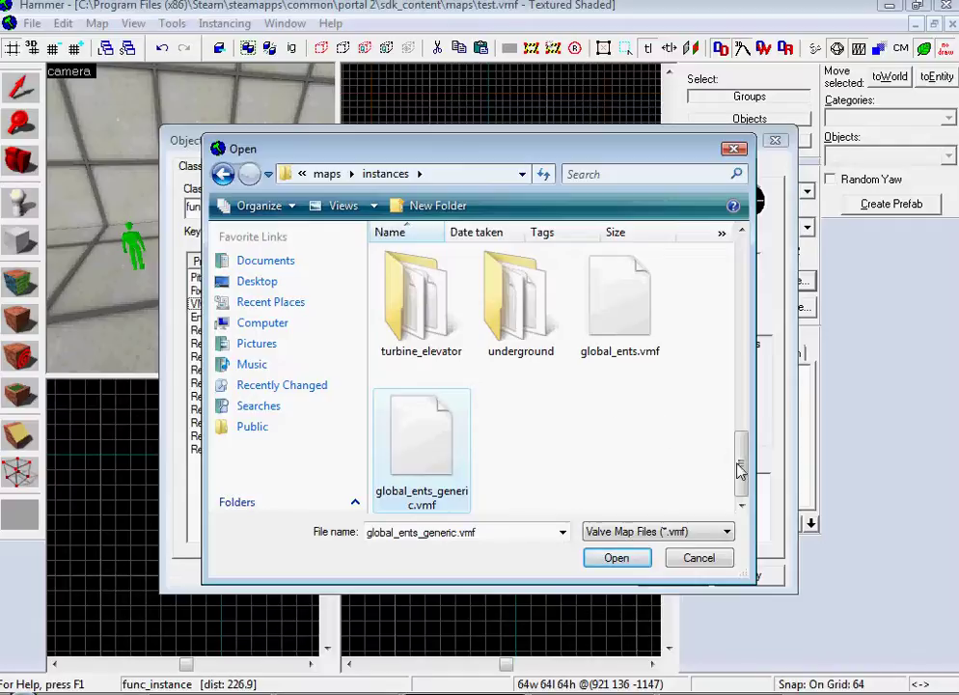
pyautogui.click(644, 333)
pyautogui.scroll(5, 724, 386)
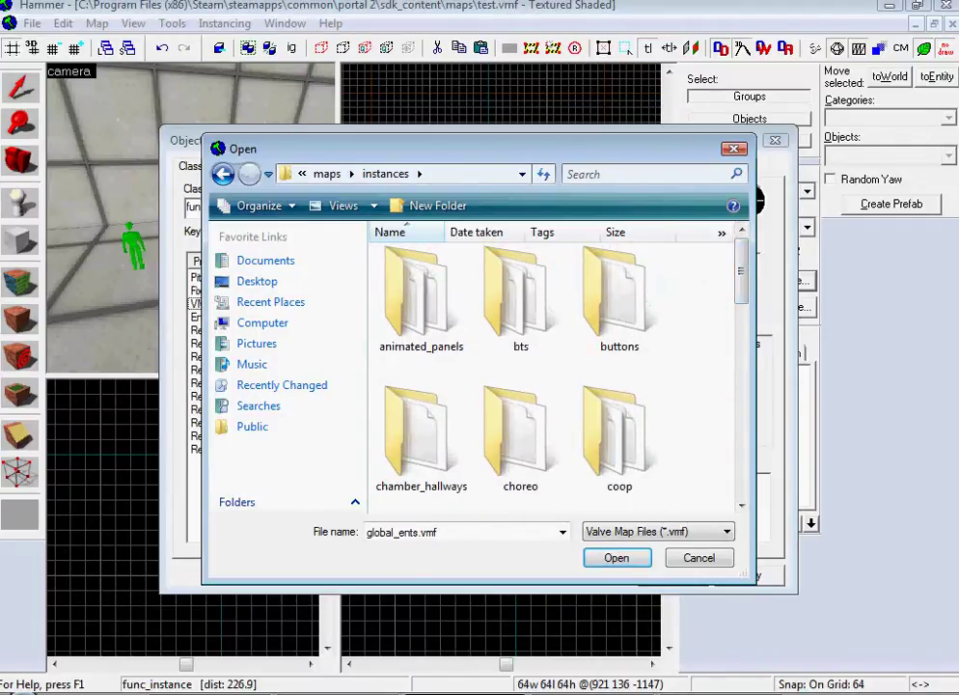
# Step: Switch to Opera and read the descriptions of global_ents.vmf and global_ents_generic.vmf in the List of Portal 2 Instances
pyautogui.click(588, 693)
pyautogui.scroll(5, 680, 416)
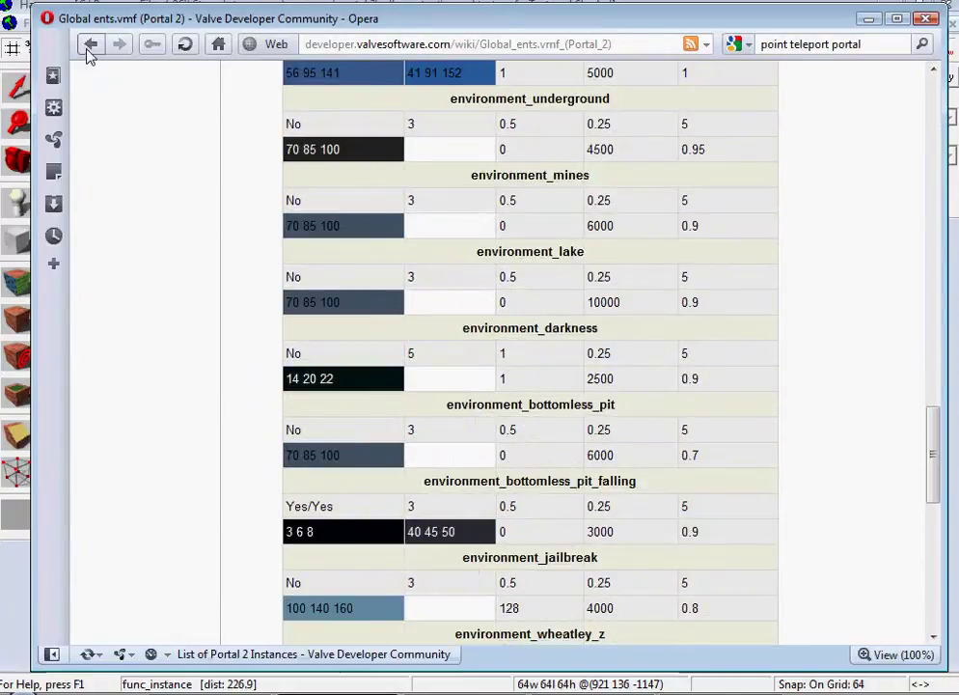
pyautogui.click(89, 44)
pyautogui.scroll(-2, 212, 262)
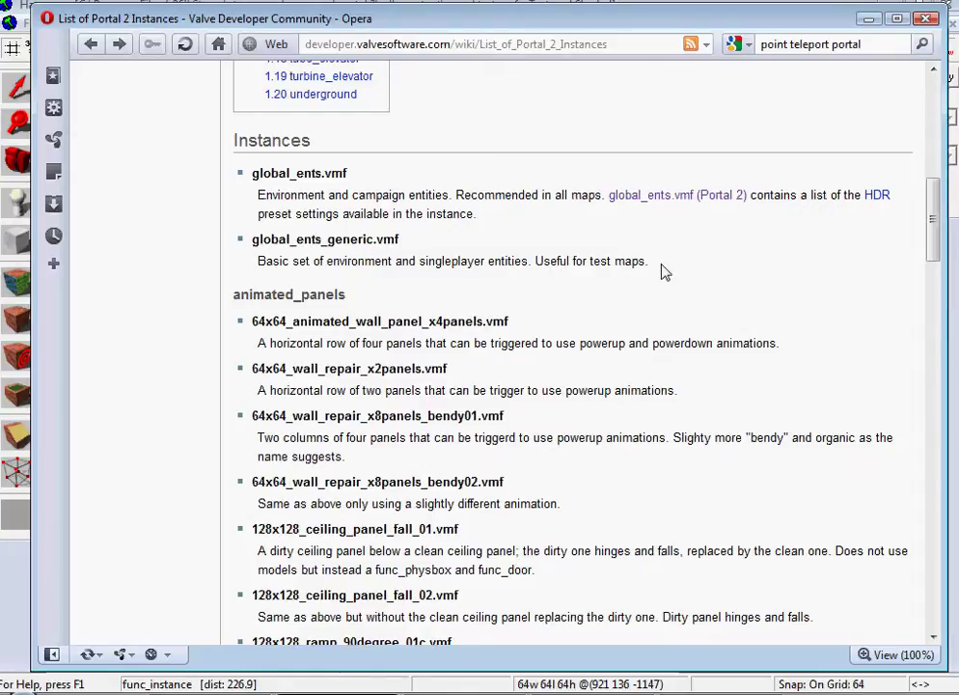
# Step: Switch back to Hammer and assign 128x128_ceiling_panel_fall_01.vmf from the animated_panels folder to the func_instance, then apply it
pyautogui.click(867, 20)
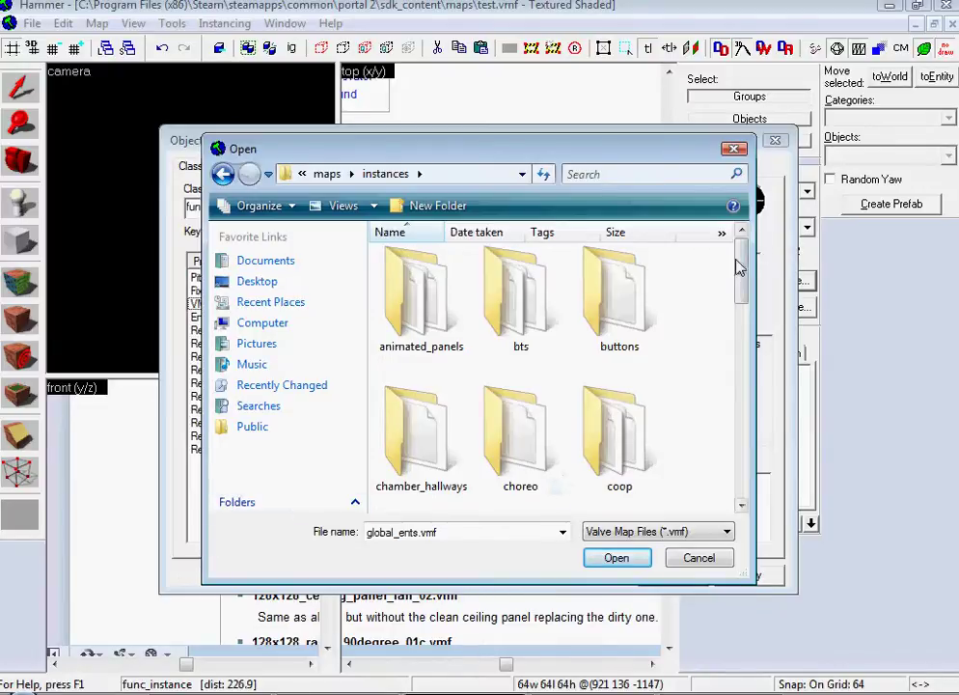
pyautogui.doubleClick(445, 284)
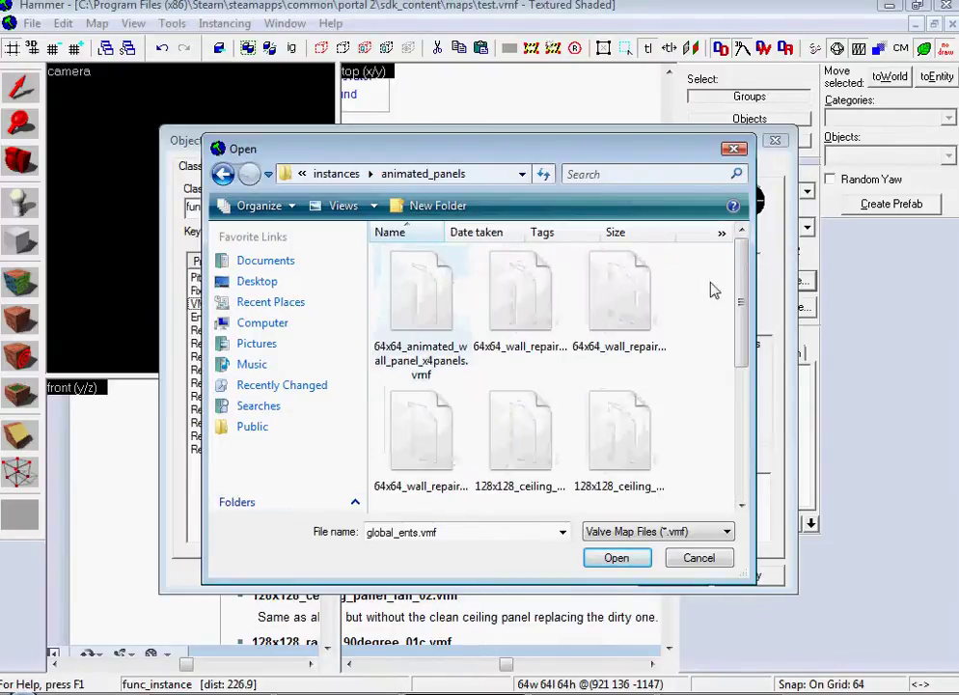
pyautogui.moveTo(754, 344); pyautogui.dragTo(745, 465)
pyautogui.click(626, 427)
pyautogui.scroll(2, 735, 412)
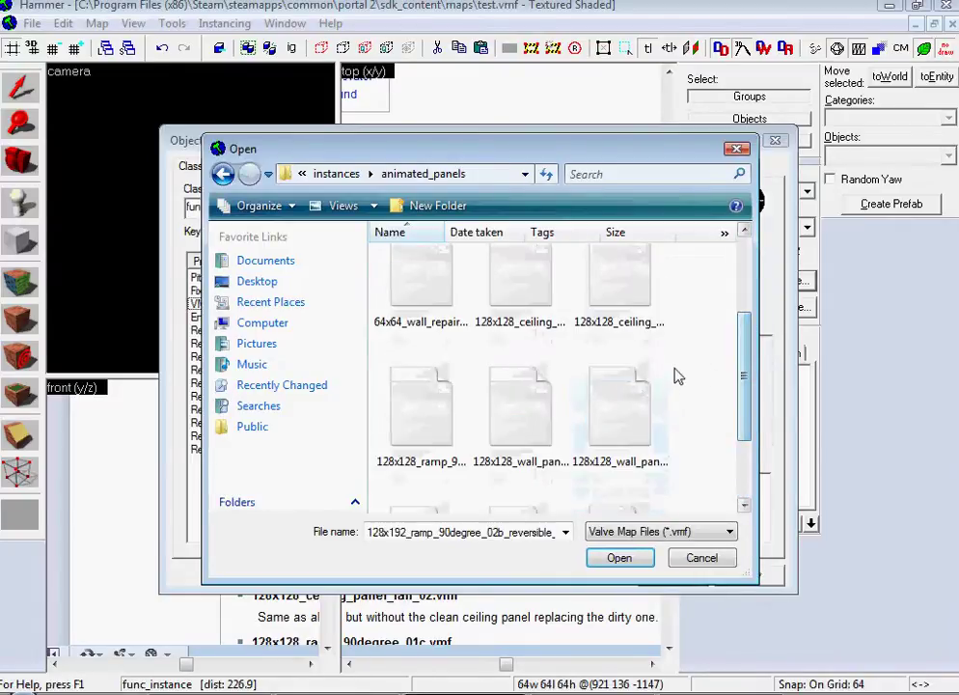
pyautogui.click(618, 289)
pyautogui.scroll(1, 750, 357)
pyautogui.click(555, 381)
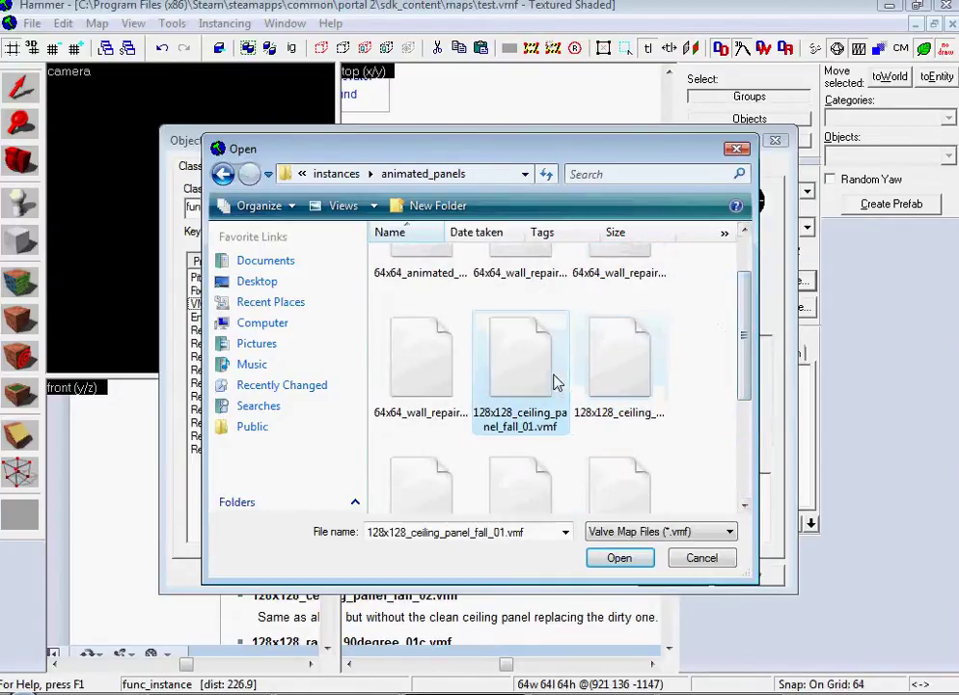
pyautogui.doubleClick(520, 376)
pyautogui.click(748, 573)
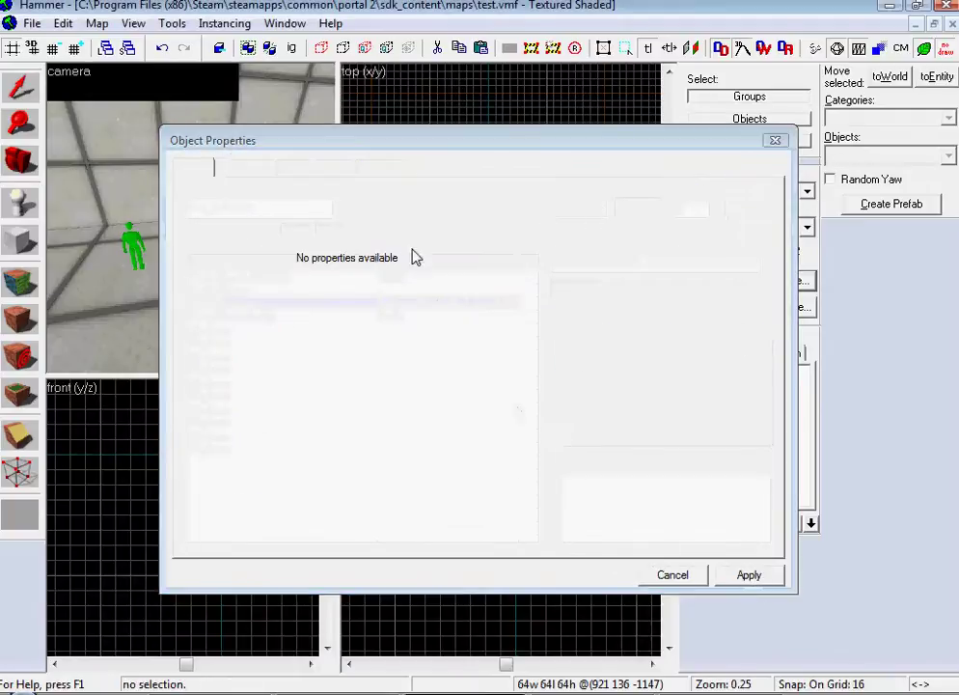
pyautogui.click(672, 575)
# Step: Set the ceiling panel instance's Fix Up Name to fall and apply it
pyautogui.doubleClick(215, 217)
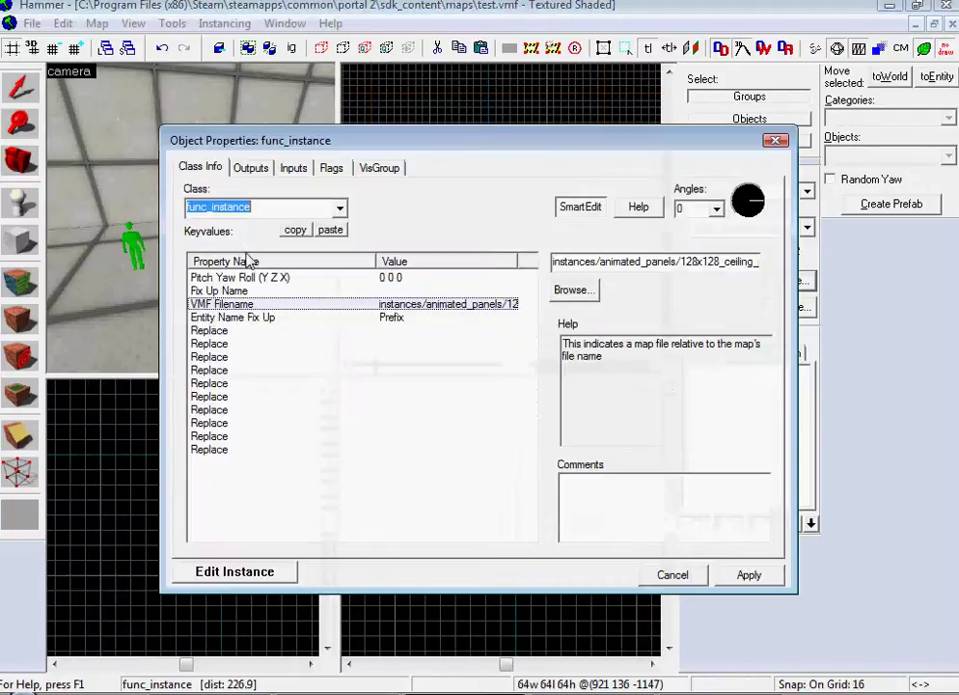
pyautogui.click(385, 291)
pyautogui.write('fa')
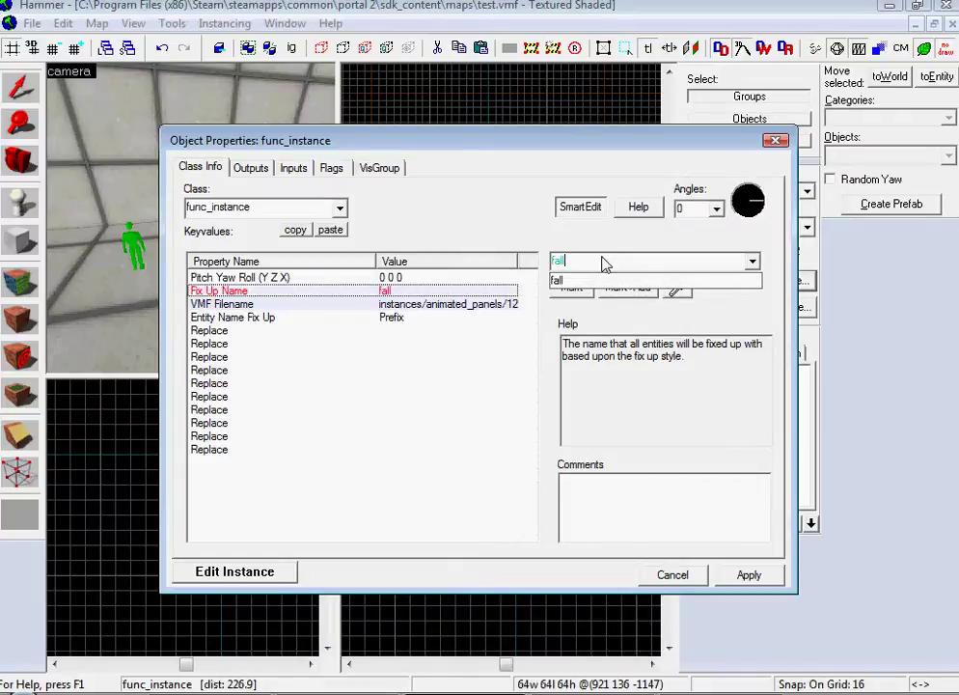
pyautogui.write('ll')
pyautogui.click(749, 574)
pyautogui.click(673, 574)
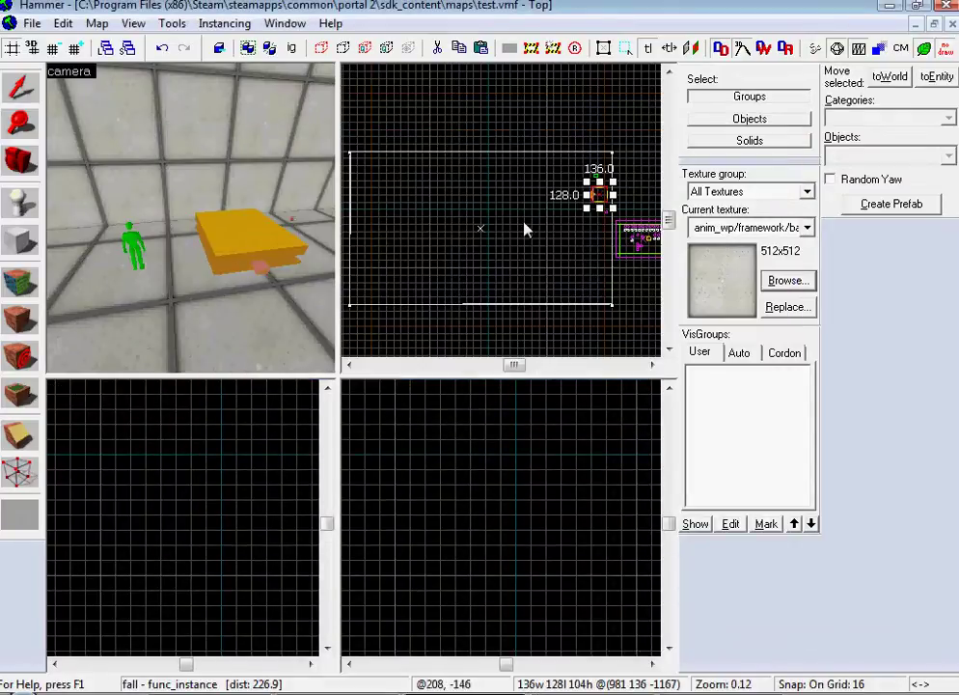
# Step: Move the fall func_instance away from the end wall and raise it into the upper part of the room
pyautogui.scroll(-2, 526, 228)
pyautogui.scroll(-6, 567, 405)
pyautogui.moveTo(639, 571); pyautogui.dragTo(606, 494)
# Step: Add a second OnMapSpawn output to the logic_auto that targets the entity named fall
pyautogui.moveTo(167, 257); pyautogui.dragTo(191, 222)
pyautogui.press('w')
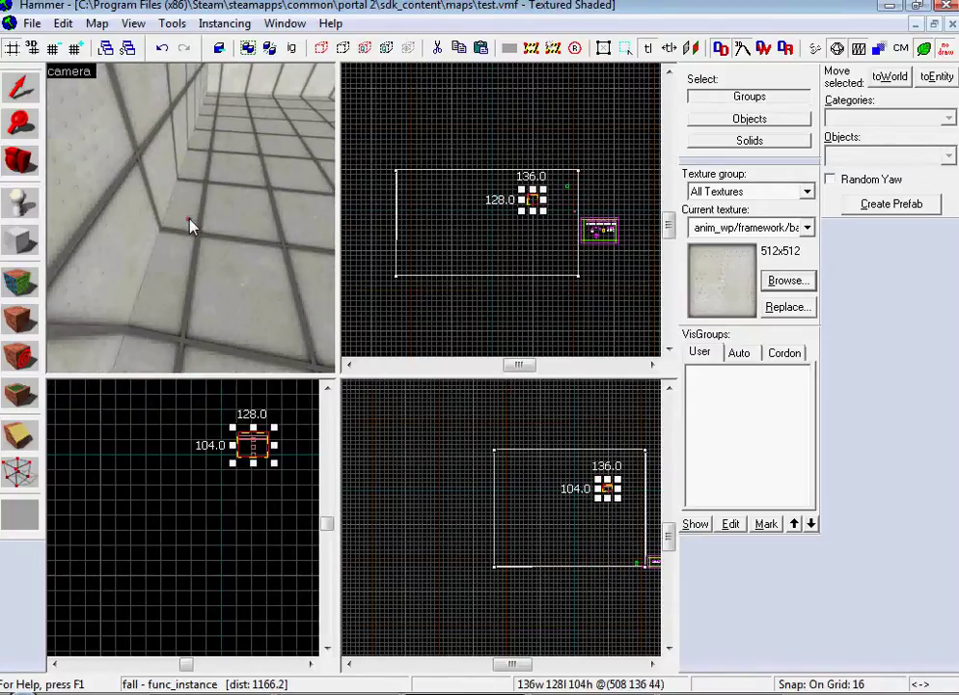
pyautogui.doubleClick(190, 225)
pyautogui.click(251, 170)
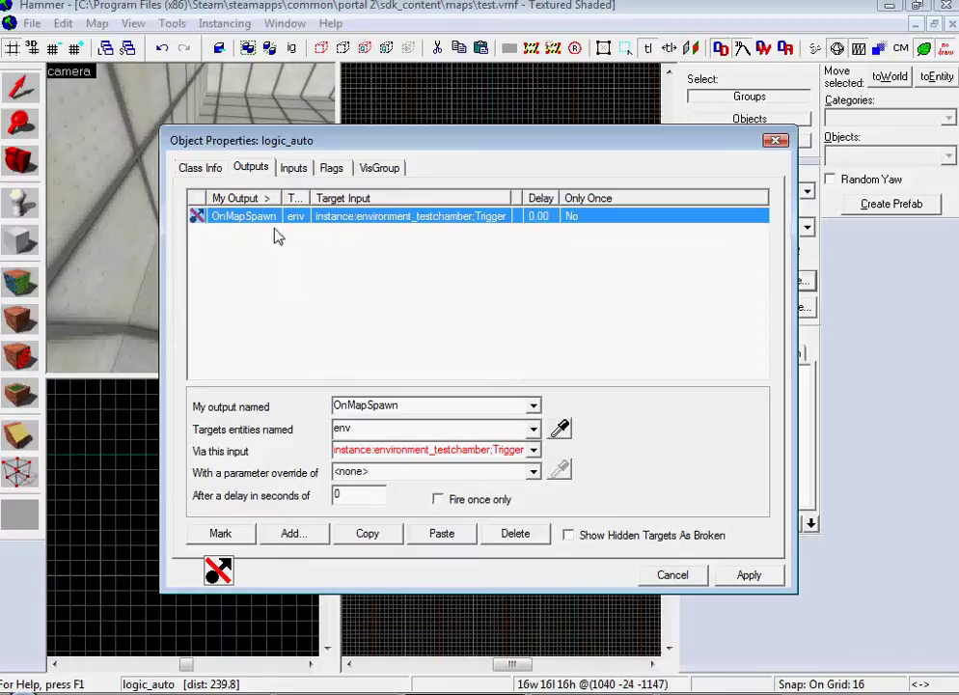
pyautogui.click(293, 534)
pyautogui.click(532, 405)
pyautogui.click(473, 446)
pyautogui.click(497, 430)
pyautogui.click(488, 464)
# Step: Set the fall output's input to instance:panel_fall_relay;Trigger with a delay of 4 seconds, apply it and close the properties
pyautogui.click(497, 450)
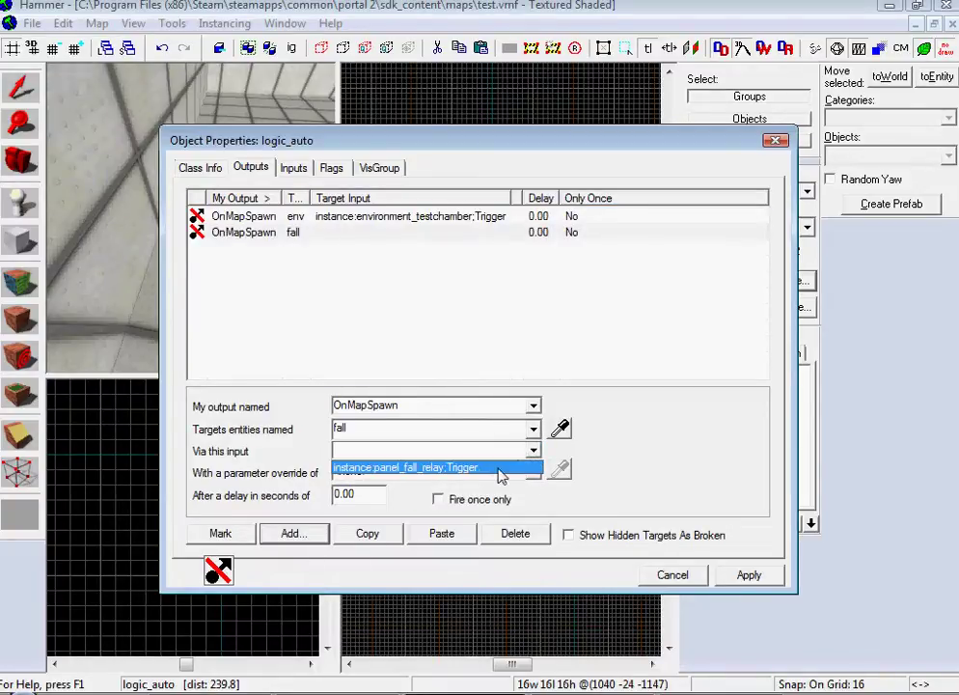
pyautogui.click(409, 470)
pyautogui.click(393, 473)
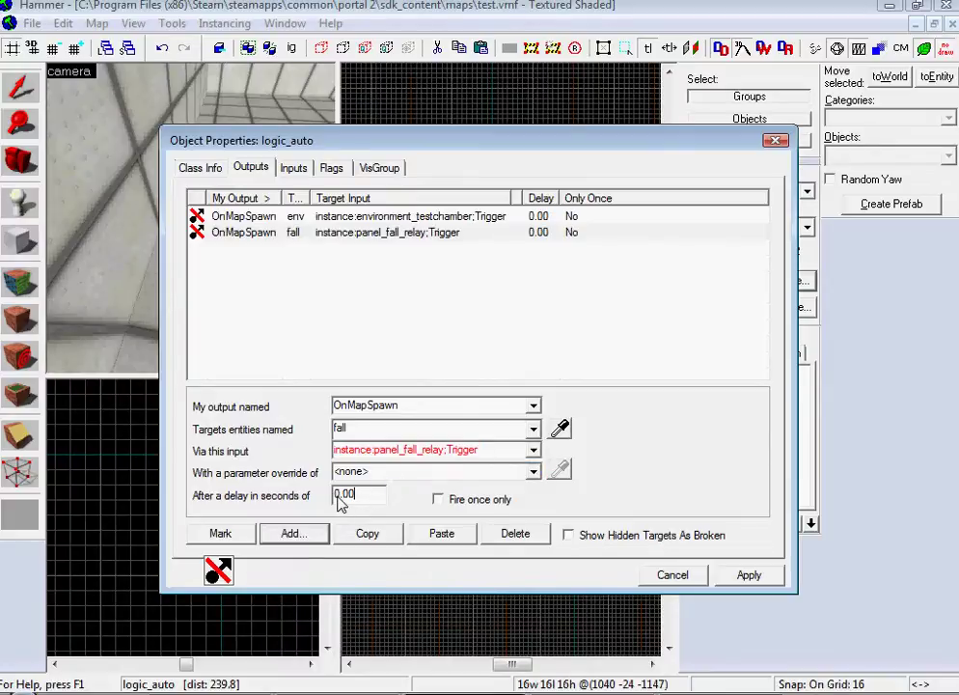
pyautogui.click(749, 575)
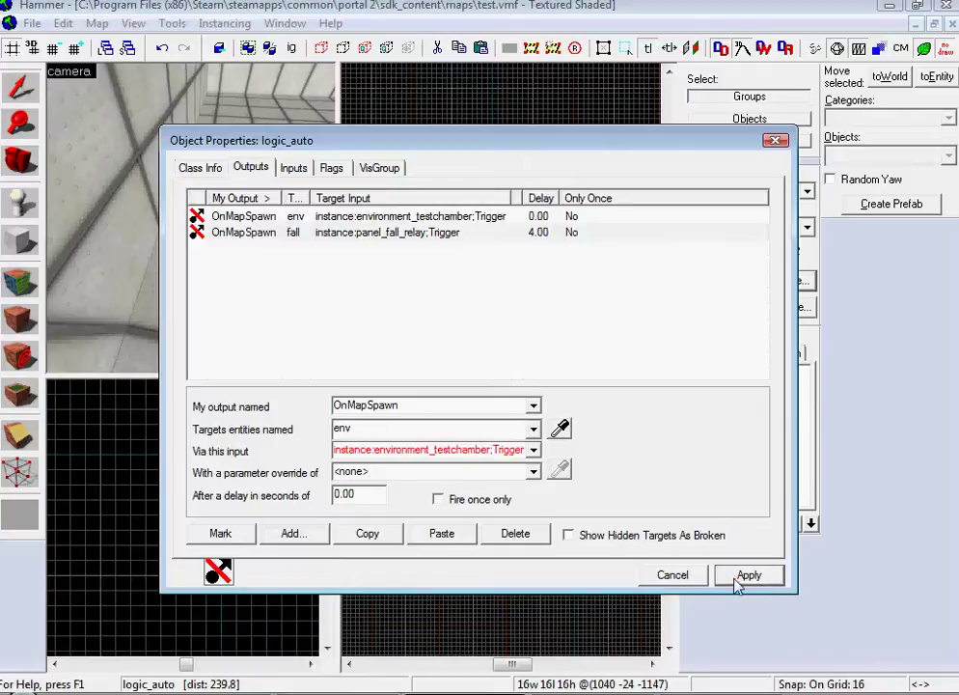
pyautogui.click(687, 576)
# Step: Place a new point entity on the room's floor, a short distance in from the end wall near the logic_auto
pyautogui.moveTo(107, 209); pyautogui.dragTo(193, 224)
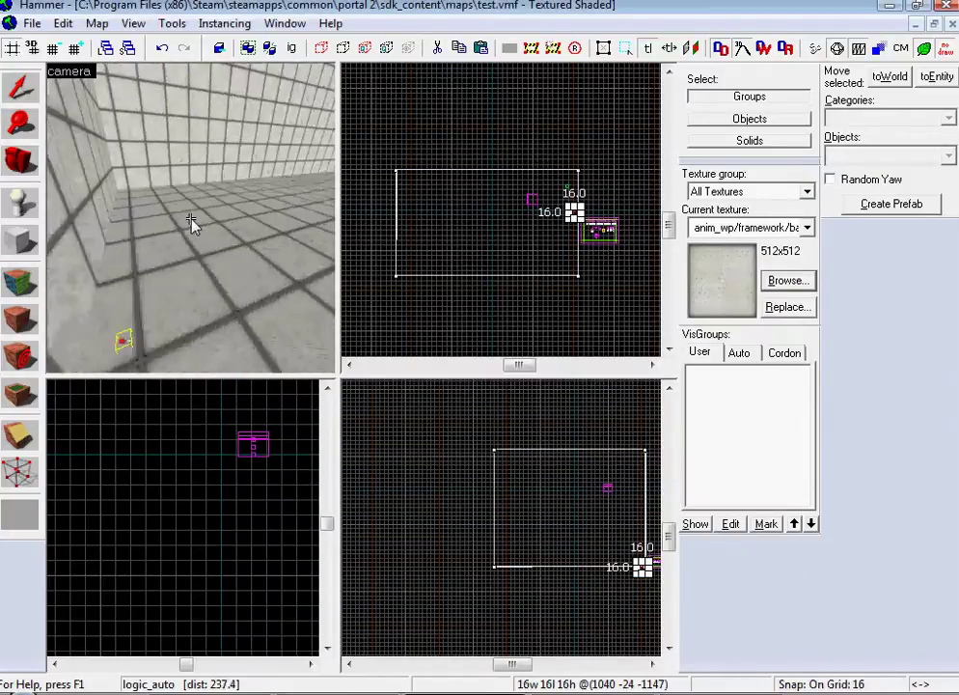
pyautogui.press('z')
pyautogui.click(27, 205)
pyautogui.click(219, 218)
pyautogui.click(30, 87)
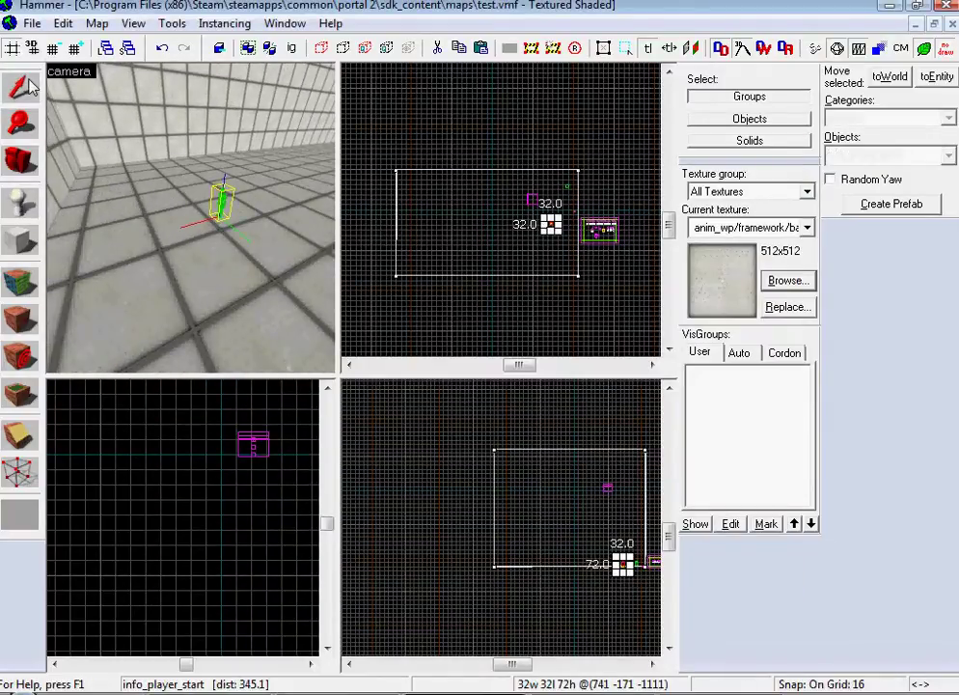
# Step: Examine the fall ceiling panel from below and where it hangs in the room
pyautogui.press('w')
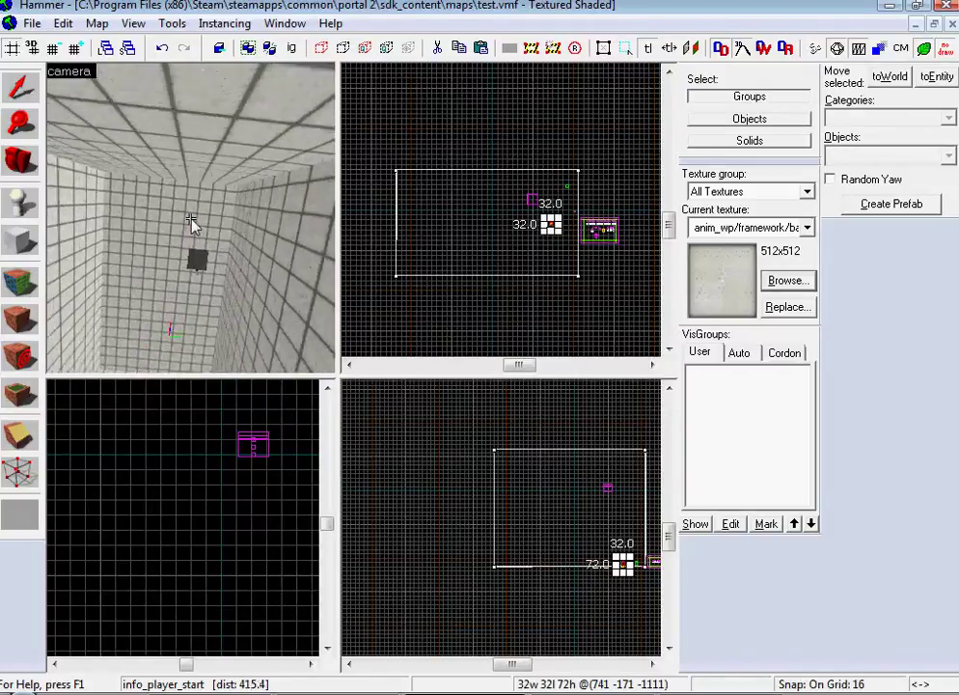
pyautogui.press('w')
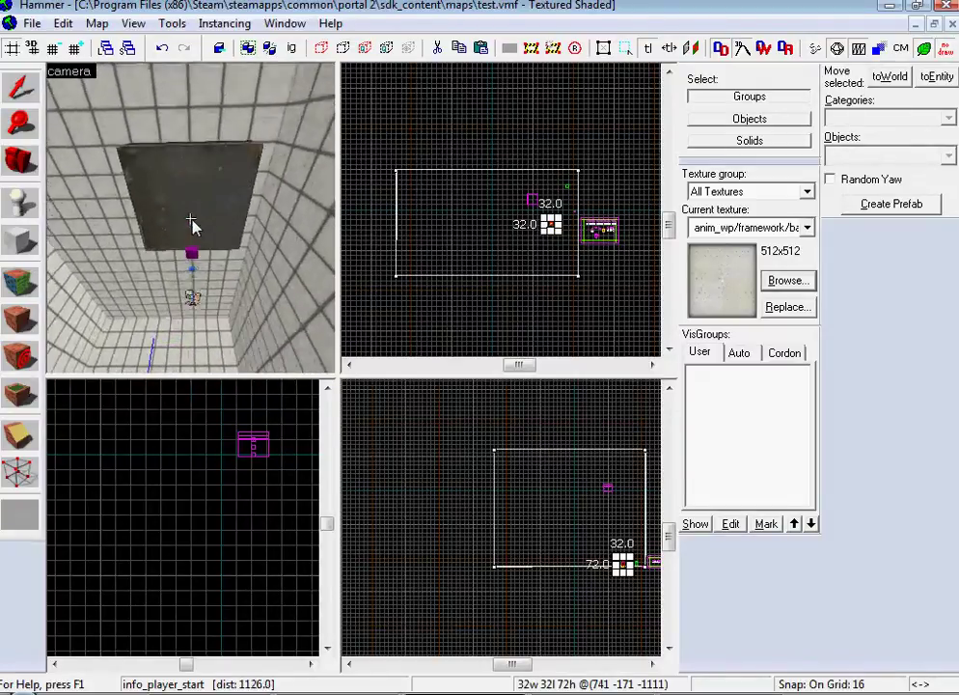
pyautogui.press('s')
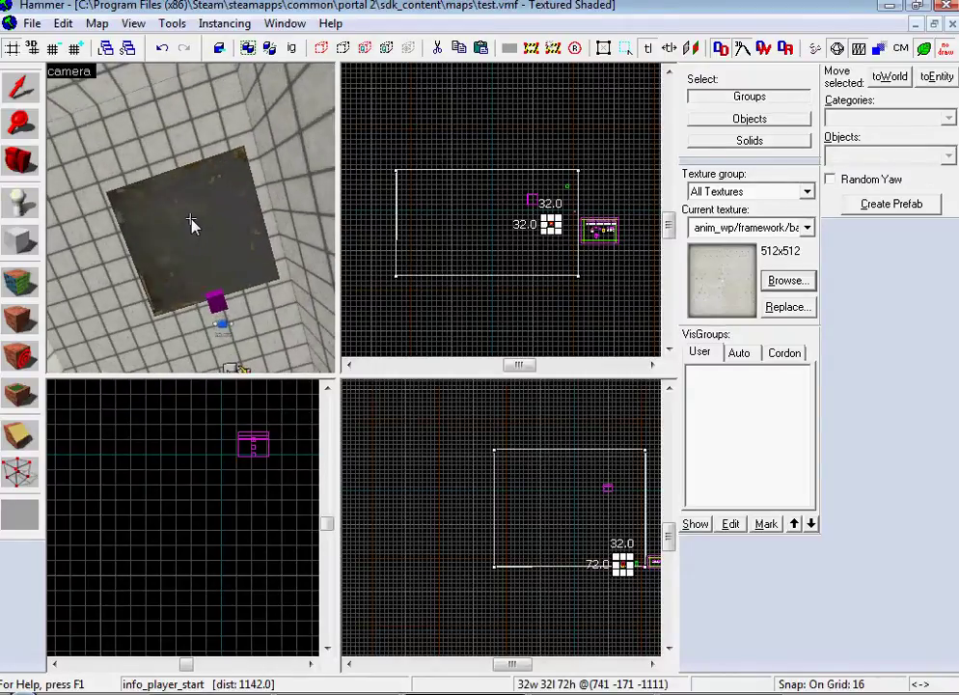
pyautogui.press('w')
pyautogui.press('w')
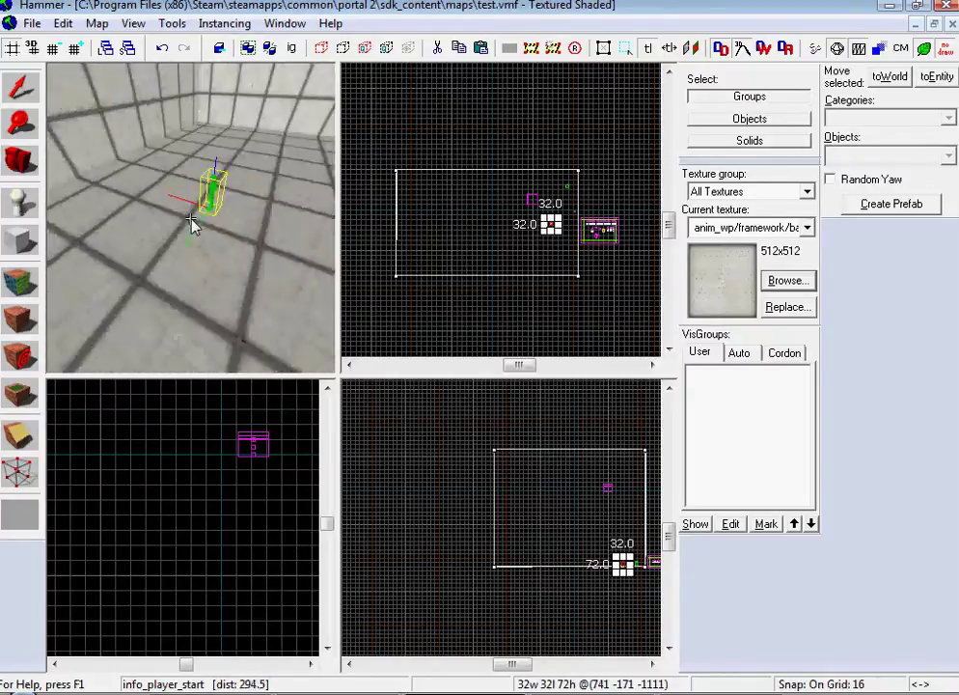
# Step: Change the newly placed info_player_start's class to func_instance and apply it
pyautogui.press('w')
pyautogui.press('z')
pyautogui.doubleClick(200, 214)
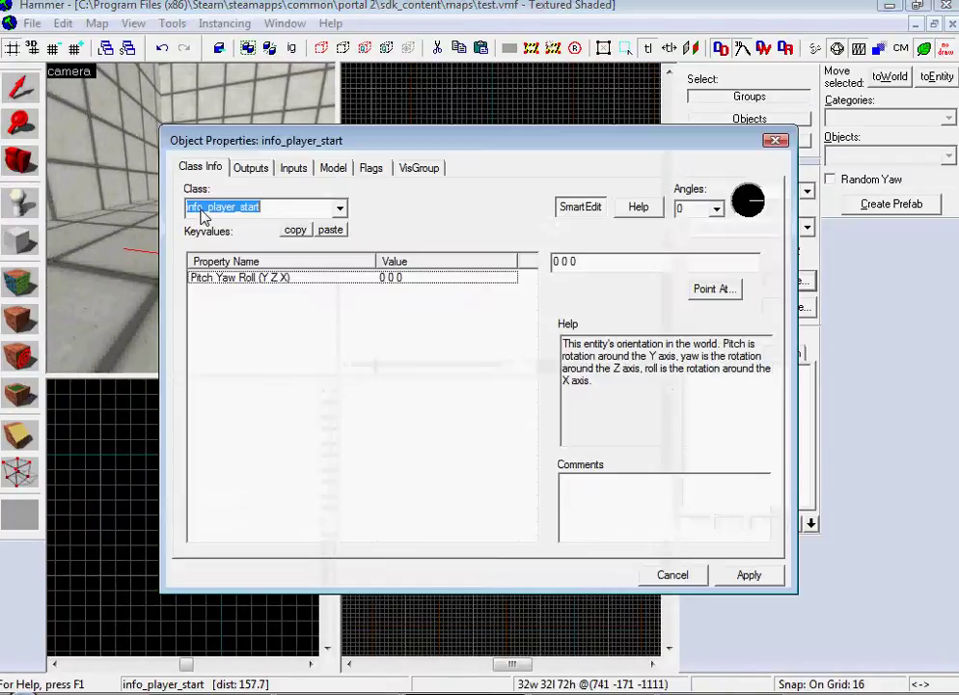
pyautogui.write('func')
pyautogui.click(246, 222)
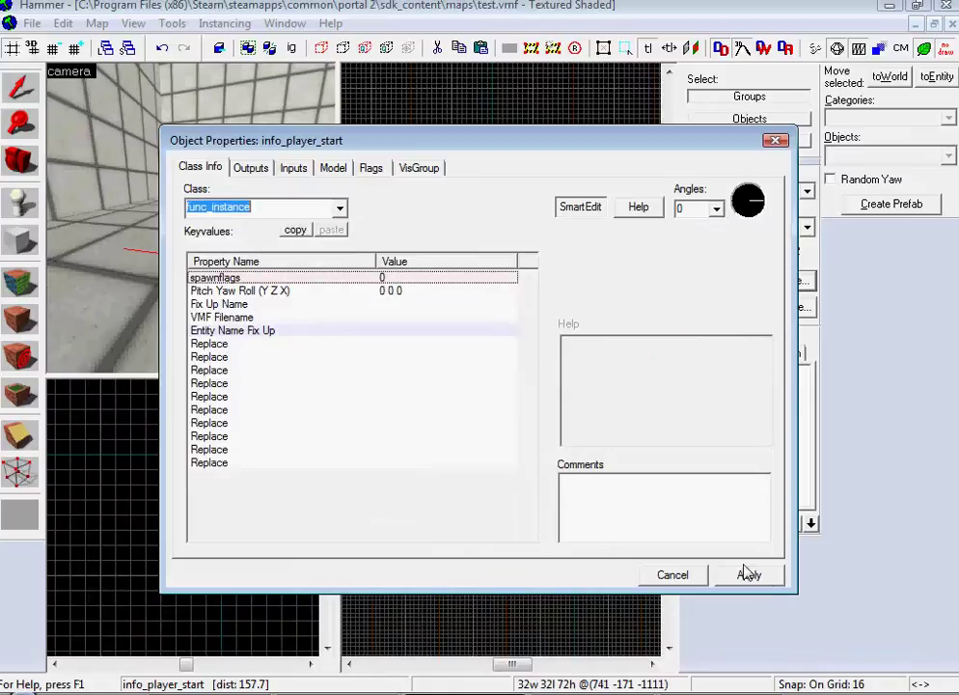
pyautogui.click(748, 575)
# Step: Assign bts_pipes_01_512.vmf from the bts folder to the new func_instance and view the pipes deselected
pyautogui.doubleClick(299, 305)
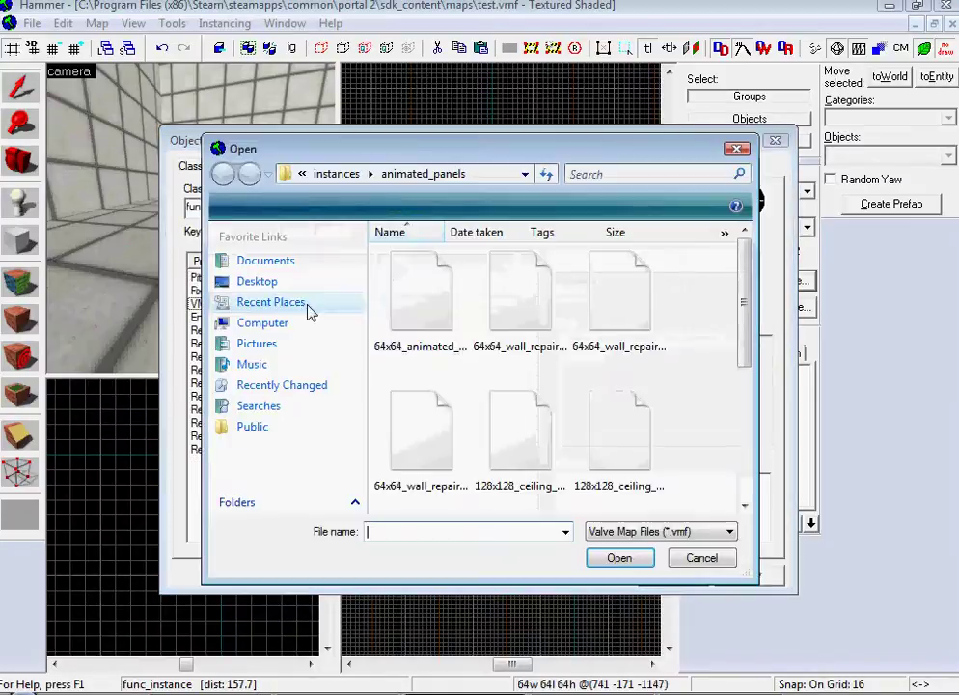
pyautogui.click(338, 173)
pyautogui.doubleClick(514, 307)
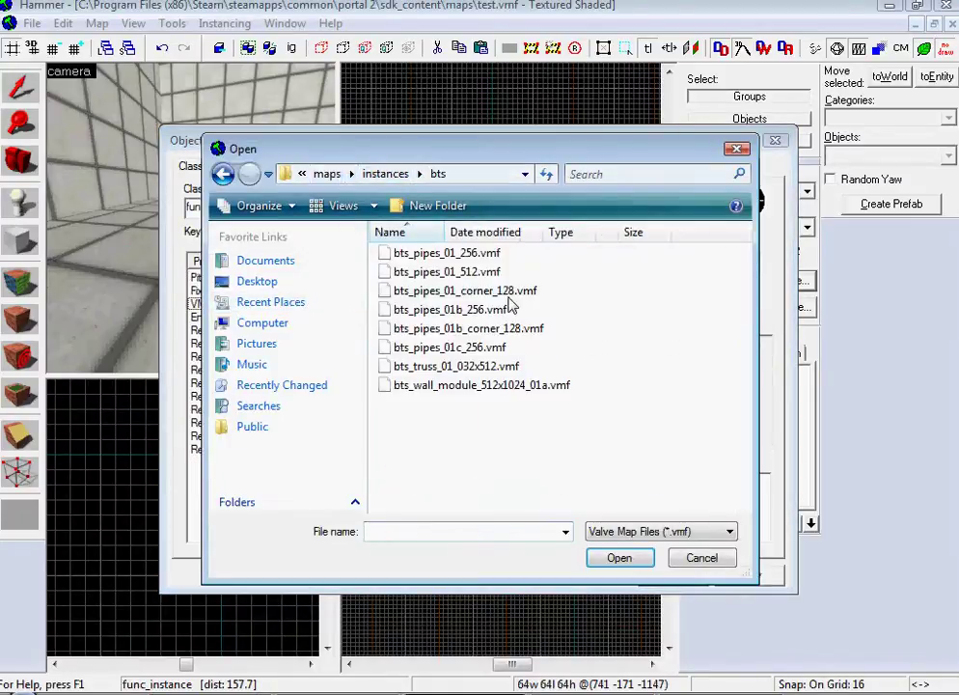
pyautogui.doubleClick(453, 272)
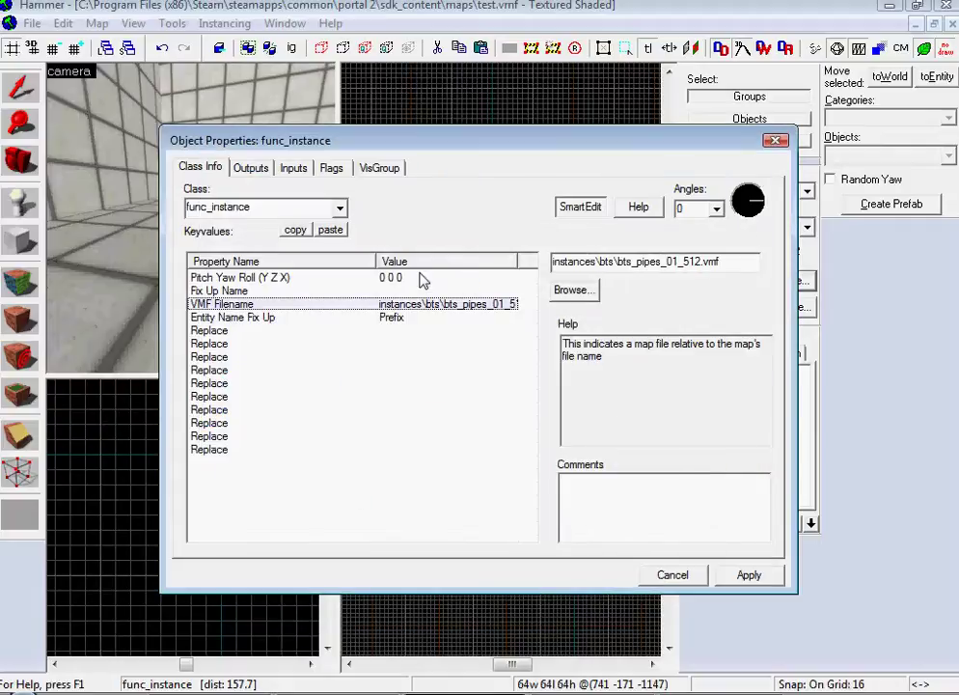
pyautogui.click(693, 575)
pyautogui.scroll(-5, 193, 221)
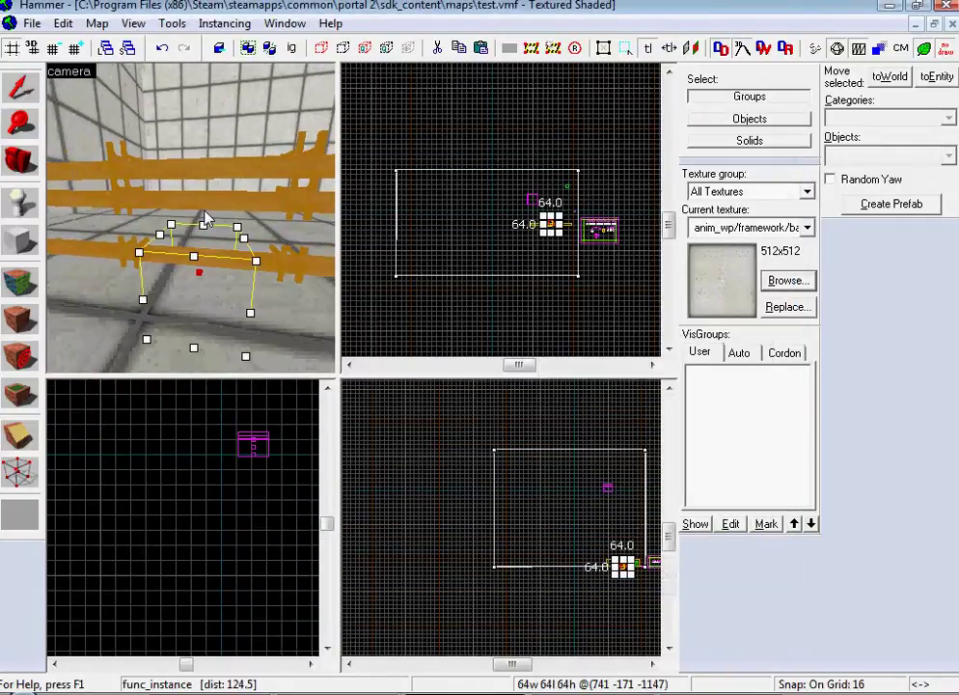
pyautogui.press('Escape')
pyautogui.moveTo(193, 221); pyautogui.dragTo(193, 226)
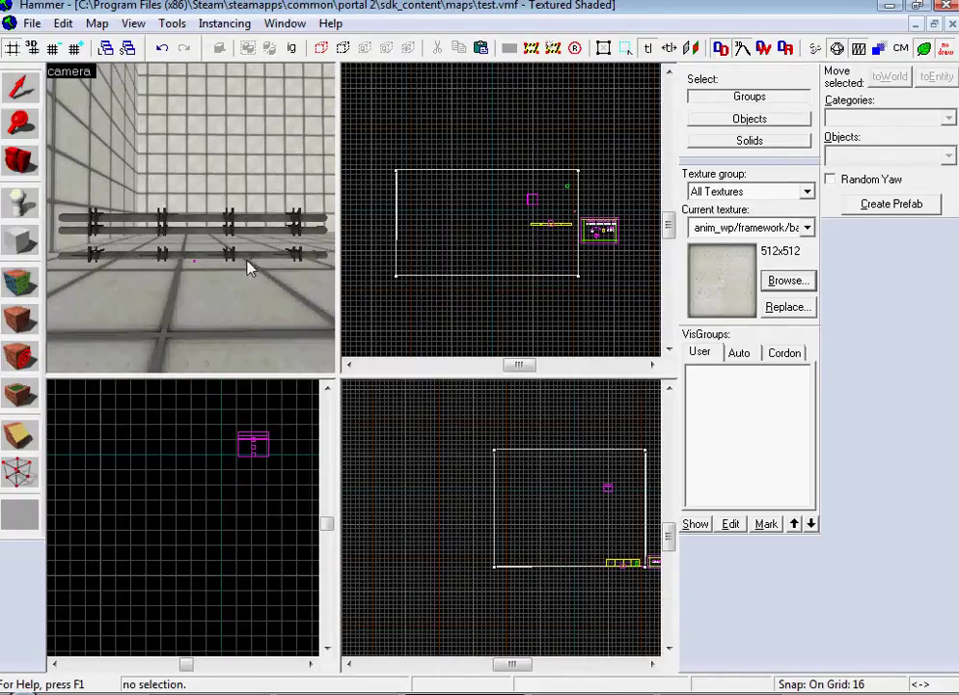
# Step: Replace the pipes instance's file with bts_wall_module_512x1024_01a.vmf, apply it and inspect the wall module
pyautogui.doubleClick(227, 224)
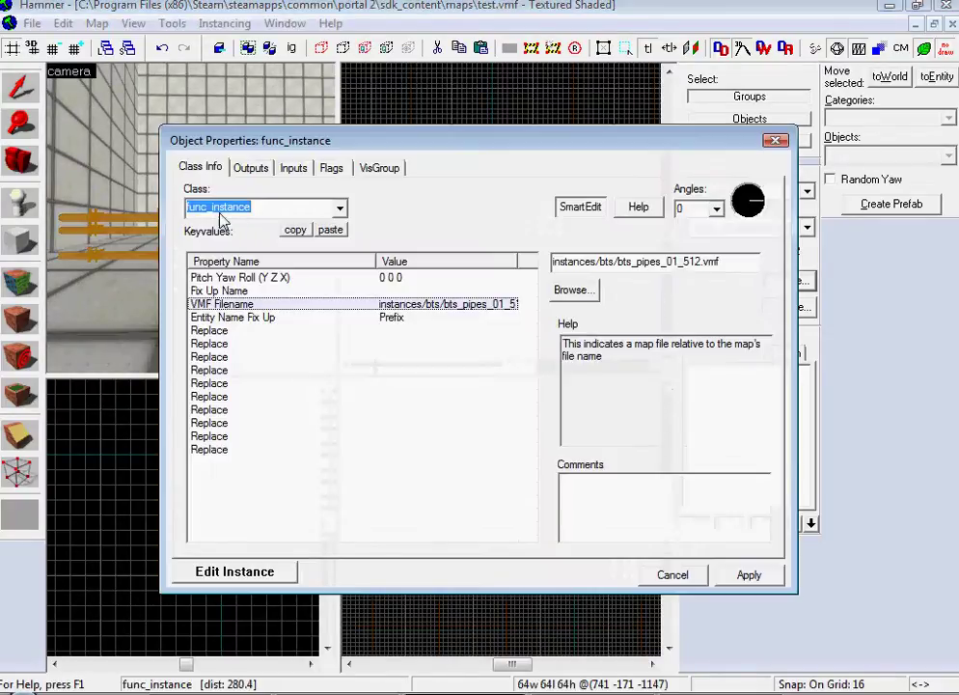
pyautogui.doubleClick(425, 305)
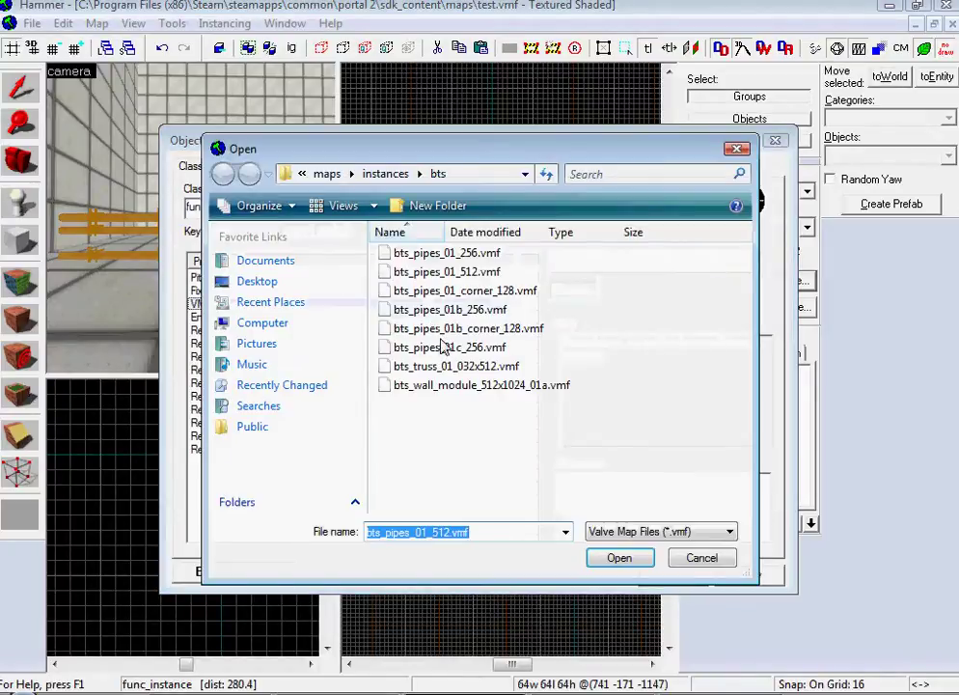
pyautogui.doubleClick(413, 384)
pyautogui.click(746, 574)
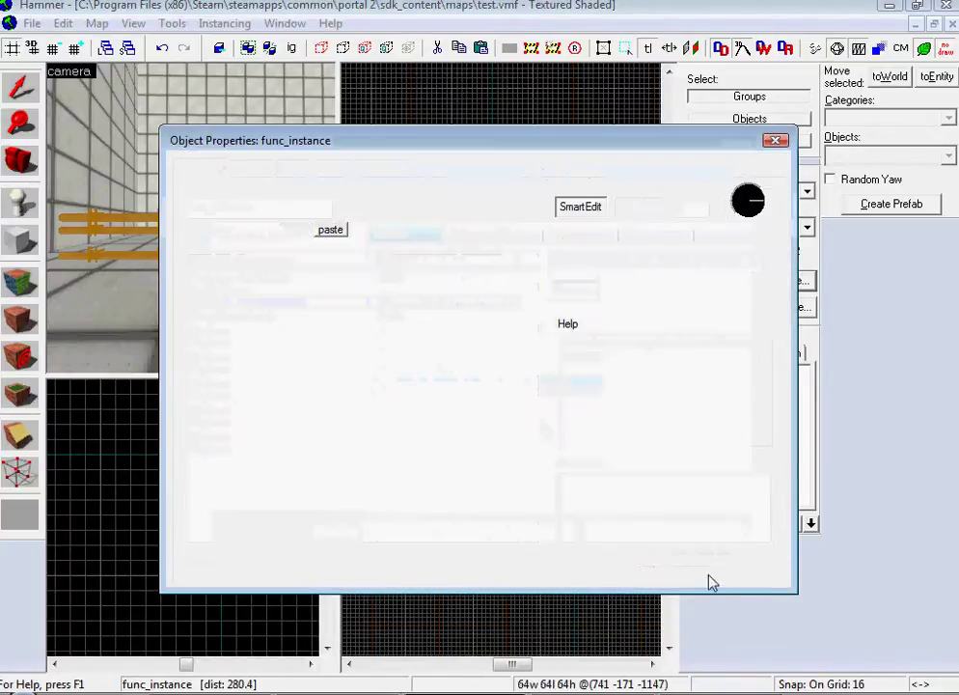
pyautogui.click(672, 576)
pyautogui.press('z')
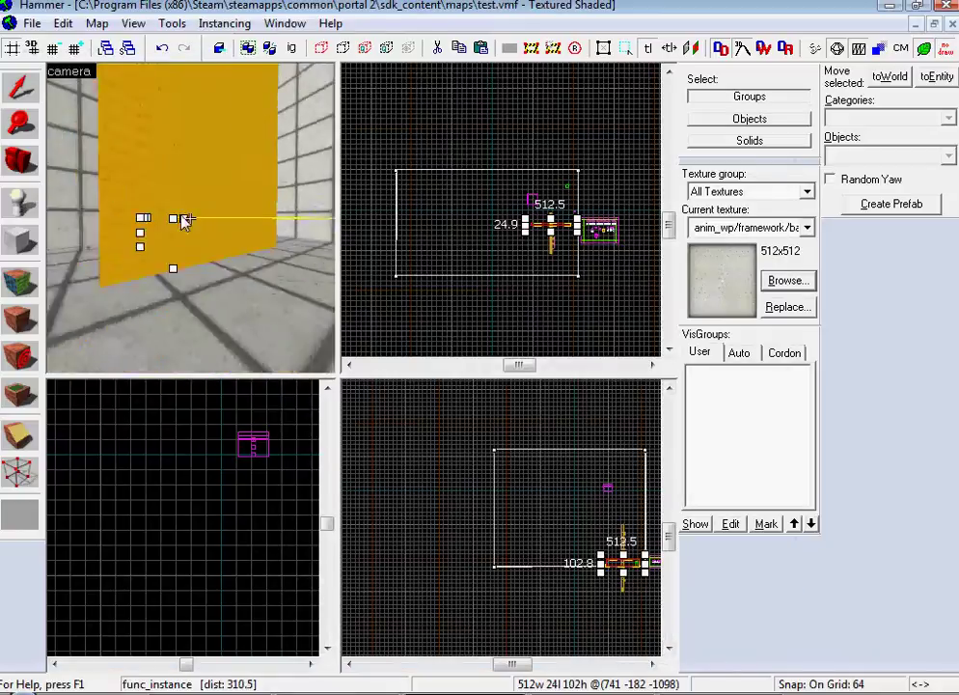
pyautogui.press('d')
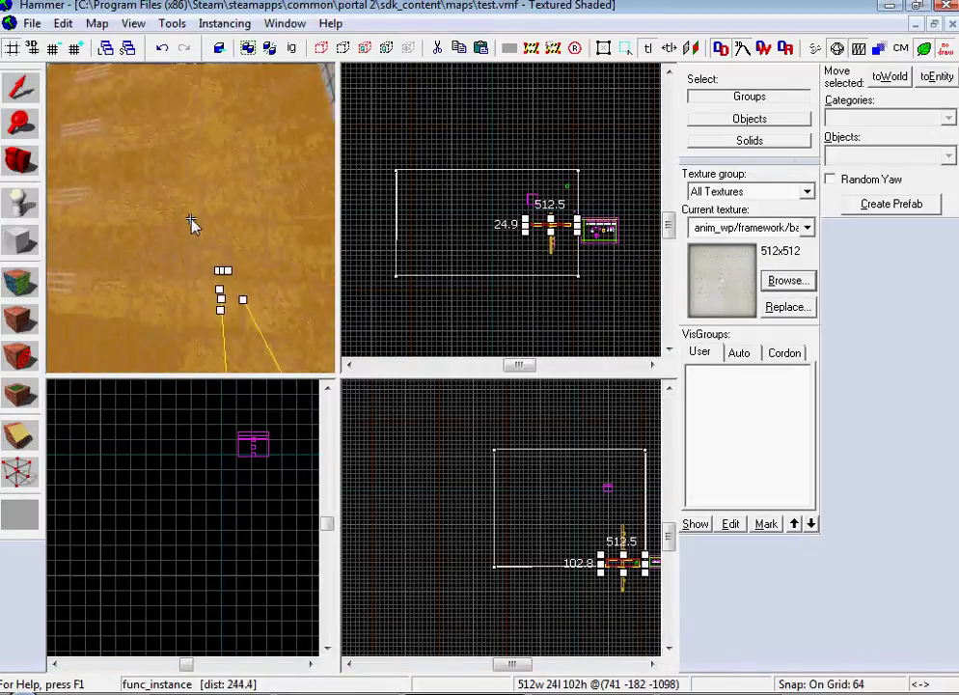
pyautogui.press('s')
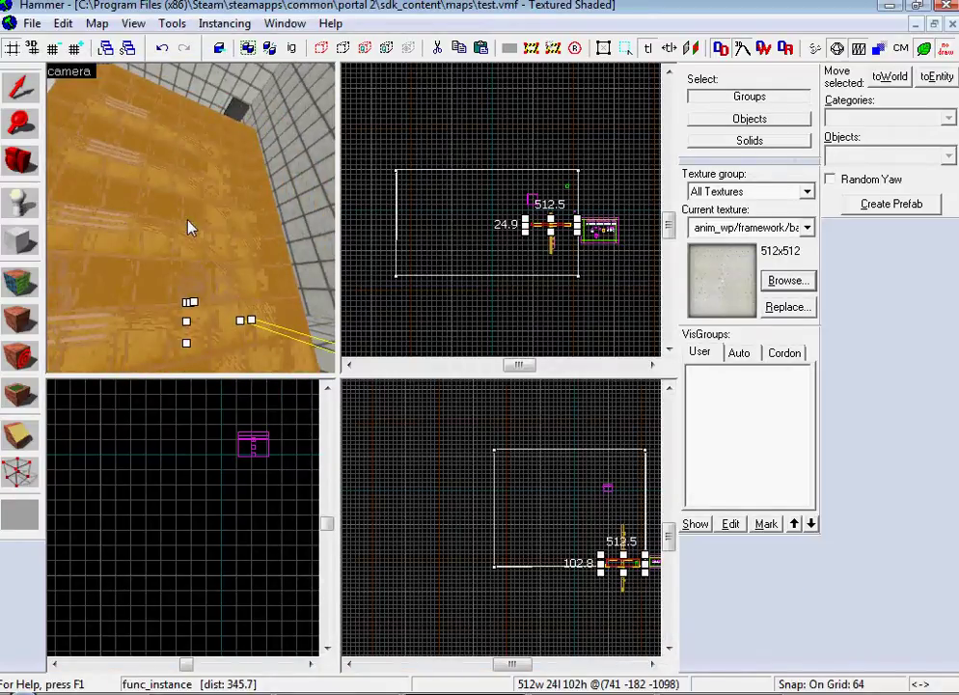
# Step: Switch the wall module instance's file to floor_button_black_intact.vmf from the buttons folder, apply it and view the button
pyautogui.hotkey('alt', 'Return')
pyautogui.click(574, 289)
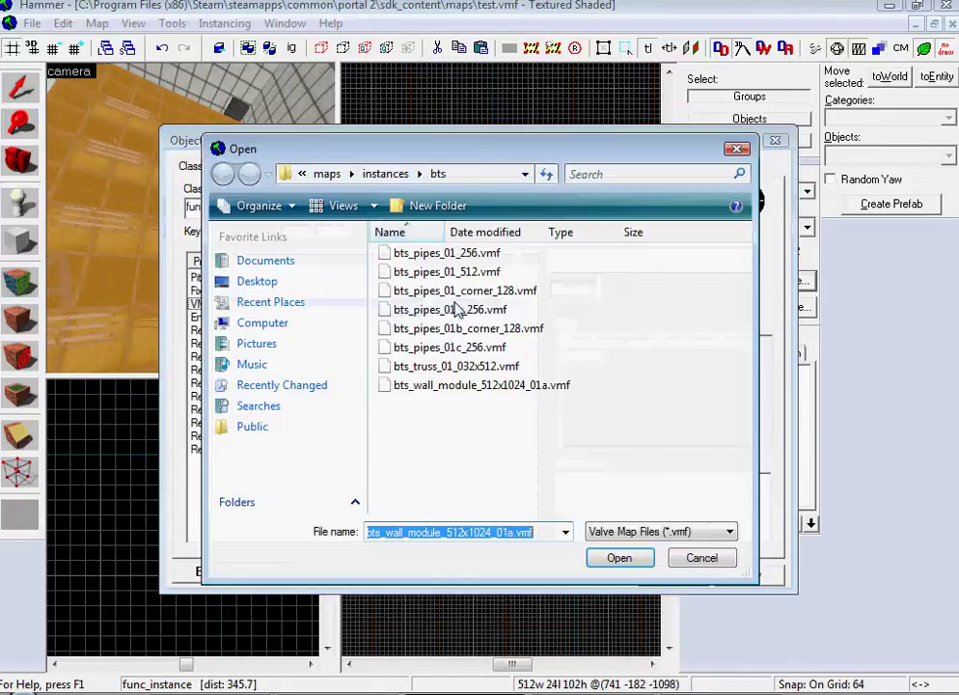
pyautogui.click(385, 175)
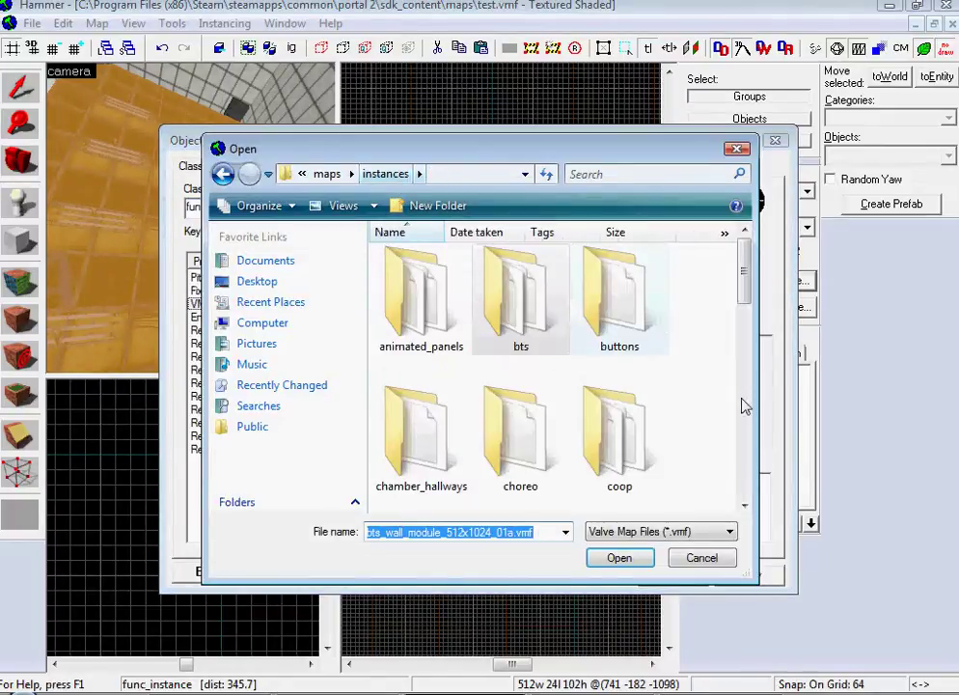
pyautogui.doubleClick(638, 309)
pyautogui.doubleClick(550, 302)
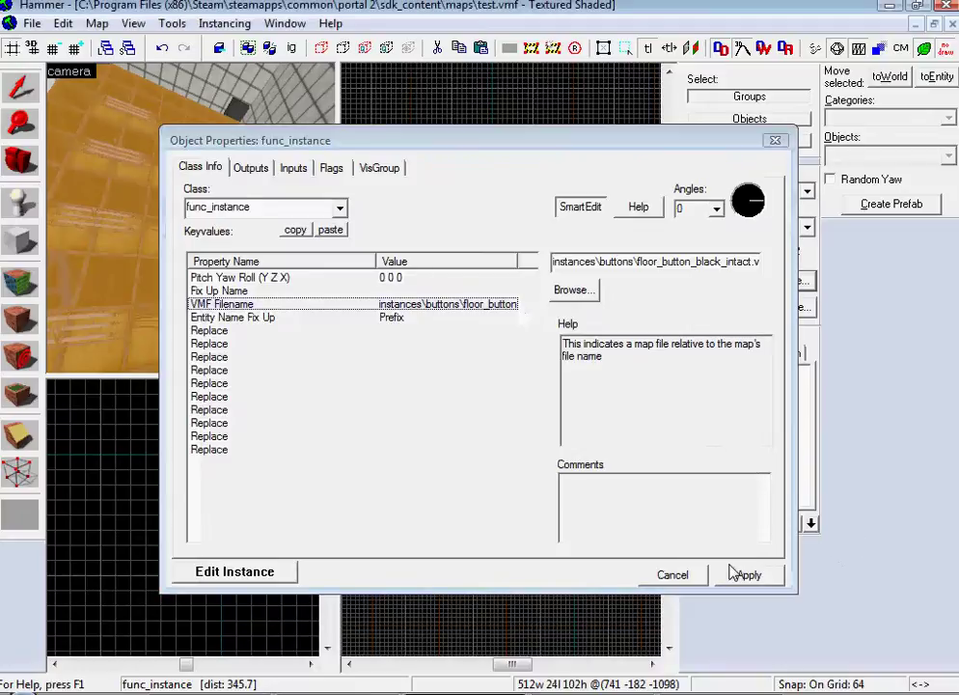
pyautogui.click(733, 573)
pyautogui.press('z')
pyautogui.press('w')
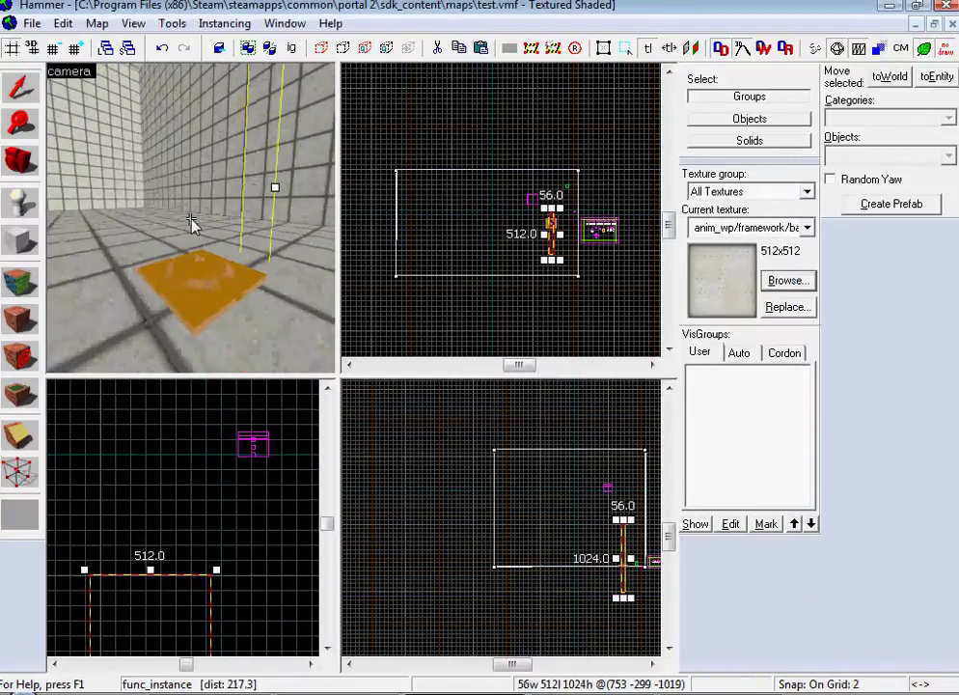
pyautogui.press('s')
pyautogui.press('z')
pyautogui.press('Escape')
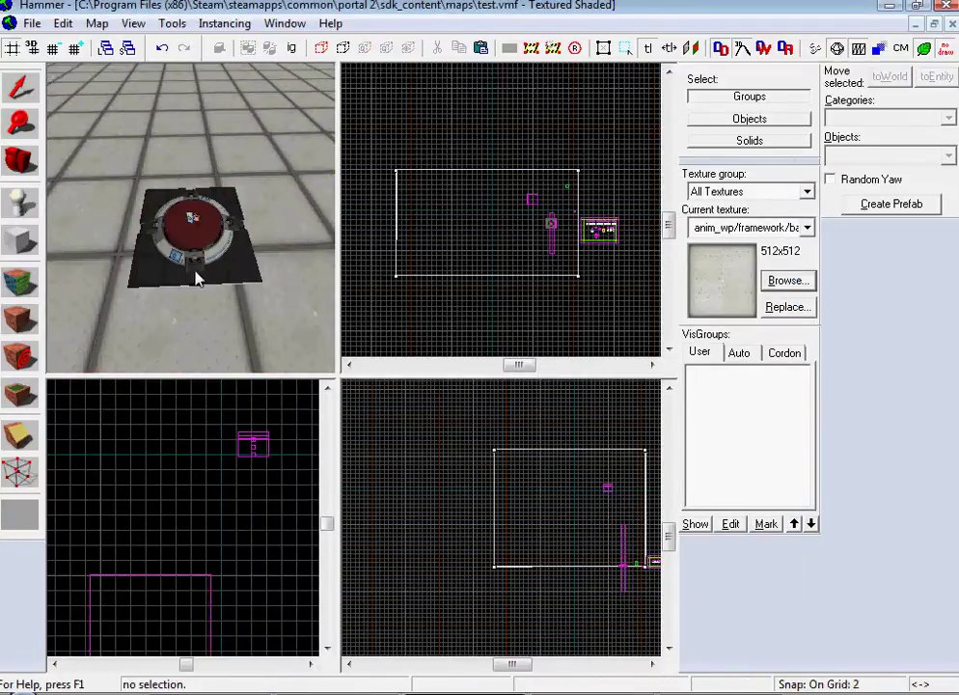
# Step: Replace the floor button instance's file with the entry_hallway_tall_dirty_nocaps map from the chamber_hallways folder and apply it
pyautogui.click(231, 278)
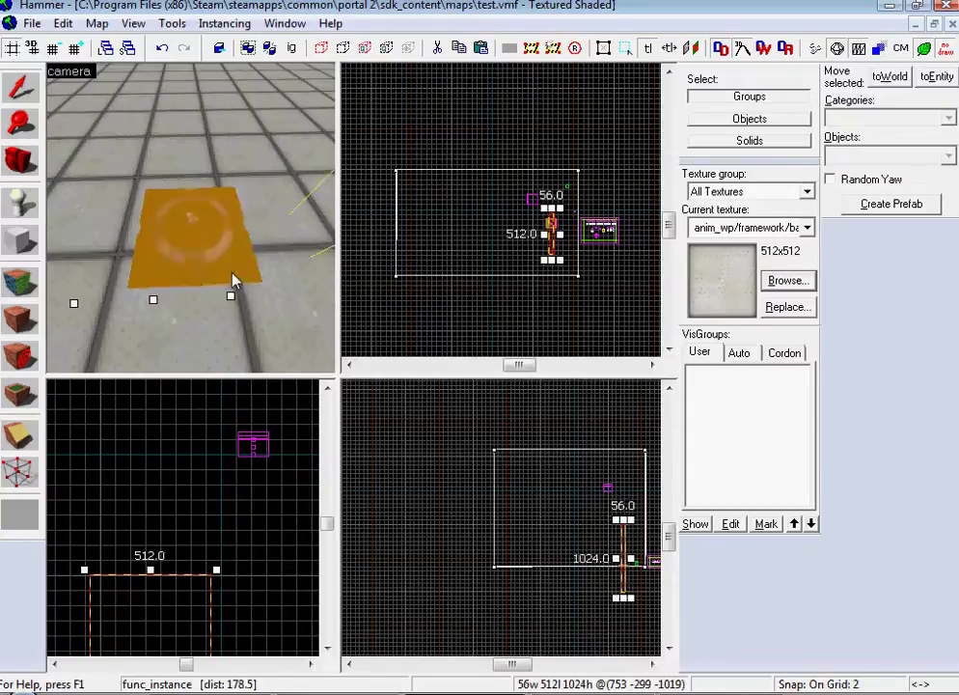
pyautogui.hotkey('alt', 'Return')
pyautogui.click(399, 290)
pyautogui.click(399, 304)
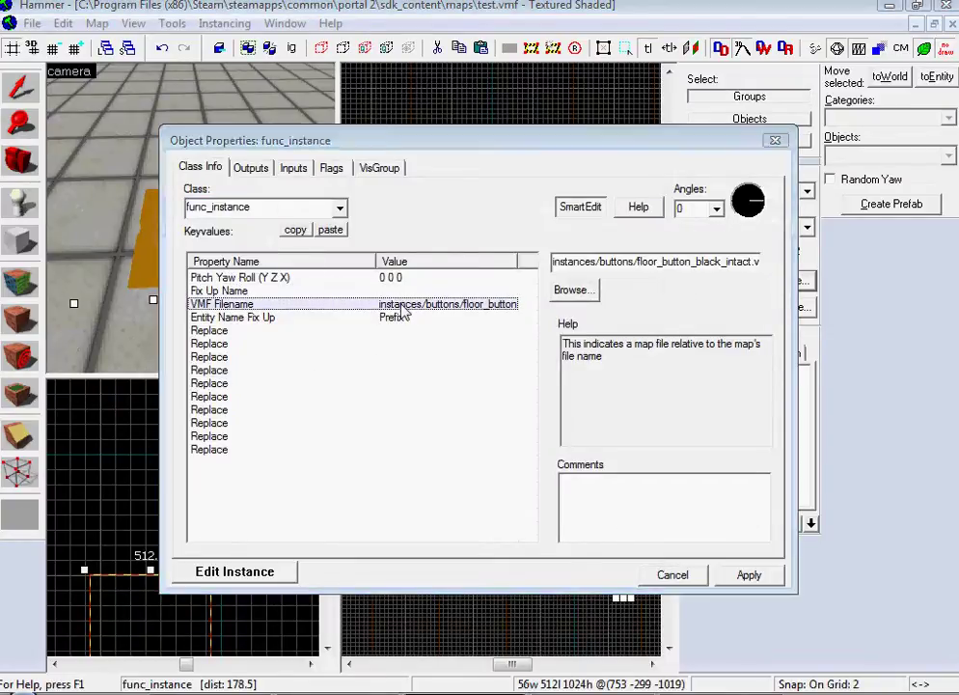
pyautogui.click(571, 290)
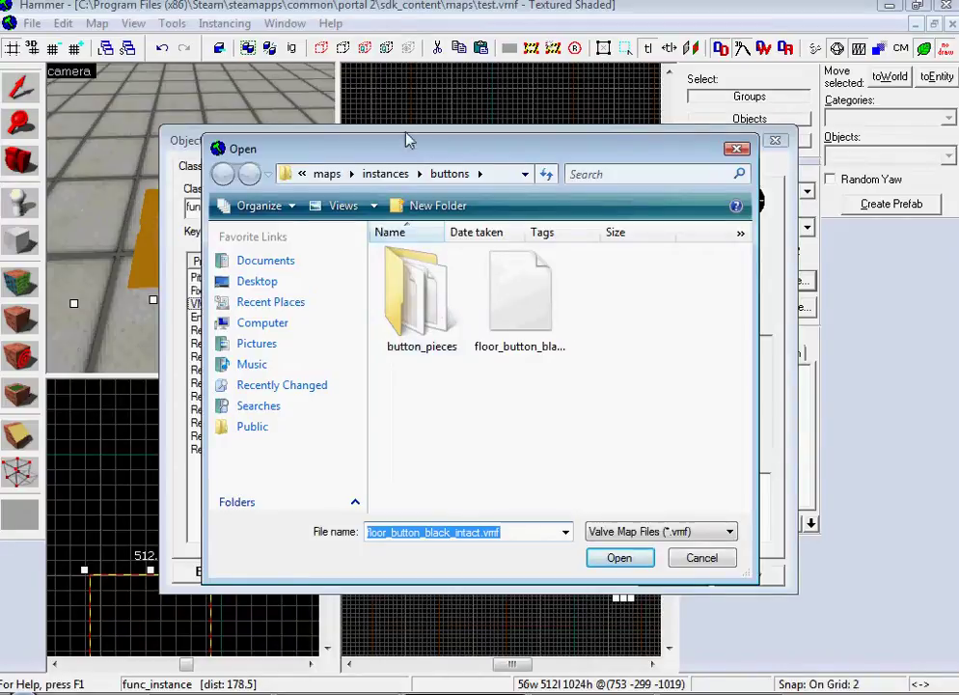
pyautogui.click(385, 175)
pyautogui.doubleClick(455, 424)
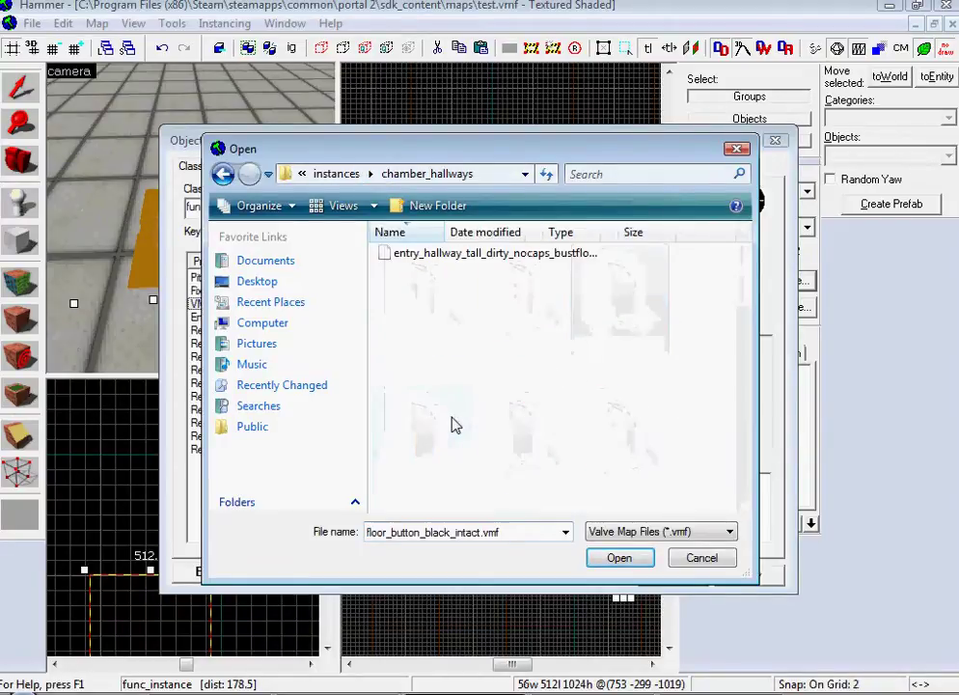
pyautogui.doubleClick(499, 255)
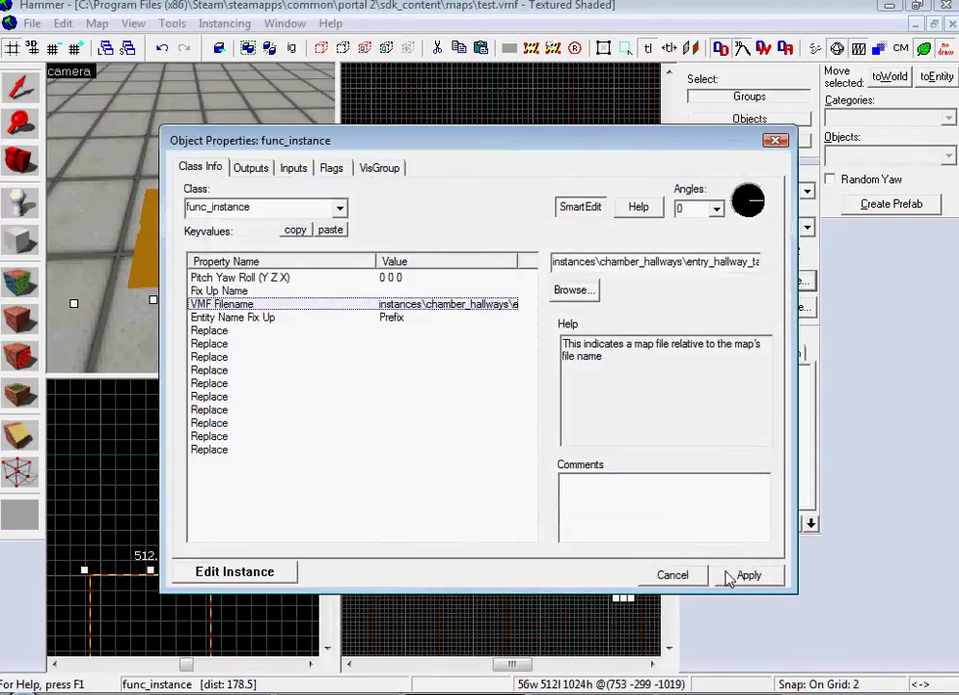
pyautogui.click(733, 574)
pyautogui.click(683, 581)
pyautogui.press('z')
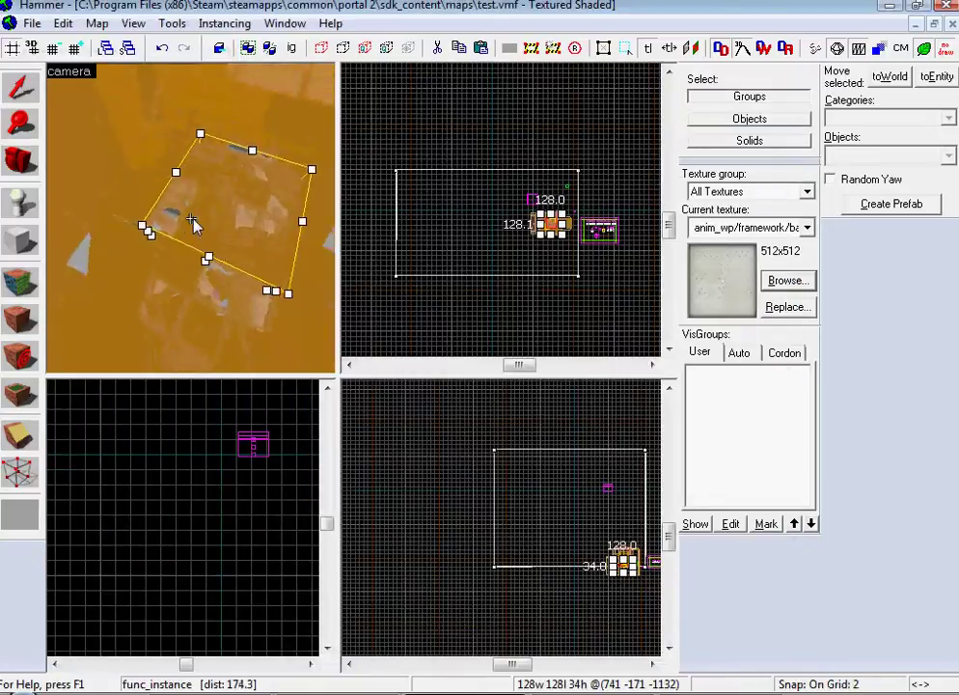
# Step: Deselect the entry hallway instance and inspect its interior
pyautogui.click(376, 150)
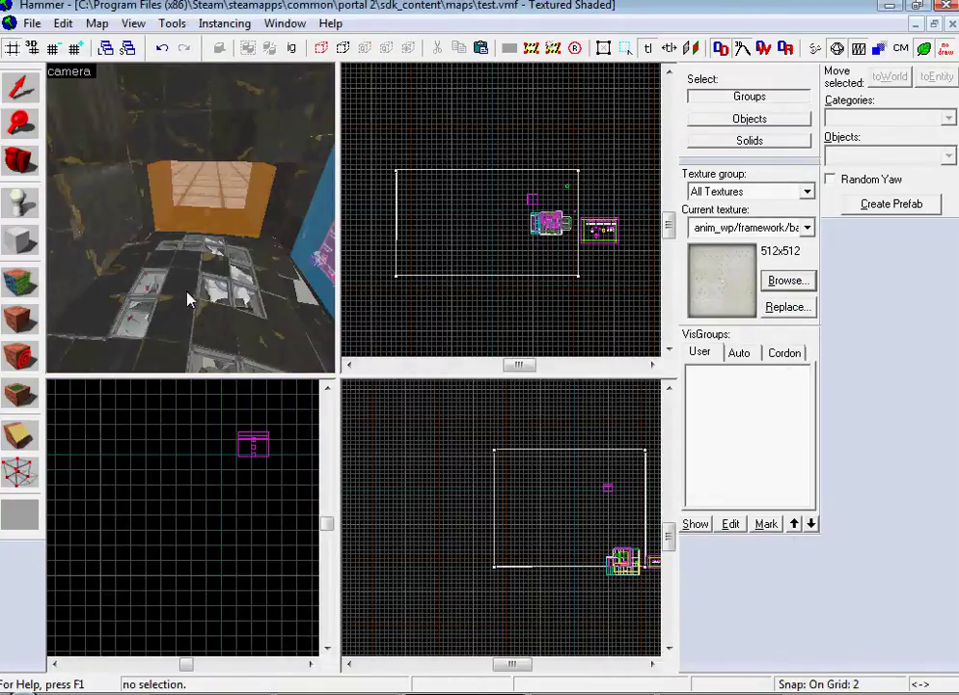
pyautogui.press('z')
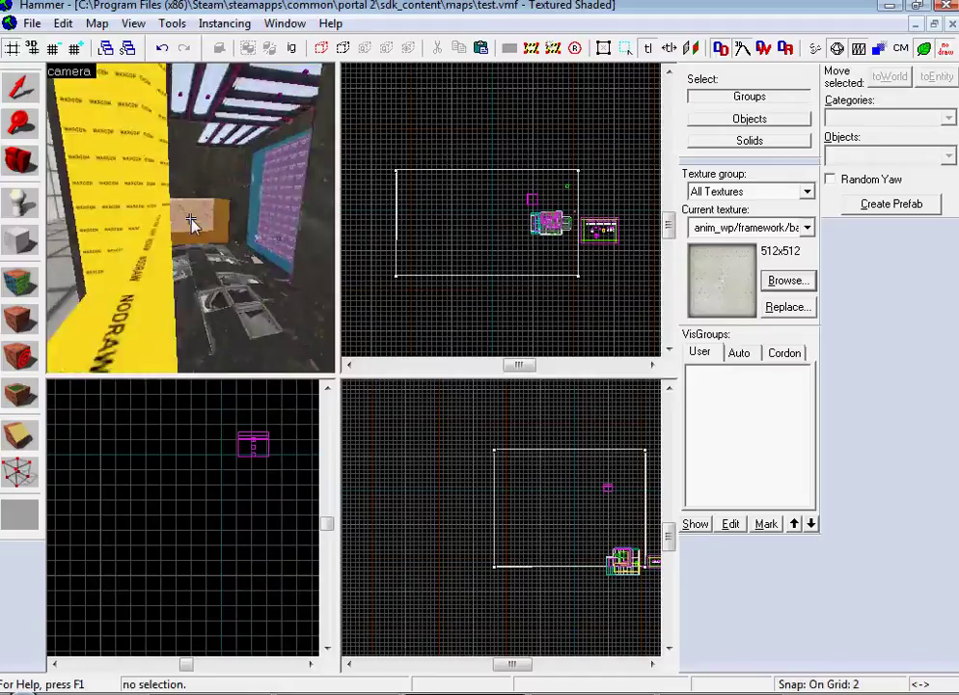
# Step: Replace the hallway instance's file with destruction_ambience.vmf from the destruction folder, apply it and view its extent from above
pyautogui.doubleClick(191, 221)
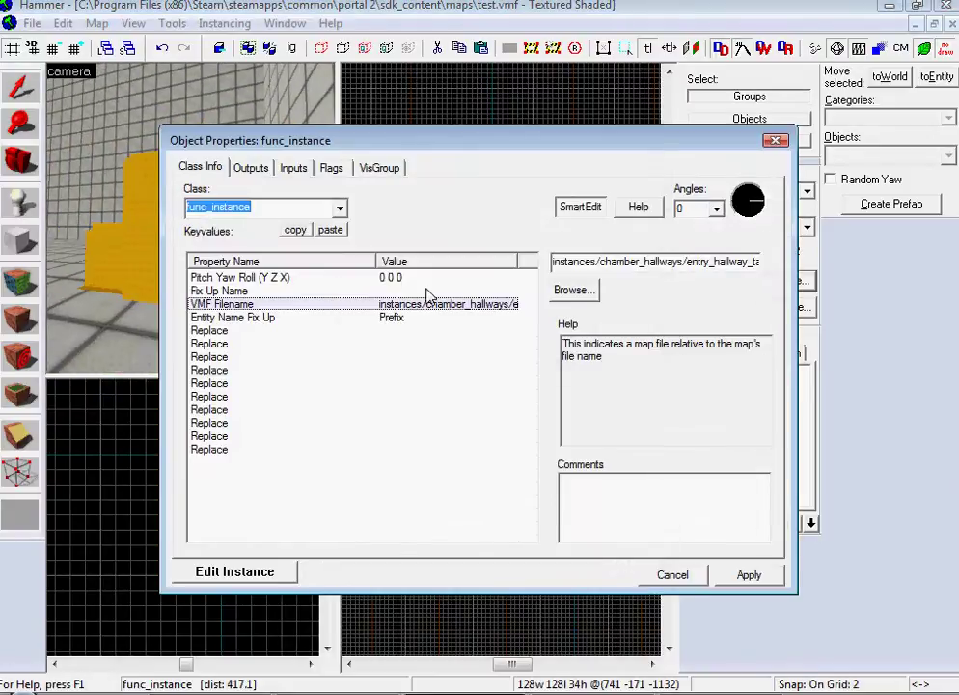
pyautogui.doubleClick(441, 306)
pyautogui.click(362, 173)
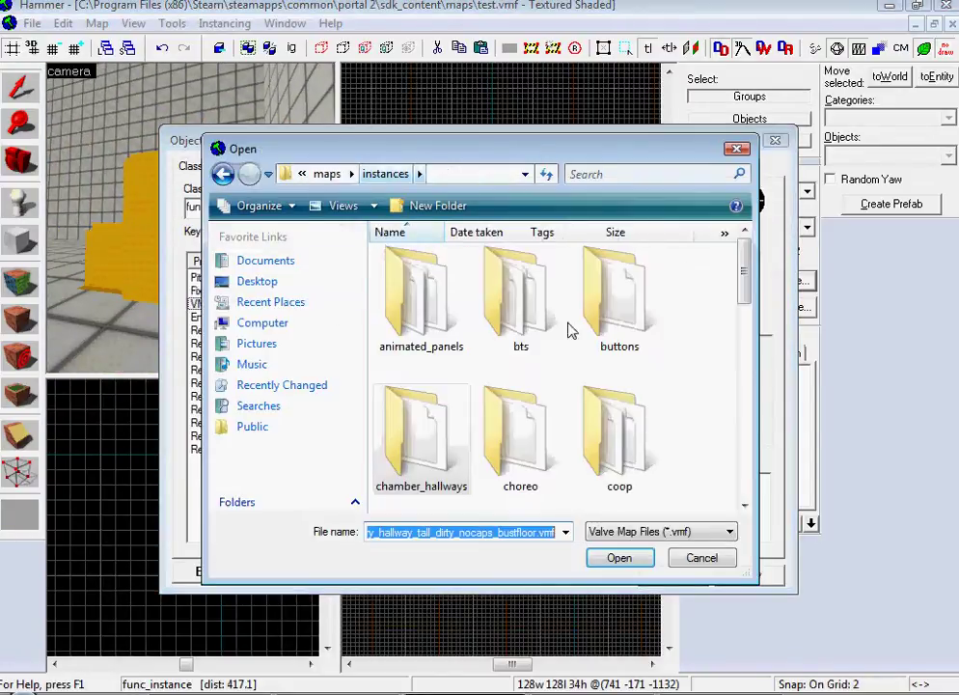
pyautogui.scroll(-2, 757, 304)
pyautogui.doubleClick(517, 311)
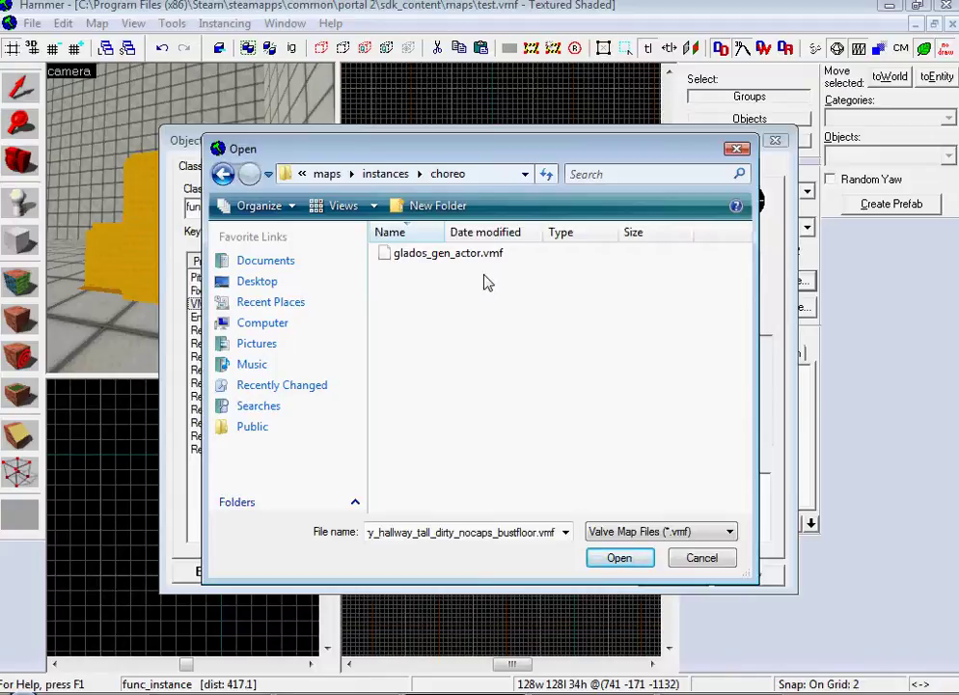
pyautogui.click(222, 173)
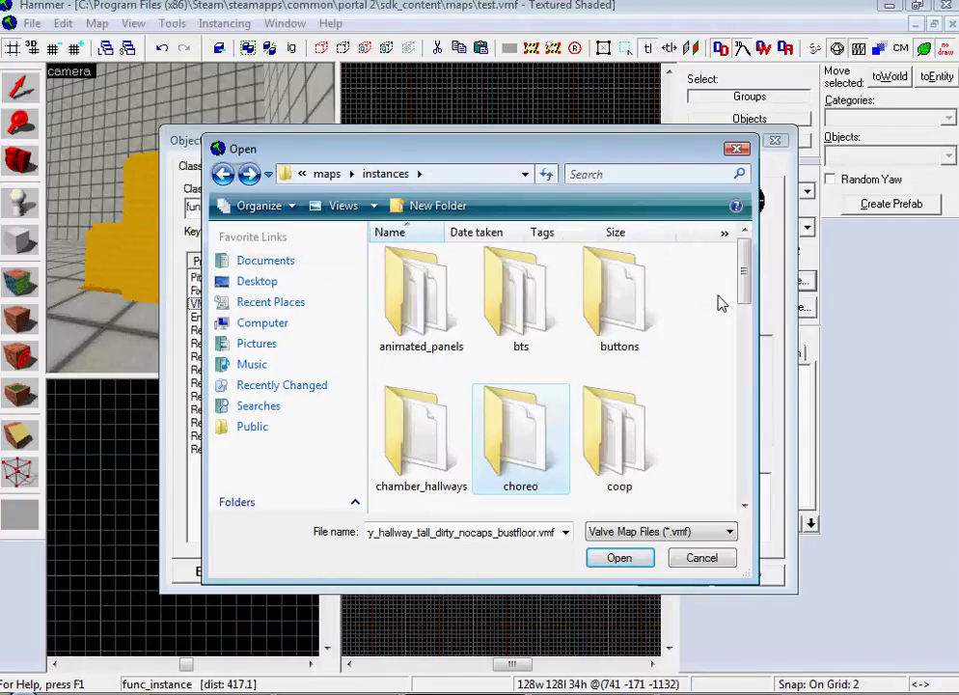
pyautogui.scroll(-1, 743, 302)
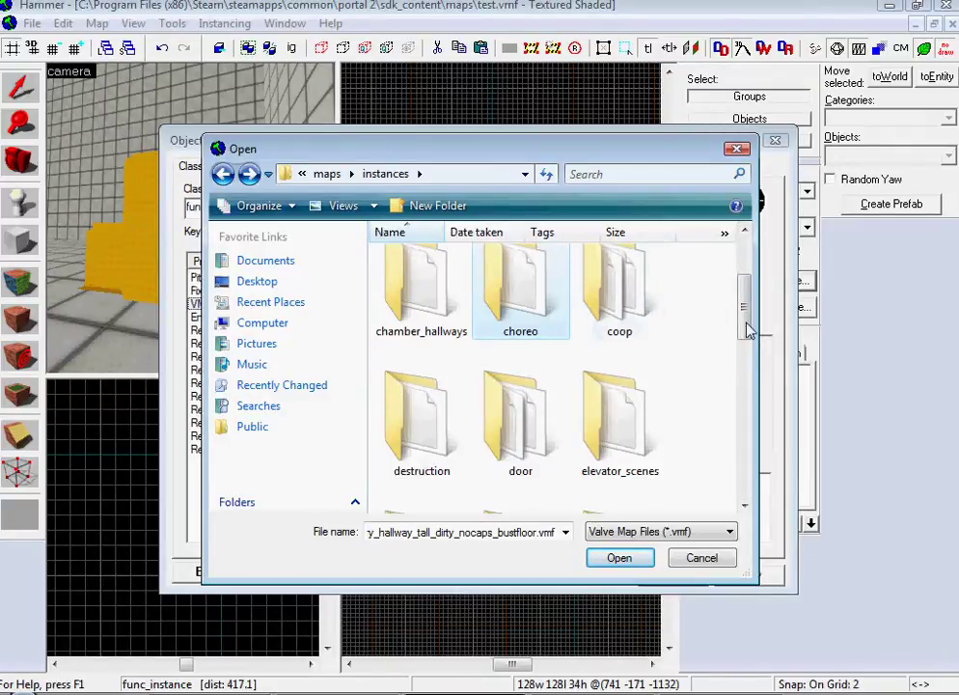
pyautogui.scroll(-1, 749, 321)
pyautogui.doubleClick(439, 308)
pyautogui.doubleClick(439, 255)
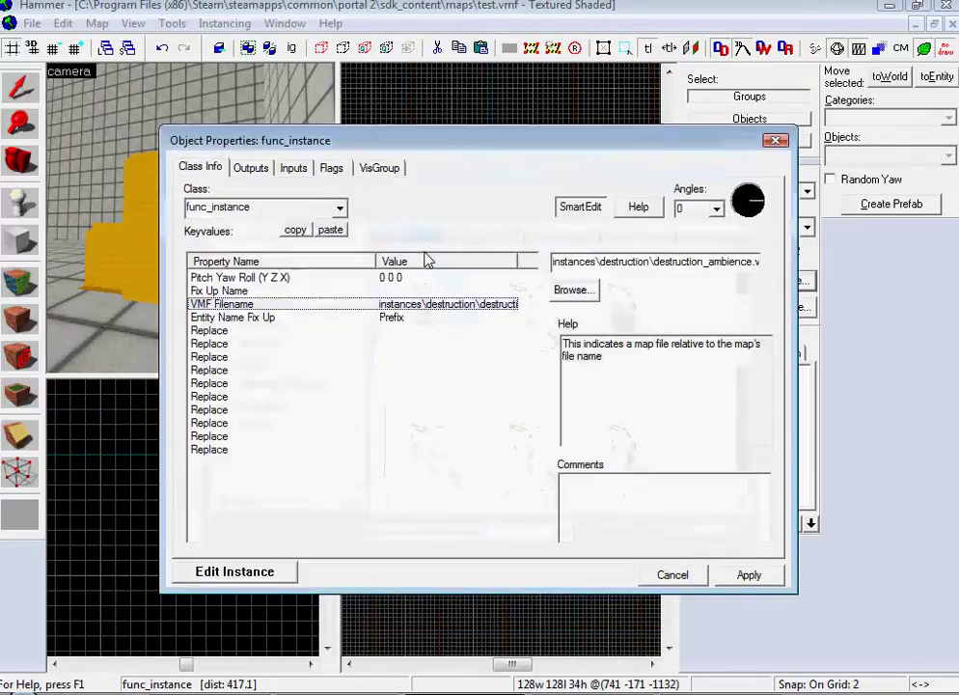
pyautogui.click(748, 574)
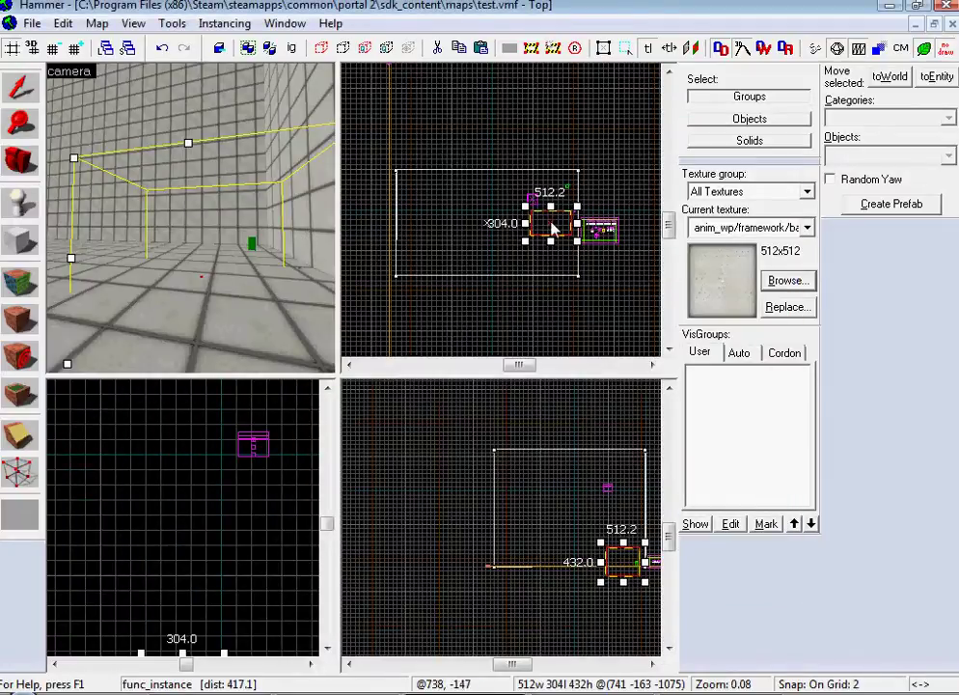
pyautogui.scroll(-3, 521, 164)
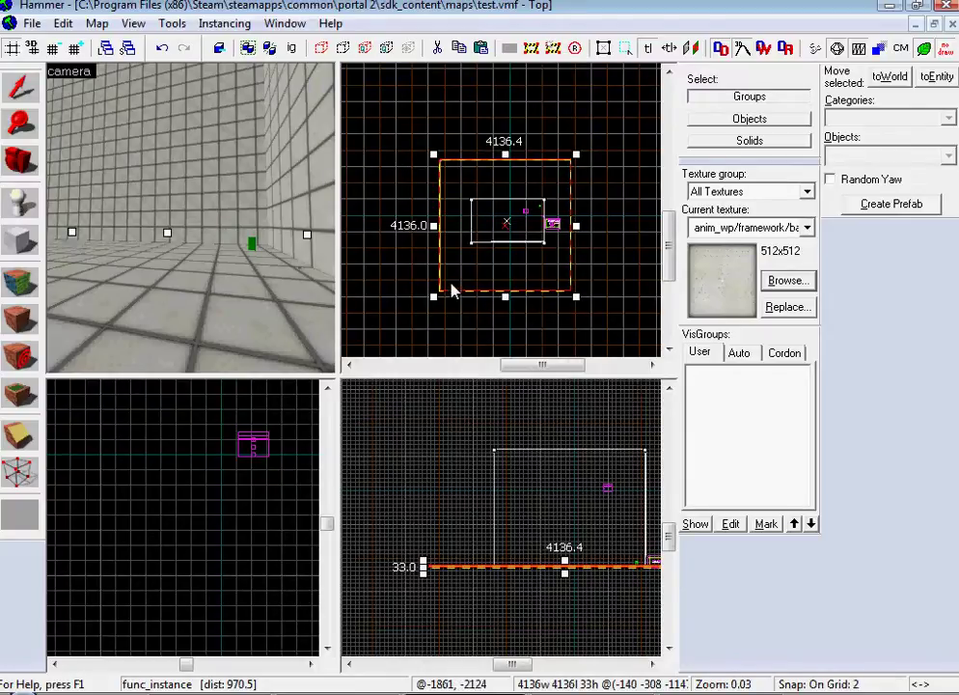
pyautogui.click(32, 23)
pyautogui.click(106, 42)
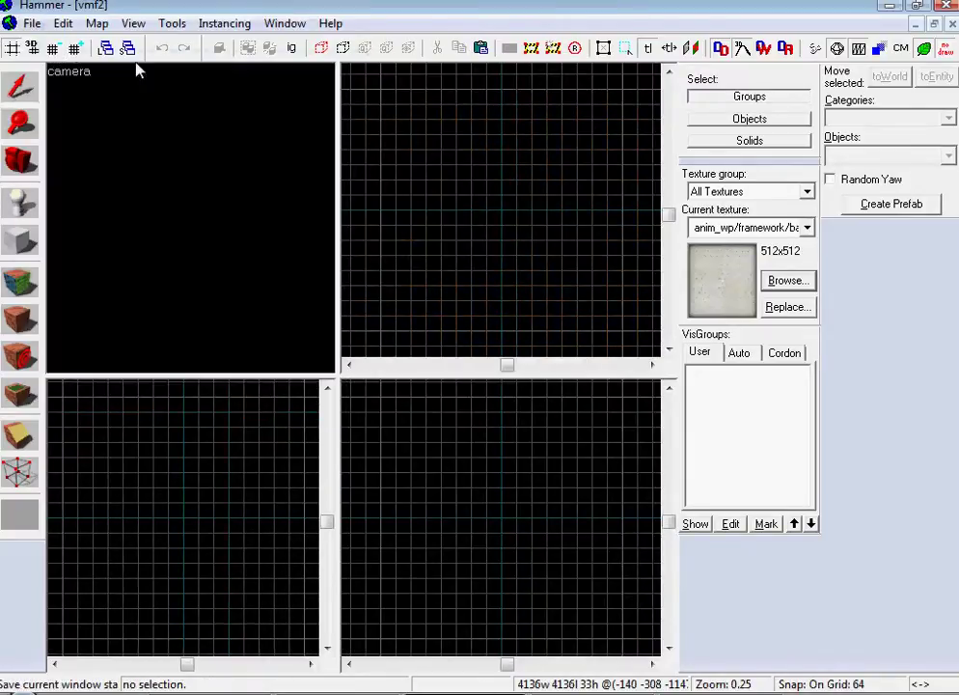
pyautogui.click(946, 23)
# Step: Open destruction_ambience.vmf from the instances' destruction folder as a separate map
pyautogui.click(32, 23)
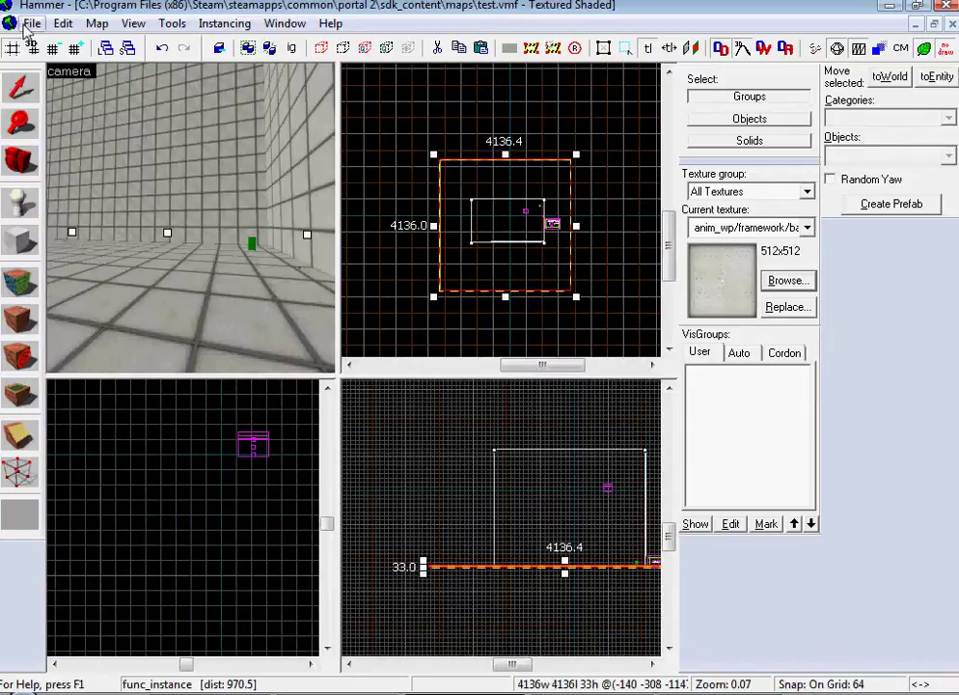
pyautogui.click(63, 64)
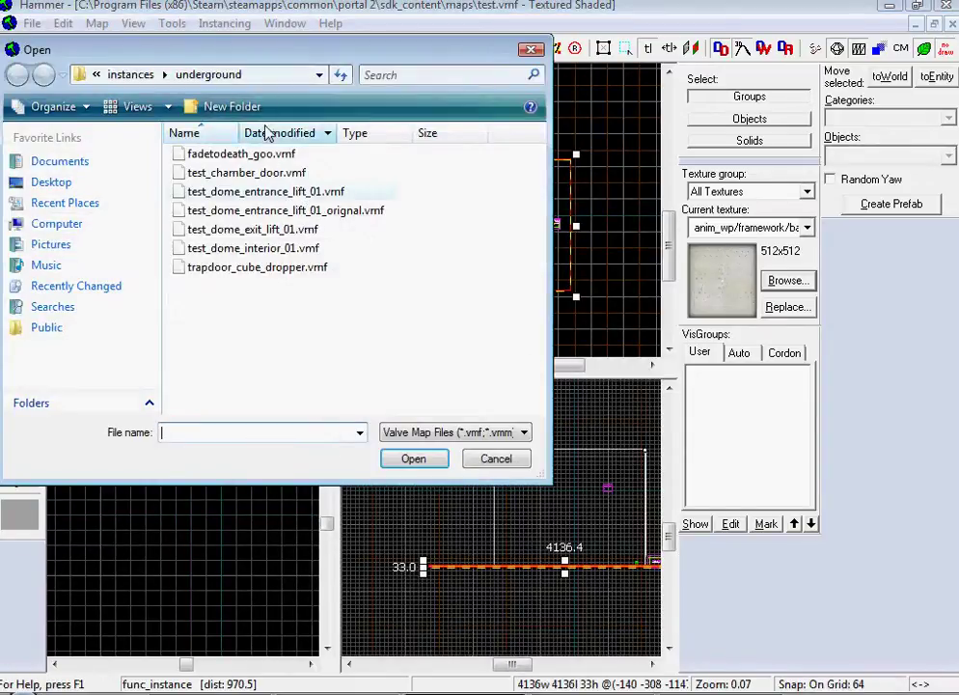
pyautogui.click(133, 75)
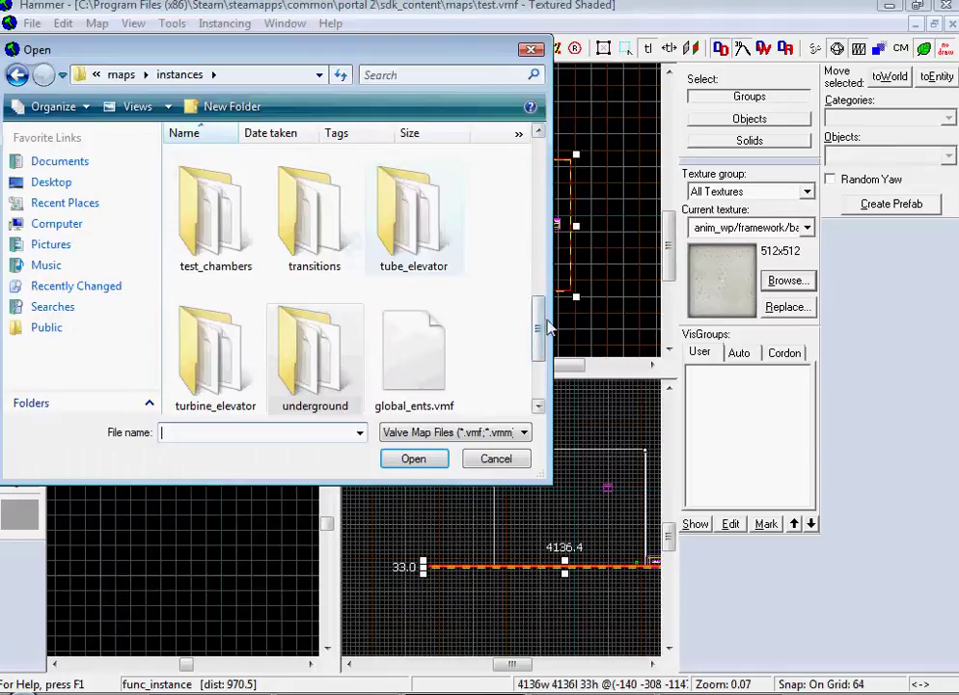
pyautogui.scroll(5, 539, 324)
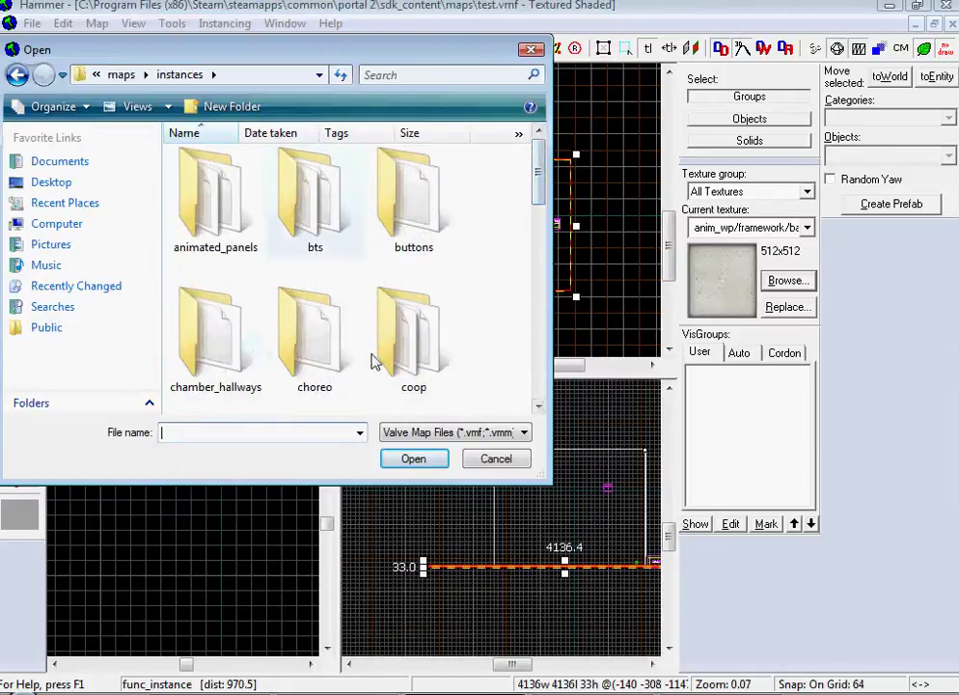
pyautogui.scroll(-1, 203, 381)
pyautogui.doubleClick(204, 371)
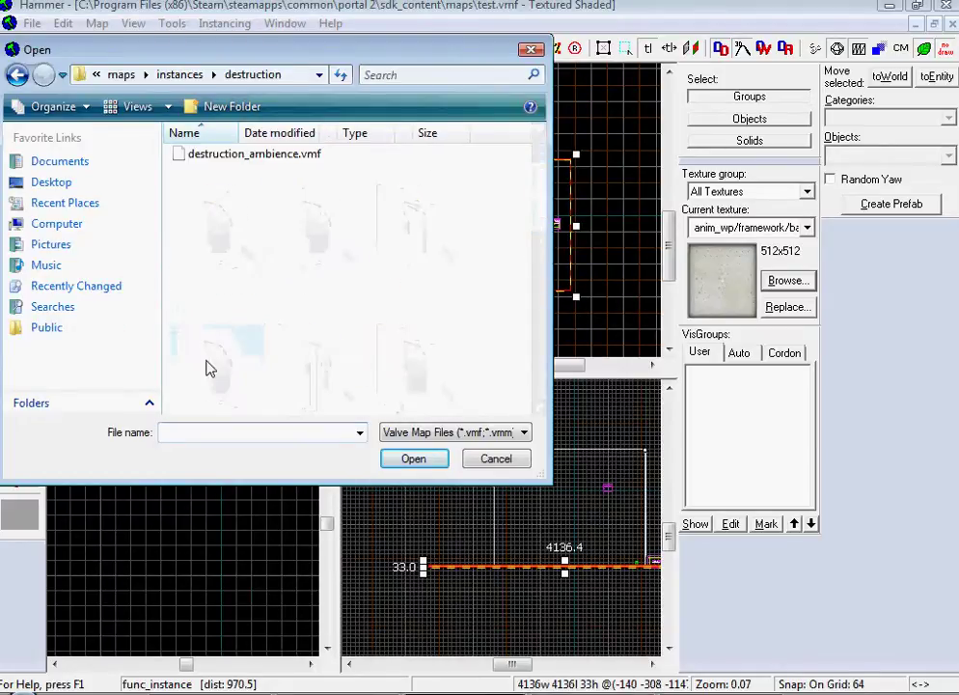
pyautogui.doubleClick(236, 158)
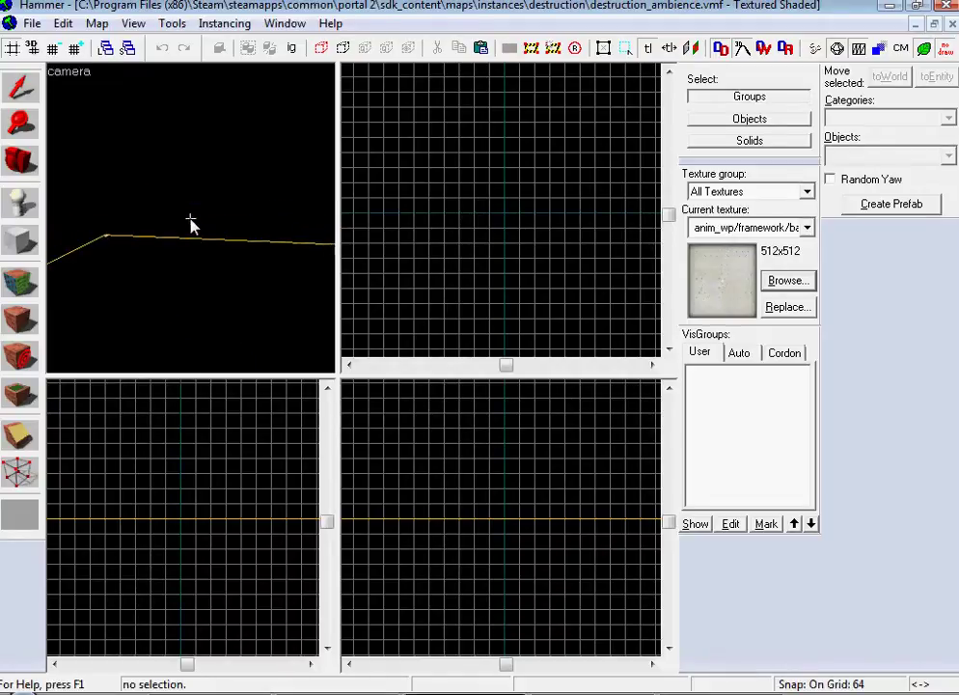
# Step: Examine the entities on the nodraw block, selecting each one to identify the parameter, timer, relay, auto, shake and sound entities
pyautogui.press('w')
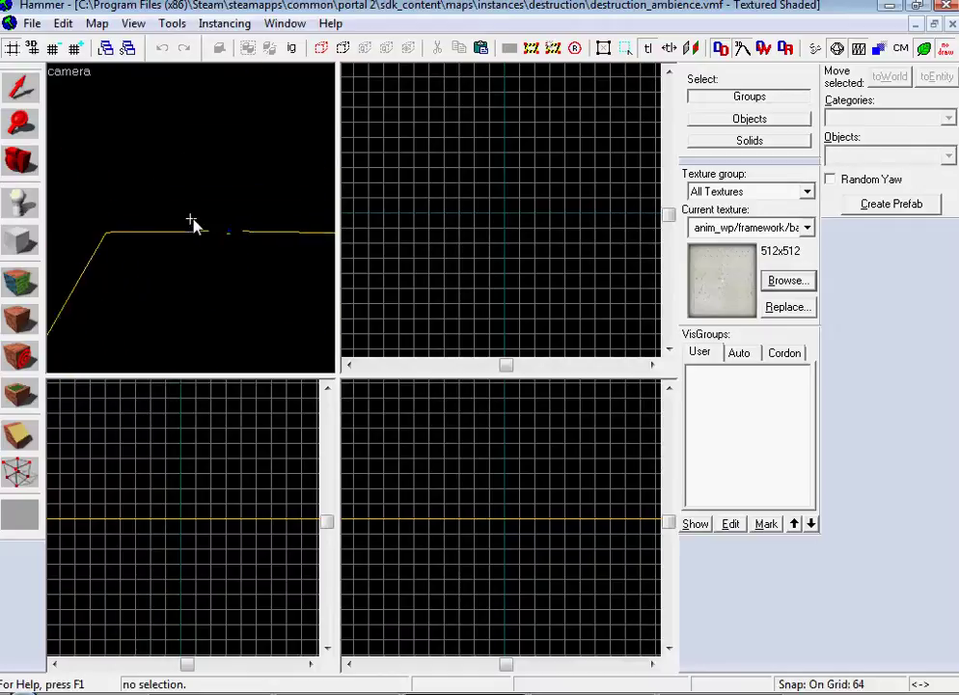
pyautogui.press('w')
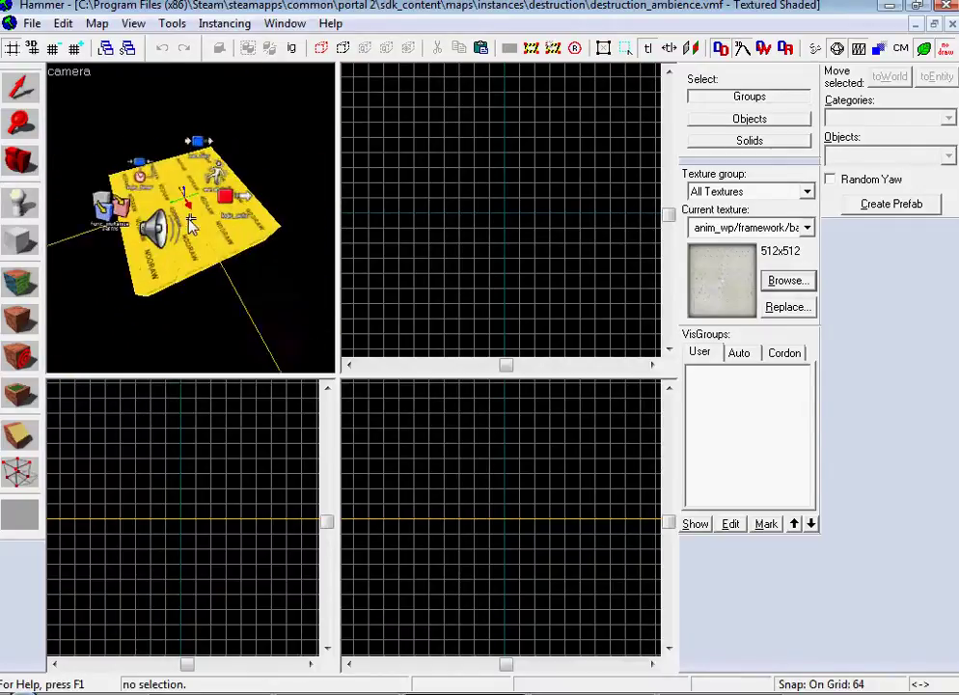
pyautogui.press('z')
pyautogui.click(268, 197)
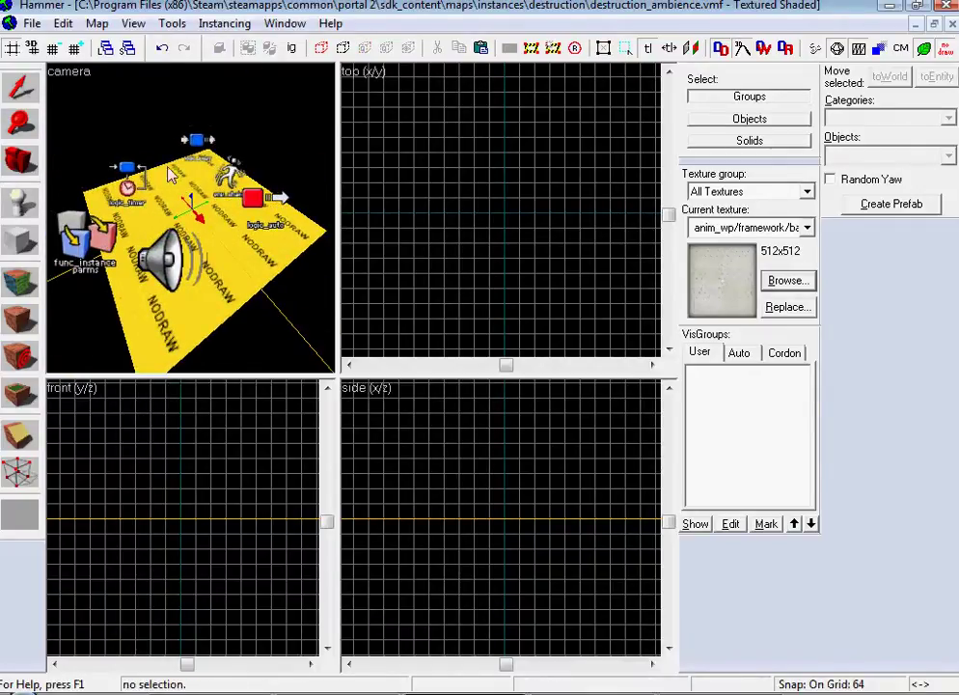
pyautogui.click(89, 268)
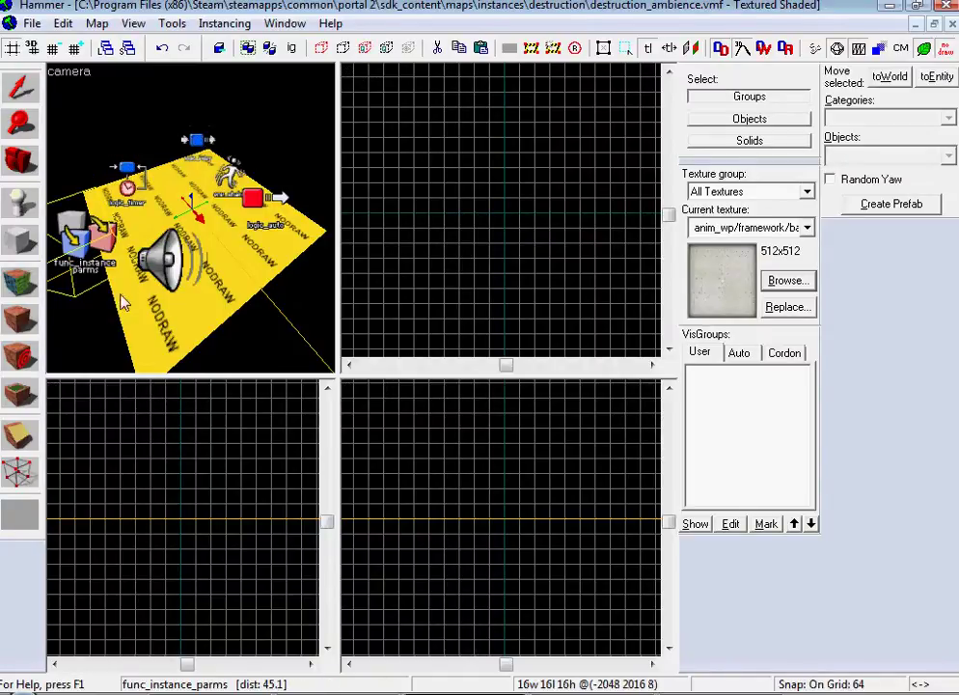
pyautogui.click(200, 142)
pyautogui.click(128, 186)
pyautogui.click(198, 140)
pyautogui.click(253, 198)
pyautogui.click(81, 258)
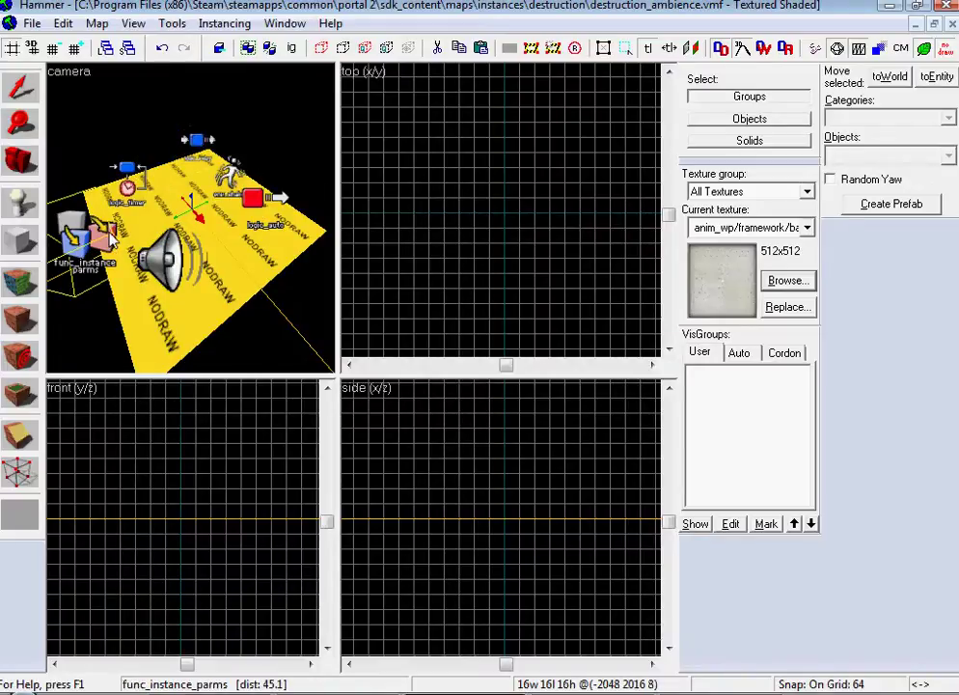
pyautogui.click(245, 172)
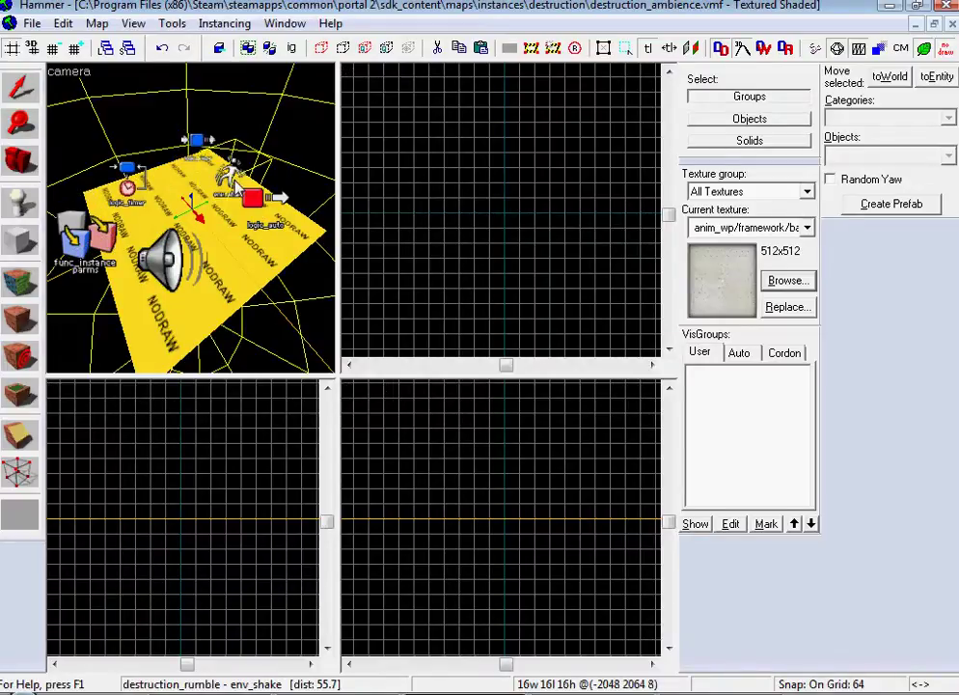
pyautogui.click(166, 260)
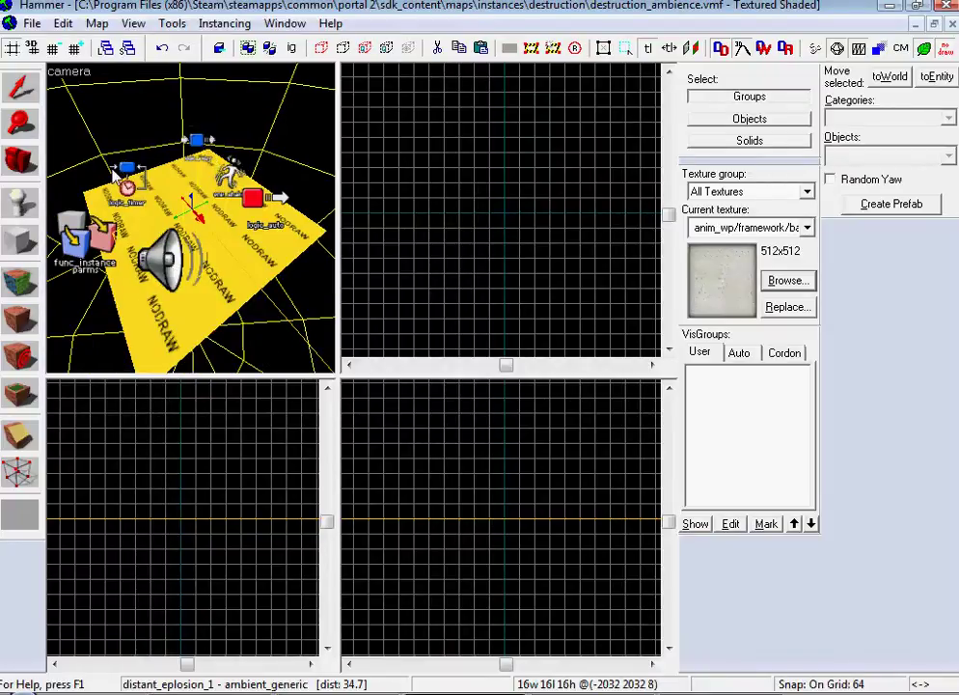
pyautogui.click(145, 200)
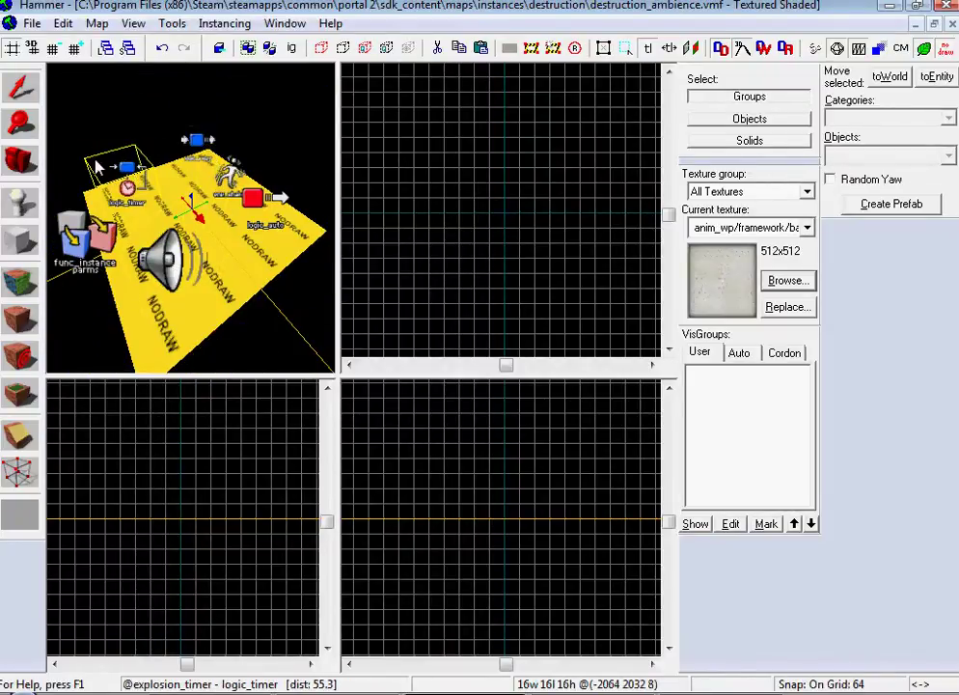
# Step: Take a last look at the nodraw block from a distance and close destruction_ambience.vmf to return to test.vmf
pyautogui.press('z')
pyautogui.press('s')
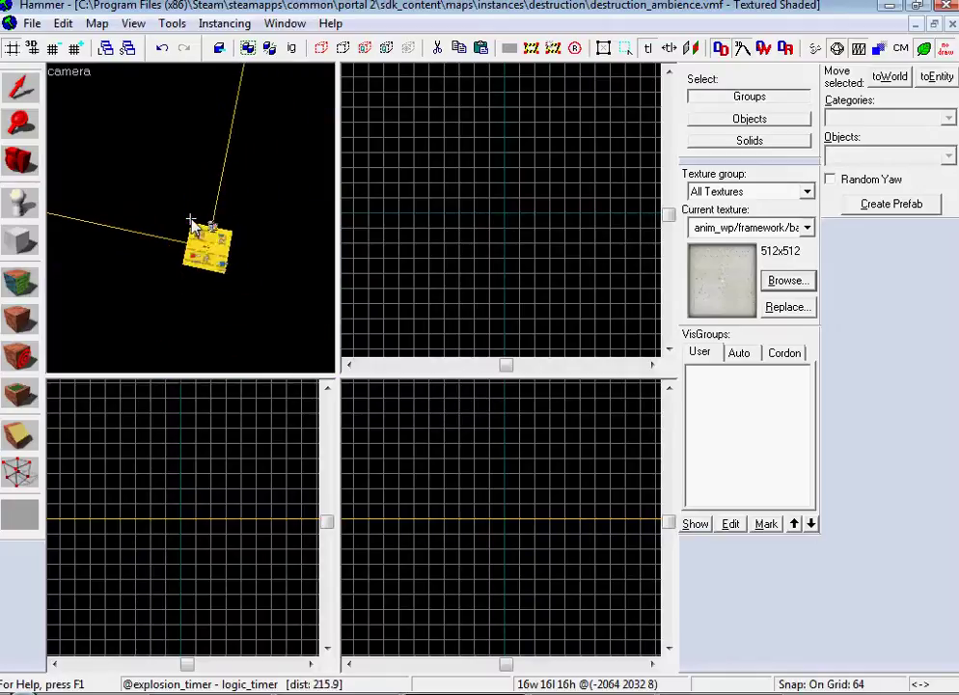
pyautogui.press('z')
pyautogui.click(952, 24)
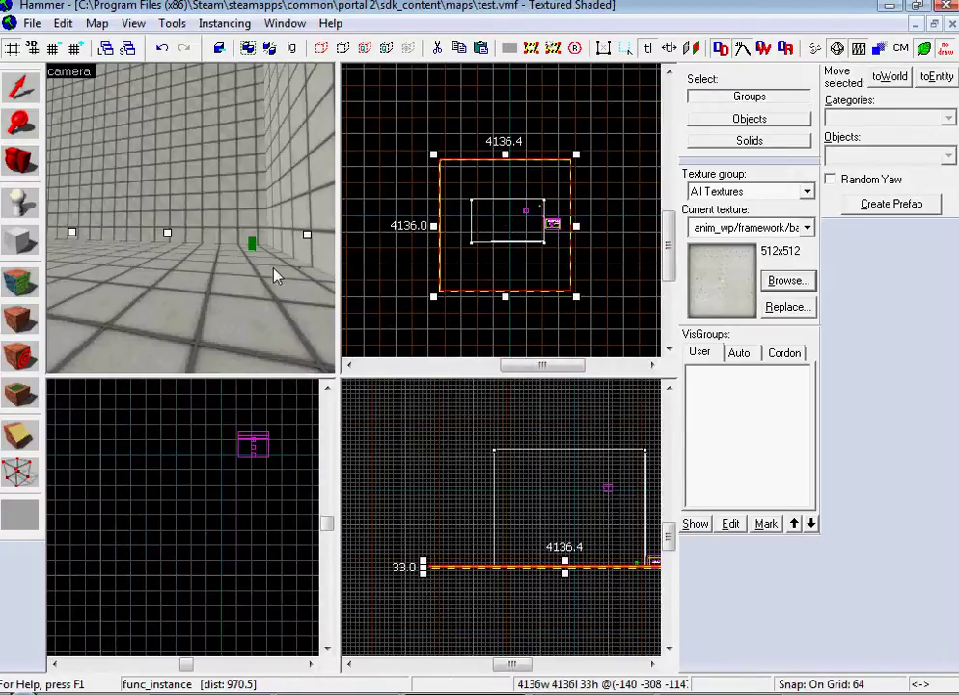
# Step: Open the destruction ambience instance's properties and set its $min_refire replacement value to 5
pyautogui.press('z')
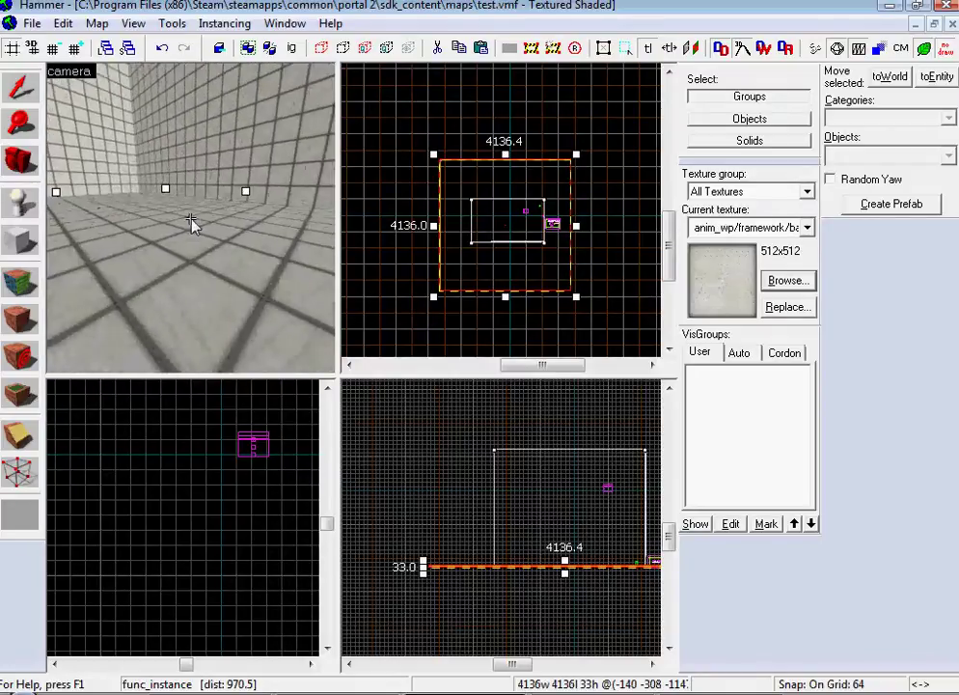
pyautogui.press('w')
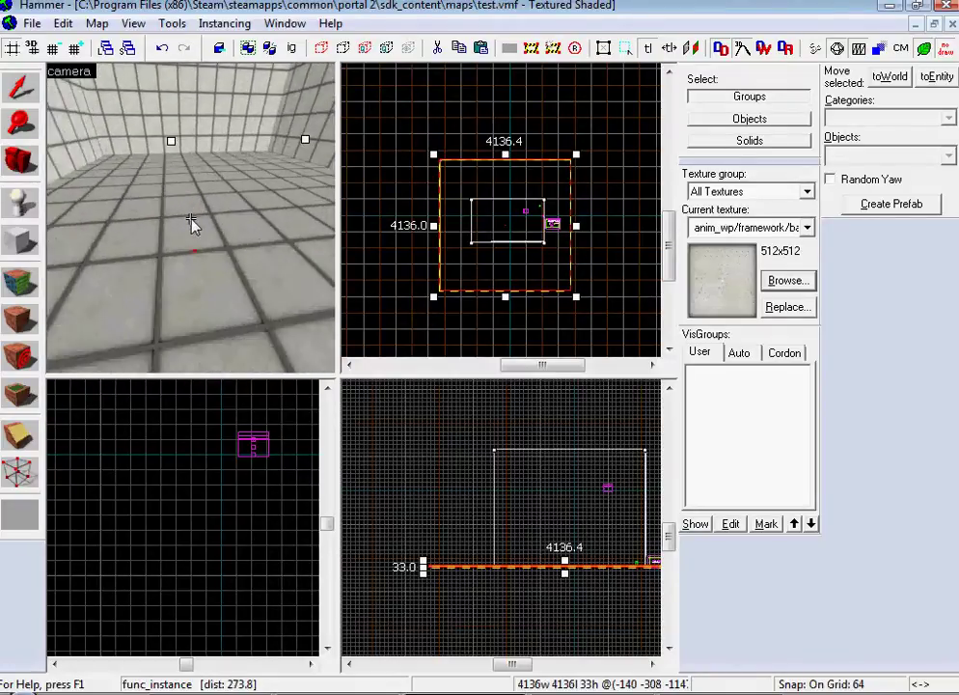
pyautogui.press('z')
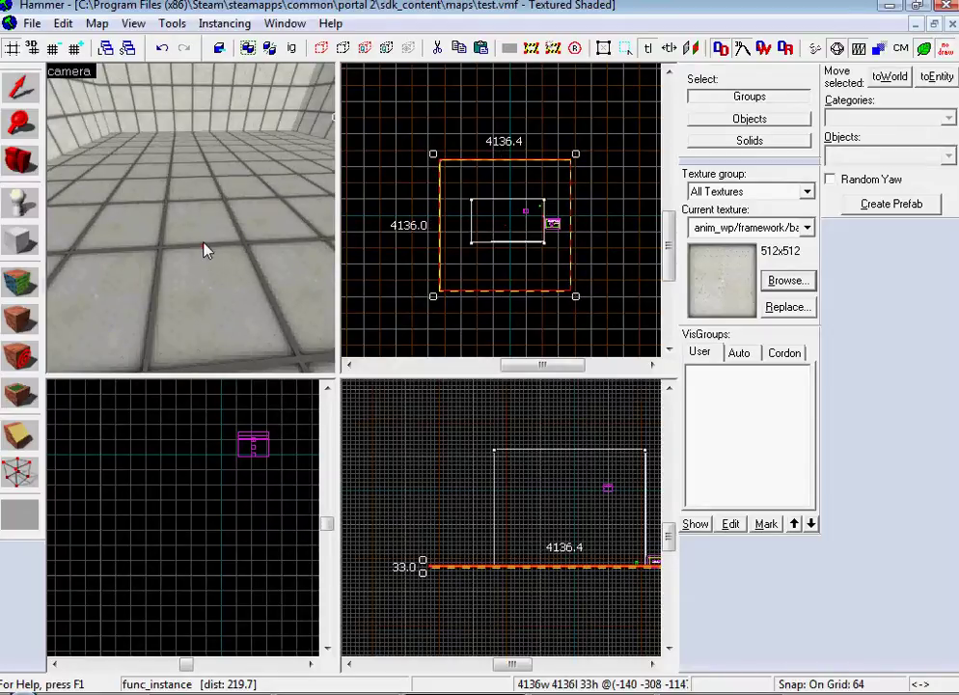
pyautogui.click(395, 152)
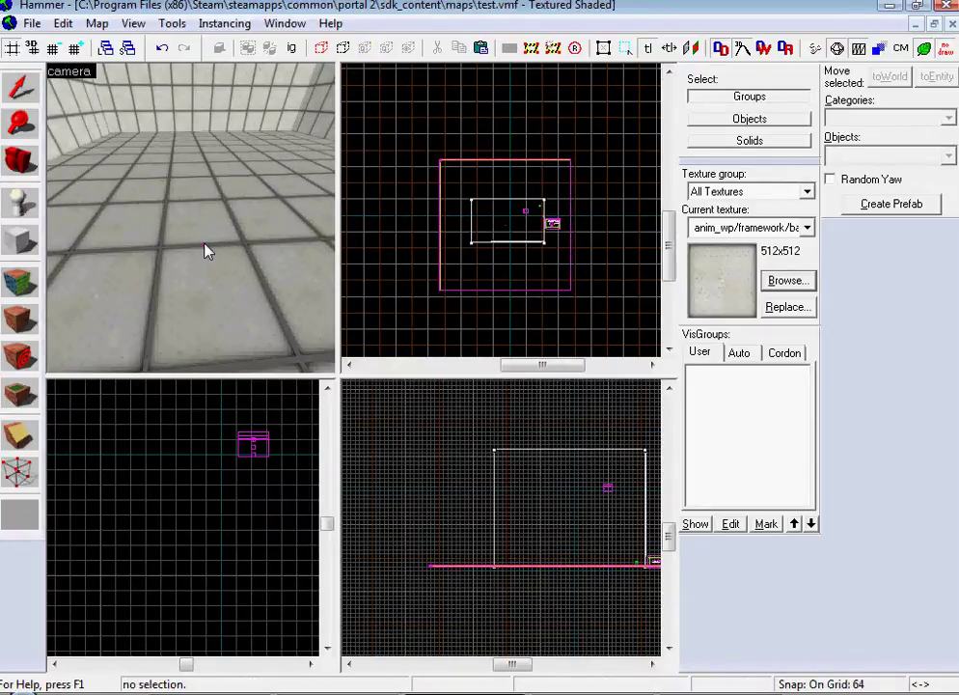
pyautogui.doubleClick(206, 250)
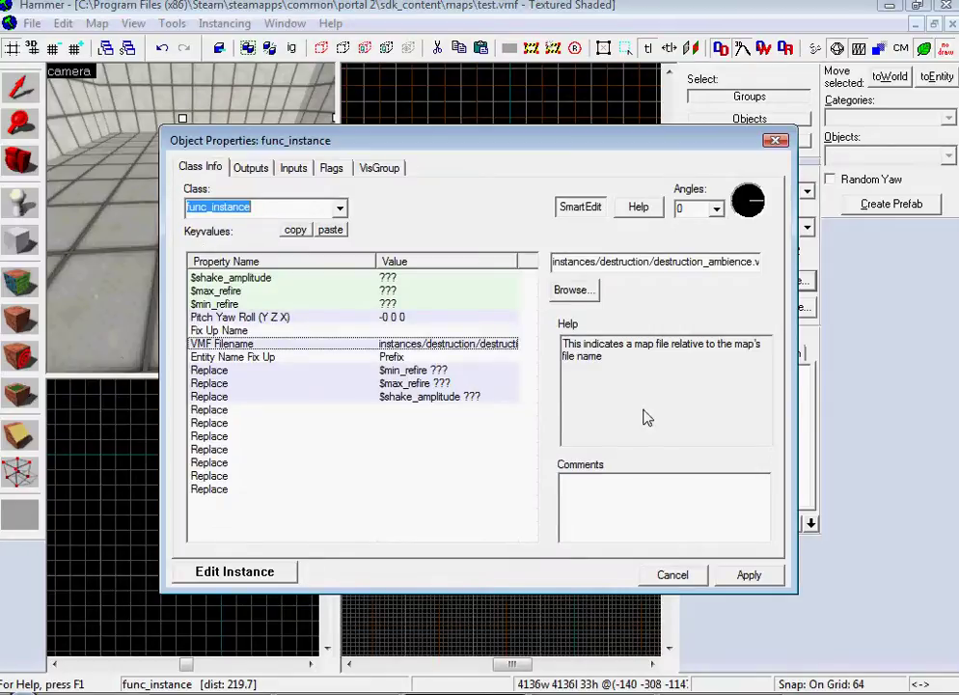
pyautogui.click(415, 371)
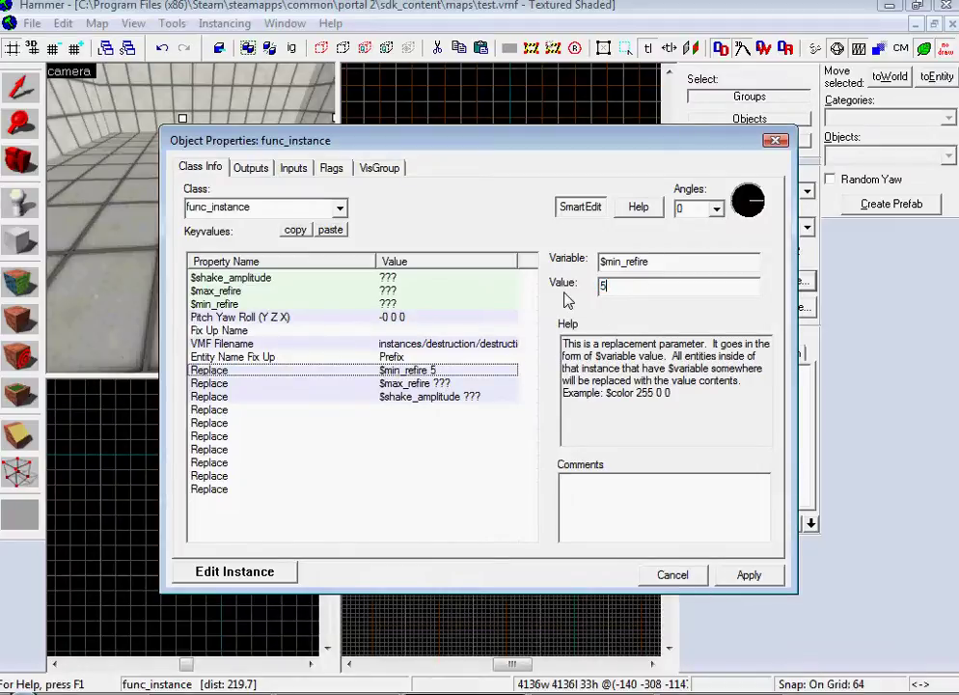
# Step: Set the destruction ambience instance's $max_refire replacement value to 10, select the $shake_amplitude replacement, apply and close the properties
pyautogui.click(439, 383)
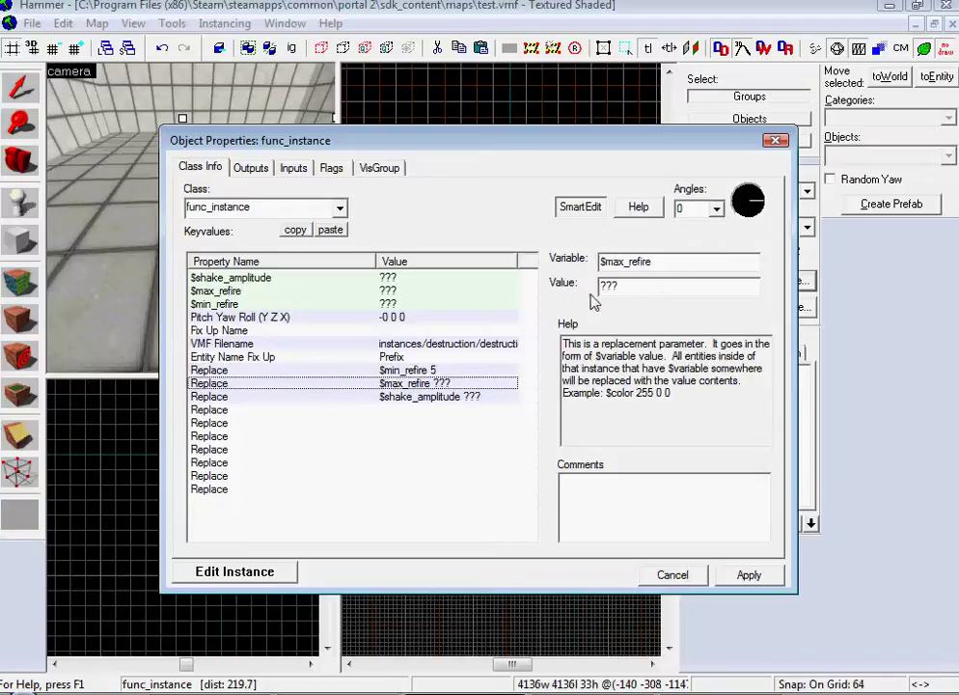
pyautogui.write('10')
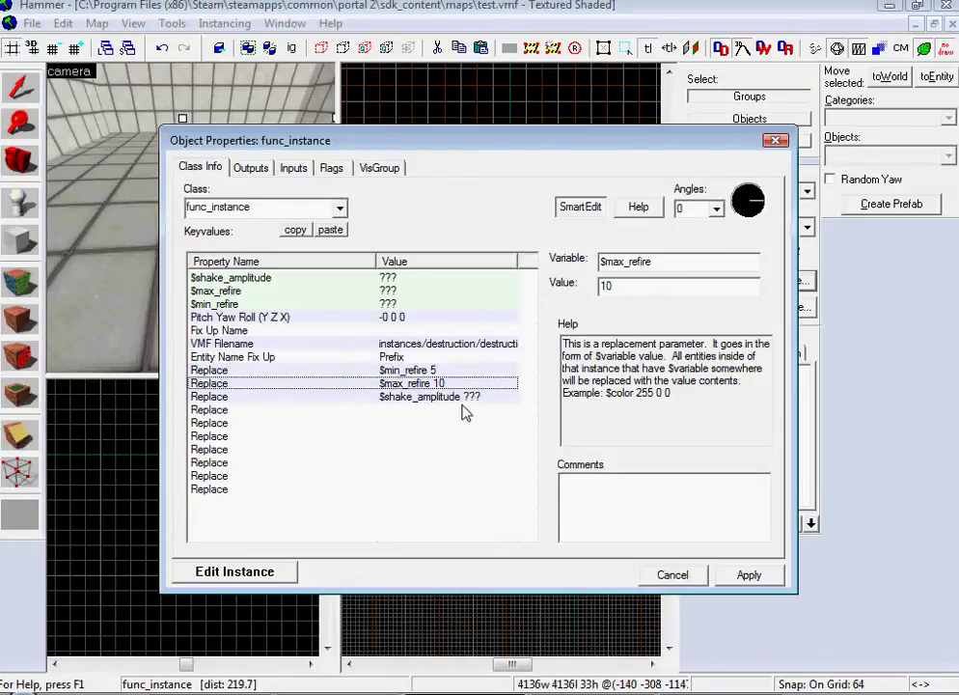
pyautogui.click(459, 397)
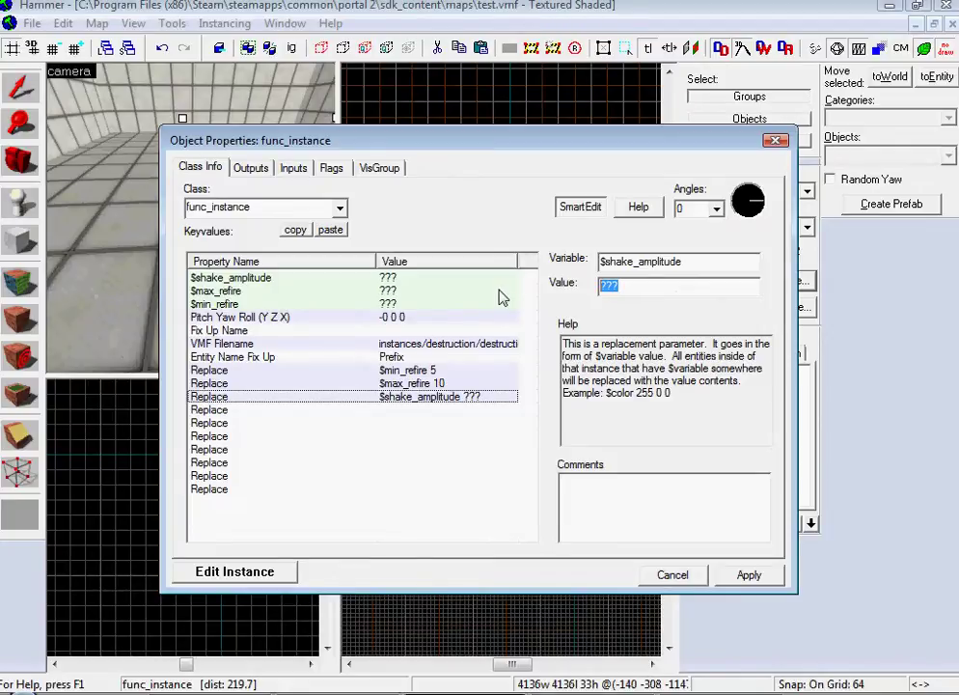
pyautogui.click(748, 576)
pyautogui.click(696, 575)
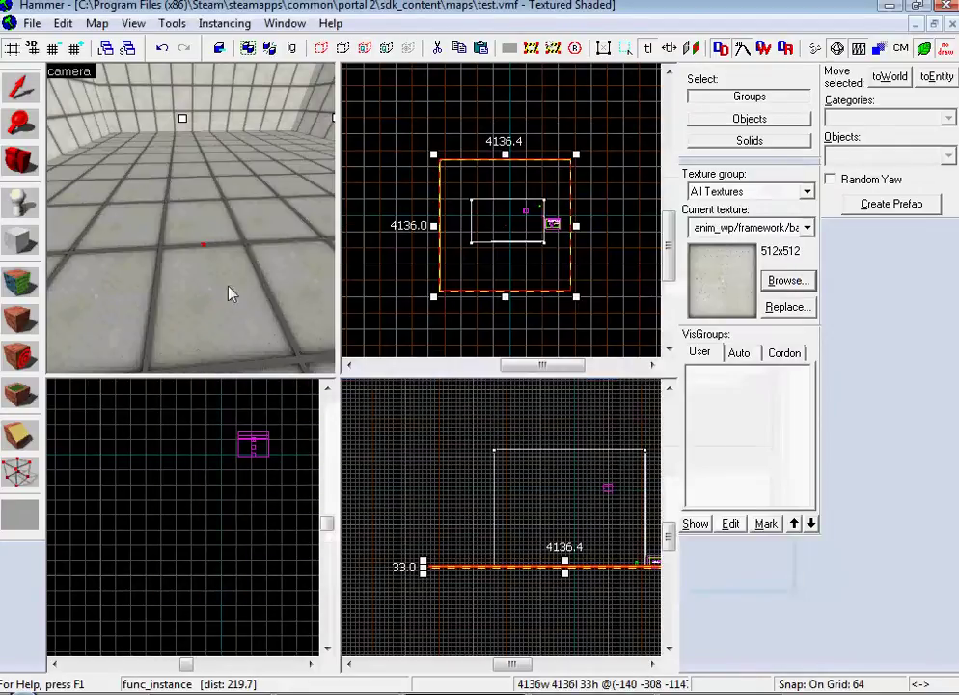
# Step: Place a new entity on the room floor near the player start and change its class to func_instance
pyautogui.press('w')
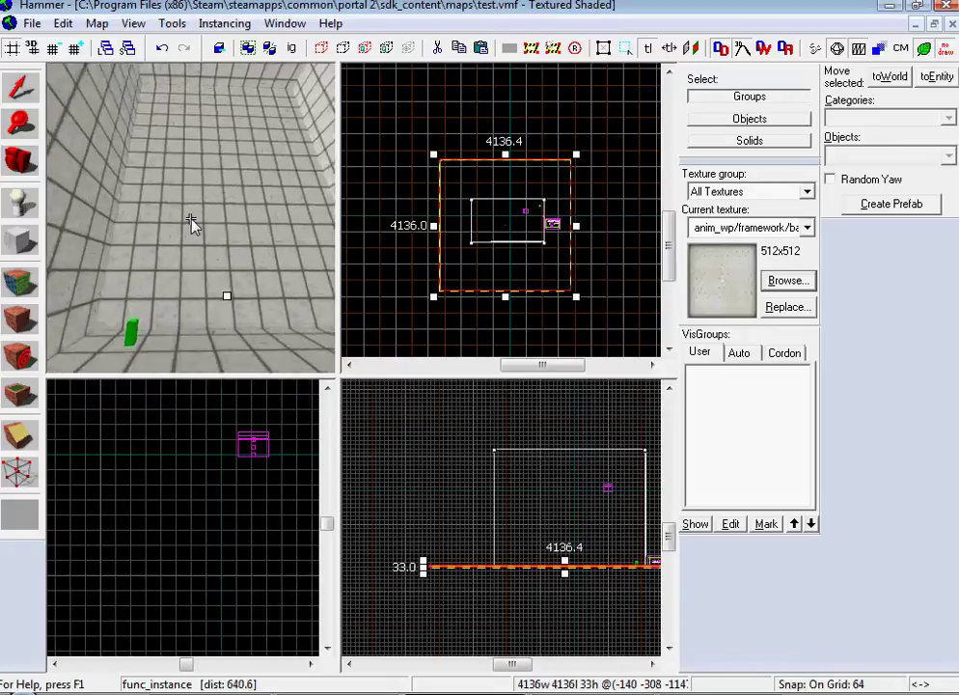
pyautogui.click(18, 201)
pyautogui.click(186, 236)
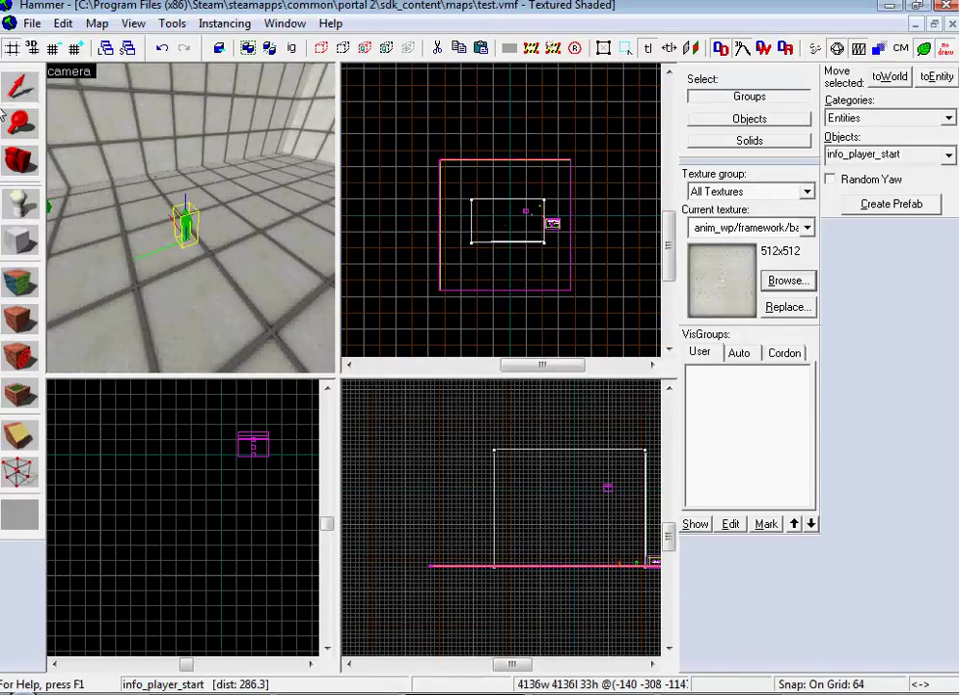
pyautogui.click(18, 87)
pyautogui.doubleClick(191, 238)
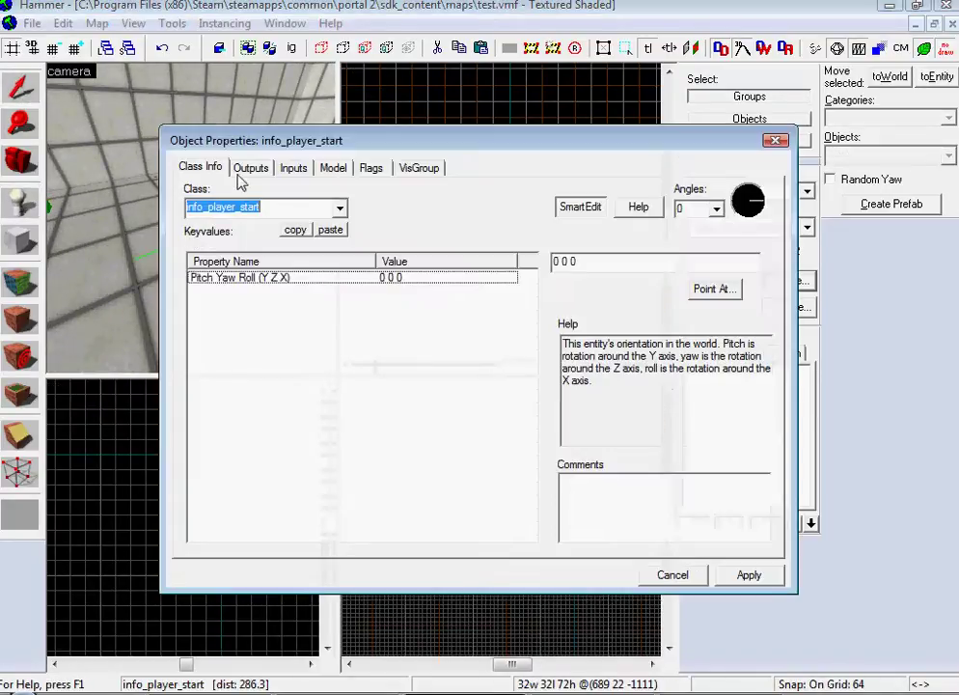
pyautogui.write('func_instance')
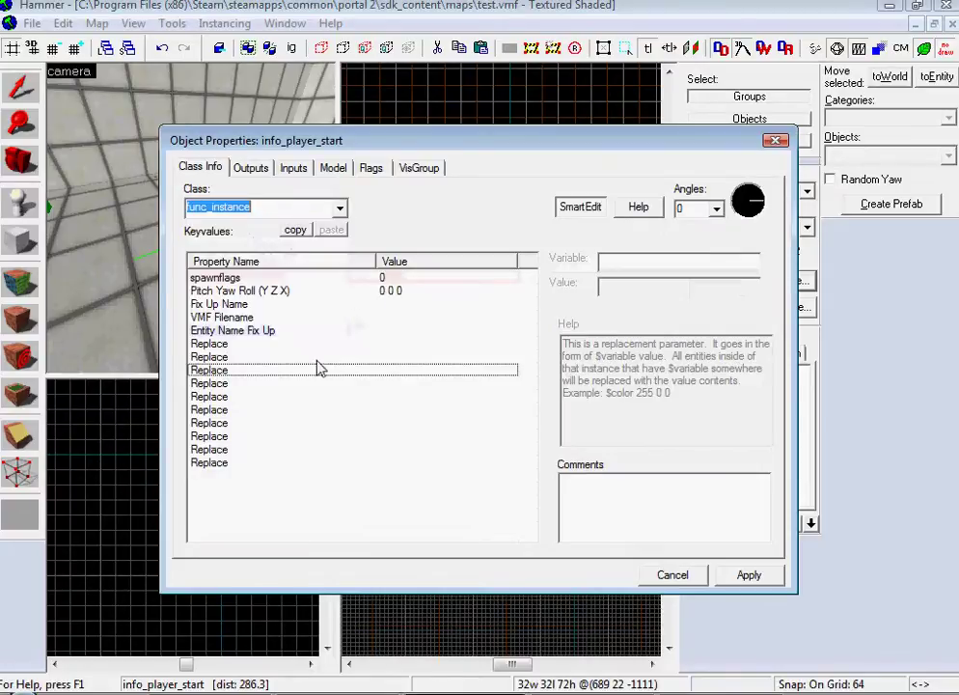
pyautogui.click(753, 573)
# Step: Browse for the new instance's VMF file and look through the door folder of the instances directory
pyautogui.doubleClick(374, 303)
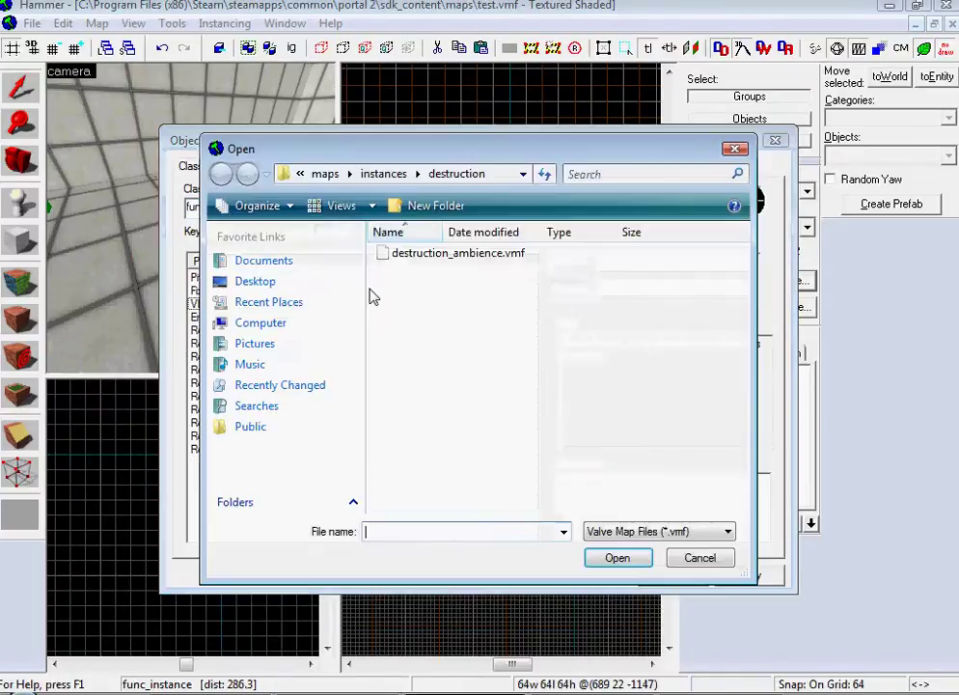
pyautogui.click(383, 175)
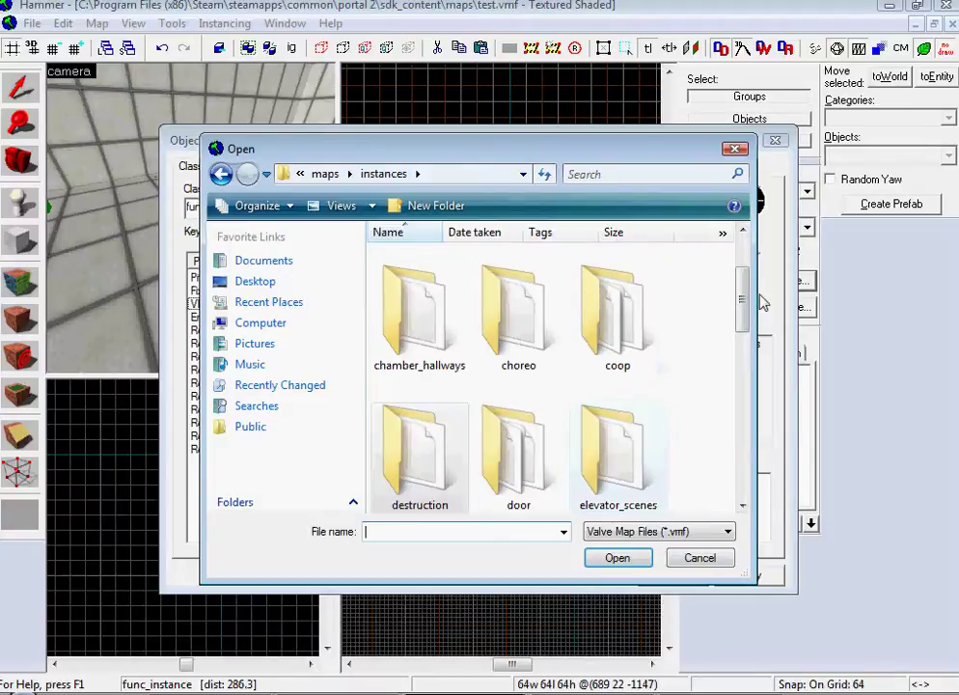
pyautogui.scroll(-2, 743, 318)
pyautogui.doubleClick(509, 337)
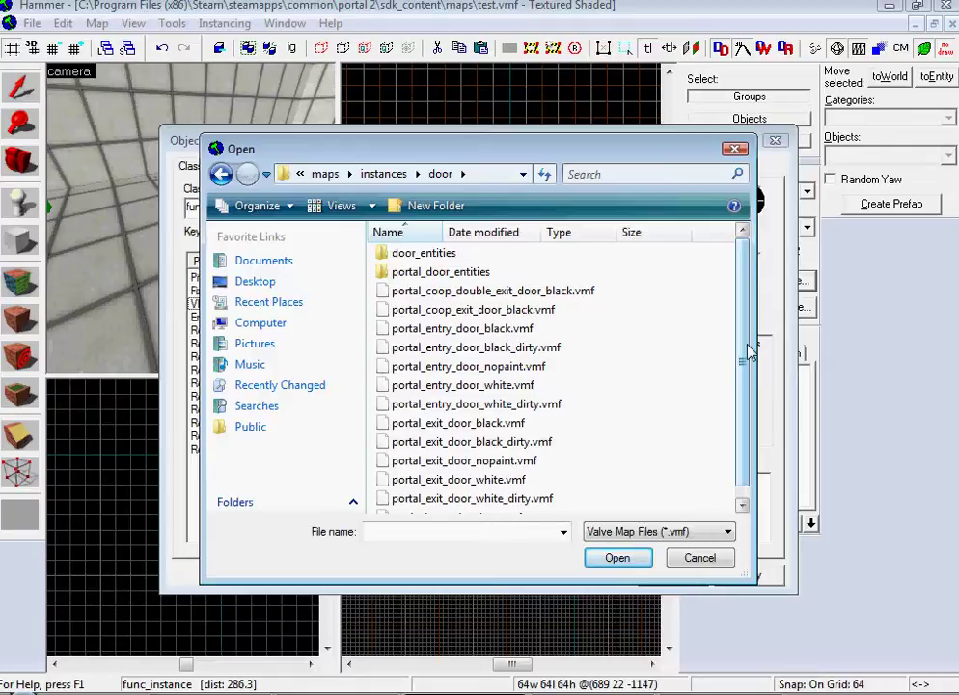
pyautogui.moveTo(750, 353); pyautogui.dragTo(749, 389)
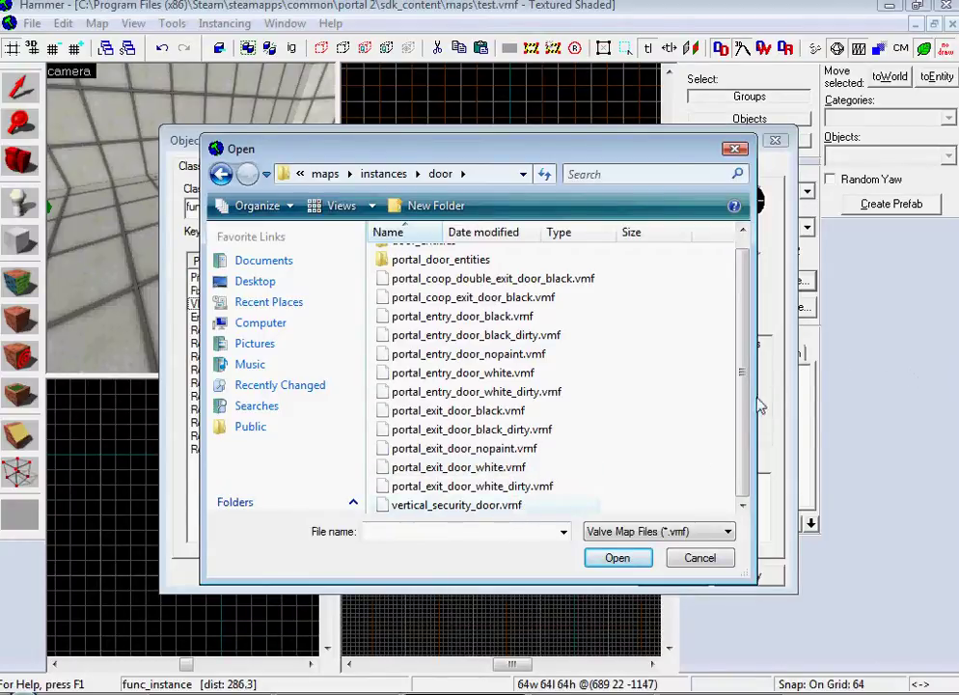
pyautogui.scroll(1, 723, 314)
# Step: Look through the door frame, entry door and exit door files in the portal_door_entities folder
pyautogui.doubleClick(434, 271)
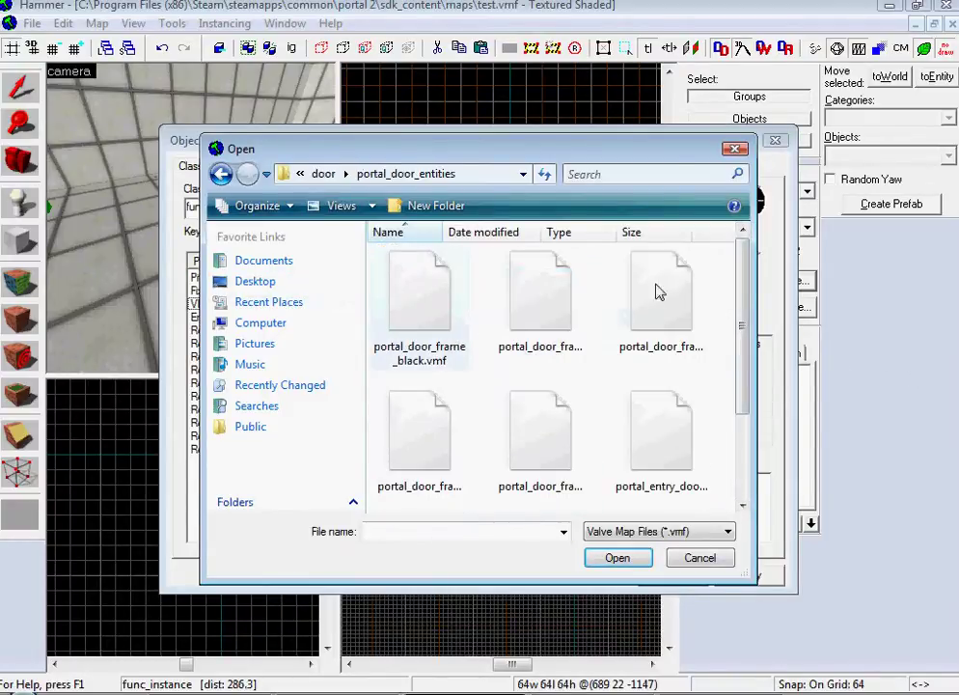
pyautogui.press('Right')
pyautogui.press('Right')
pyautogui.scroll(-1, 666, 371)
pyautogui.click(665, 366)
pyautogui.click(425, 452)
pyautogui.click(518, 346)
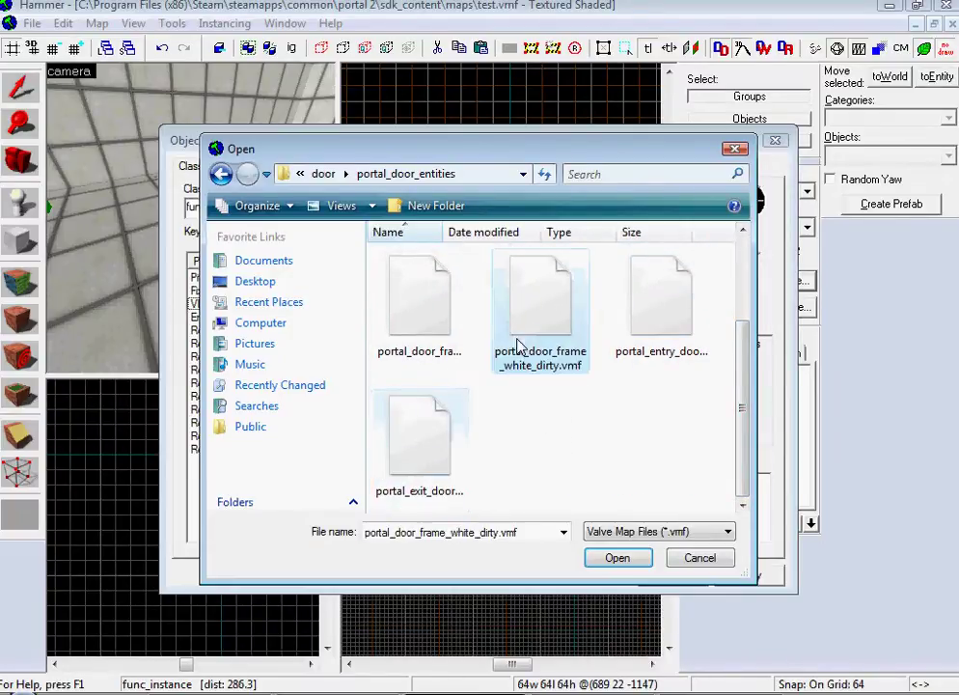
pyautogui.scroll(1, 676, 366)
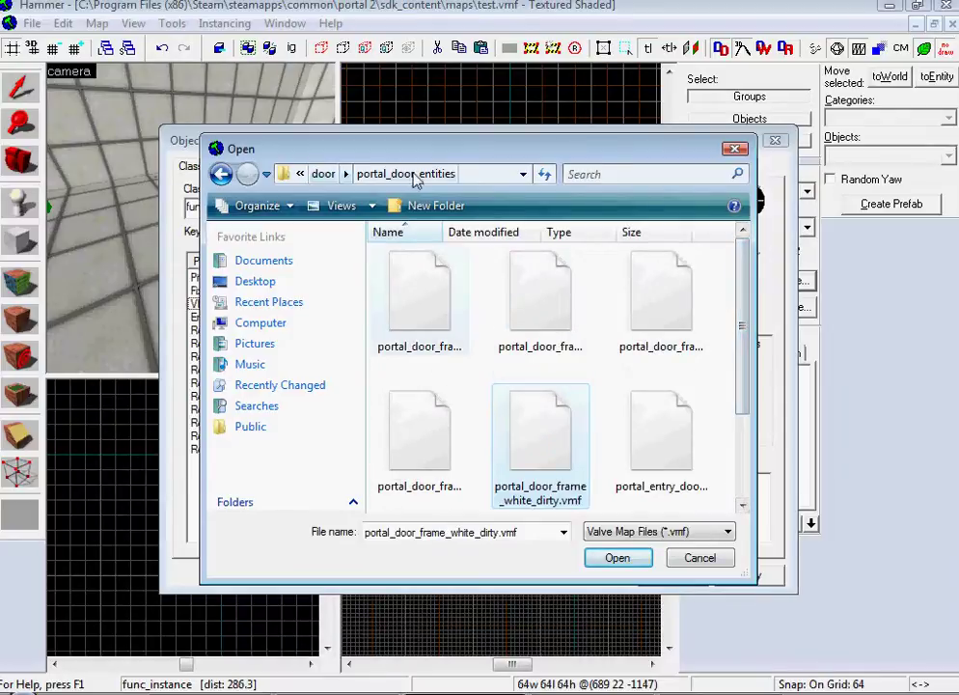
# Step: Return to the door folder, reverse its name sorting and inspect the two files in its door_entities folder
pyautogui.click(328, 174)
pyautogui.click(393, 231)
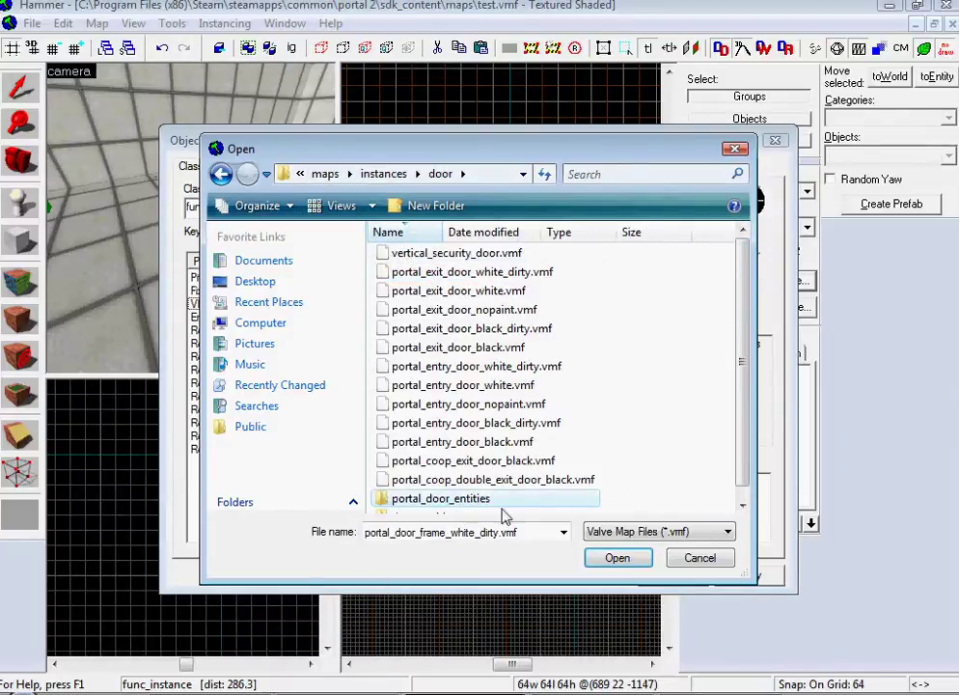
pyautogui.scroll(-1, 731, 386)
pyautogui.doubleClick(442, 511)
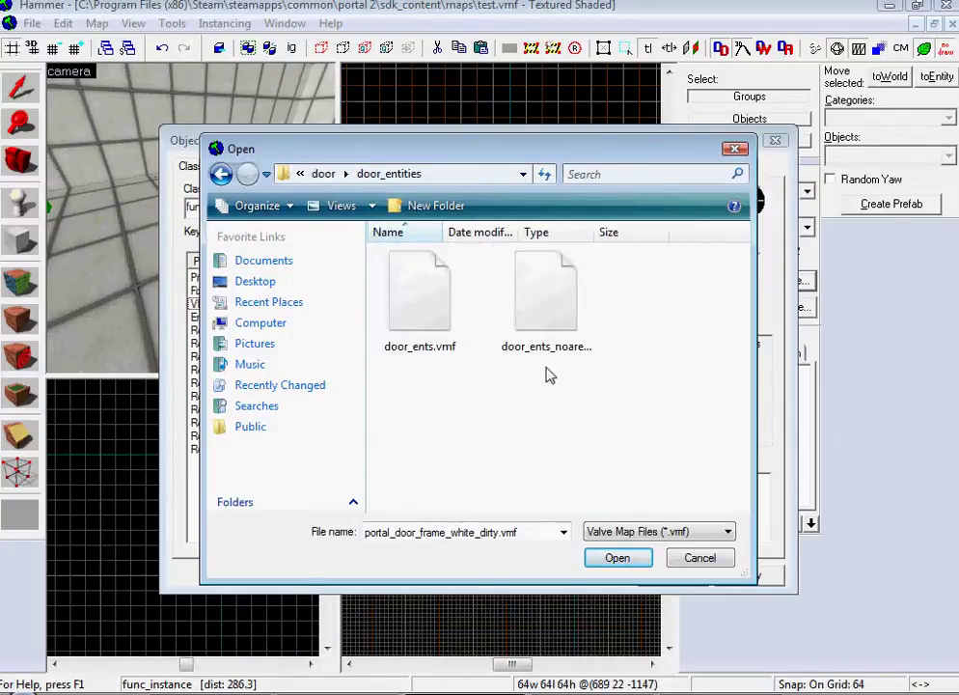
pyautogui.click(433, 318)
pyautogui.click(539, 312)
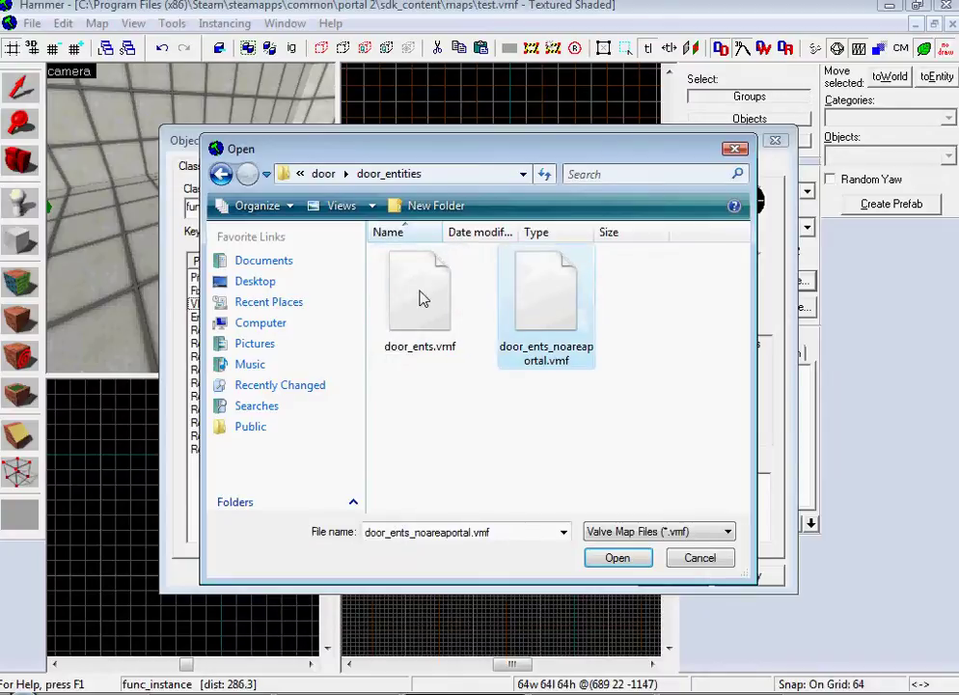
pyautogui.click(421, 300)
# Step: Inspect active_03.vmf in the instances' elevator_scenes folder and close the file browser without choosing a file
pyautogui.click(324, 173)
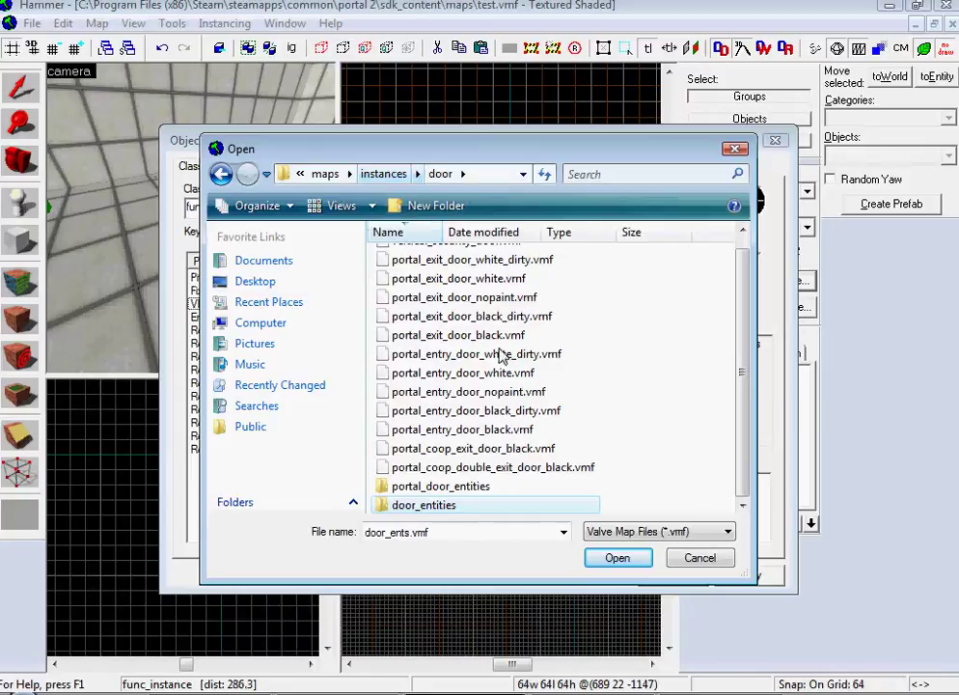
pyautogui.click(387, 174)
pyautogui.moveTo(745, 306); pyautogui.dragTo(743, 342)
pyautogui.doubleClick(622, 321)
pyautogui.click(427, 258)
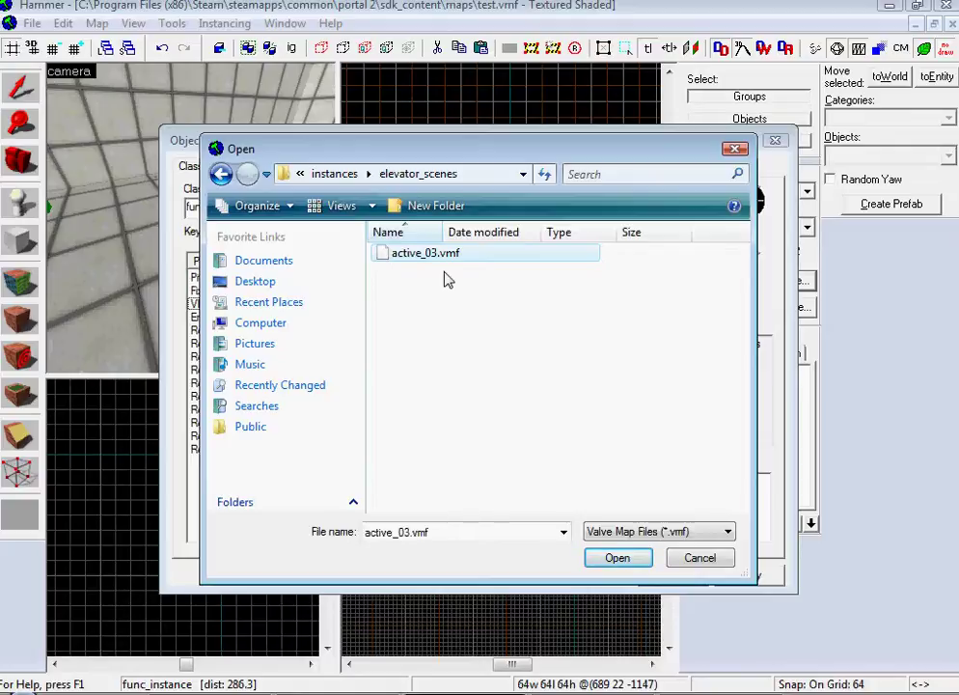
pyautogui.click(699, 558)
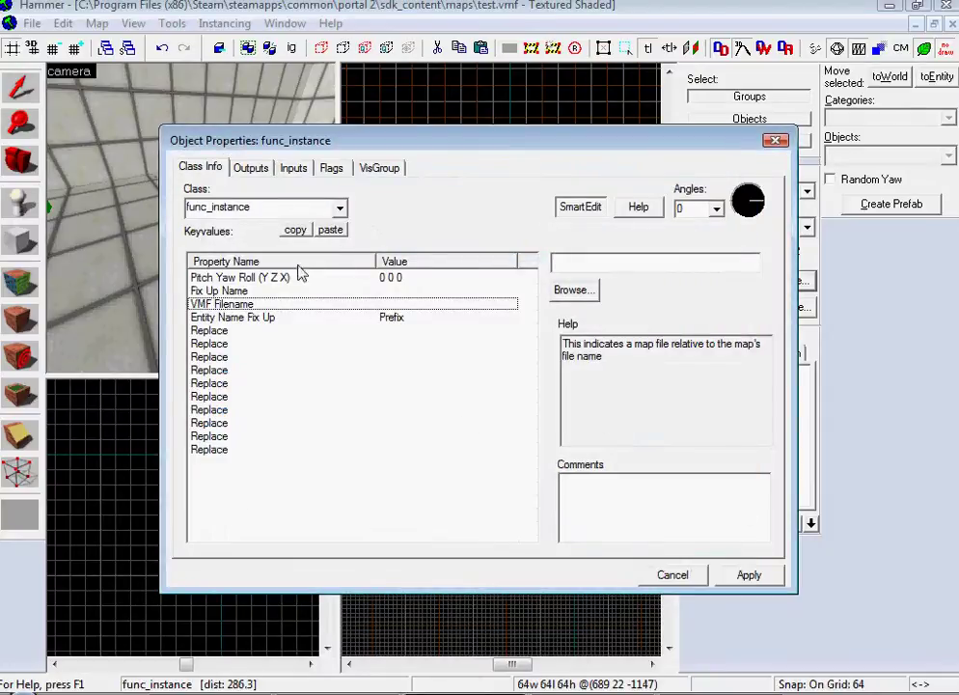
# Step: Browse for the instance's VMF file again, open the instances' gameplay folder and enlarge the file browser
pyautogui.click(575, 289)
pyautogui.click(383, 174)
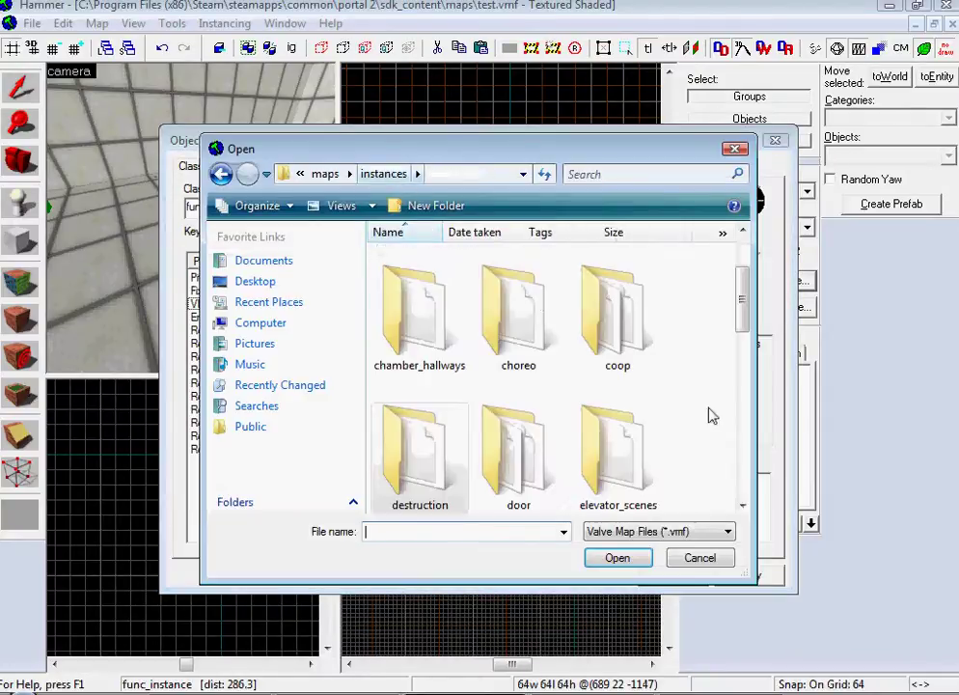
pyautogui.moveTo(743, 304); pyautogui.dragTo(742, 364)
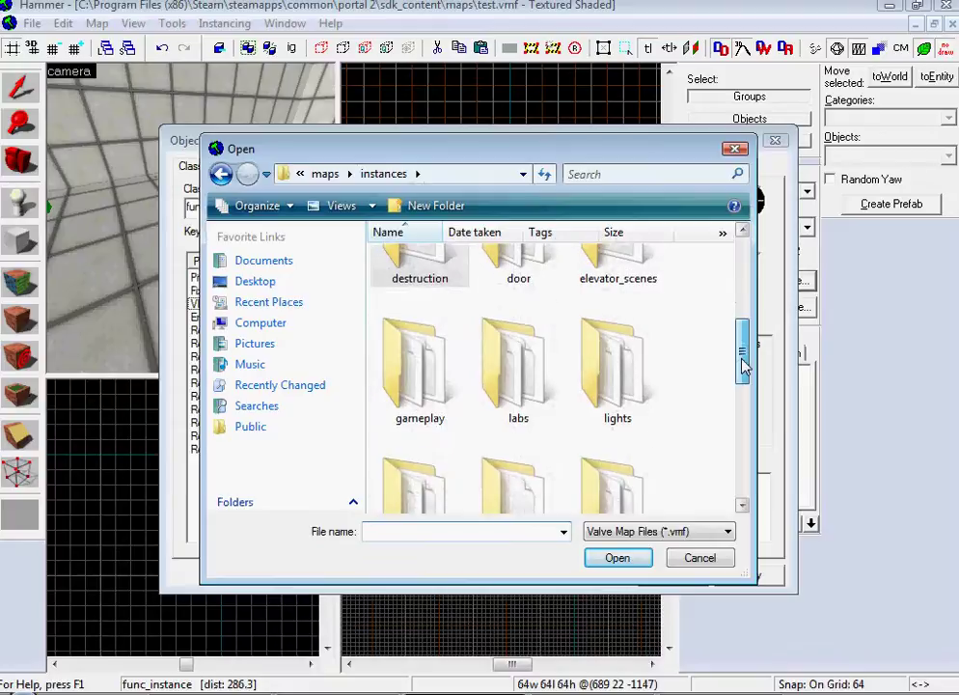
pyautogui.doubleClick(445, 362)
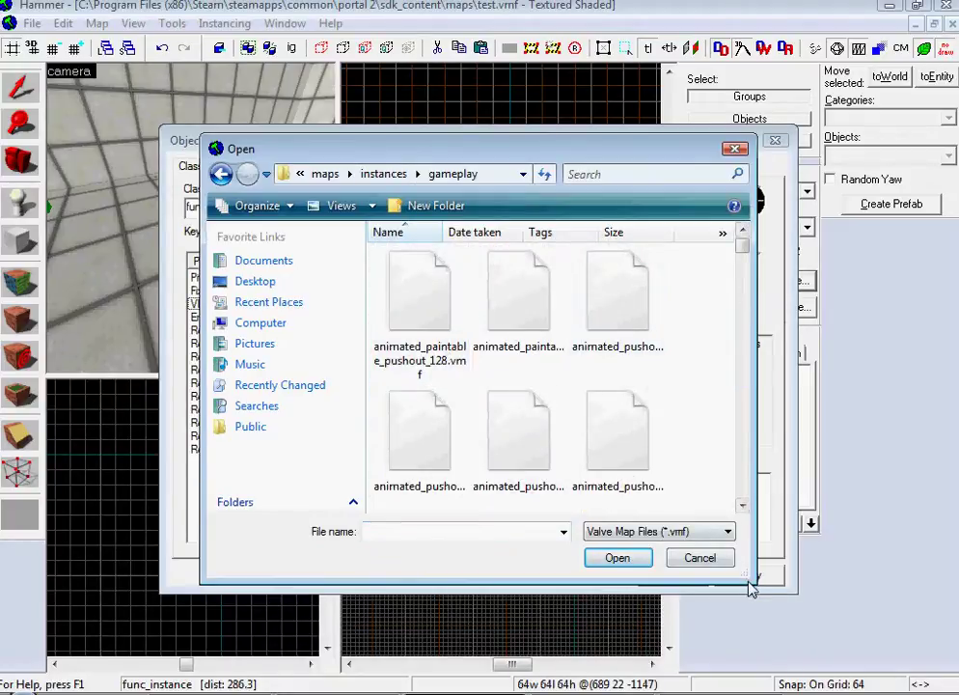
pyautogui.moveTo(750, 588); pyautogui.dragTo(828, 669)
# Step: Look through the animated pushout, cleanser, co-op, crusher and cube dropper files in the gameplay folder
pyautogui.click(730, 425)
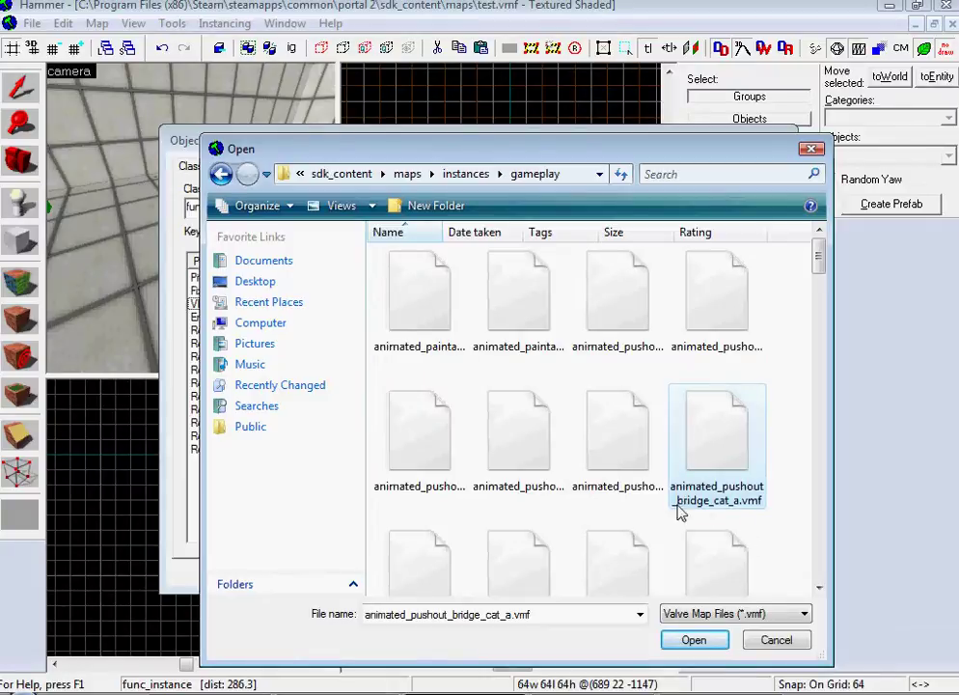
pyautogui.click(457, 438)
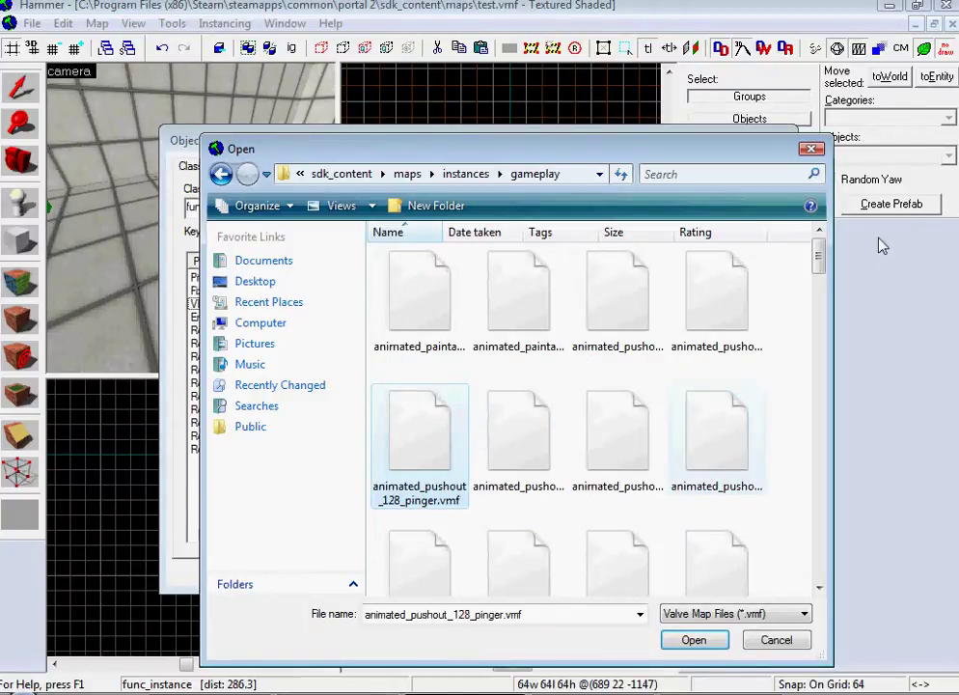
pyautogui.moveTo(821, 263)
pyautogui.mouseDown()
pyautogui.moveTo(820, 297)
pyautogui.moveTo(827, 280)
pyautogui.mouseUp()
pyautogui.click(670, 306)
pyautogui.click(618, 384)
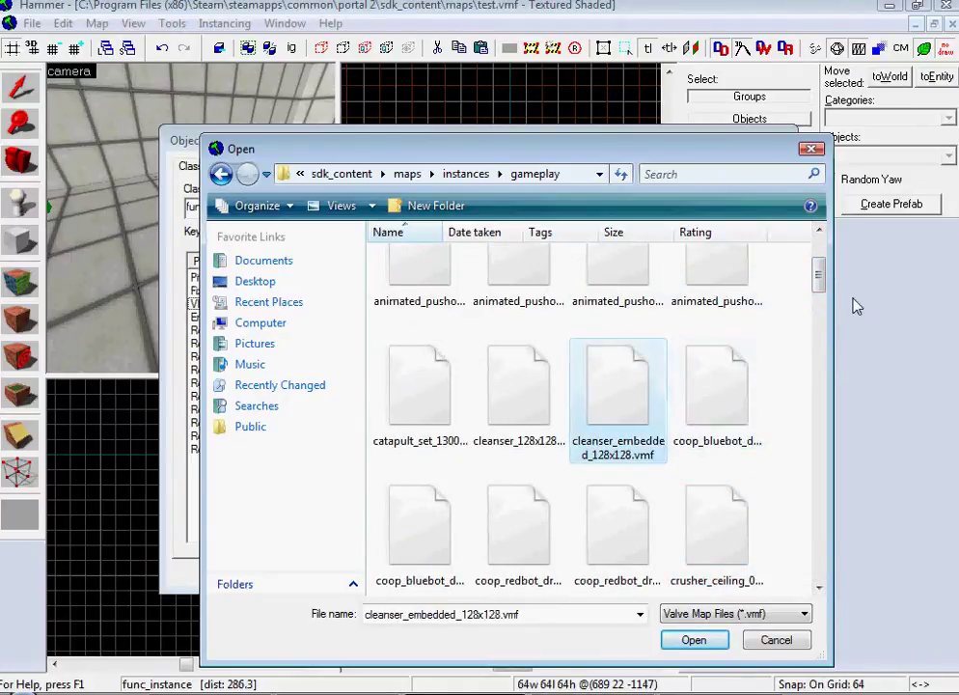
pyautogui.moveTo(820, 283); pyautogui.dragTo(825, 304)
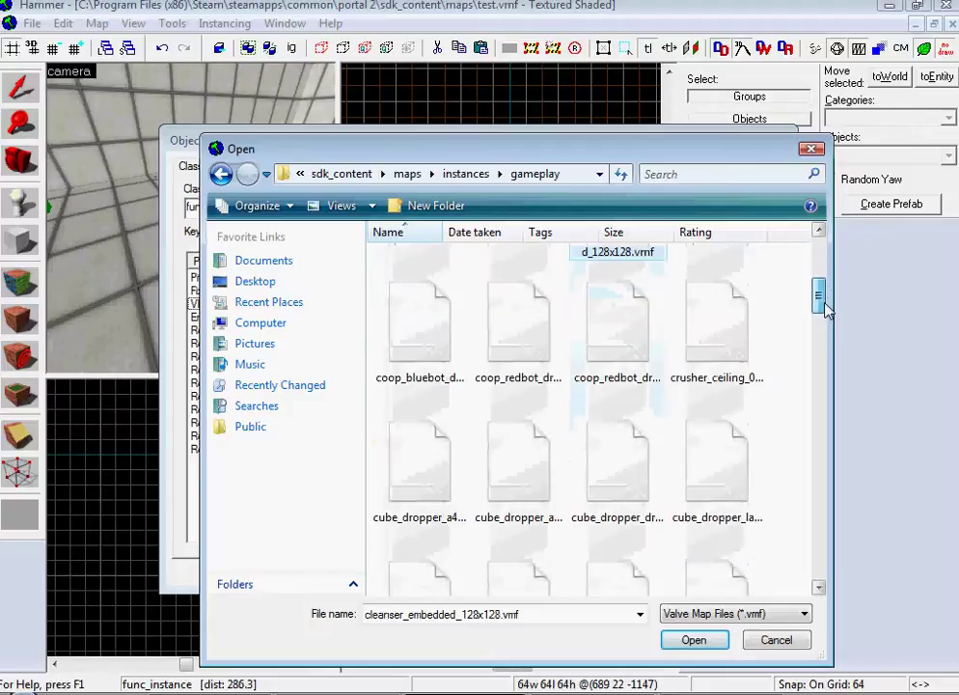
pyautogui.click(760, 328)
pyautogui.click(605, 334)
pyautogui.click(421, 479)
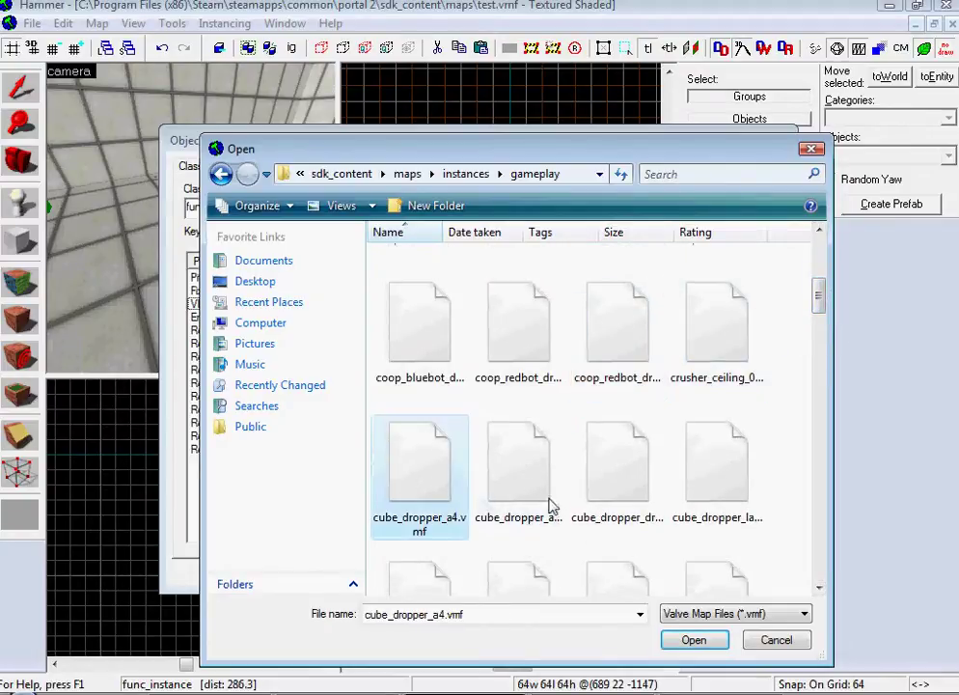
pyautogui.click(545, 497)
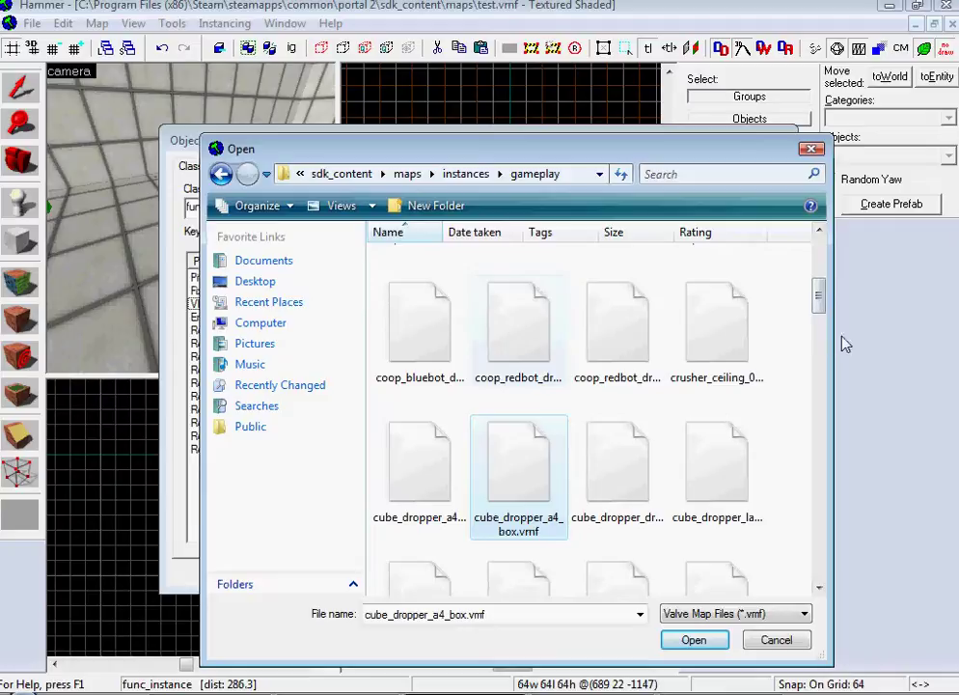
# Step: Set the func_instance's VMF file to instances\gameplay\crusher_ceiling_01.vmf and apply it
pyautogui.press('Escape')
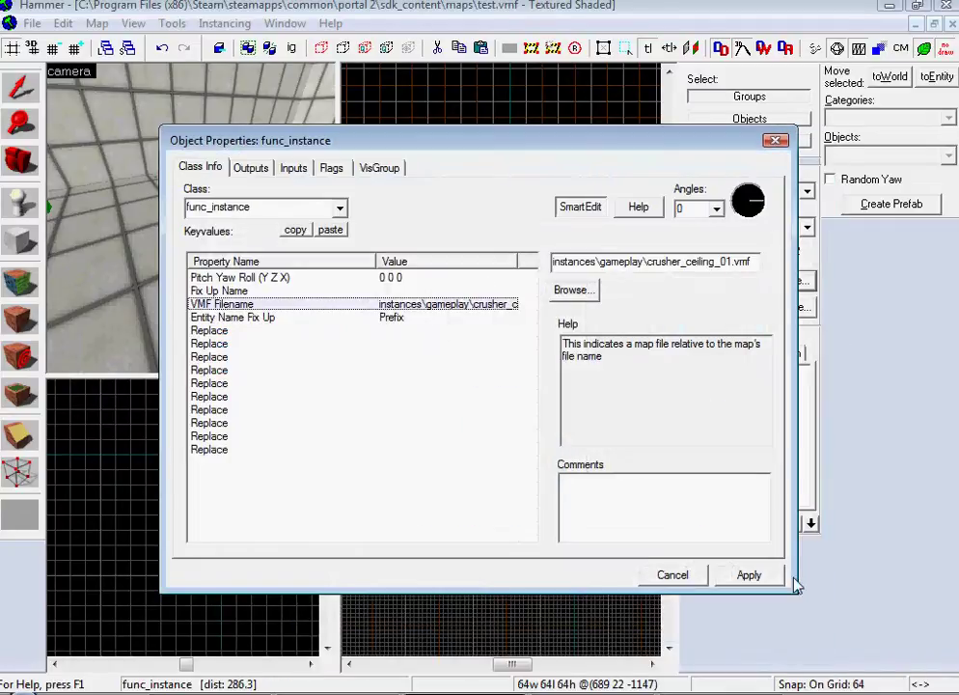
pyautogui.click(749, 576)
pyautogui.click(697, 583)
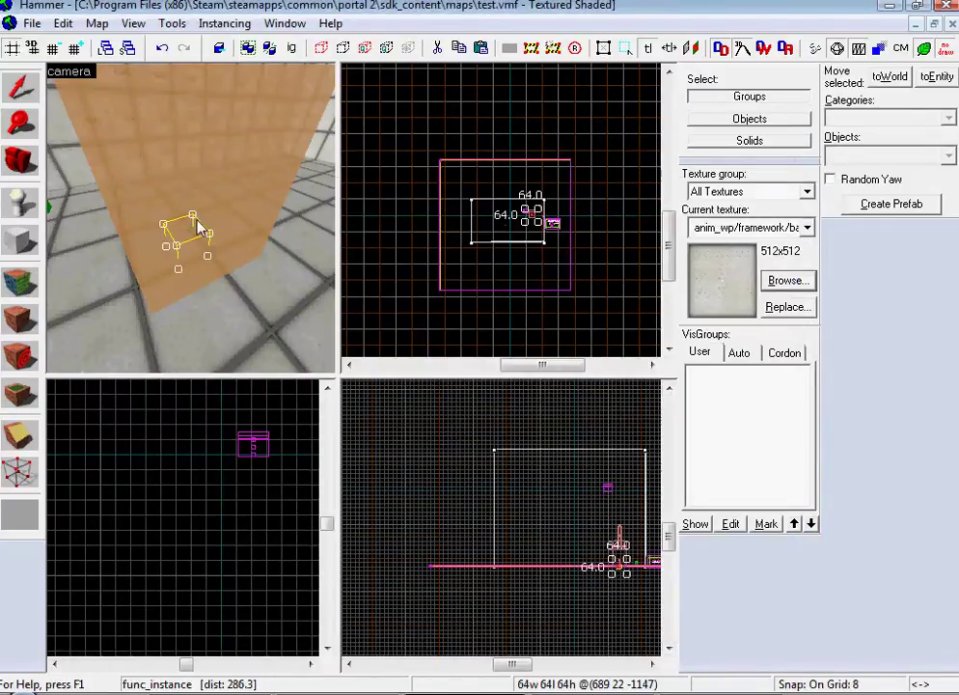
# Step: Examine the placed ceiling crusher instance from several angles in the 3D view and in the 2D views
pyautogui.press('w')
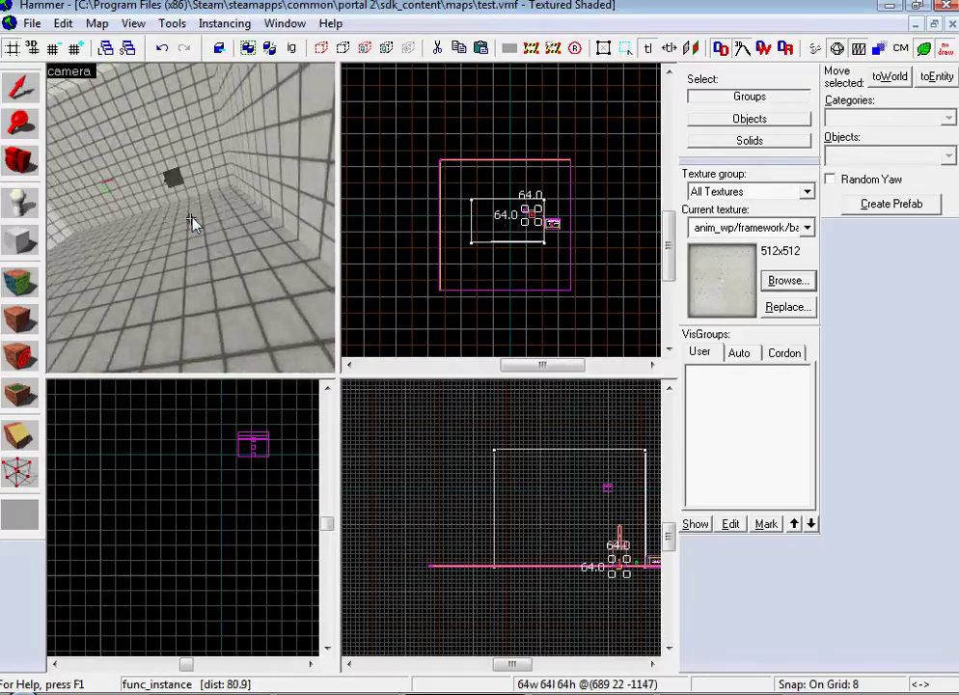
pyautogui.press('s')
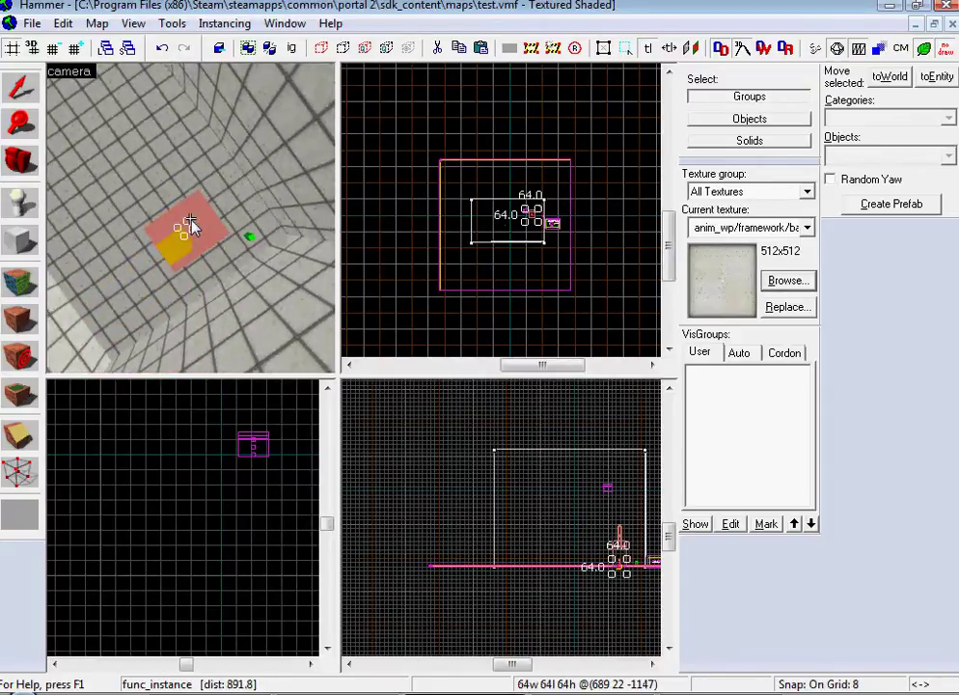
pyautogui.scroll(-4, 363, 279)
pyautogui.scroll(-4, 618, 452)
pyautogui.scroll(6, 636, 577)
pyautogui.scroll(4, 608, 540)
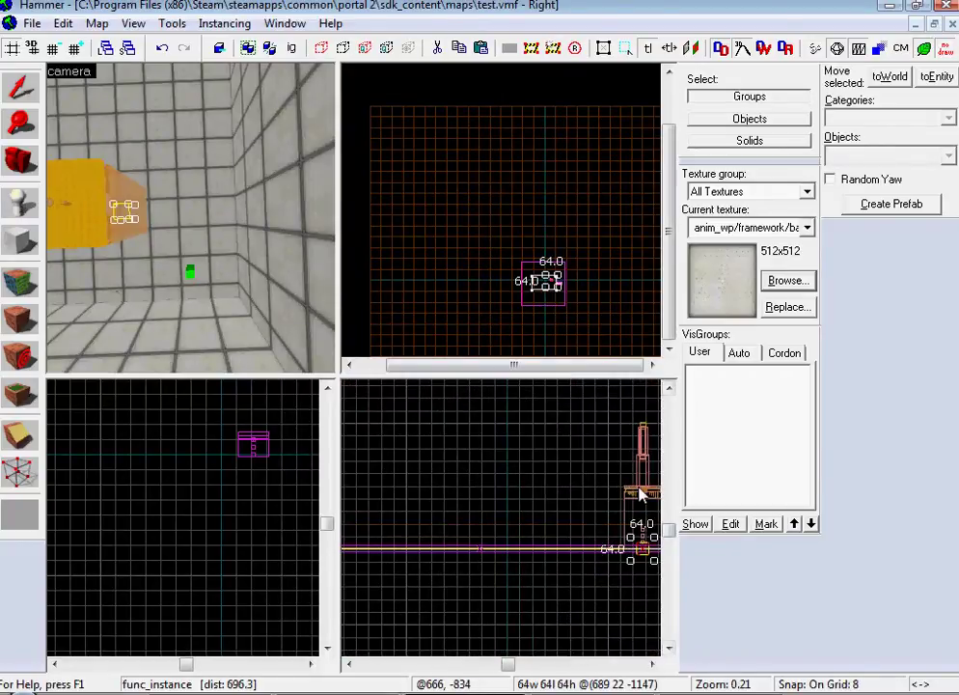
pyautogui.press('z')
pyautogui.press('w')
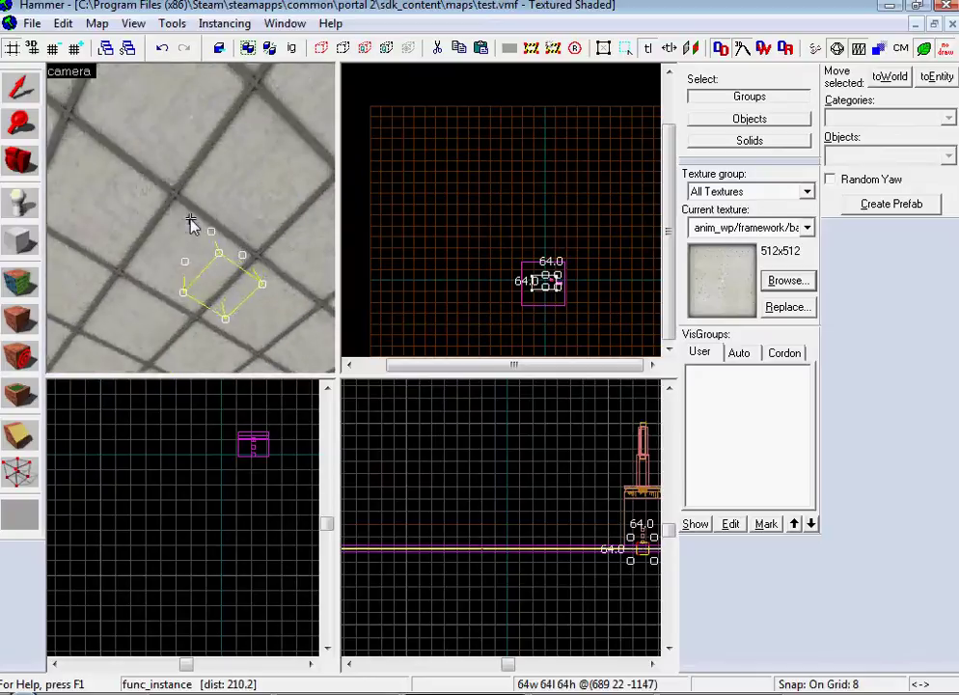
pyautogui.press('s')
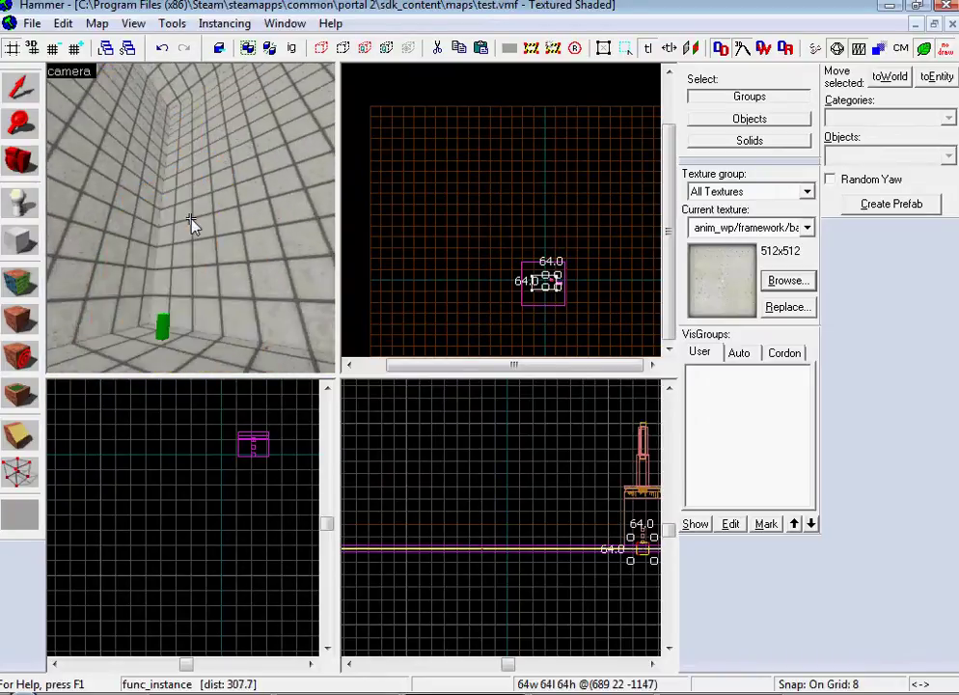
pyautogui.press('z')
# Step: Browse for the crusher instance's VMF file again and look at more cube dropper files in the gameplay folder
pyautogui.doubleClick(206, 114)
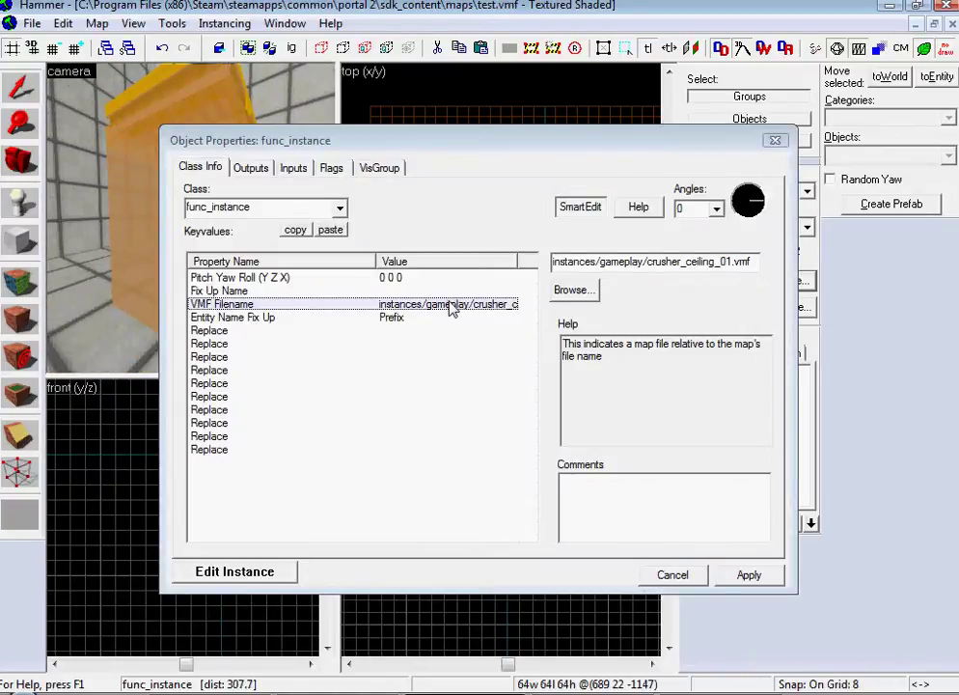
pyautogui.click(571, 291)
pyautogui.moveTo(828, 249); pyautogui.dragTo(835, 326)
pyautogui.click(550, 362)
pyautogui.click(593, 370)
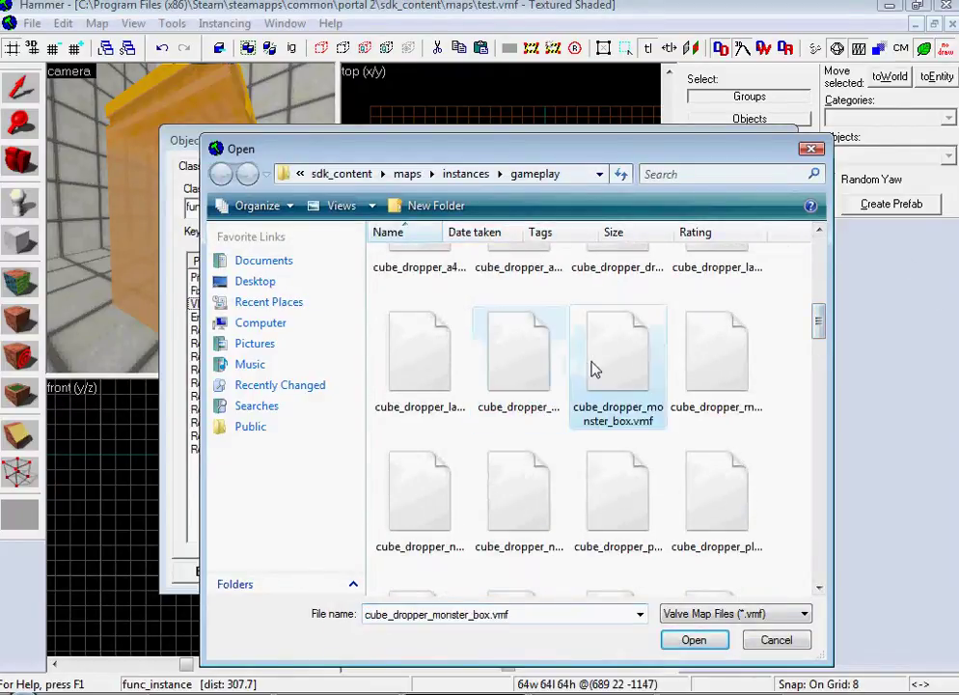
# Step: Go back to the instances folder and look through the observation room files in its labs folder
pyautogui.click(466, 174)
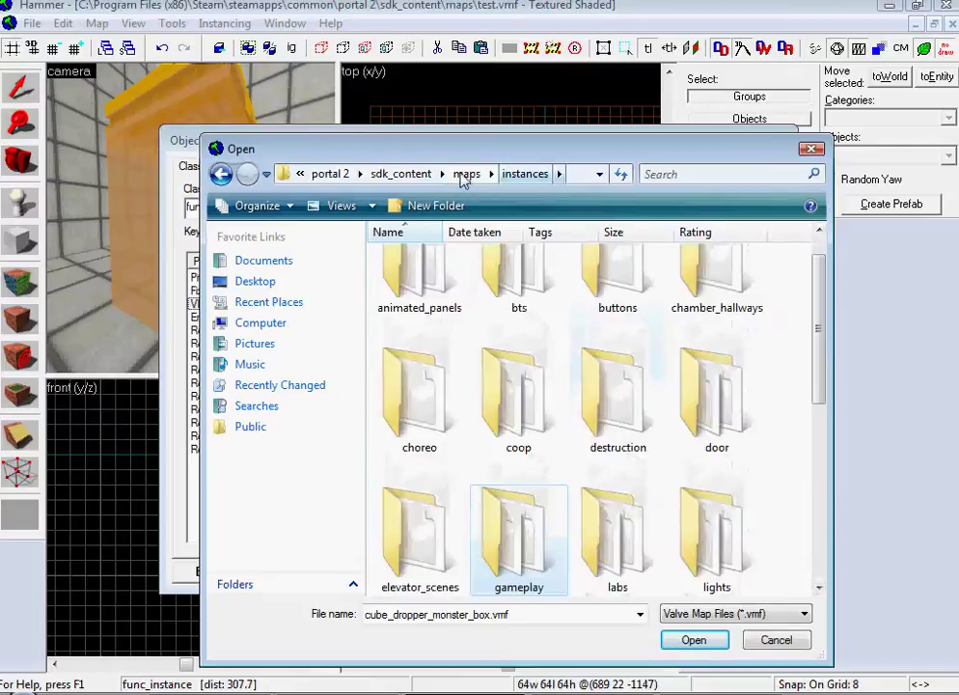
pyautogui.scroll(-2, 819, 364)
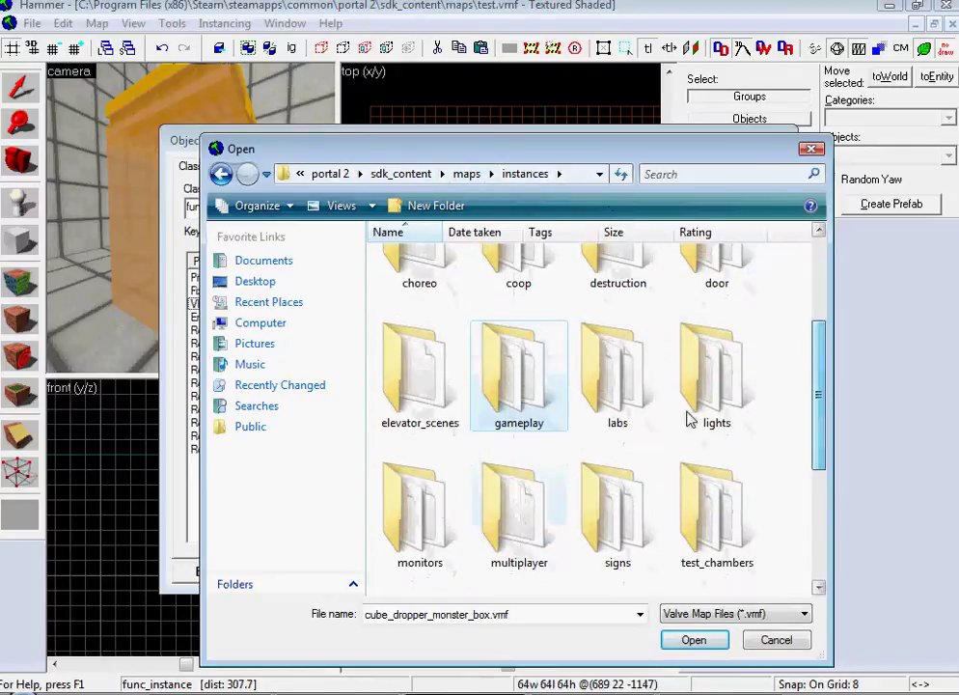
pyautogui.doubleClick(585, 377)
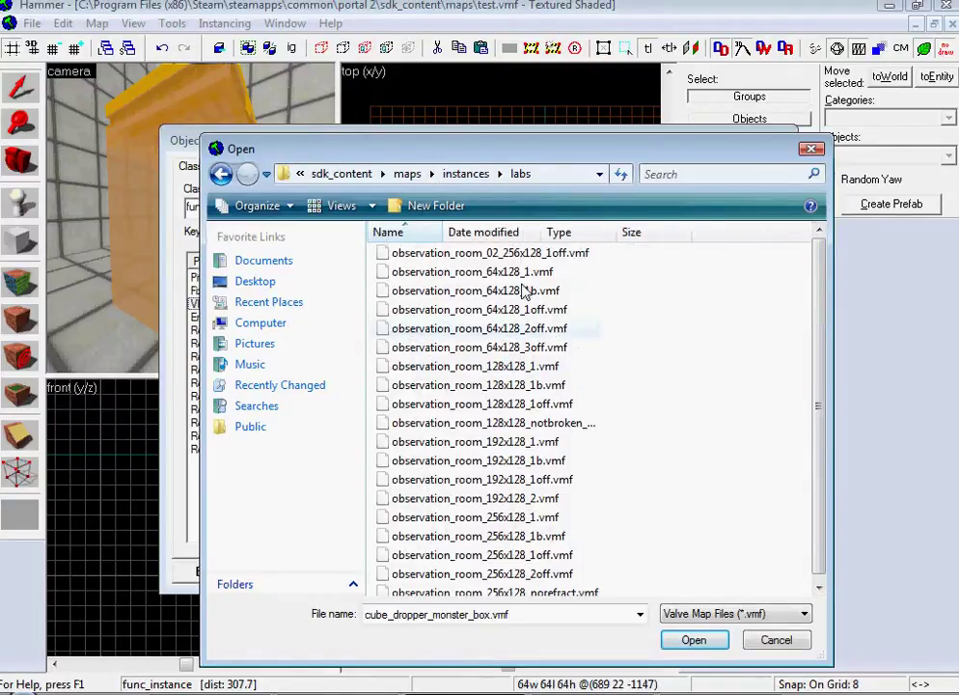
pyautogui.scroll(-1, 815, 380)
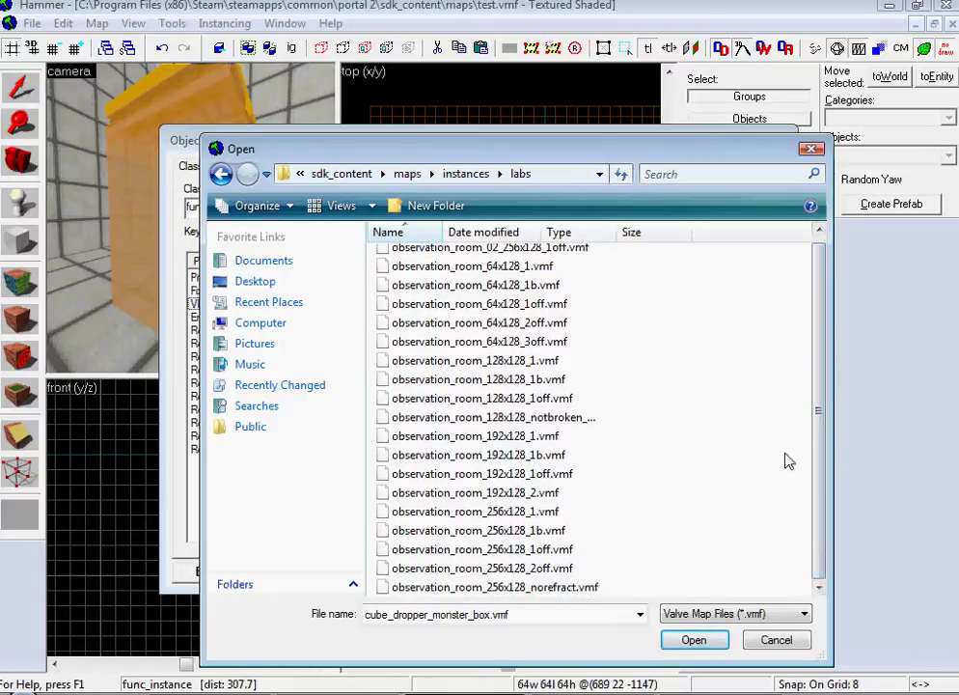
# Step: Look through the instances' lights folder from start to end, including swinging_ceiling_light.vmf
pyautogui.click(466, 173)
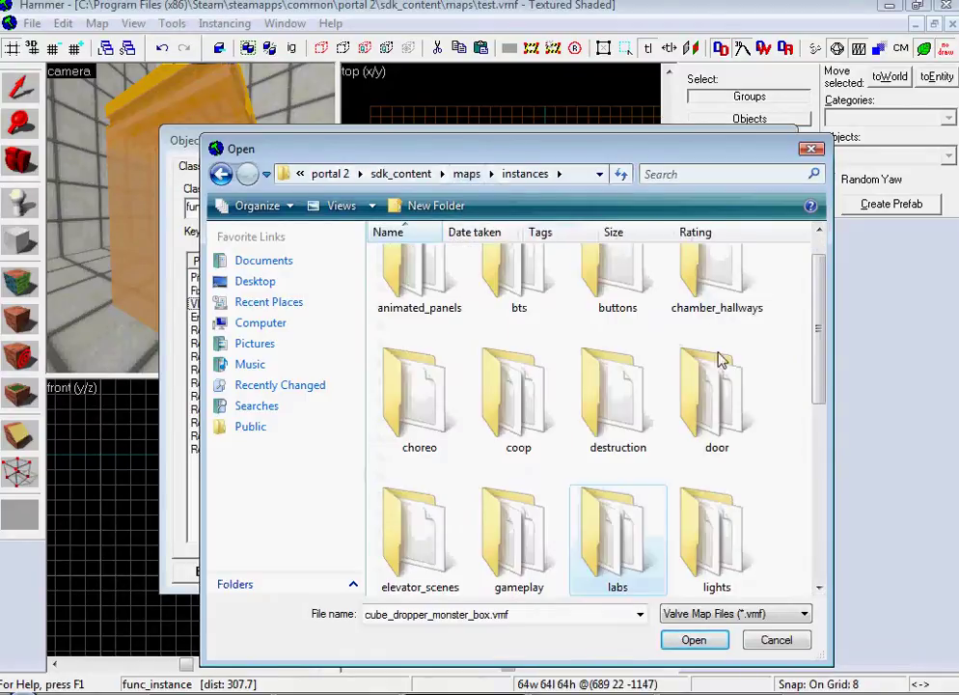
pyautogui.doubleClick(721, 536)
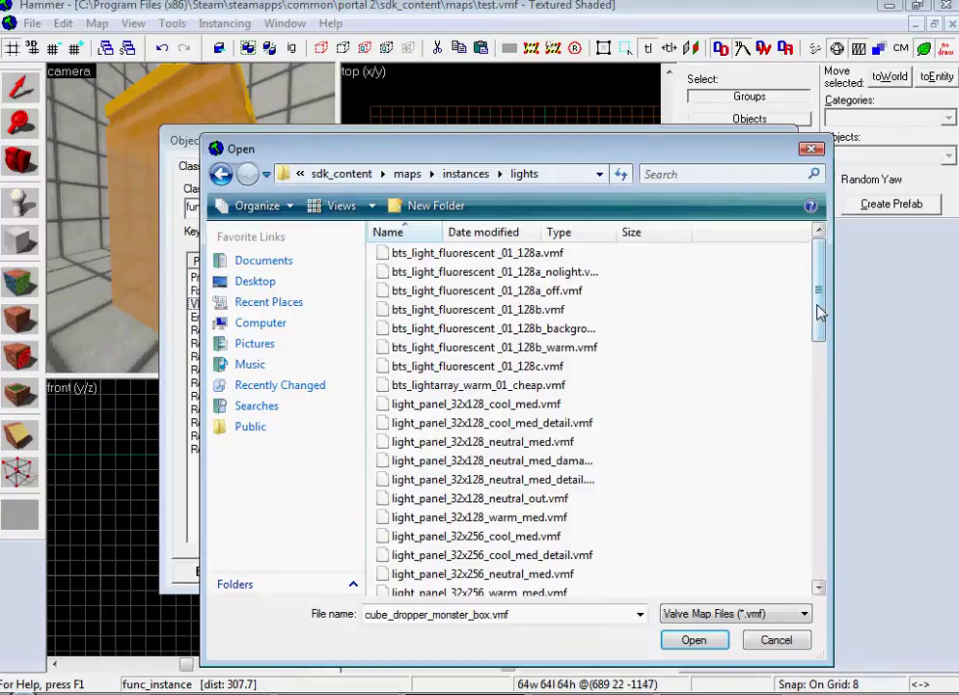
pyautogui.moveTo(818, 309); pyautogui.dragTo(847, 518)
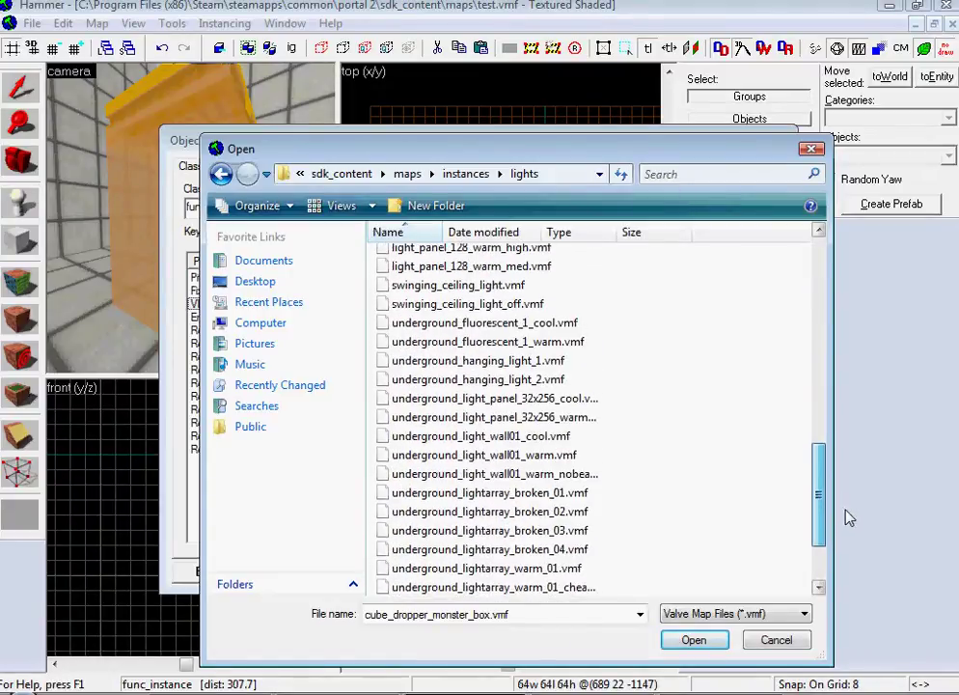
pyautogui.click(473, 286)
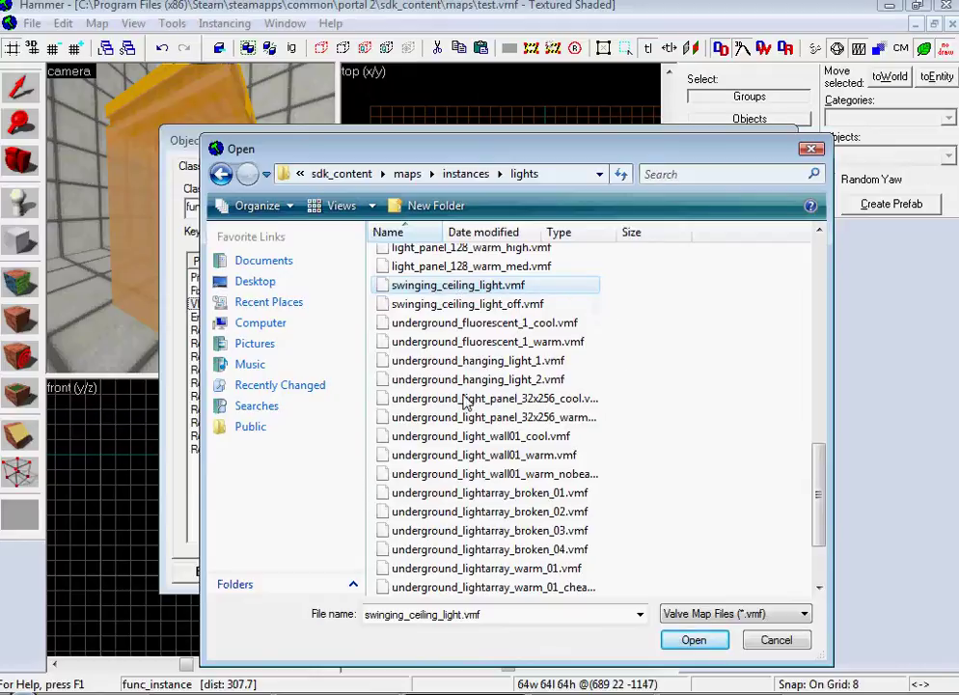
pyautogui.scroll(-2, 827, 573)
pyautogui.moveTo(828, 564); pyautogui.dragTo(582, 325)
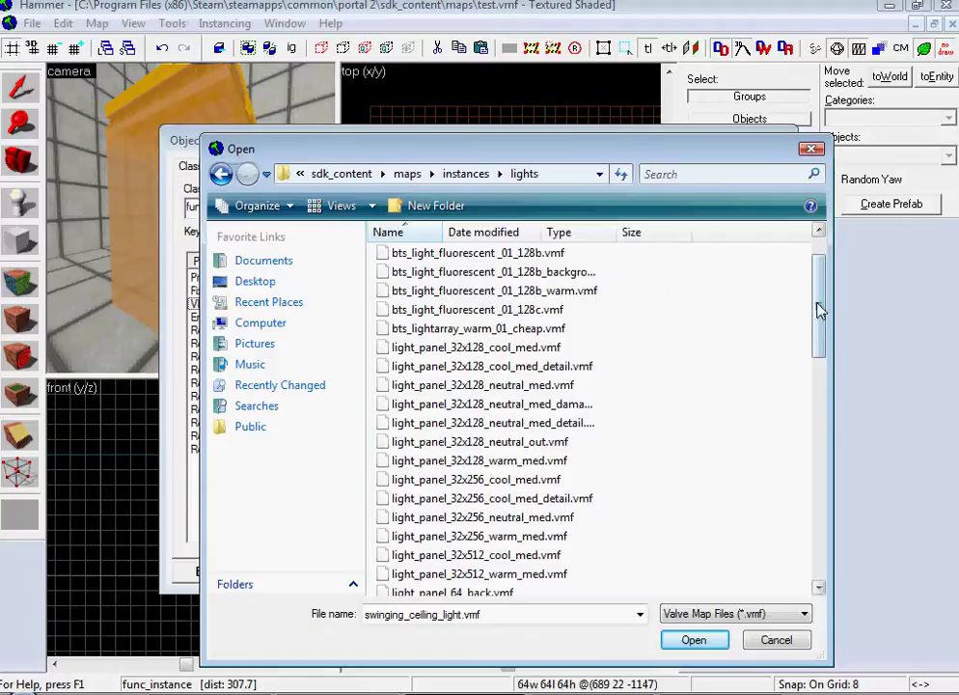
pyautogui.moveTo(818, 306); pyautogui.dragTo(822, 268)
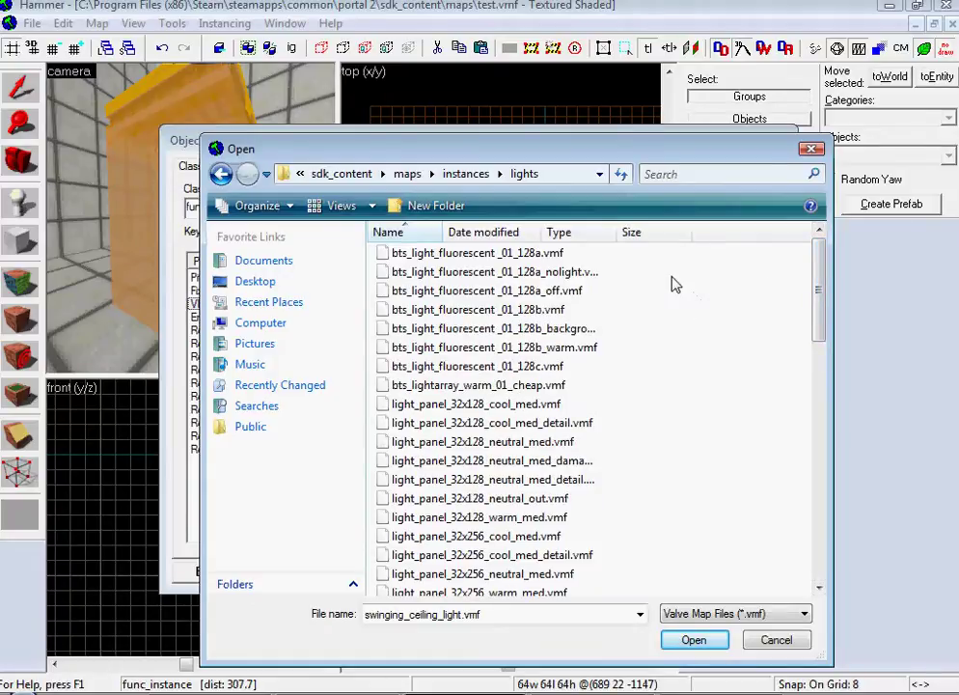
# Step: Open the instances' monitors folder, set the instance's VMF file to wheatley_bigscreen.vmf and apply it
pyautogui.click(466, 173)
pyautogui.moveTo(828, 335); pyautogui.dragTo(576, 413)
pyautogui.doubleClick(418, 396)
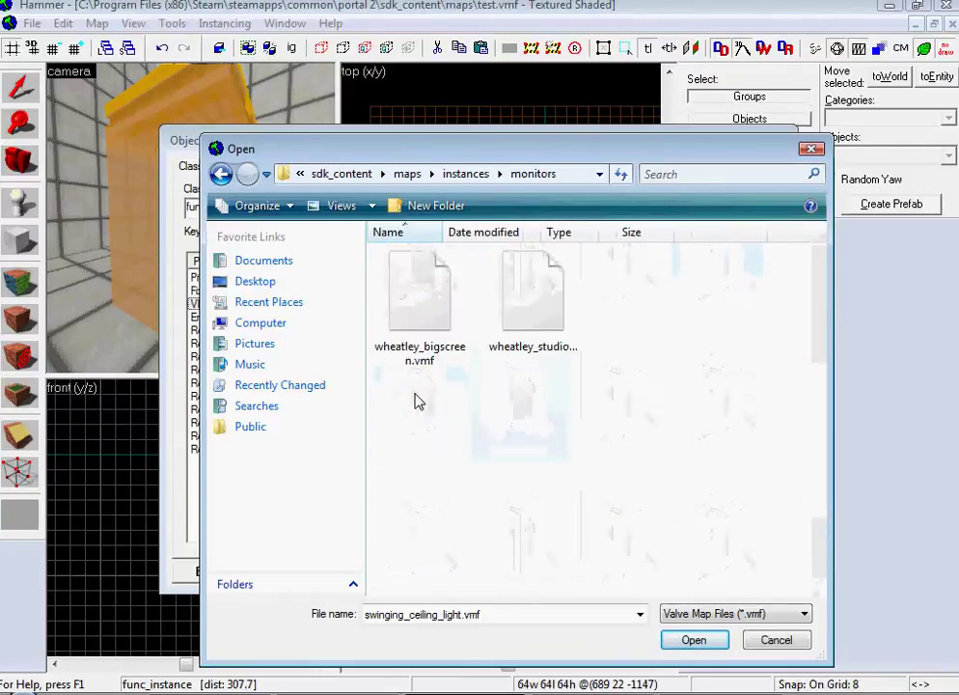
pyautogui.click(446, 320)
pyautogui.click(530, 315)
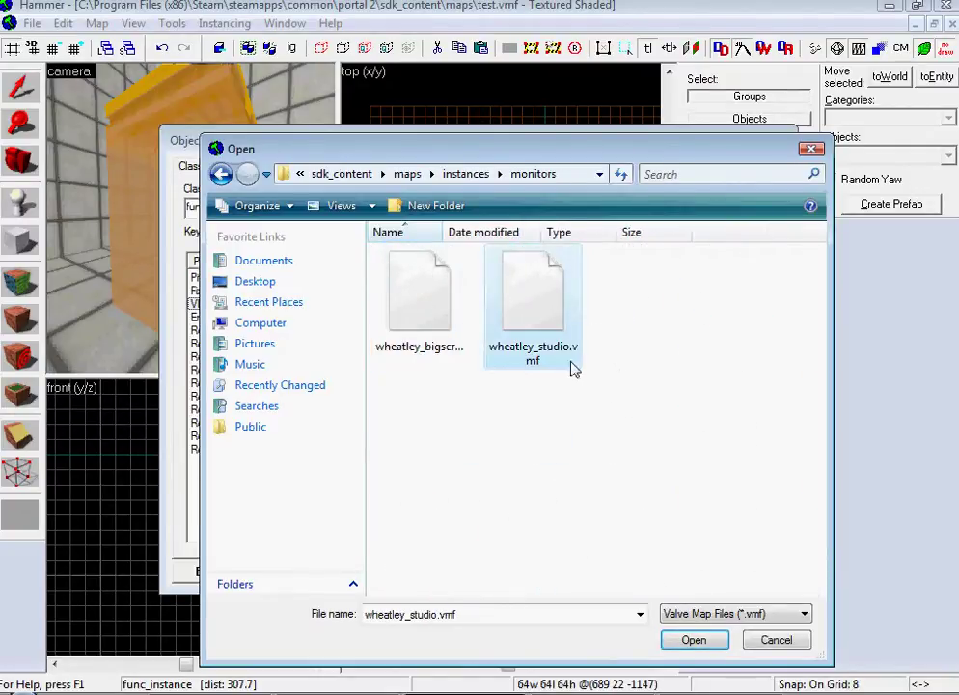
pyautogui.doubleClick(412, 307)
pyautogui.click(741, 572)
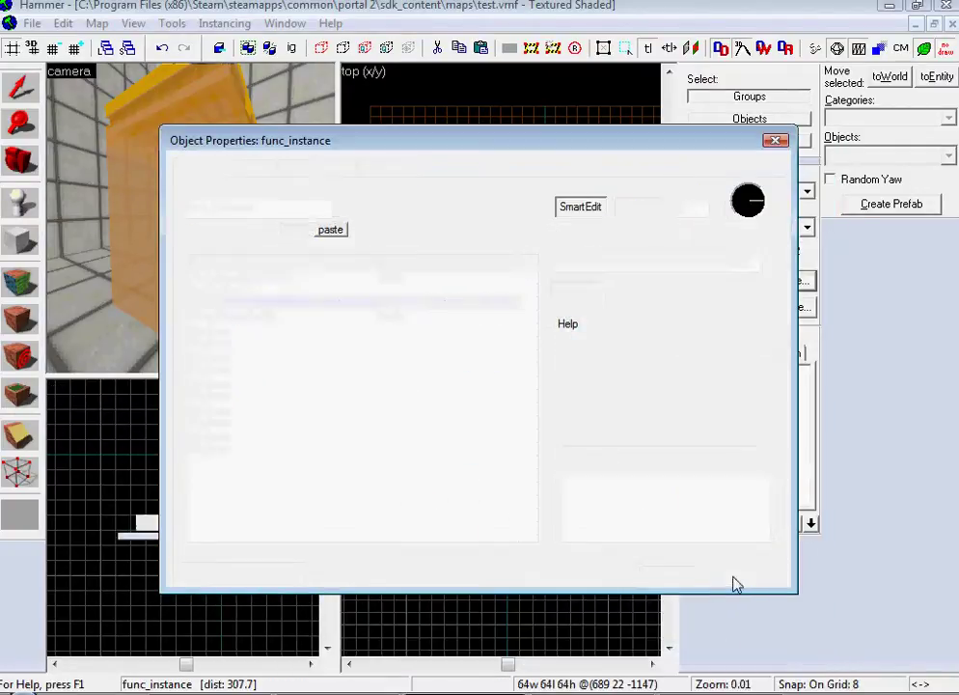
# Step: Raise the monitor instance in the side view so that it stands on the room's floor
pyautogui.press('z')
pyautogui.press('w')
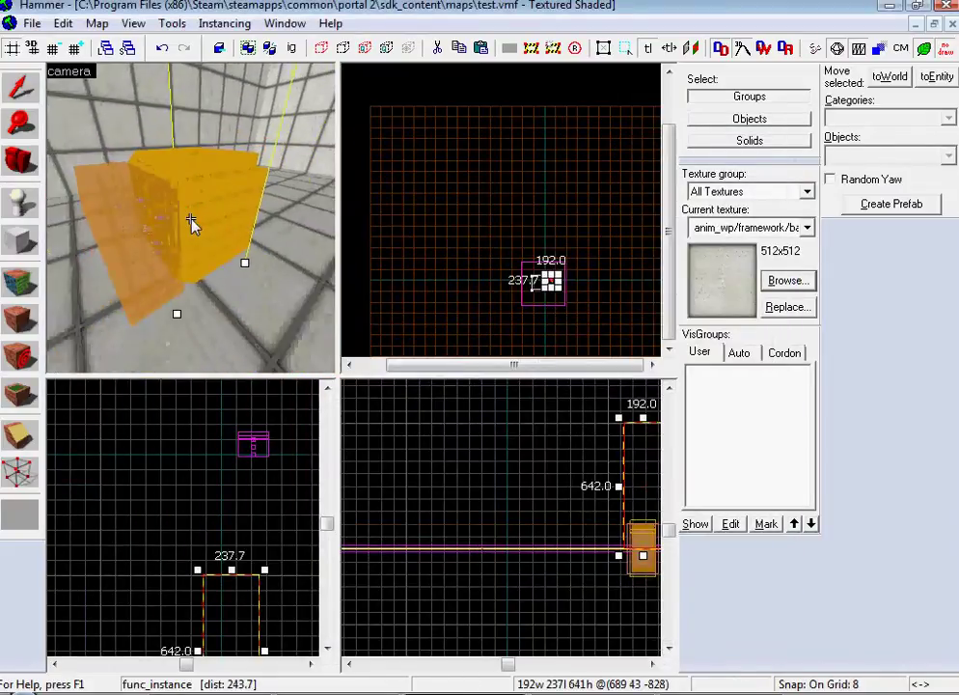
pyautogui.press('z')
pyautogui.click(196, 220)
pyautogui.scroll(-3, 583, 453)
pyautogui.moveTo(614, 478); pyautogui.dragTo(615, 467)
pyautogui.press('z')
pyautogui.press('s')
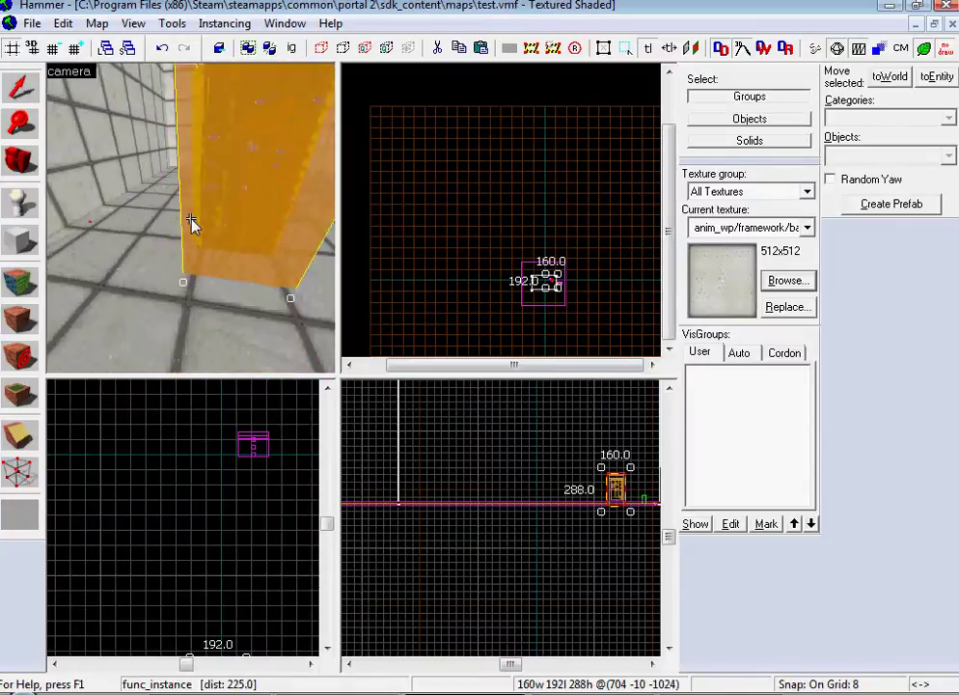
# Step: Place a new info_player_start entity on the tiled wall away from the monitor instance and open its properties
pyautogui.press('w')
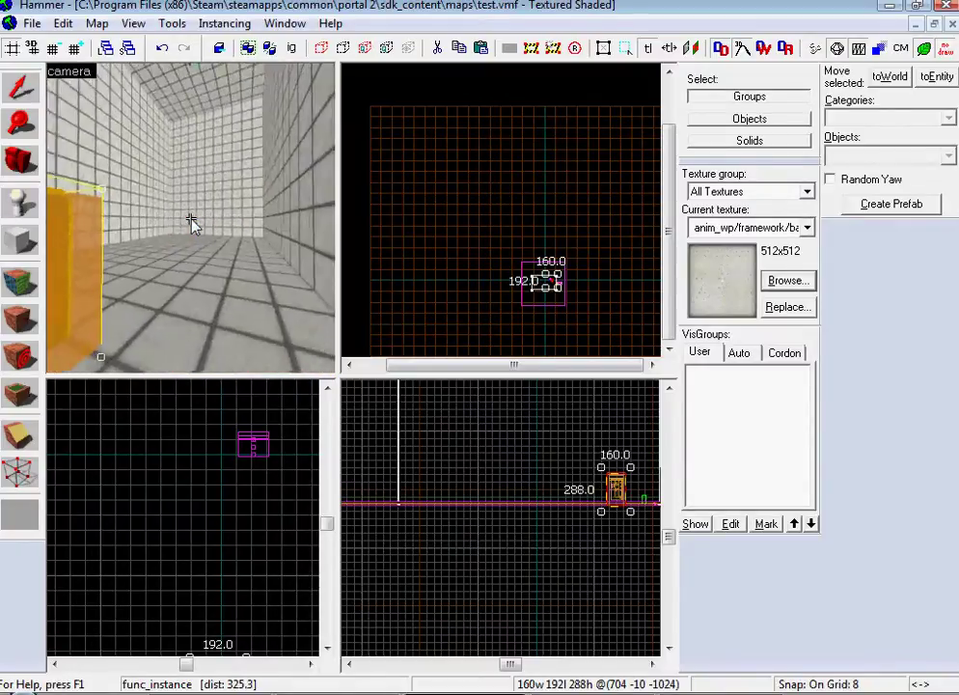
pyautogui.press('s')
pyautogui.press('z')
pyautogui.click(17, 208)
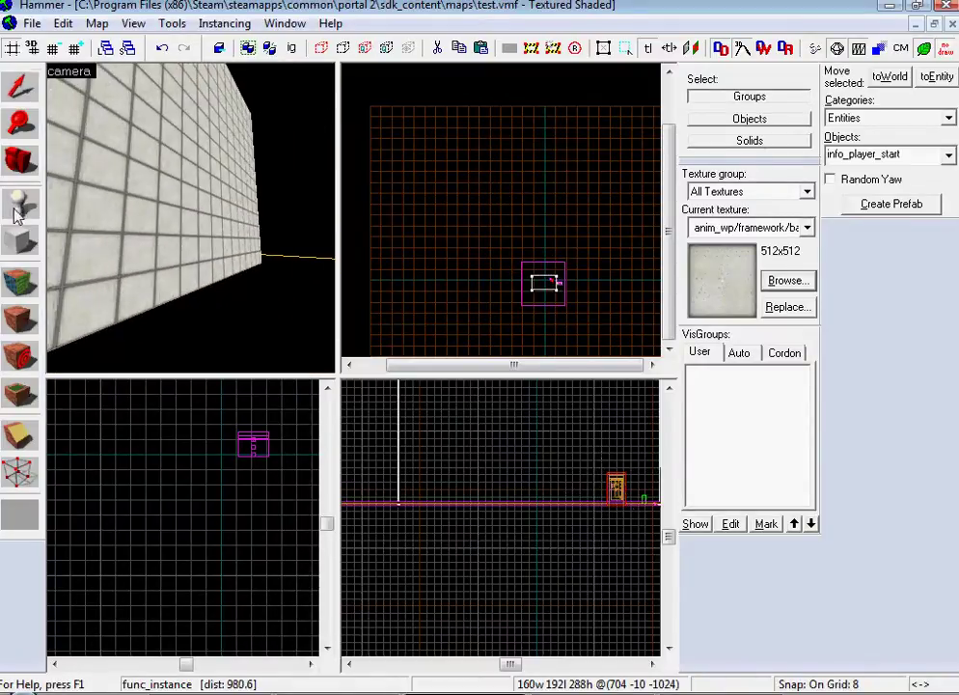
pyautogui.click(153, 201)
pyautogui.click(23, 92)
pyautogui.doubleClick(154, 194)
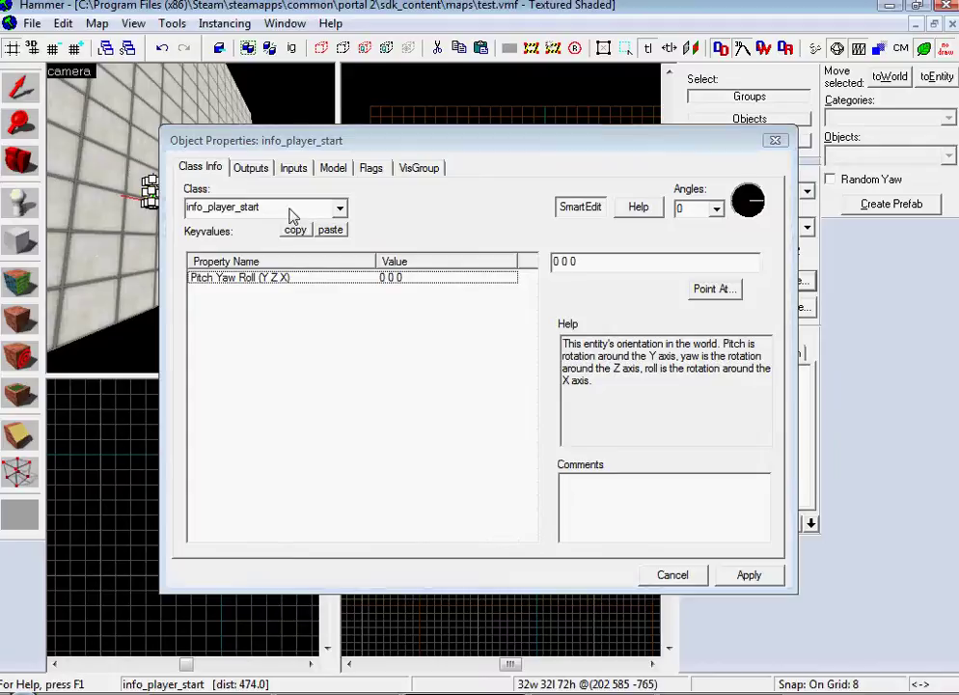
# Step: Change the new entity's class to func_instance and apply it
pyautogui.click(193, 216)
pyautogui.write('m')
pyautogui.press('BackSpace')
pyautogui.write('i')
pyautogui.press('BackSpace')
pyautogui.write('f')
pyautogui.click(266, 233)
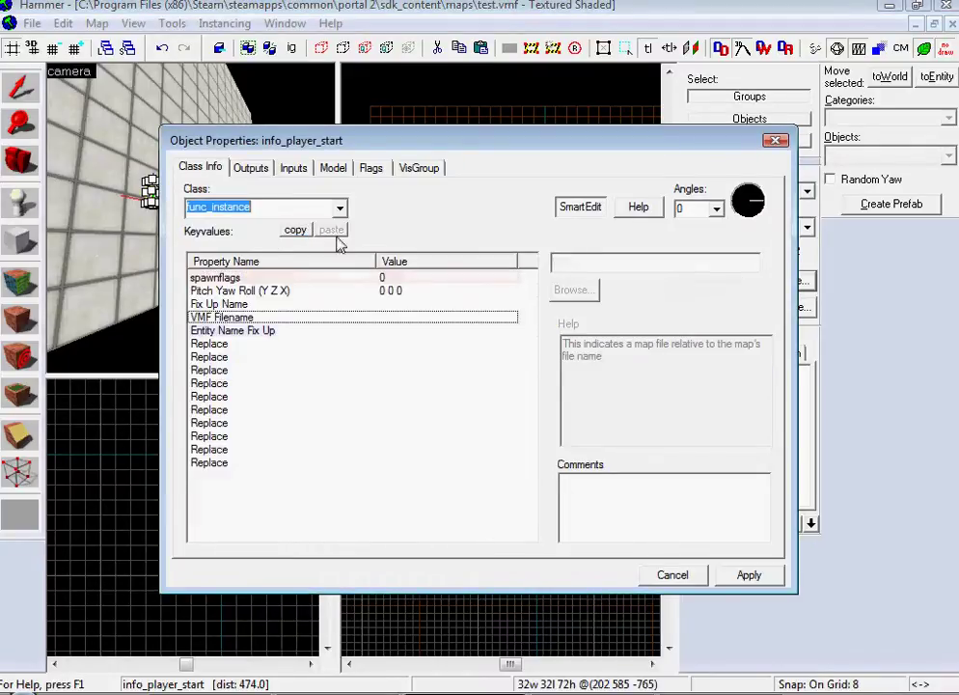
pyautogui.click(750, 574)
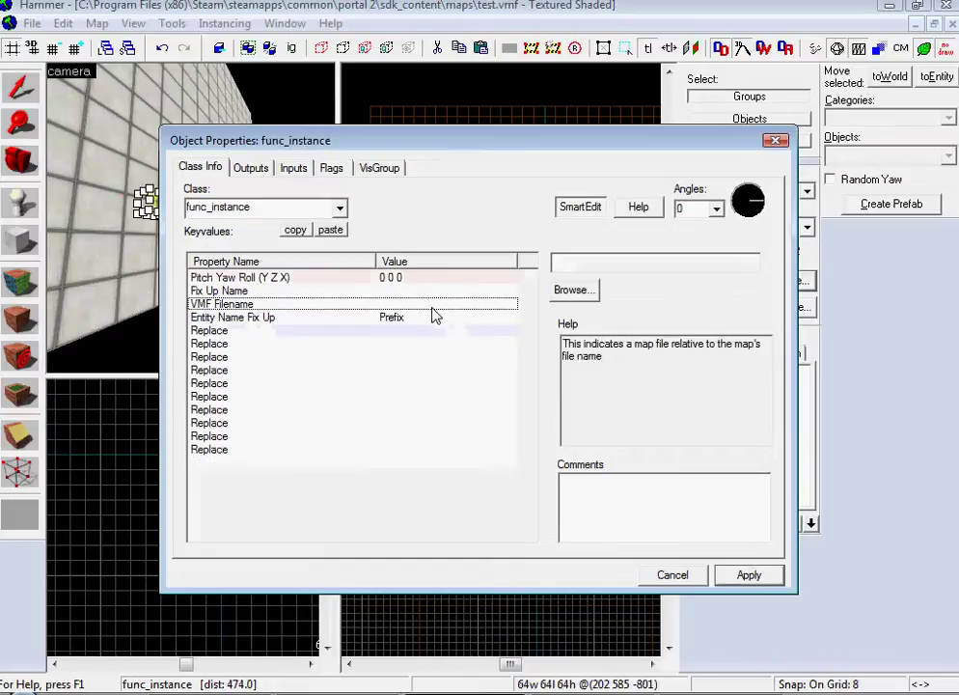
# Step: Set the new instance's VMF file to the Wheatley map beginning wheatley_s in the instances' monitors folder and apply it
pyautogui.click(574, 290)
pyautogui.doubleClick(533, 310)
pyautogui.click(749, 575)
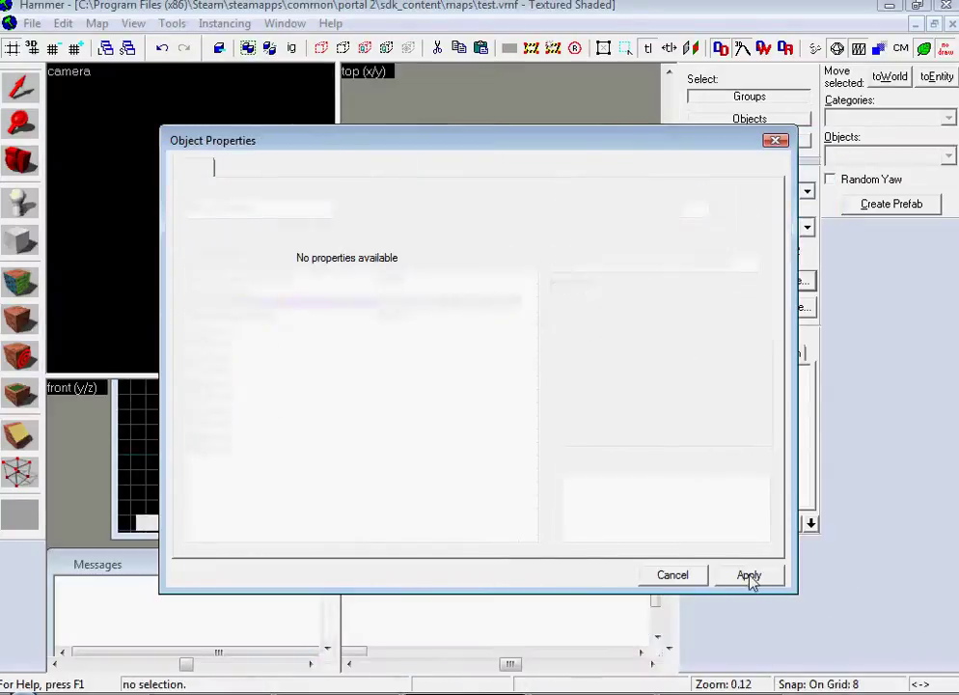
pyautogui.press('Escape')
# Step: Move the large Wheatley instance out of the room in the top view, inspect its interior and deselect it
pyautogui.scroll(-5, 190, 224)
pyautogui.scroll(-2, 600, 450)
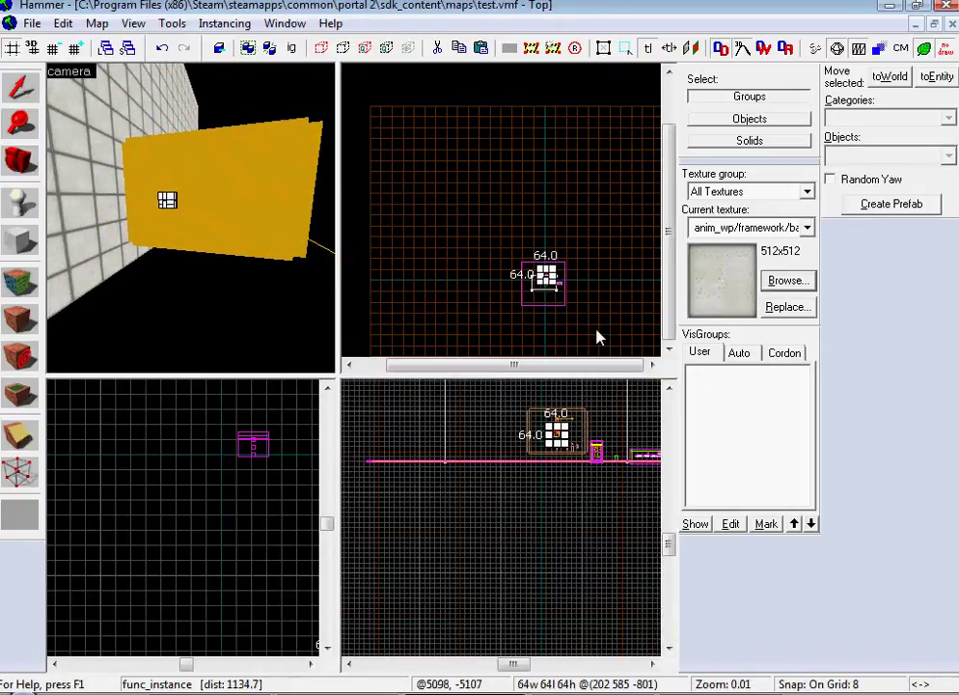
pyautogui.scroll(6, 543, 257)
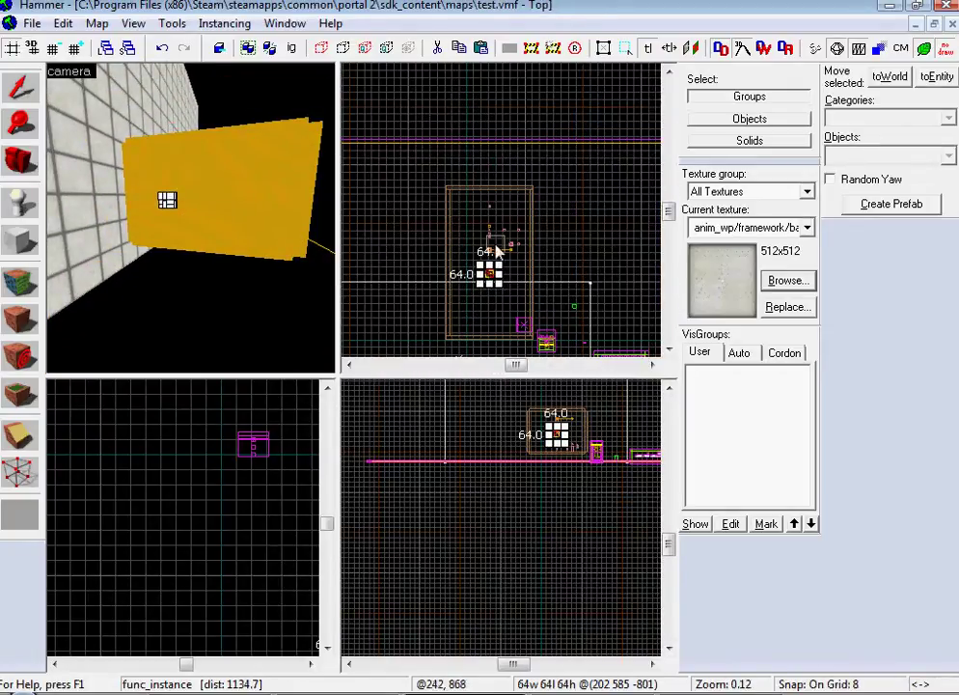
pyautogui.click(488, 238)
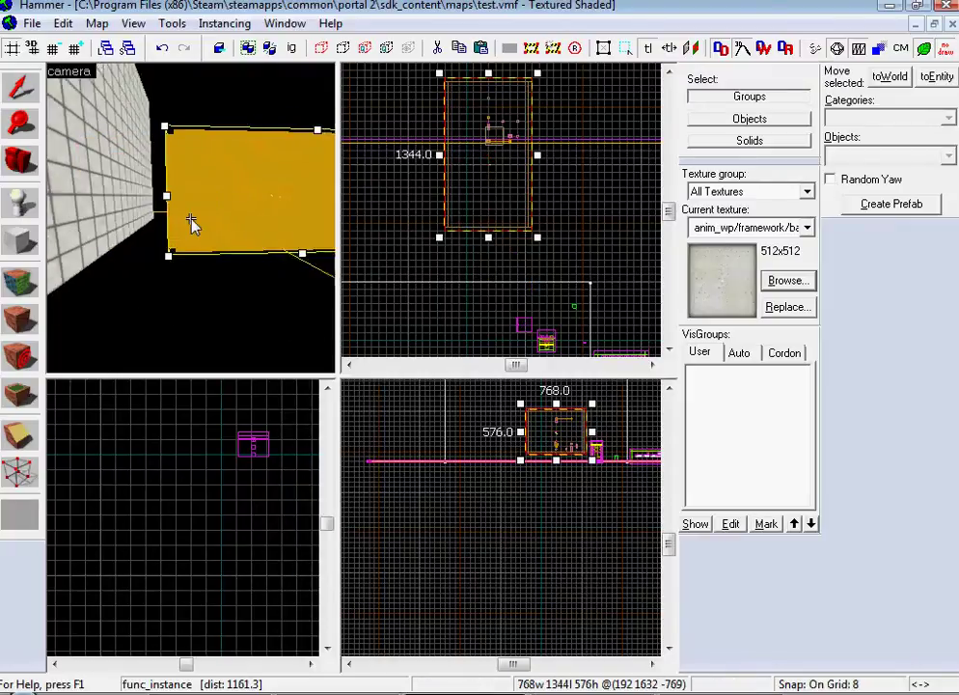
pyautogui.scroll(6, 191, 223)
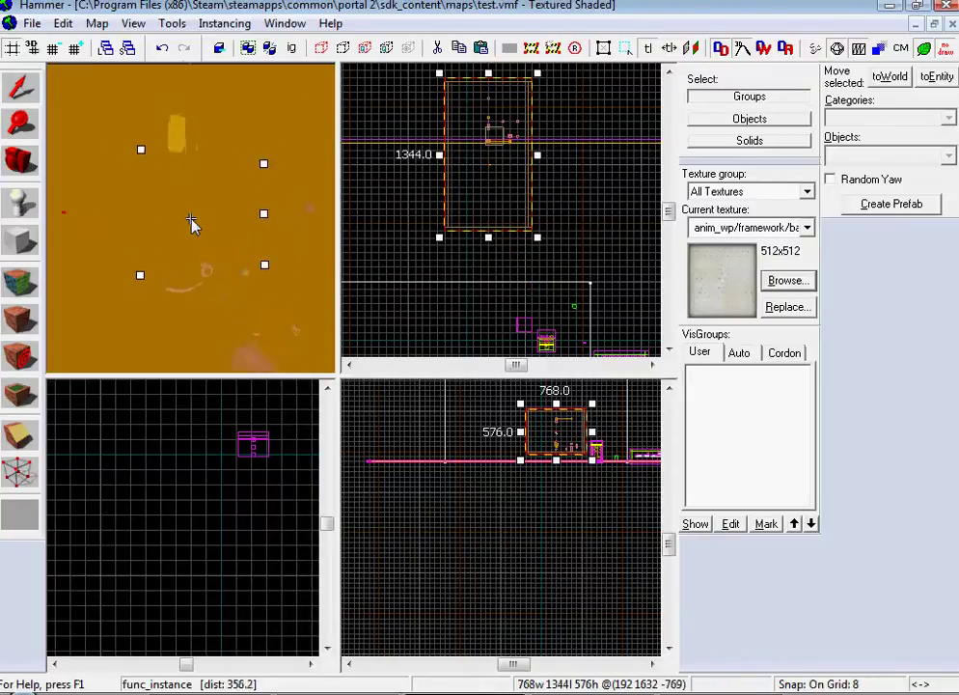
pyautogui.scroll(3, 193, 223)
pyautogui.click(590, 208)
# Step: Set the big-screen monitor instance's Fix Up Name to wheatley, apply it and close its properties
pyautogui.press('z')
pyautogui.press('w')
pyautogui.press('w')
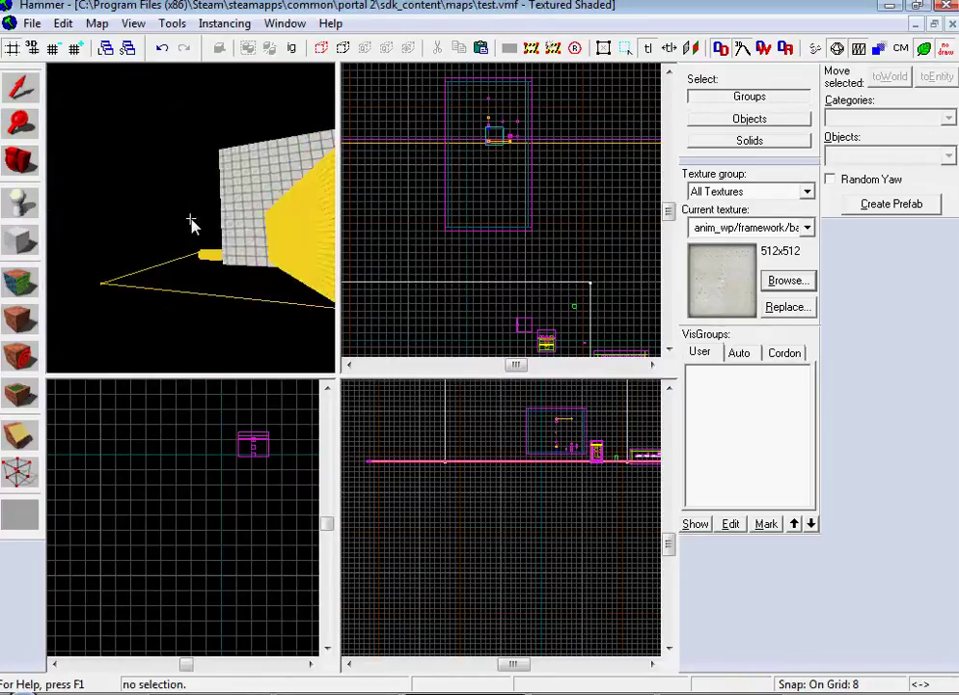
pyautogui.press('w')
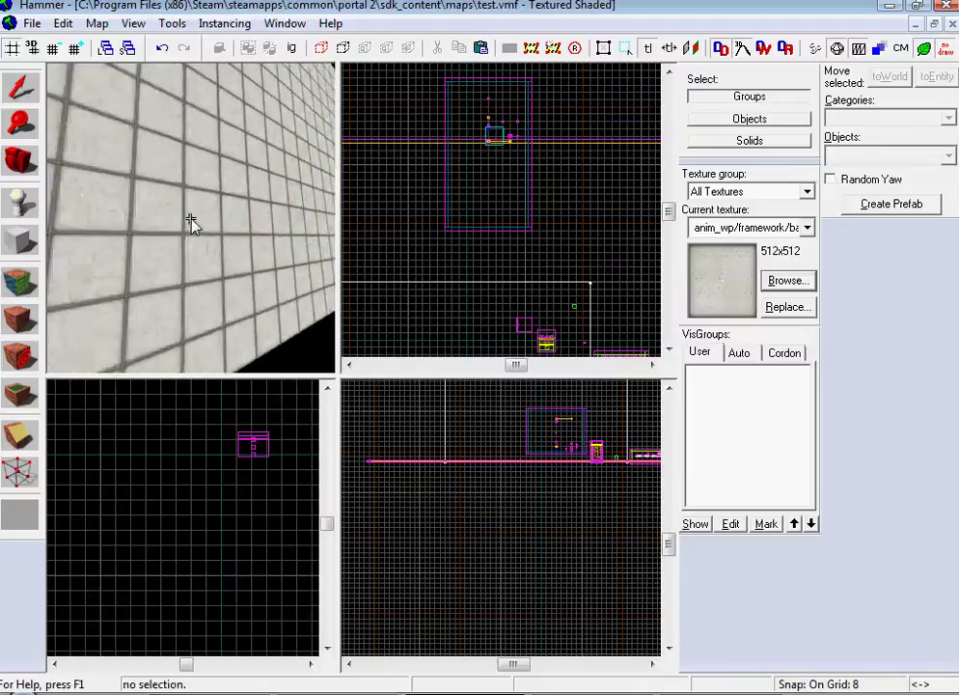
pyautogui.press('w')
pyautogui.press('s')
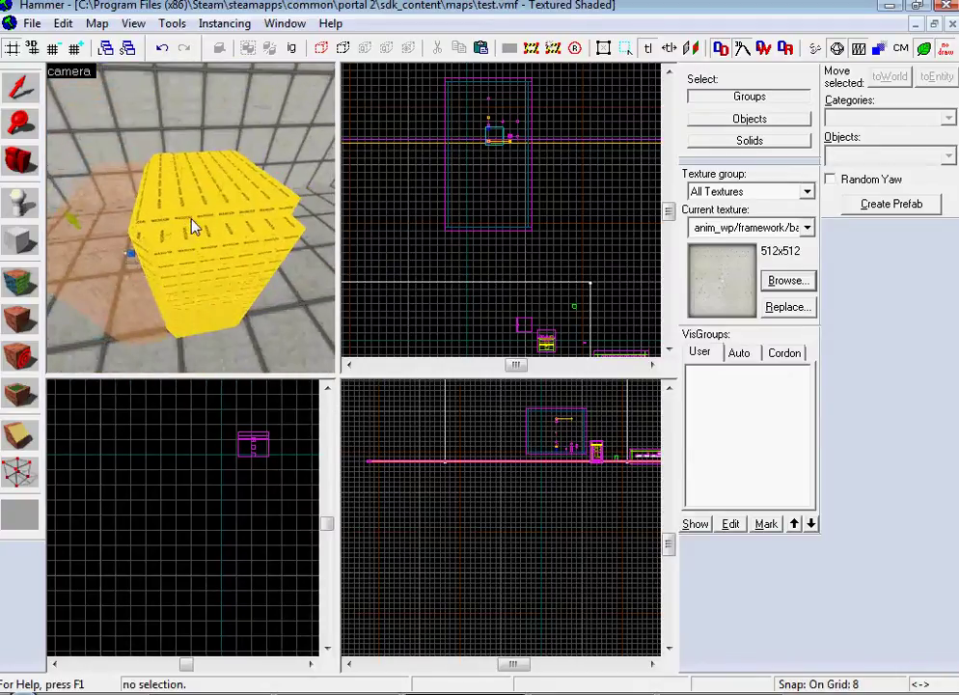
pyautogui.click(192, 225)
pyautogui.hotkey('alt', 'Return')
pyautogui.click(405, 291)
pyautogui.click(592, 262)
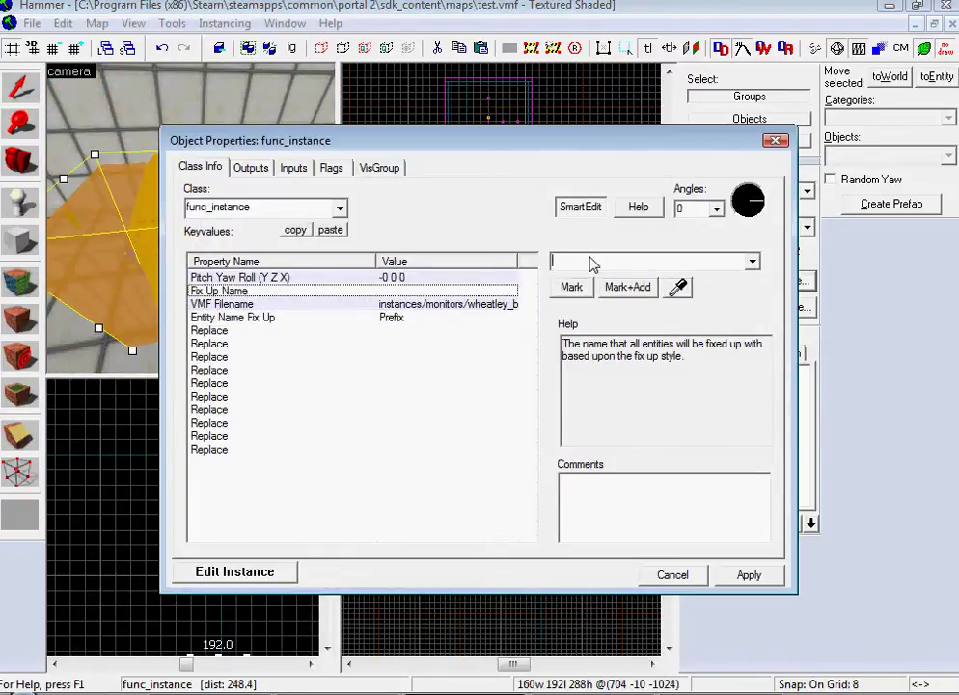
pyautogui.write('wheatley')
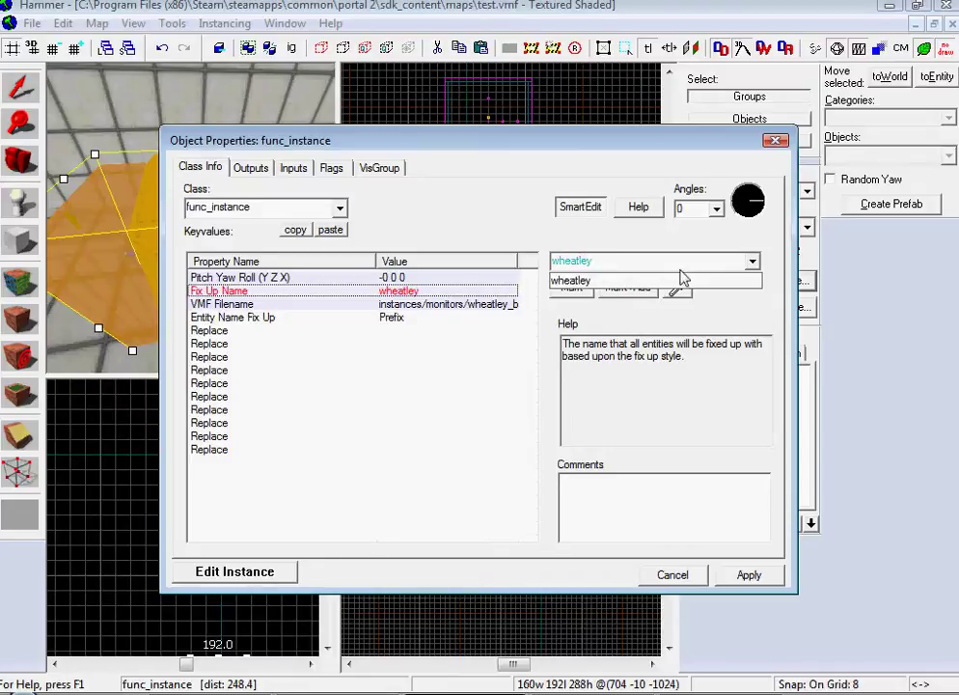
pyautogui.click(762, 576)
pyautogui.click(670, 574)
# Step: Set the Fix Up Name of the large Wheatley instance outside the room to wheatleystupd, apply it and close its properties
pyautogui.press('w')
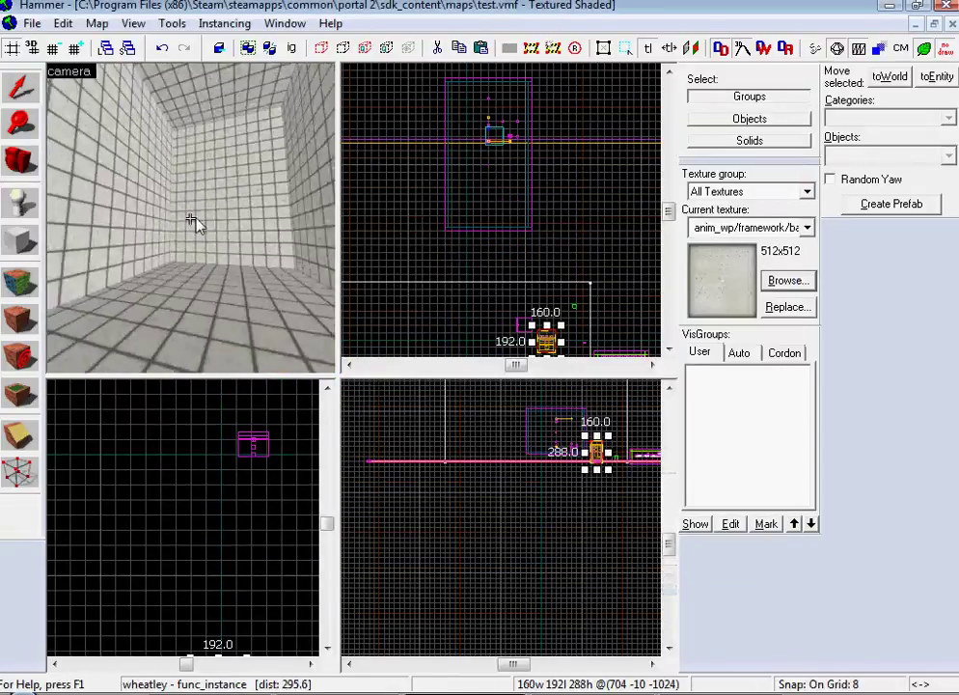
pyautogui.doubleClick(191, 221)
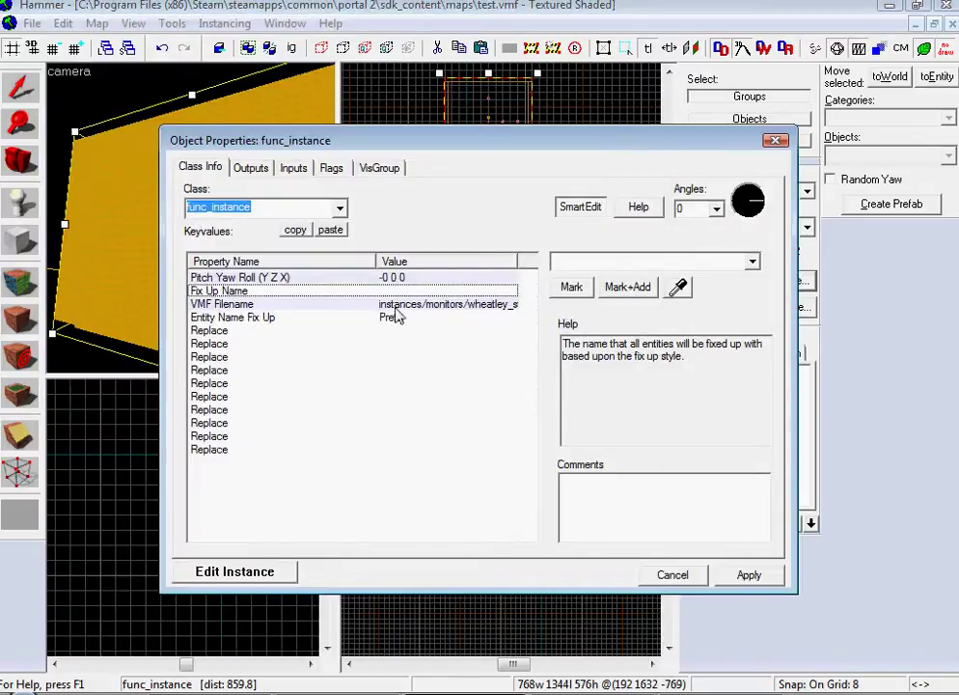
pyautogui.write('w')
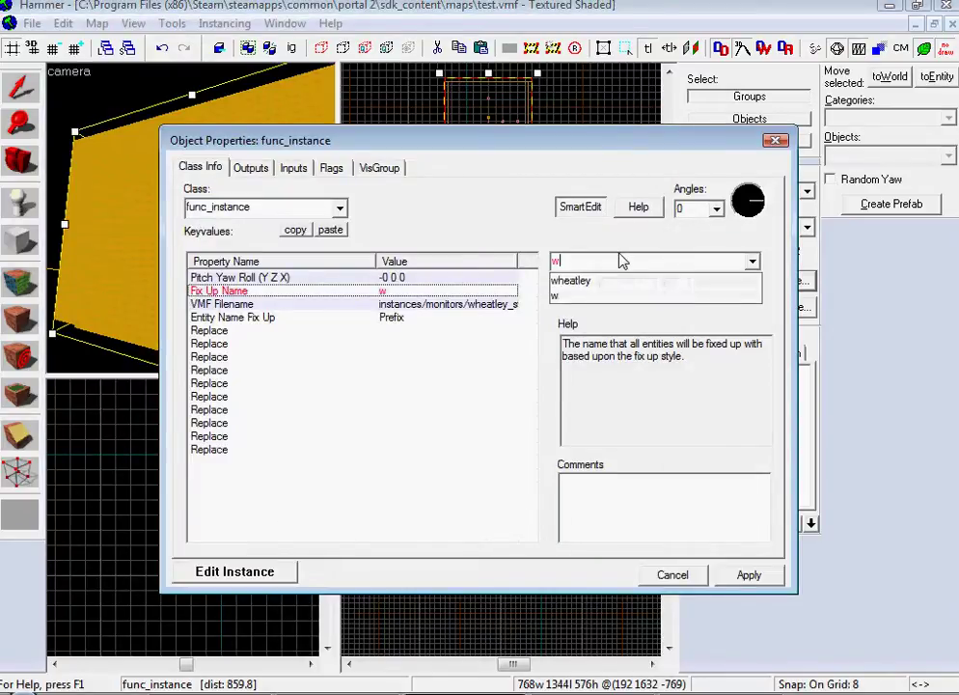
pyautogui.write('heatley s')
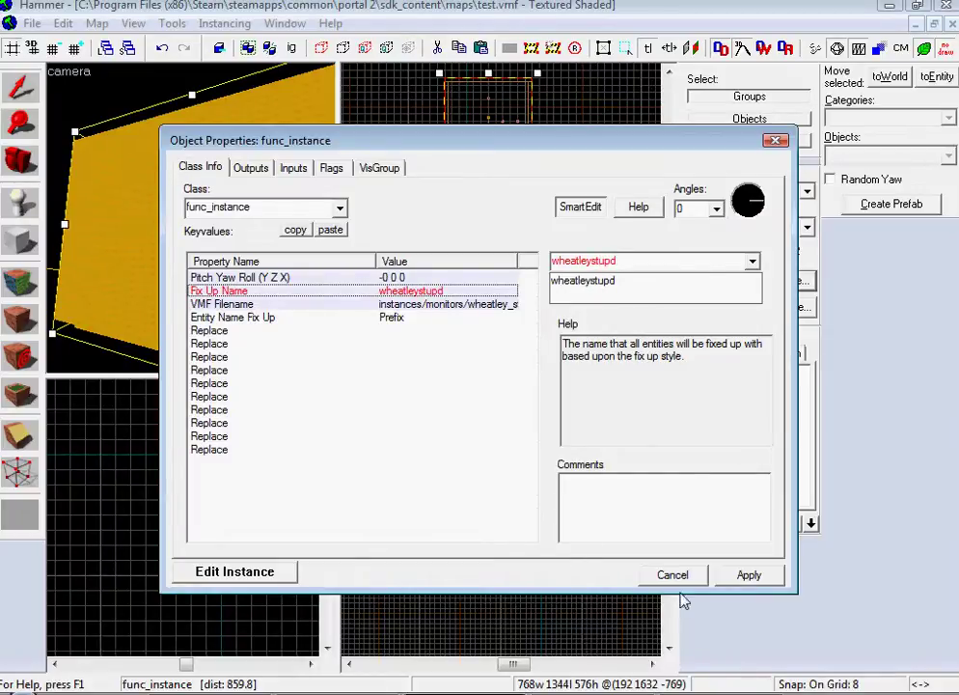
pyautogui.click(748, 575)
pyautogui.click(672, 575)
# Step: Open the outputs of the logic_auto entity on the room's floor and add a new output entry
pyautogui.press('w')
pyautogui.press('w')
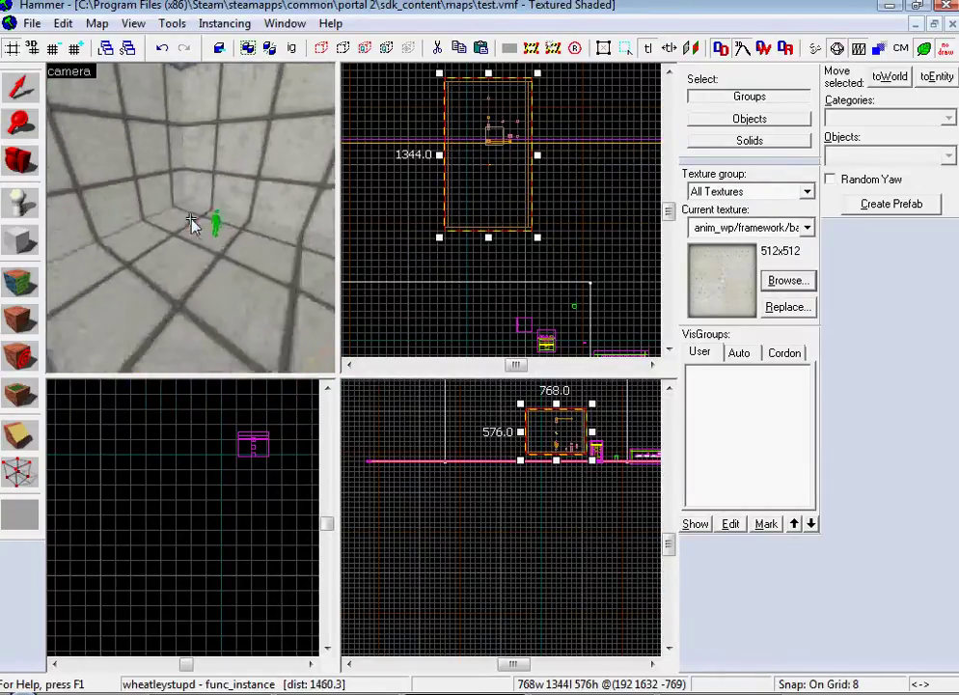
pyautogui.press('w')
pyautogui.click(181, 225)
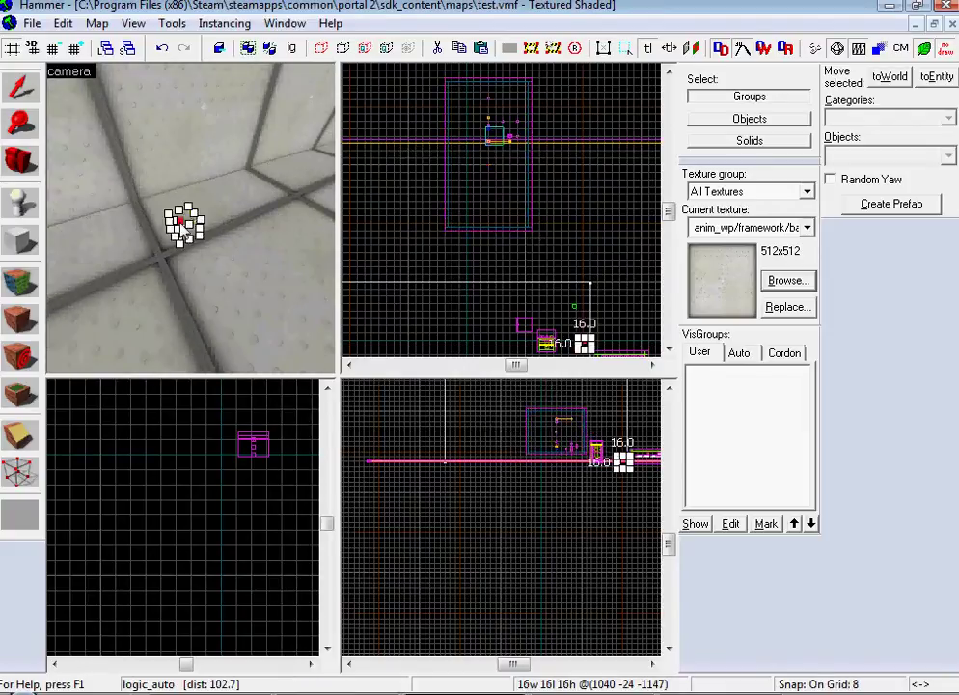
pyautogui.hotkey('alt', 'Return')
pyautogui.click(250, 168)
pyautogui.click(307, 533)
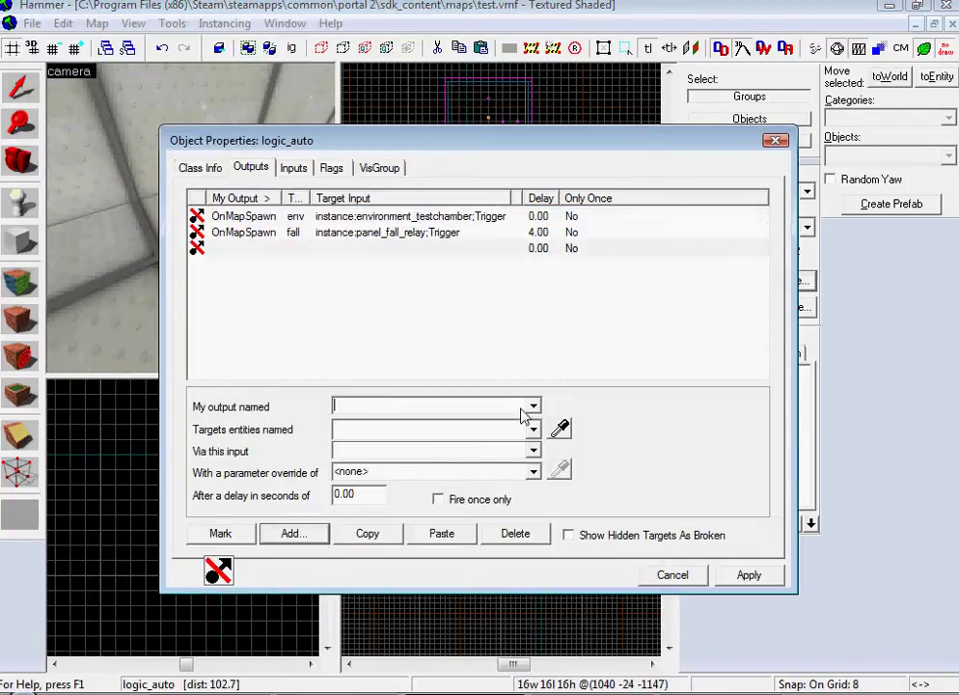
# Step: Define the new logic_auto output as OnMapSpawn targeting wheatley via instance:relay_enable_screen;Trigger and apply it
pyautogui.click(531, 406)
pyautogui.click(497, 449)
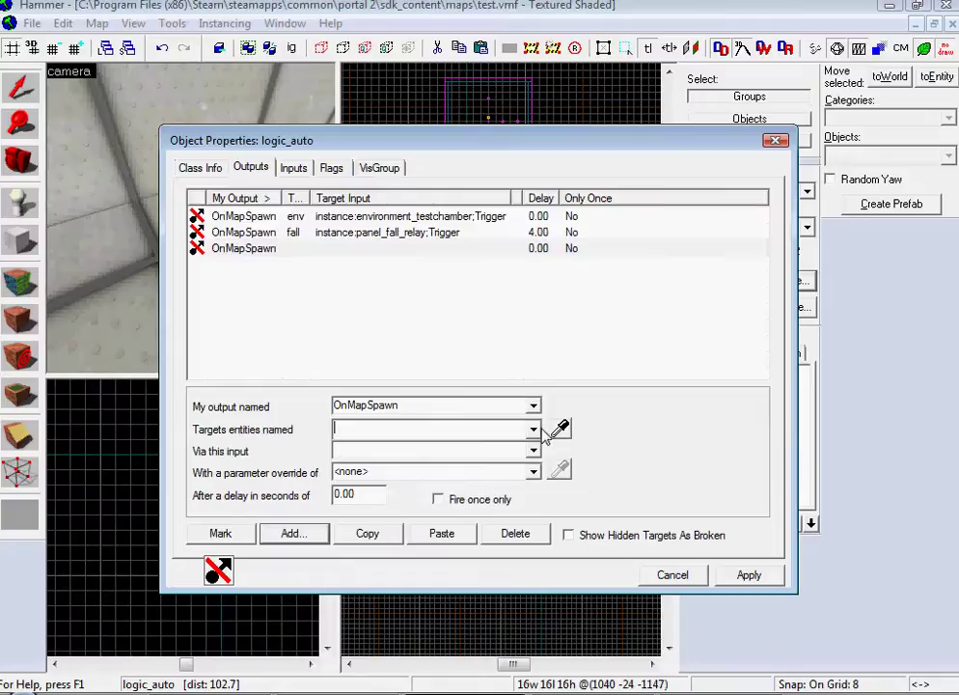
pyautogui.click(532, 429)
pyautogui.click(492, 479)
pyautogui.click(532, 451)
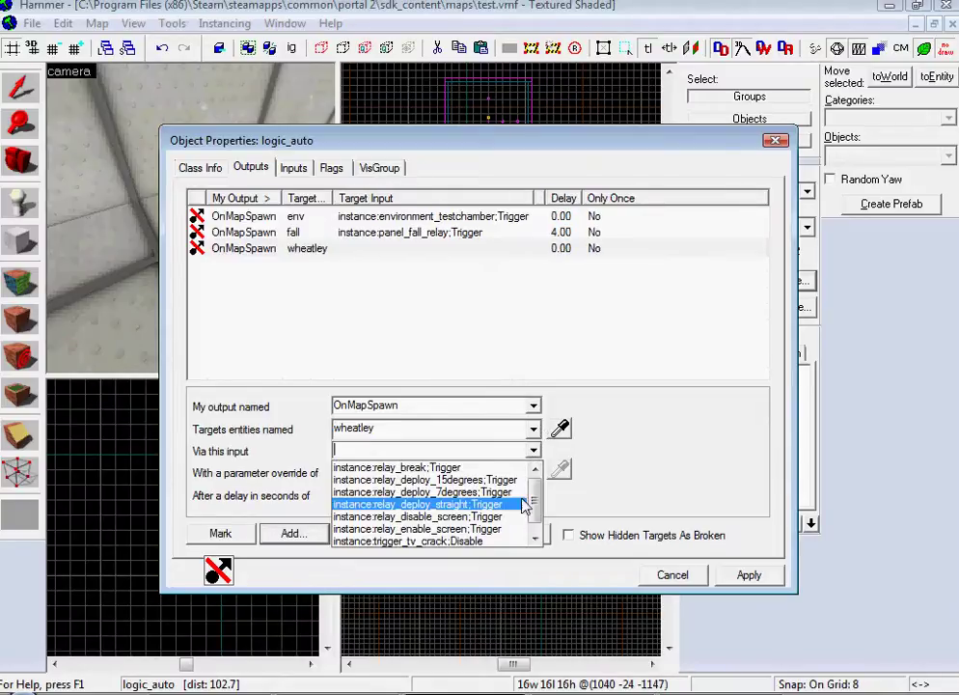
pyautogui.scroll(-1, 537, 524)
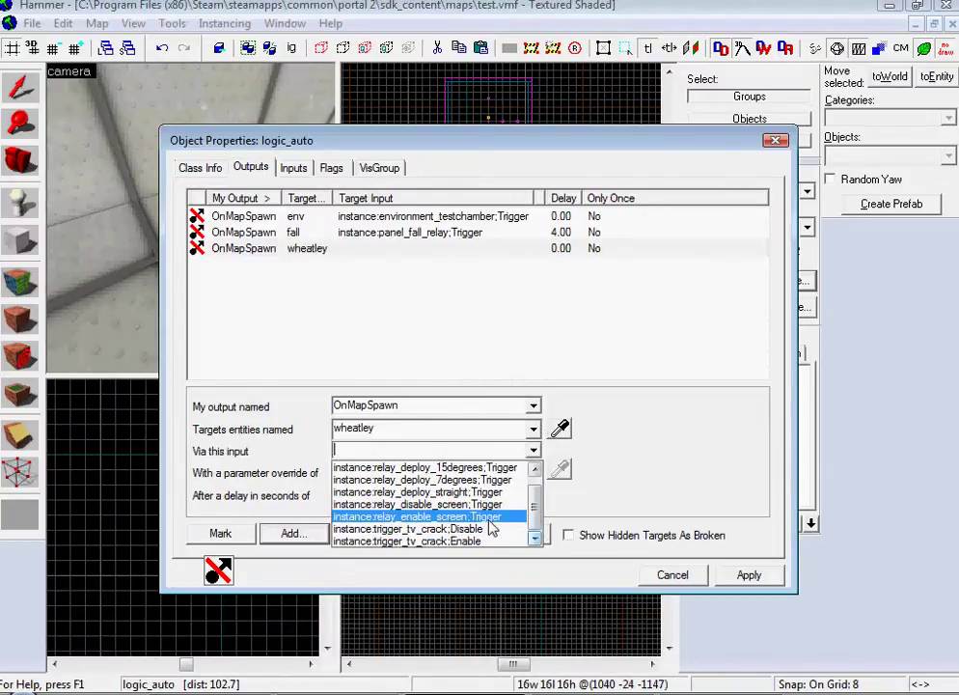
pyautogui.click(439, 518)
pyautogui.press('Return')
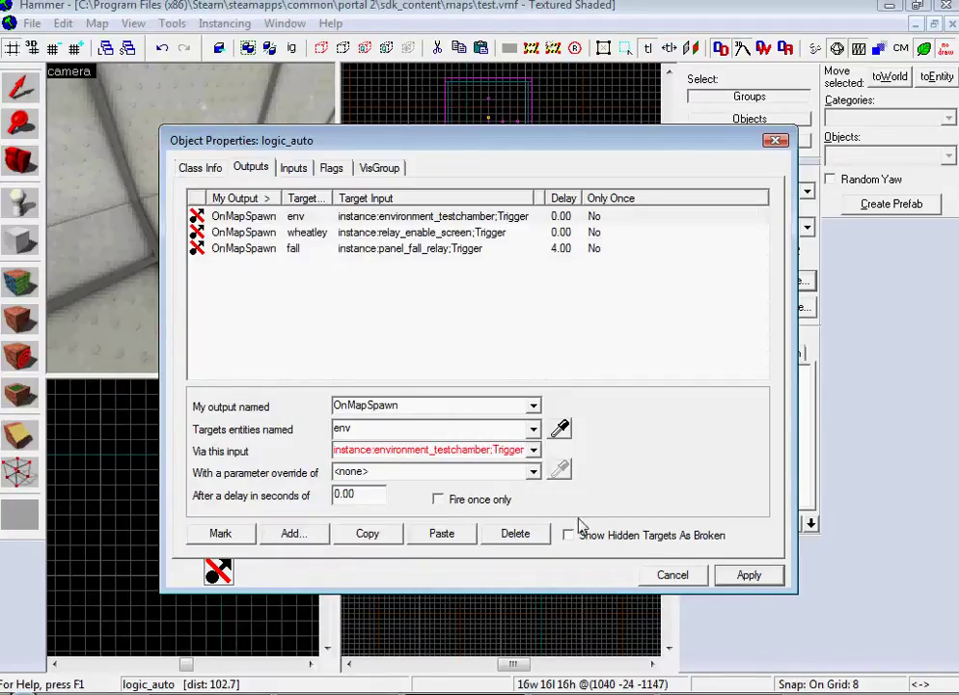
# Step: Add a logic_auto output OnMapSpawn targeting wheatley via instance:relay_deploy_straight;Trigger, apply it and close the properties
pyautogui.click(293, 533)
pyautogui.click(533, 405)
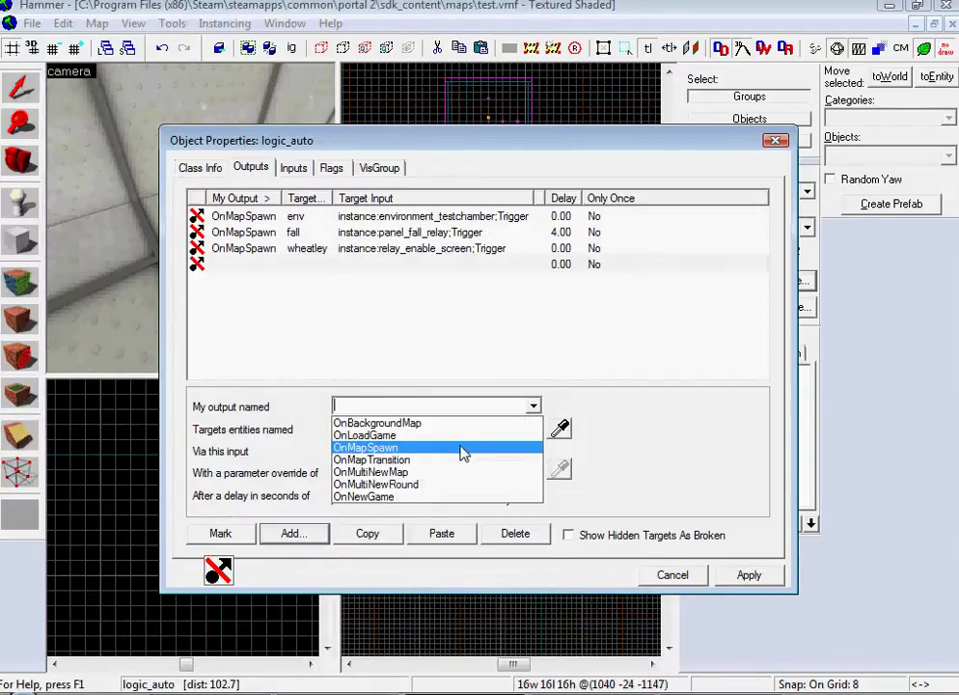
pyautogui.click(531, 441)
pyautogui.click(533, 430)
pyautogui.click(490, 475)
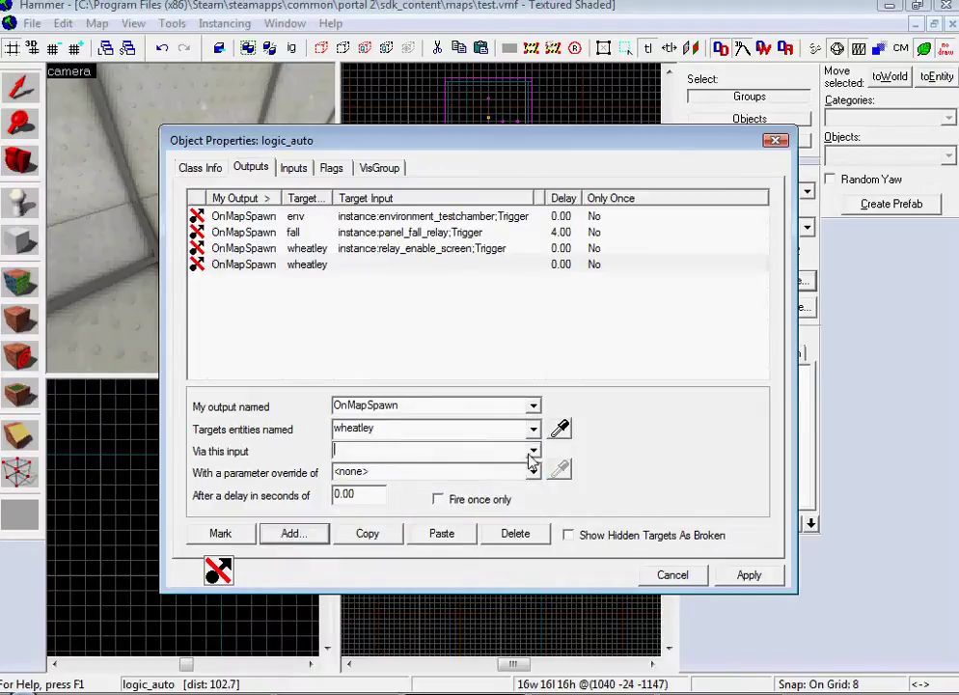
pyautogui.click(533, 451)
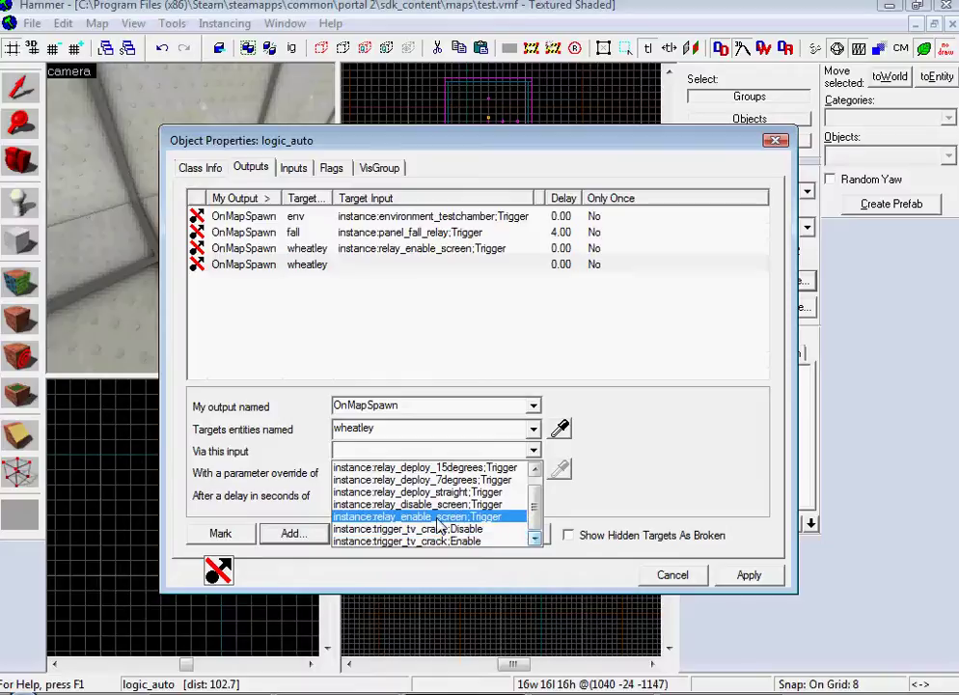
pyautogui.click(417, 491)
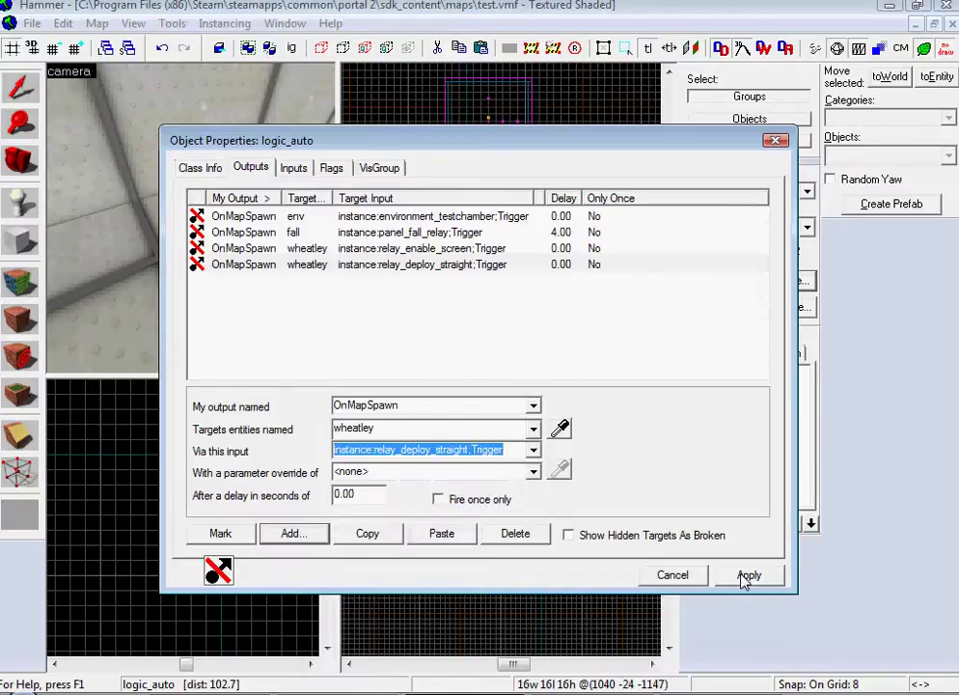
pyautogui.click(745, 577)
pyautogui.click(680, 576)
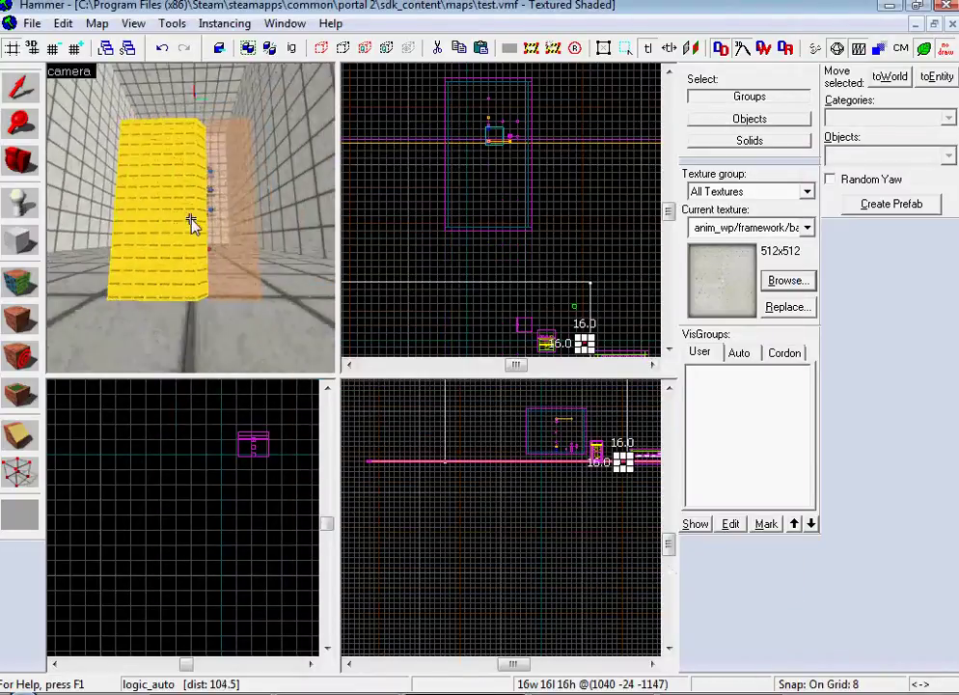
# Step: Reopen the logic_auto entity's outputs and add another output fired by OnMapSpawn
pyautogui.press('w')
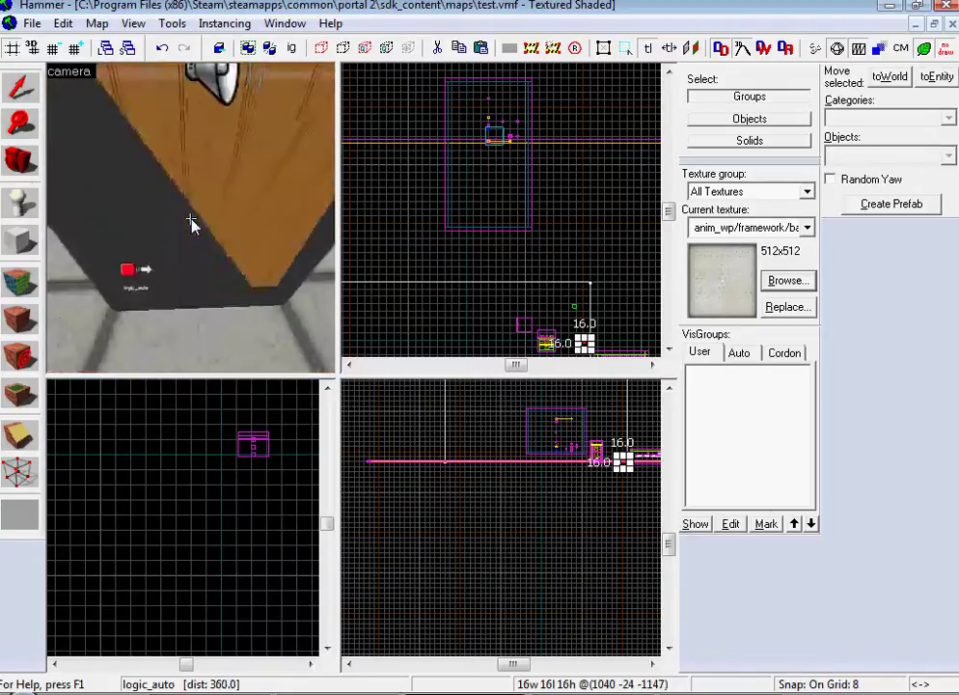
pyautogui.press('s')
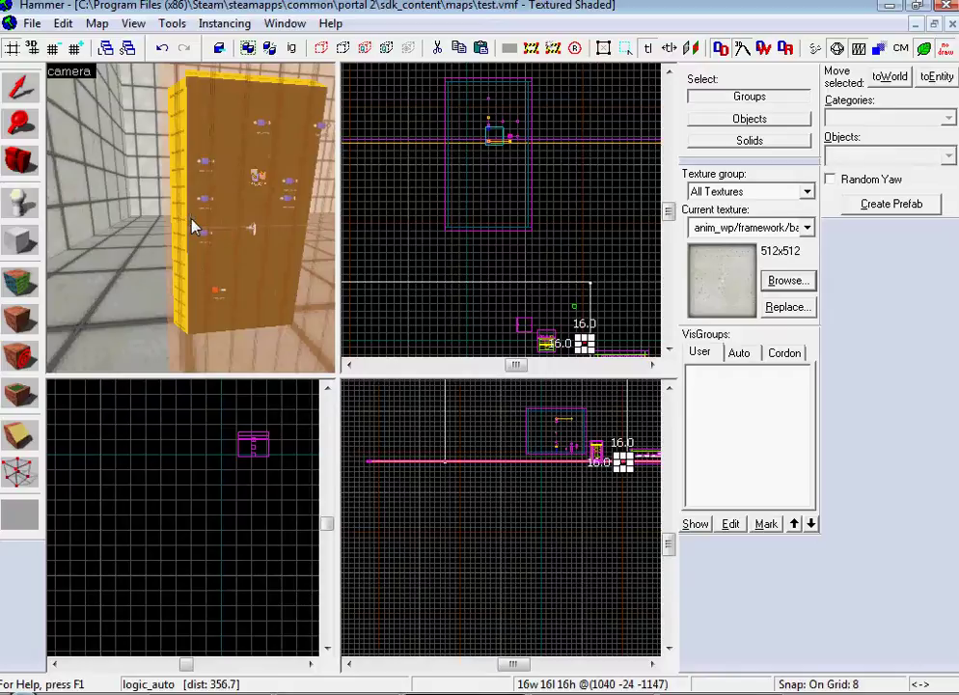
pyautogui.press('w')
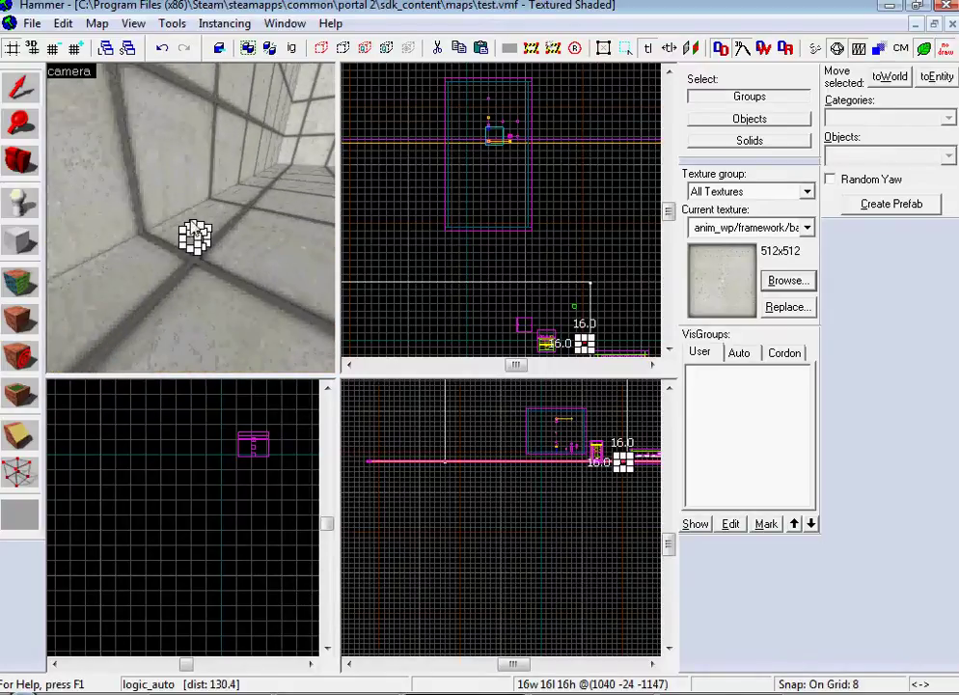
pyautogui.doubleClick(197, 253)
pyautogui.click(246, 170)
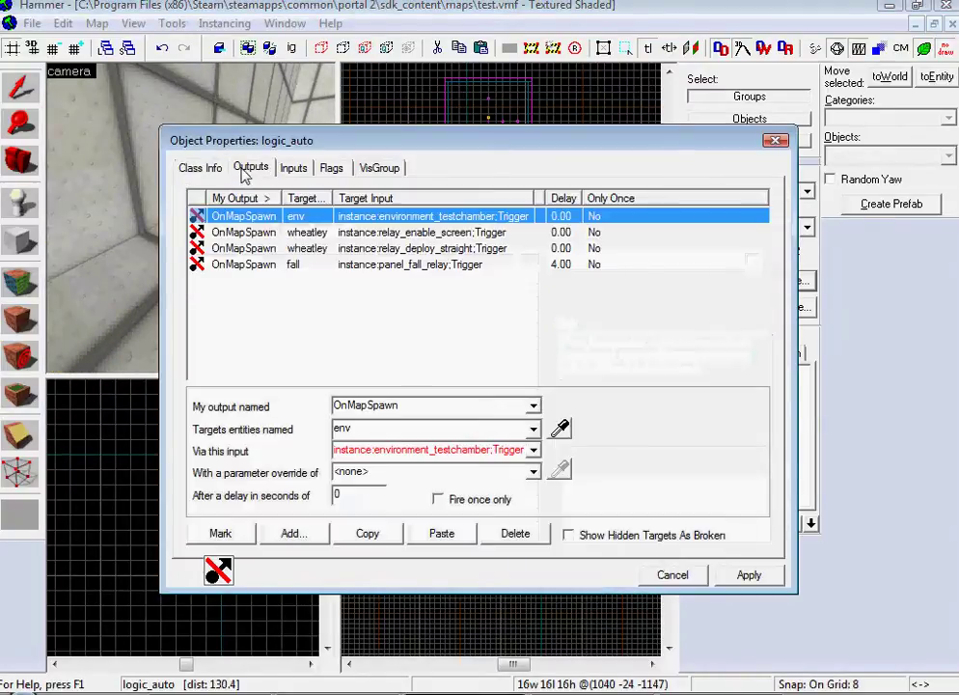
pyautogui.click(289, 533)
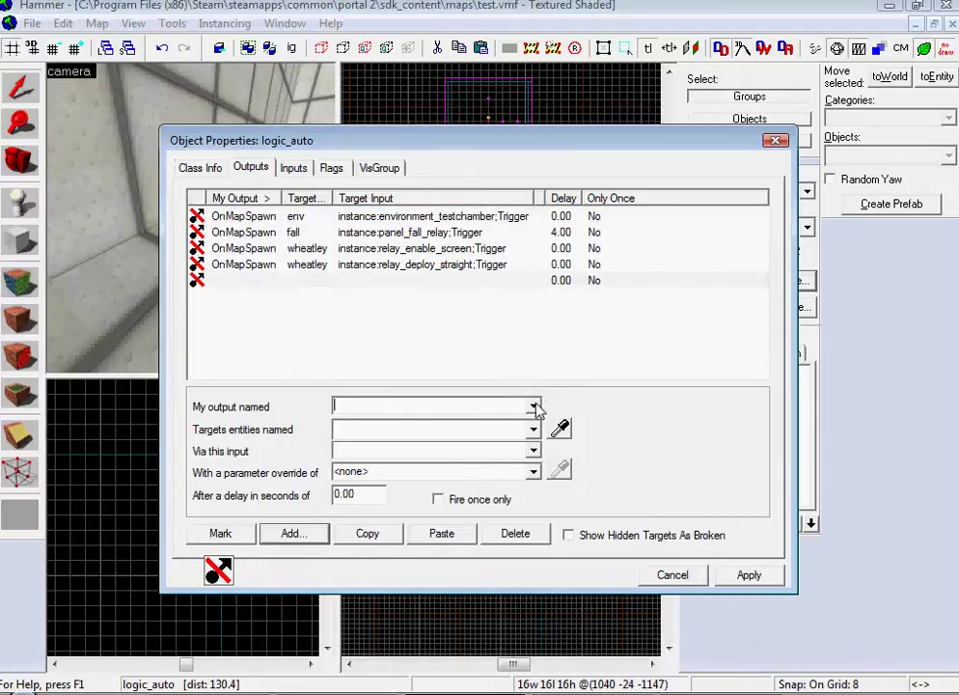
pyautogui.click(533, 406)
pyautogui.click(521, 450)
pyautogui.click(533, 430)
pyautogui.click(525, 475)
pyautogui.click(533, 451)
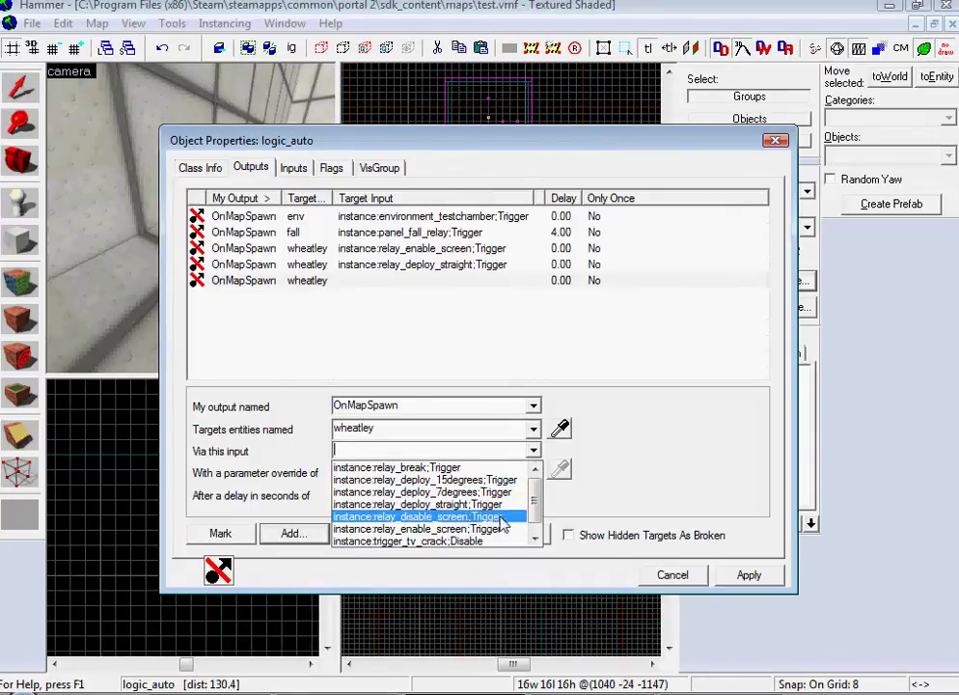
pyautogui.scroll(-1, 529, 516)
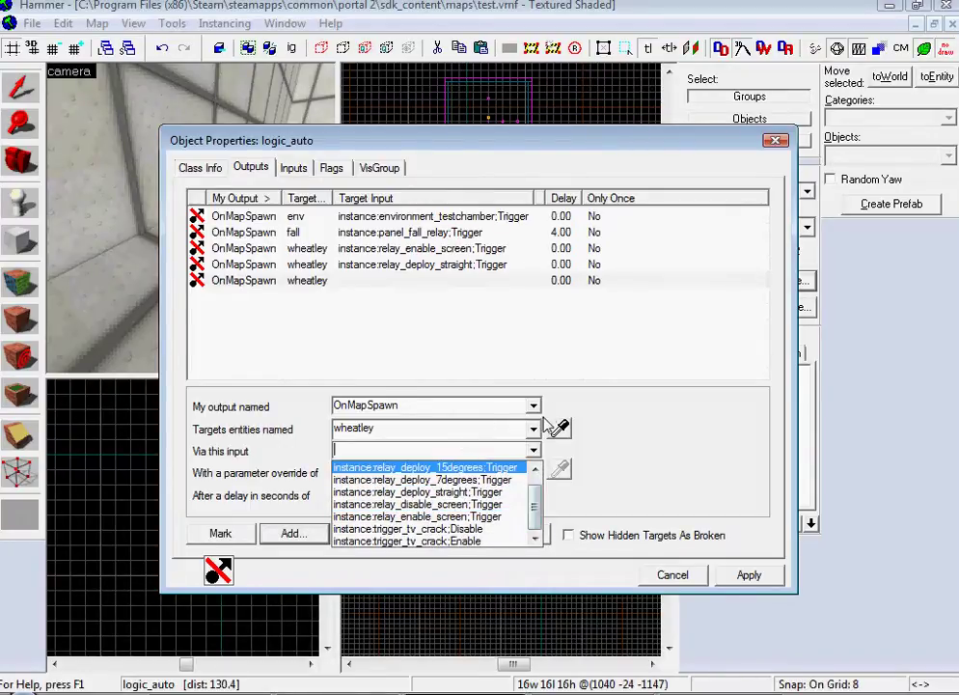
pyautogui.click(555, 426)
# Step: Target the new output at wheatleystupd via instance:wheatley_return_relay;Trigger, apply it and close the properties
pyautogui.click(533, 430)
pyautogui.click(521, 494)
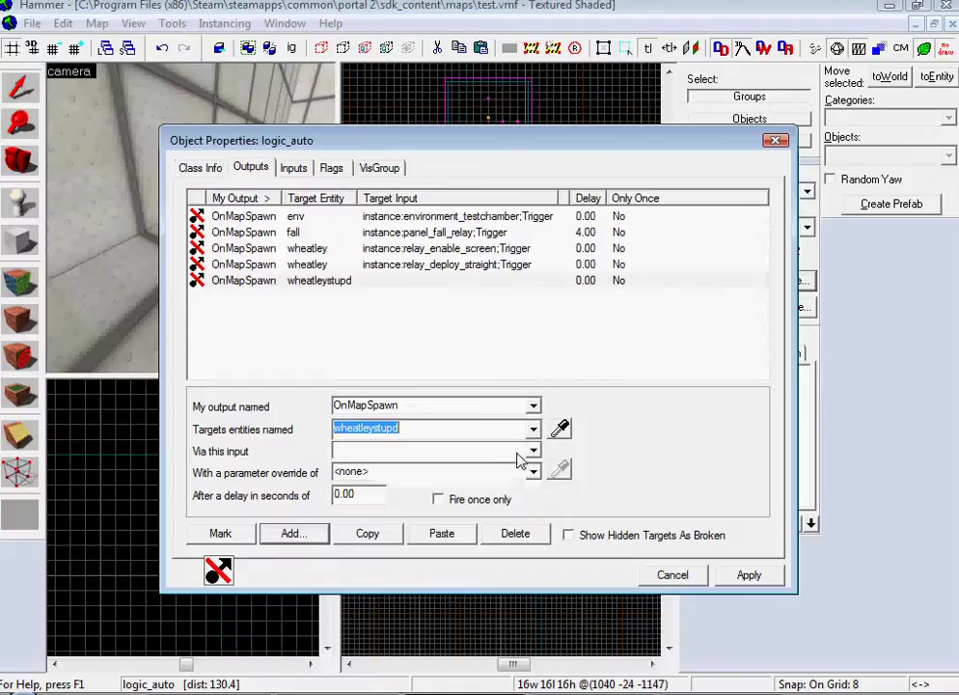
pyautogui.click(533, 450)
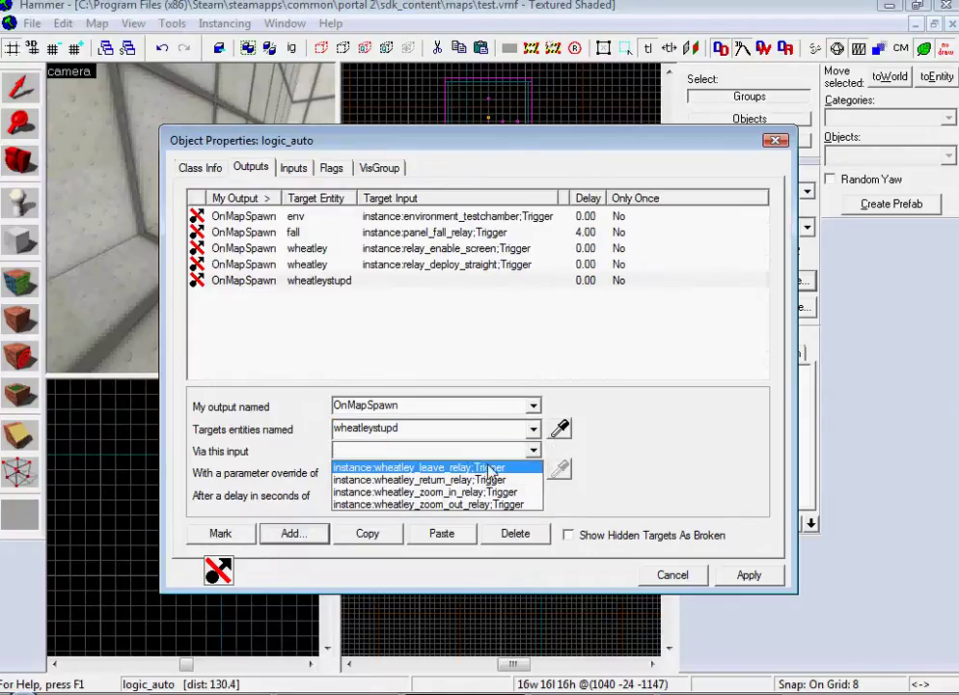
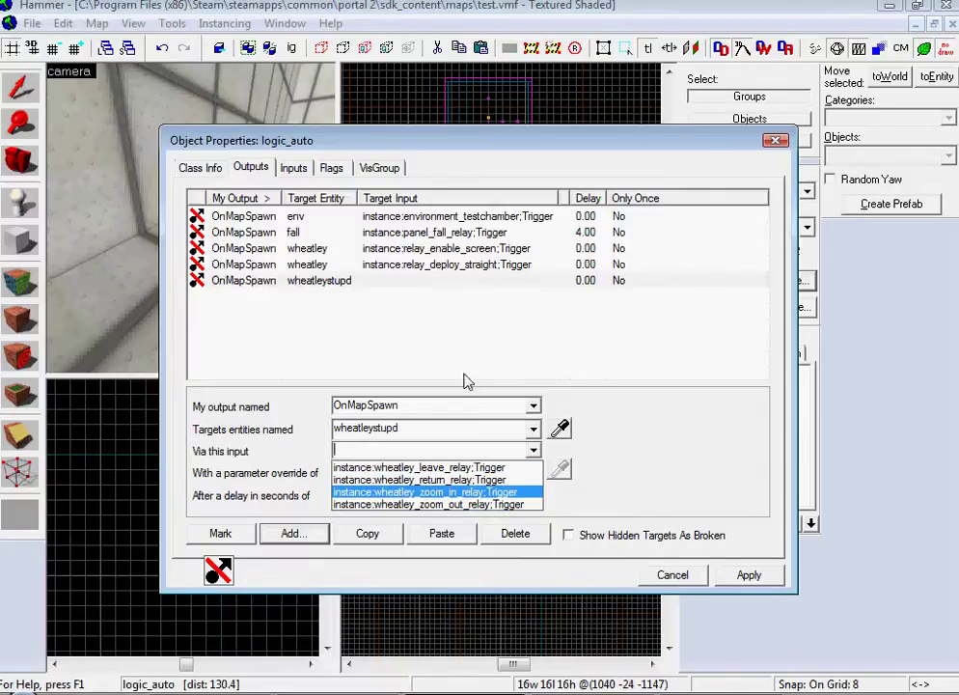
pyautogui.click(461, 479)
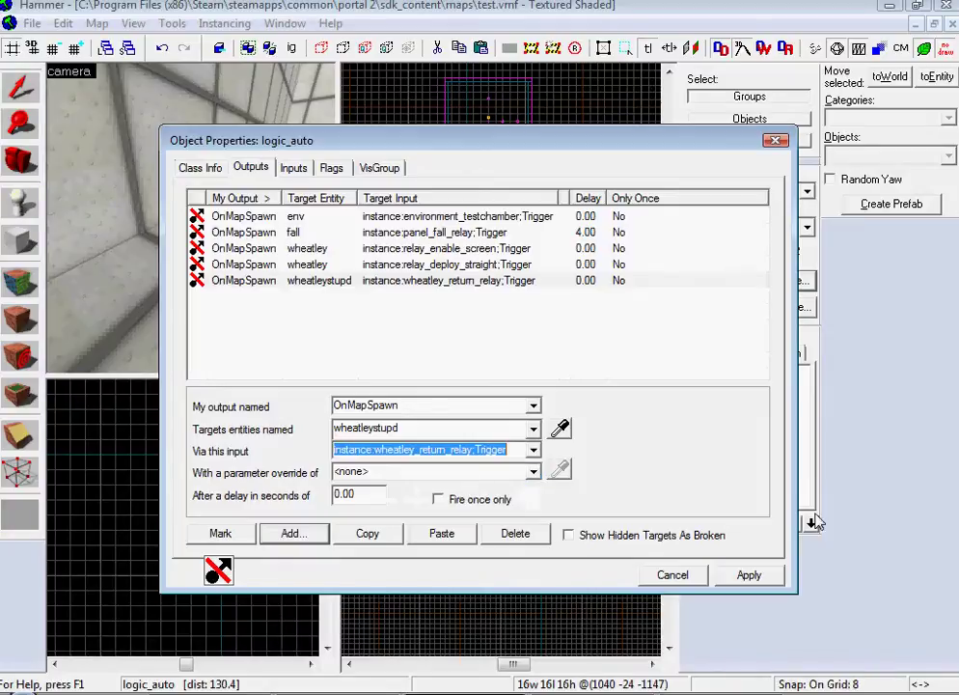
pyautogui.click(748, 574)
pyautogui.click(673, 574)
# Step: Place a new point entity on the tiled floor of the chamber near the side wall
pyautogui.press('z')
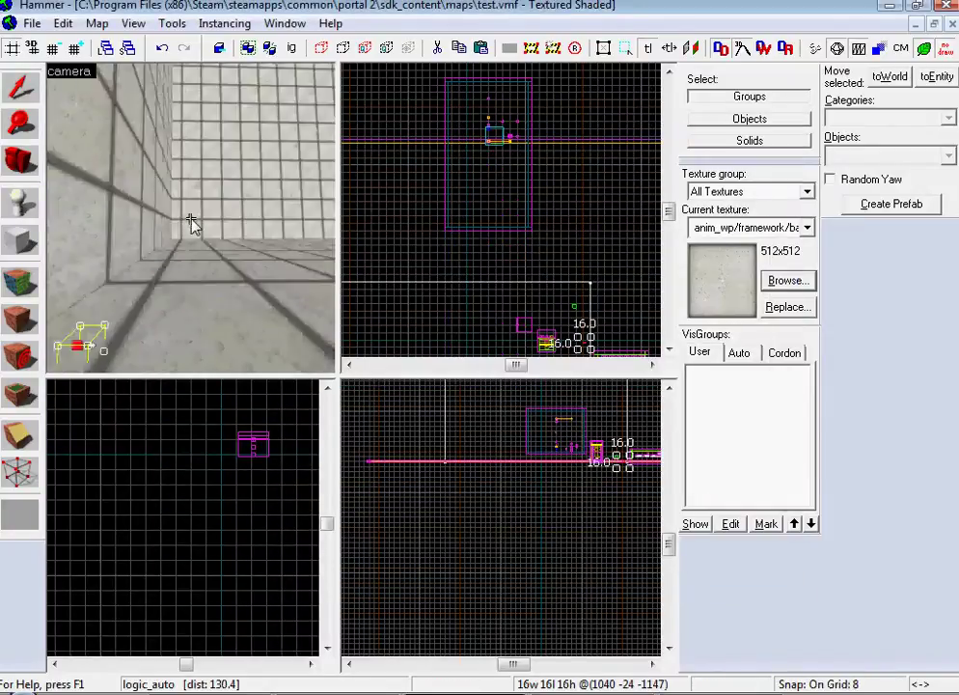
pyautogui.press('w')
pyautogui.press('z')
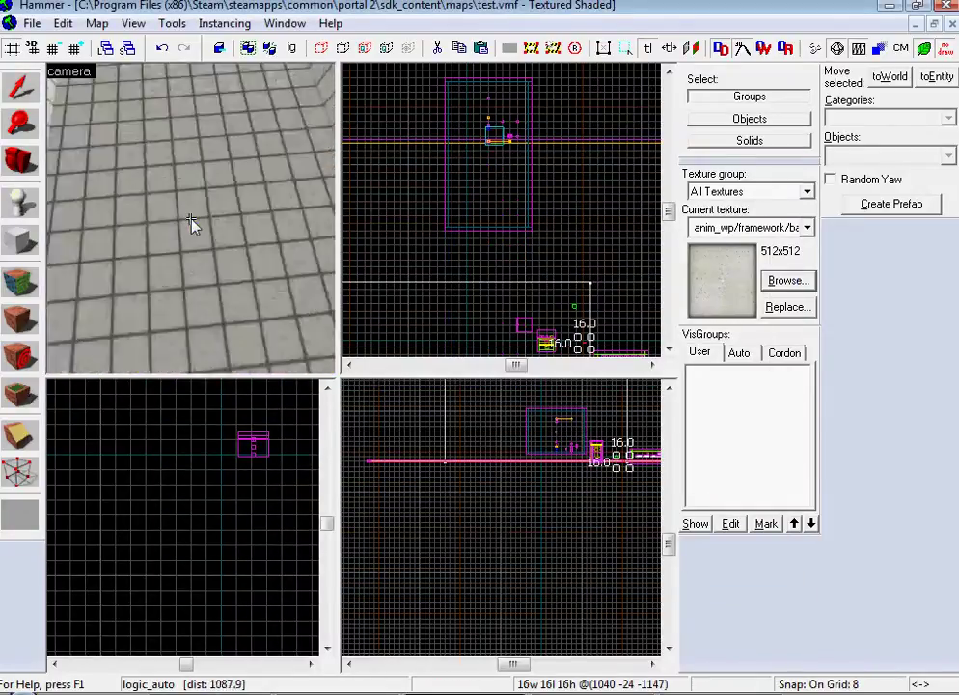
pyautogui.hotkey('shift', 'e')
pyautogui.click(130, 221)
pyautogui.click(31, 92)
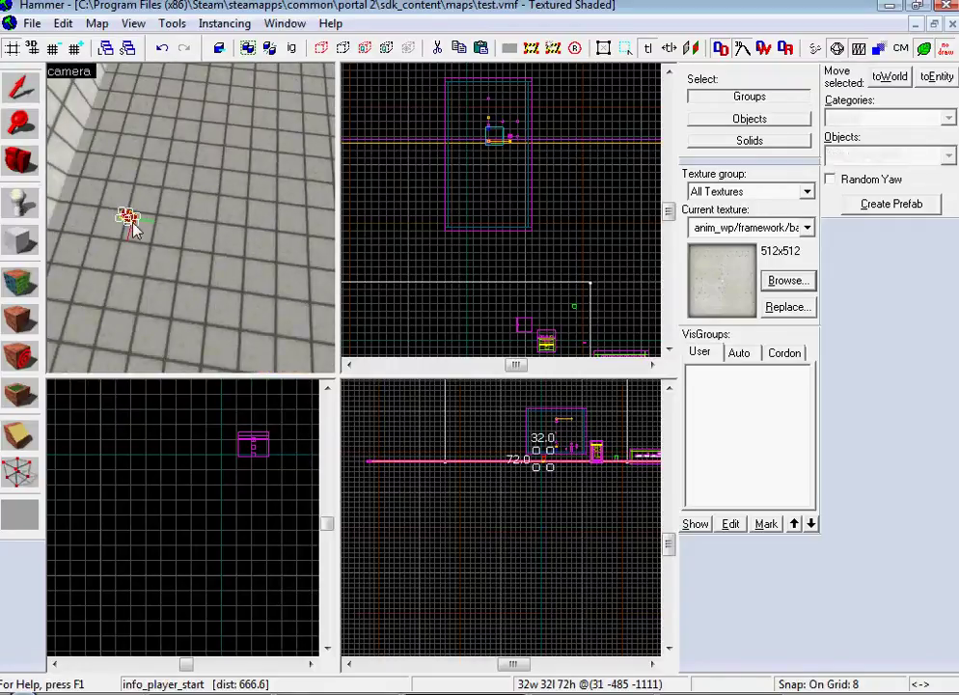
# Step: Change the newly placed entity's class to func_instance and apply it
pyautogui.hotkey('alt', 'Return')
pyautogui.write('fi')
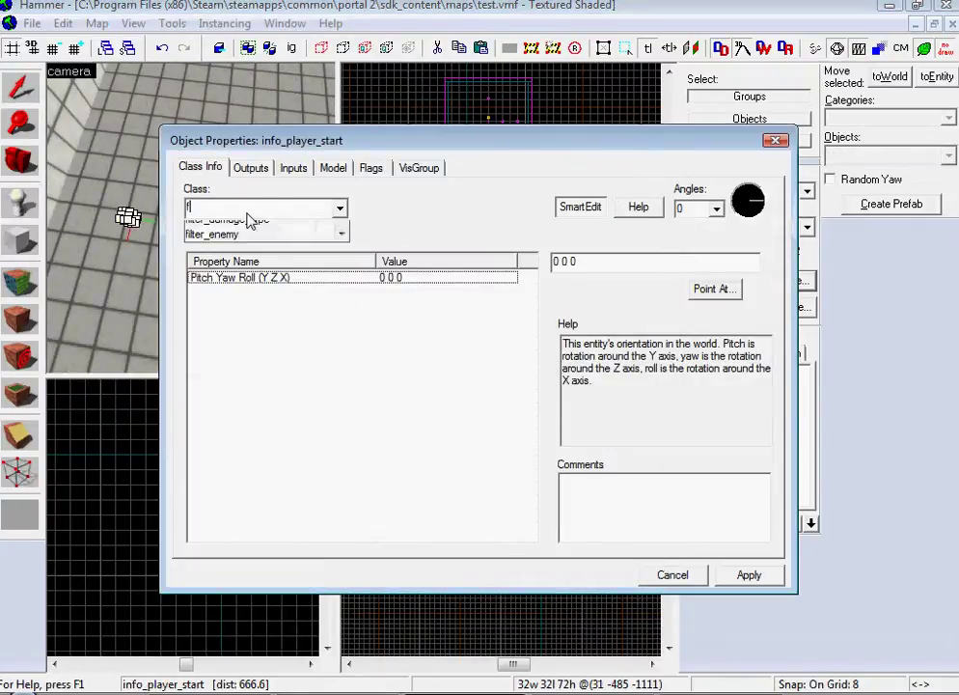
pyautogui.write('un')
pyautogui.click(247, 230)
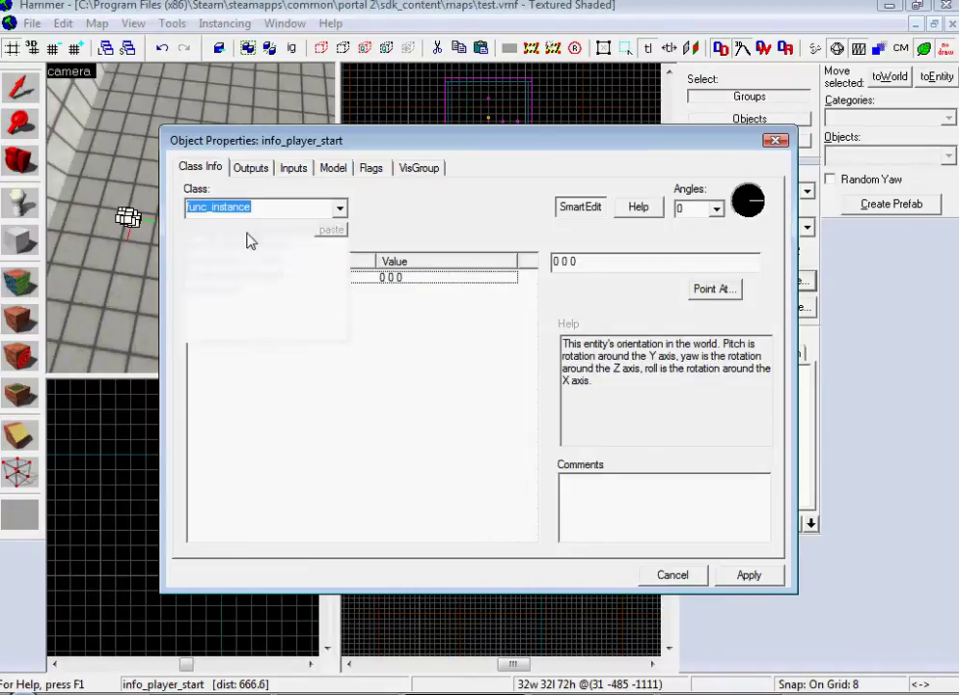
pyautogui.click(737, 571)
# Step: Browse the multiplayer and signs instance folders for the func_instance's VMF Filename, leaving without choosing a file
pyautogui.click(382, 295)
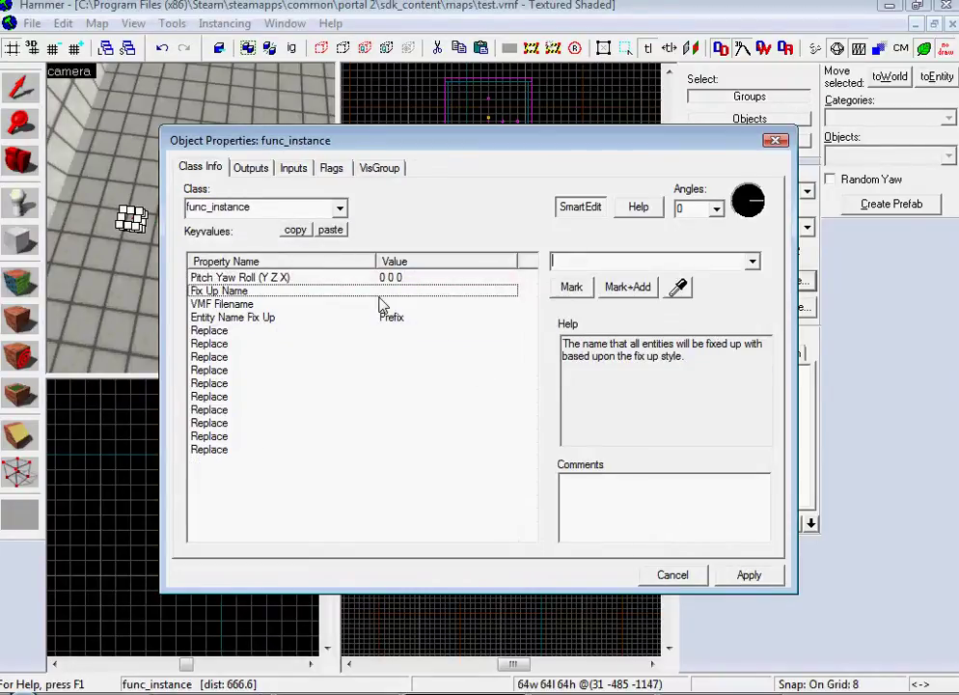
pyautogui.doubleClick(382, 302)
pyautogui.click(467, 175)
pyautogui.moveTo(818, 384); pyautogui.dragTo(751, 447)
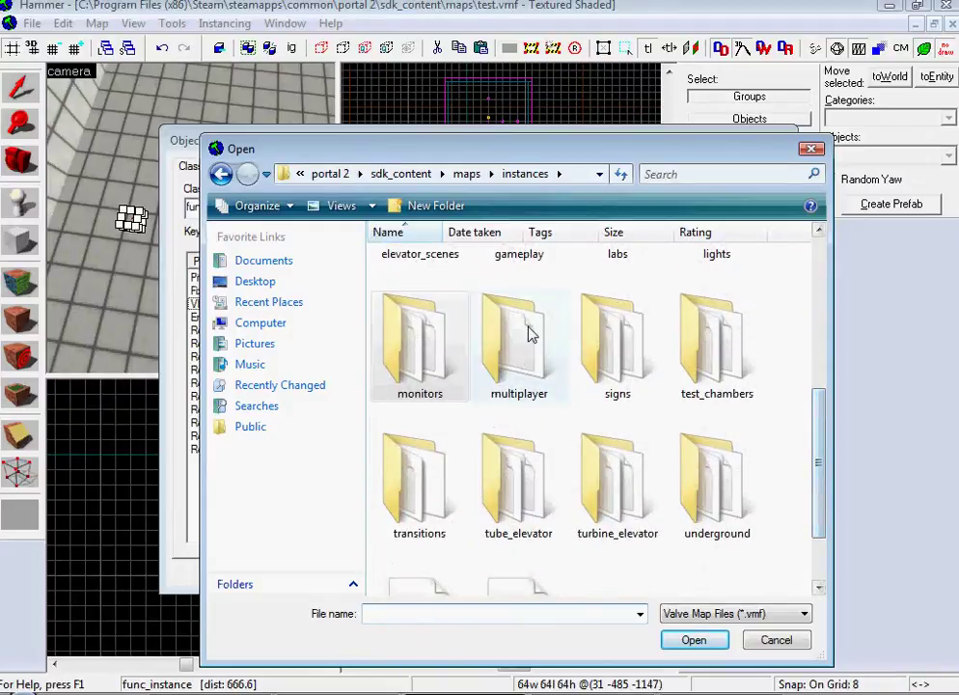
pyautogui.doubleClick(521, 342)
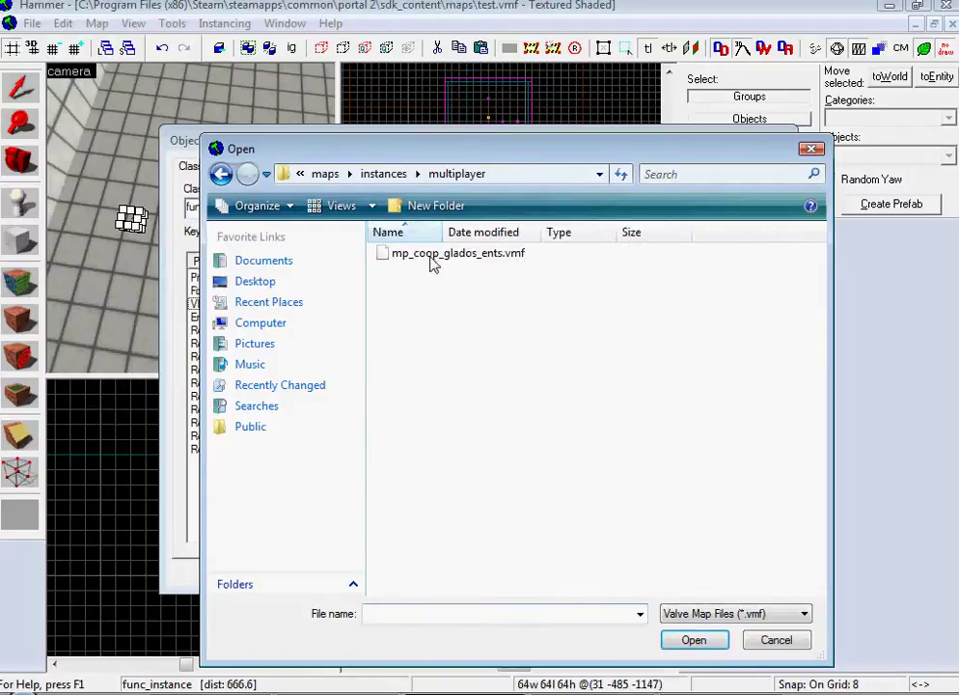
pyautogui.click(389, 177)
pyautogui.doubleClick(613, 509)
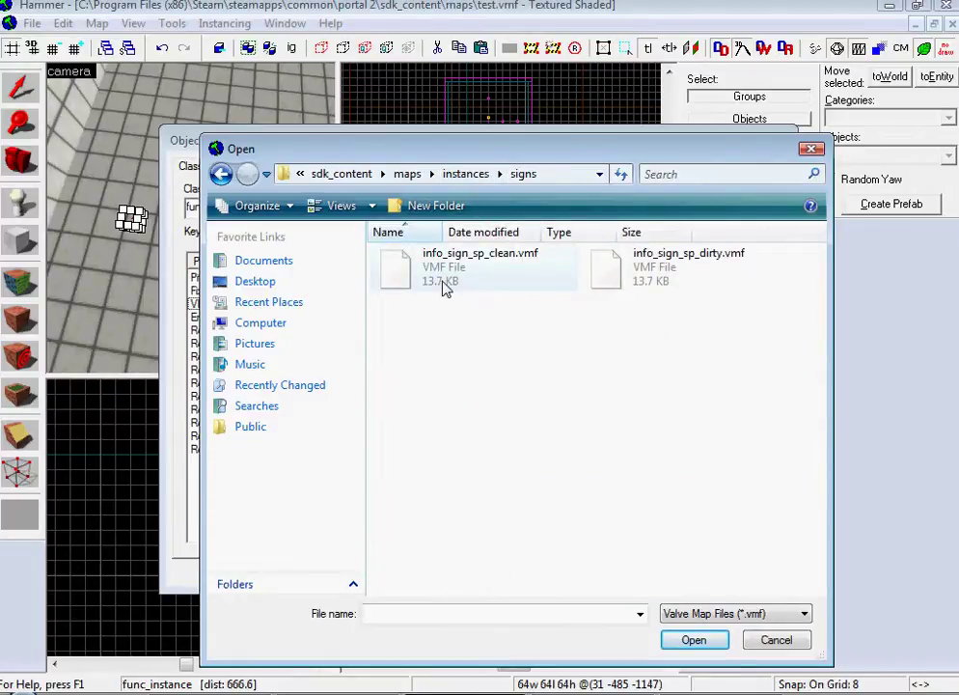
pyautogui.click(789, 640)
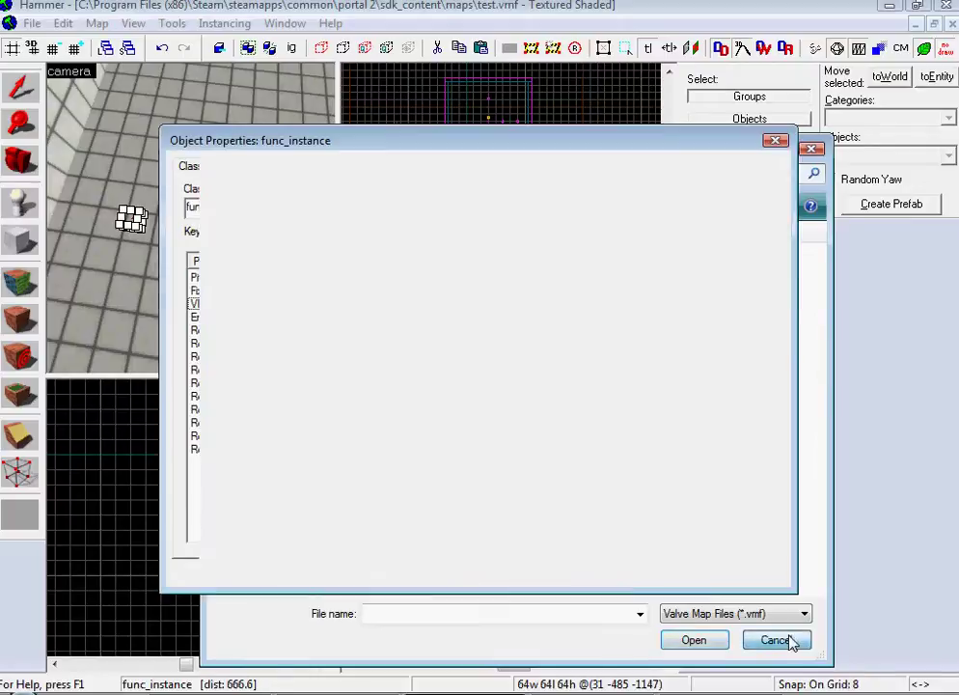
pyautogui.click(673, 574)
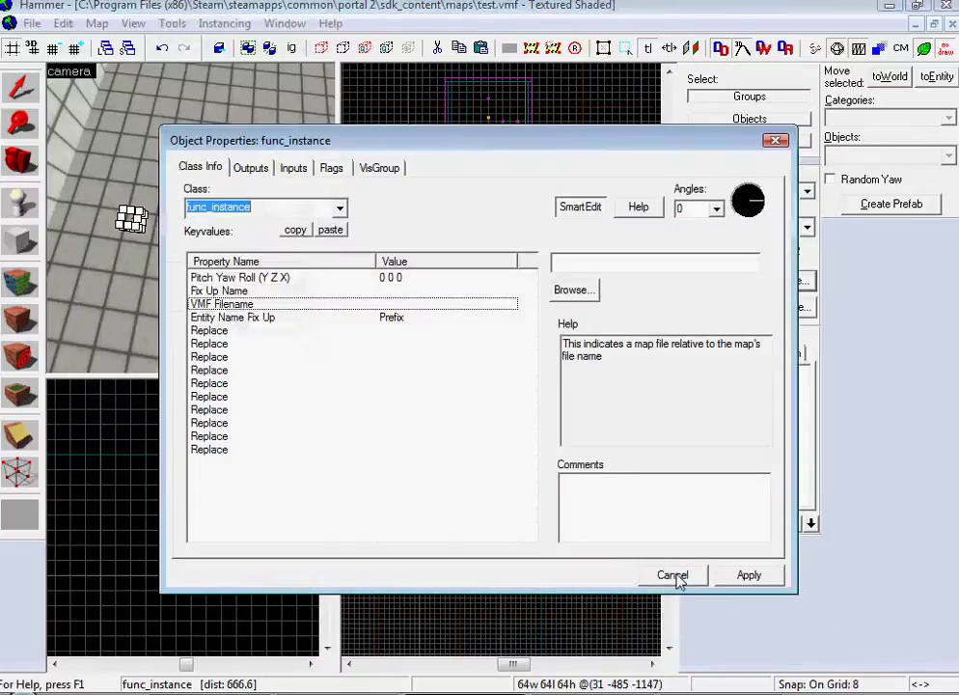
pyautogui.click(37, 24)
pyautogui.click(56, 63)
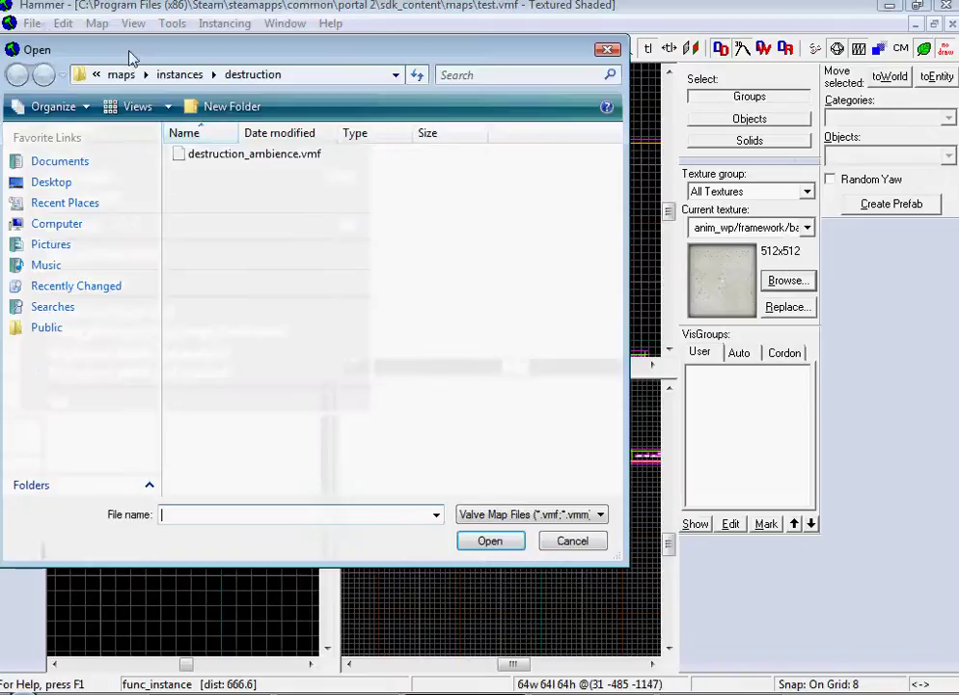
pyautogui.press('Escape')
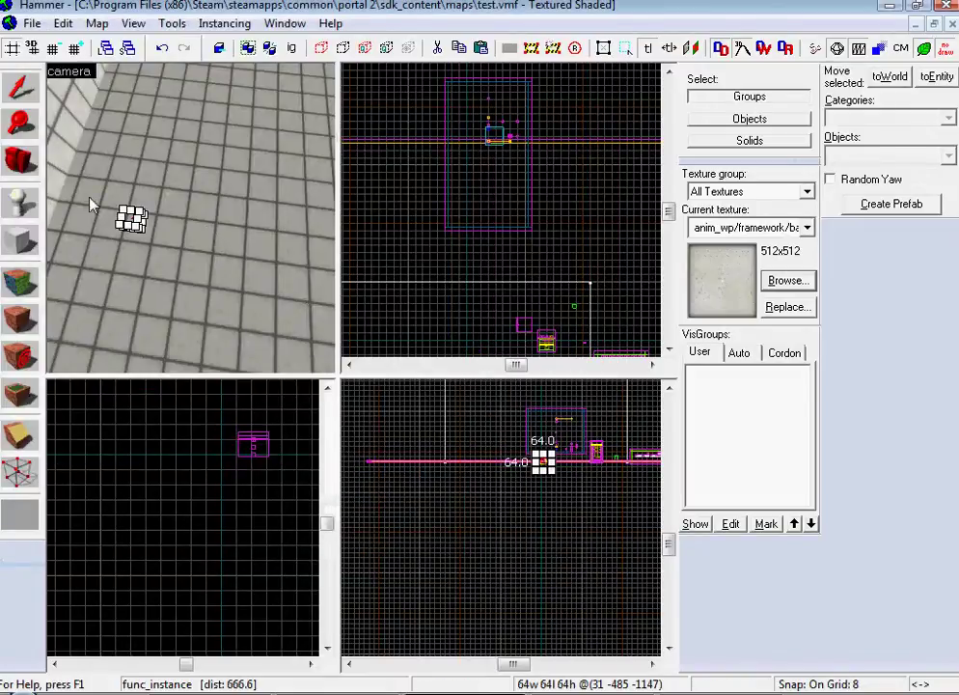
# Step: Browse the test_chambers instance folder for the func_instance's VMF Filename, leaving without choosing a file
pyautogui.doubleClick(132, 221)
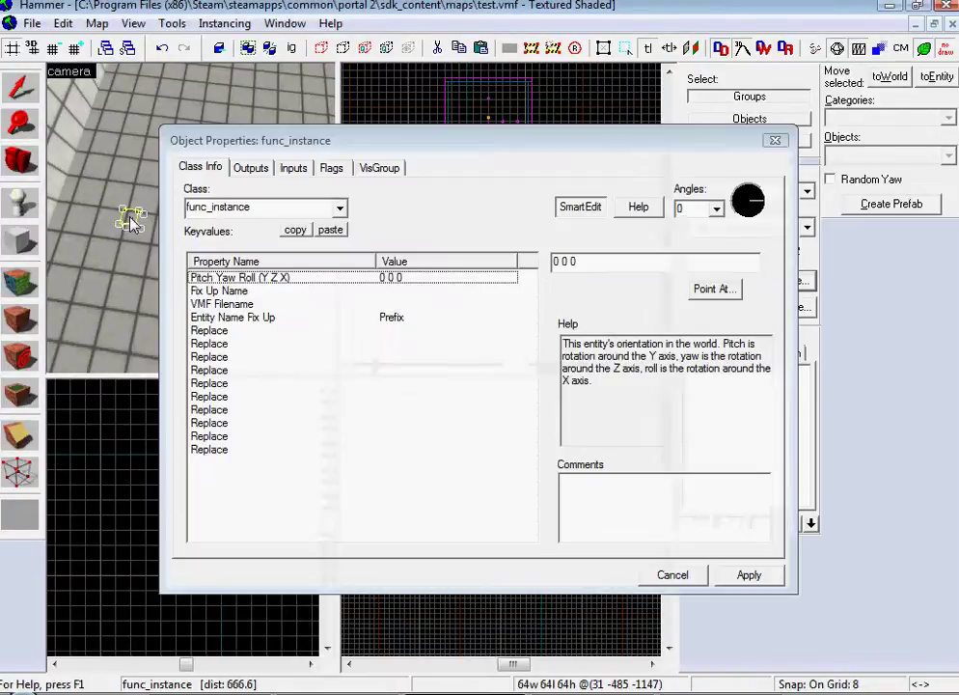
pyautogui.doubleClick(390, 305)
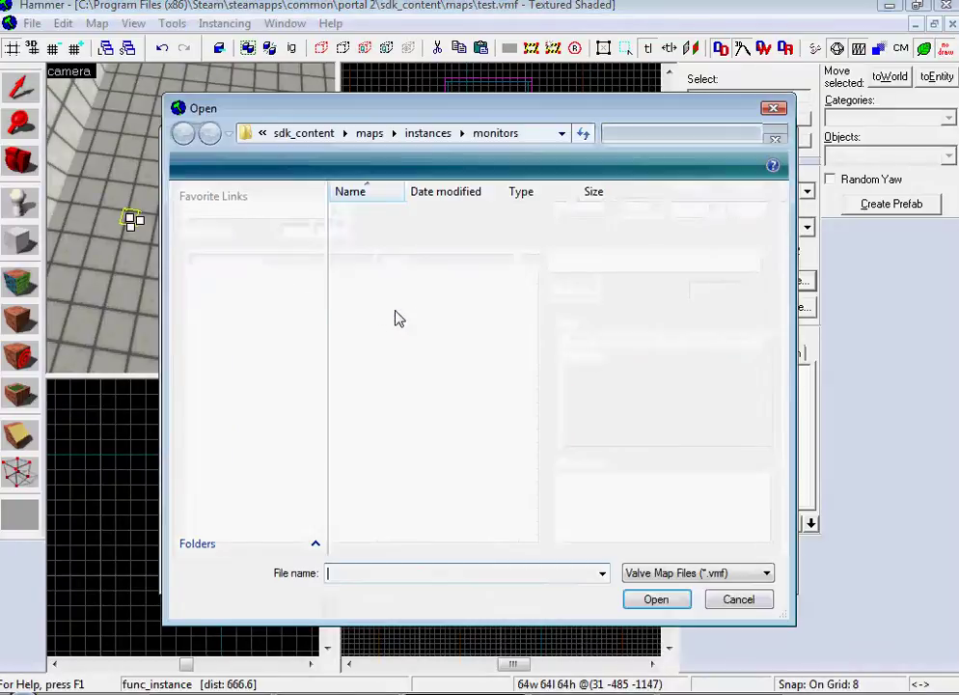
pyautogui.click(429, 134)
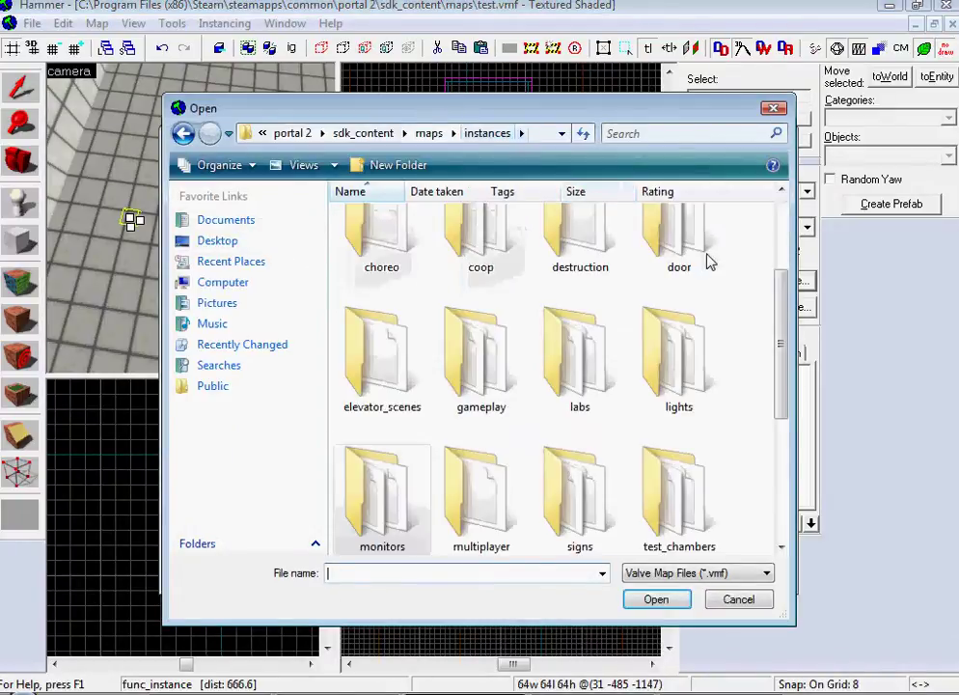
pyautogui.moveTo(775, 328); pyautogui.dragTo(808, 439)
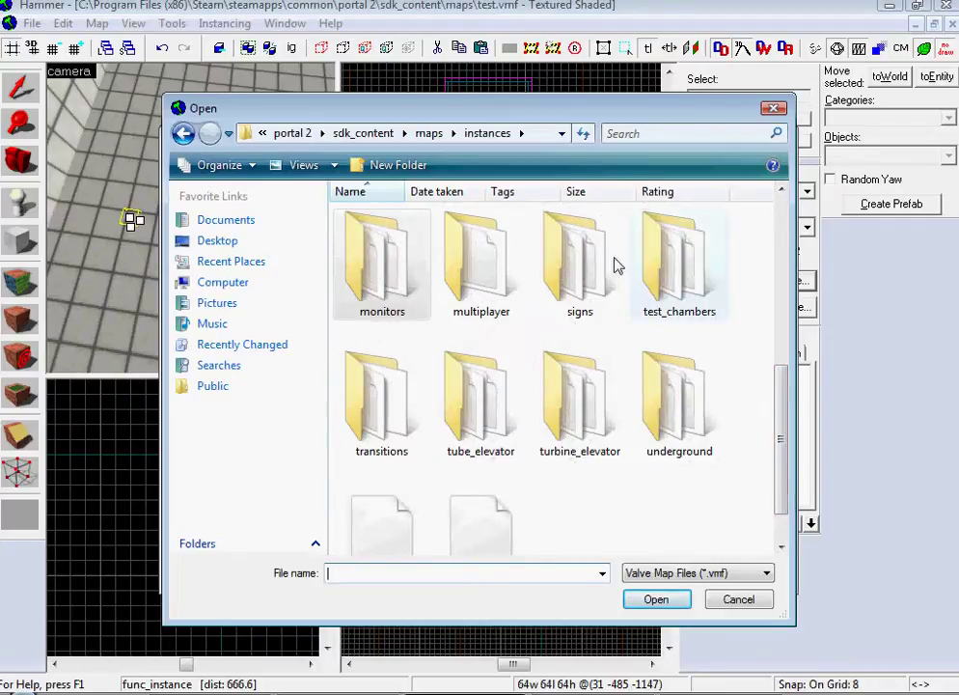
pyautogui.doubleClick(676, 266)
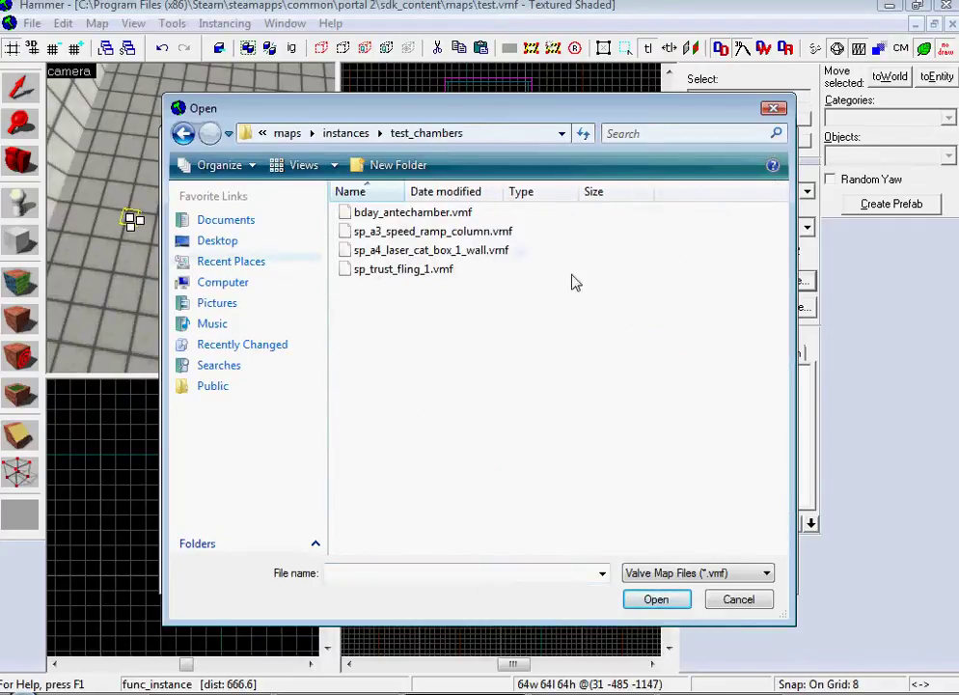
pyautogui.click(718, 599)
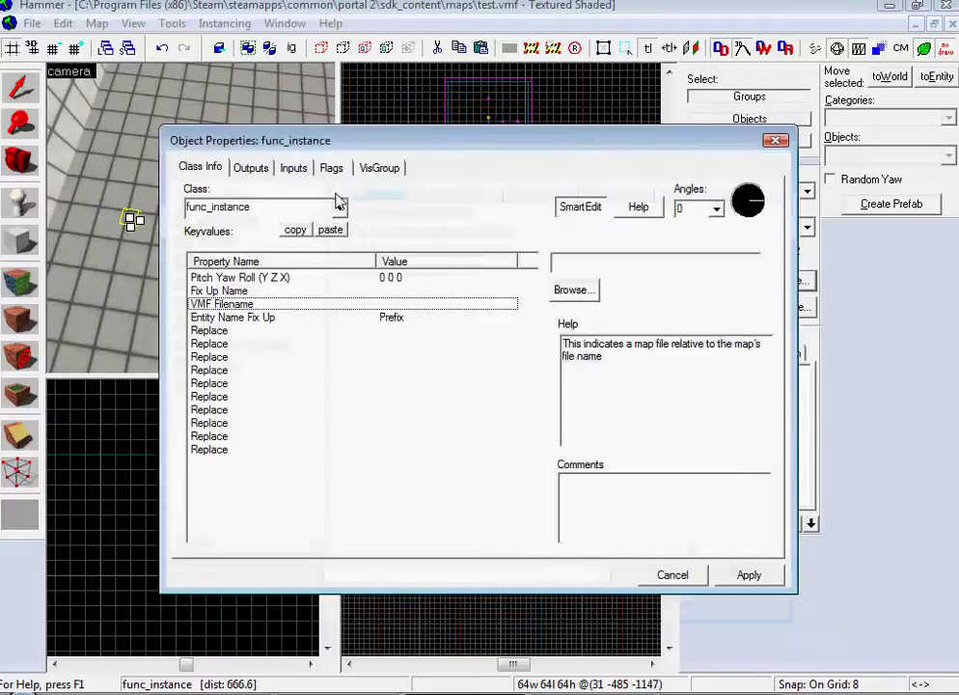
# Step: Open sp_a3_speed_ramp_column.vmf from the instances/test_chambers folder as its own map and close the object properties
pyautogui.click(30, 23)
pyautogui.click(60, 64)
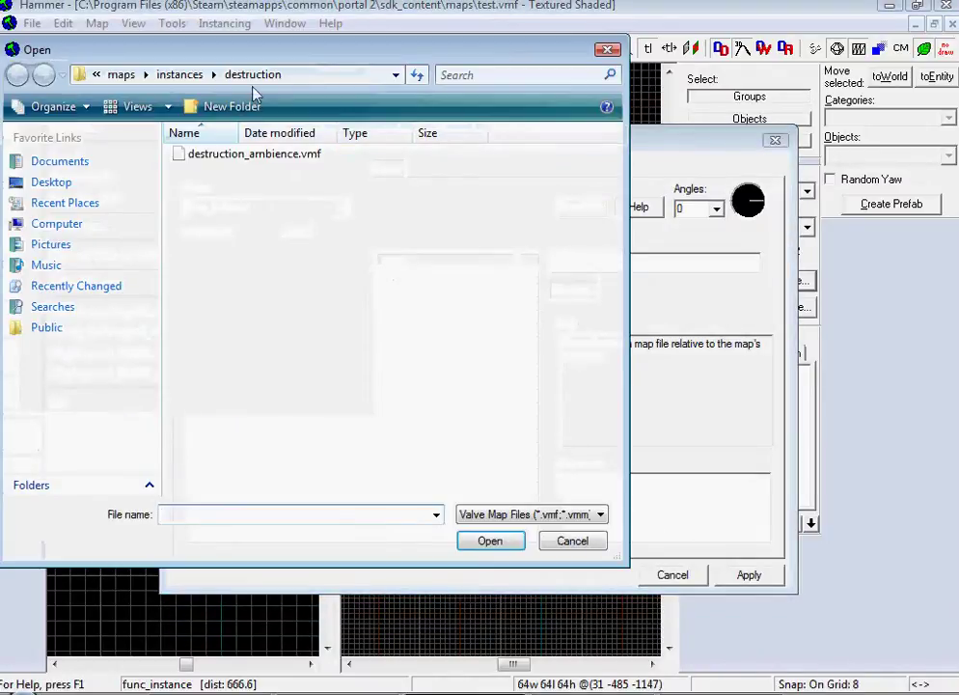
pyautogui.click(186, 75)
pyautogui.moveTo(618, 253); pyautogui.dragTo(626, 314)
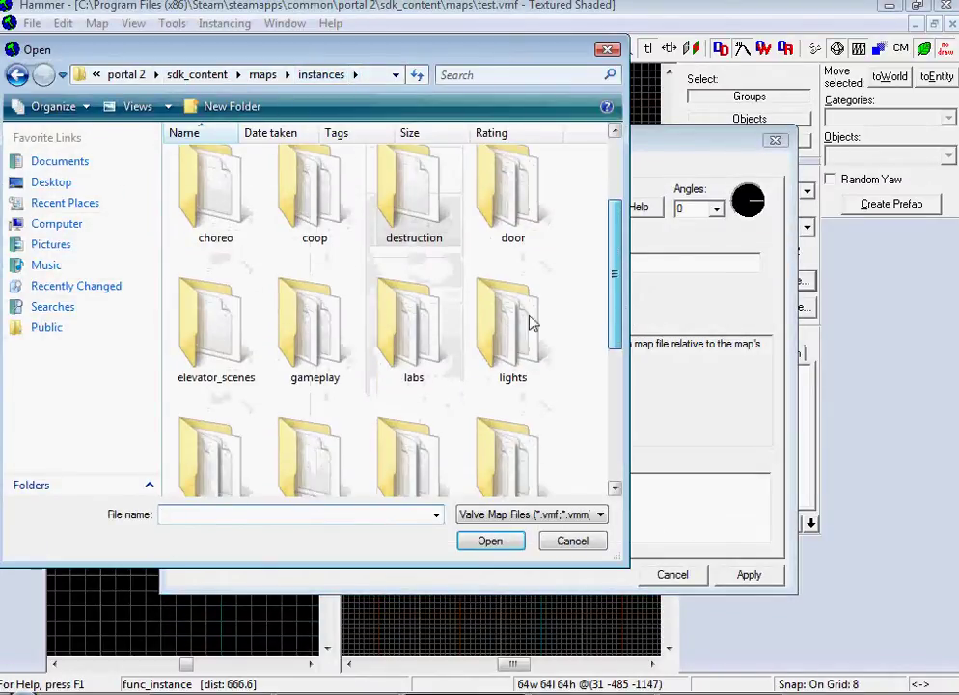
pyautogui.scroll(-2, 564, 294)
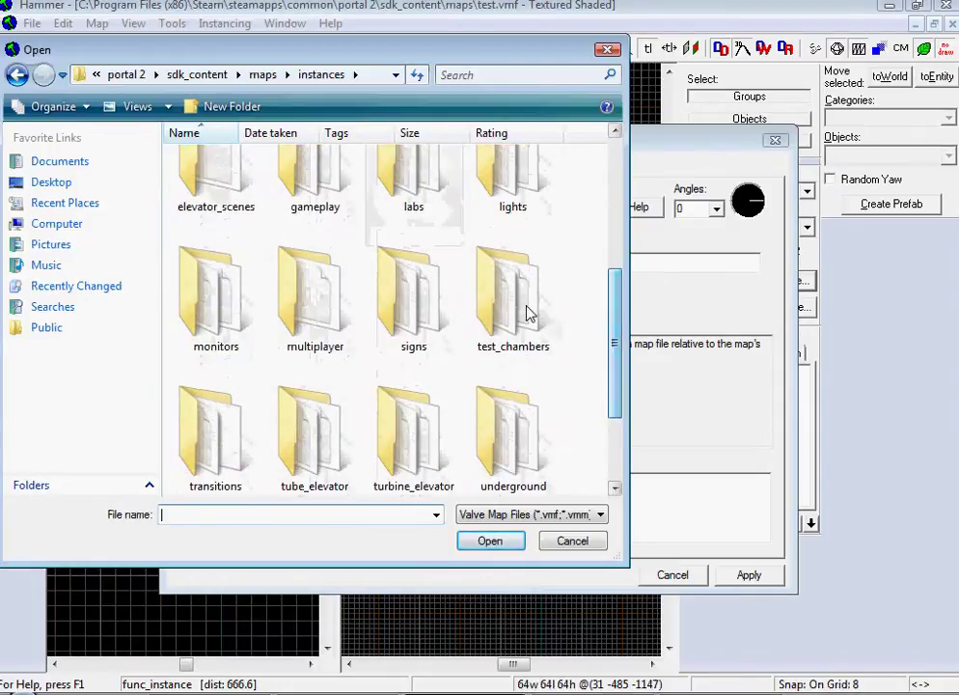
pyautogui.doubleClick(525, 314)
pyautogui.doubleClick(315, 178)
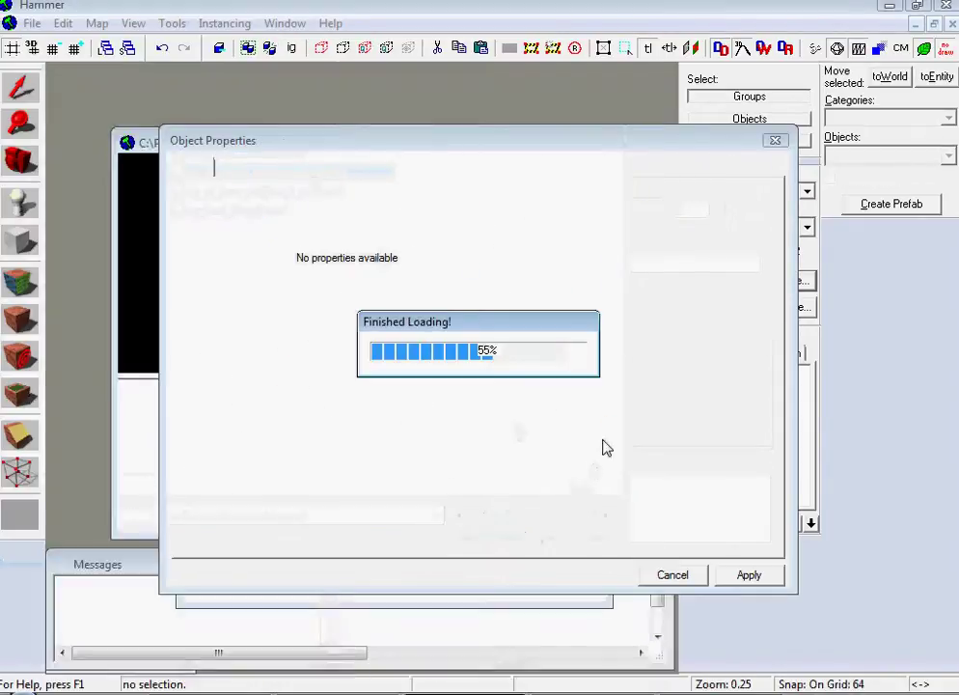
pyautogui.click(659, 569)
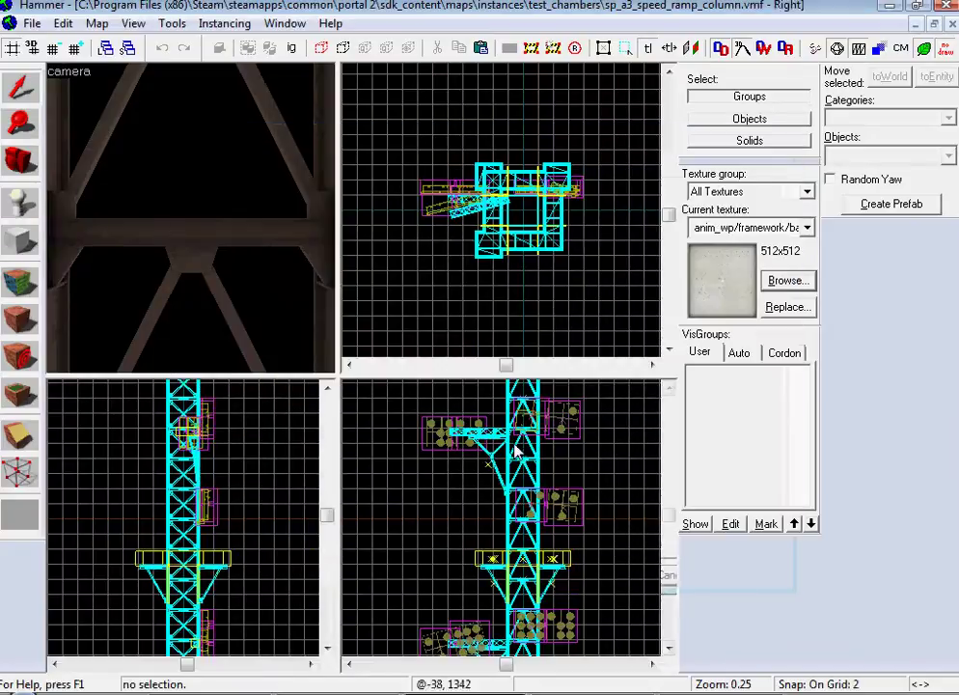
# Step: Examine the speed ramp column's trusses, panels and walkway from all around in the 3D view, closing its map again
pyautogui.press('w')
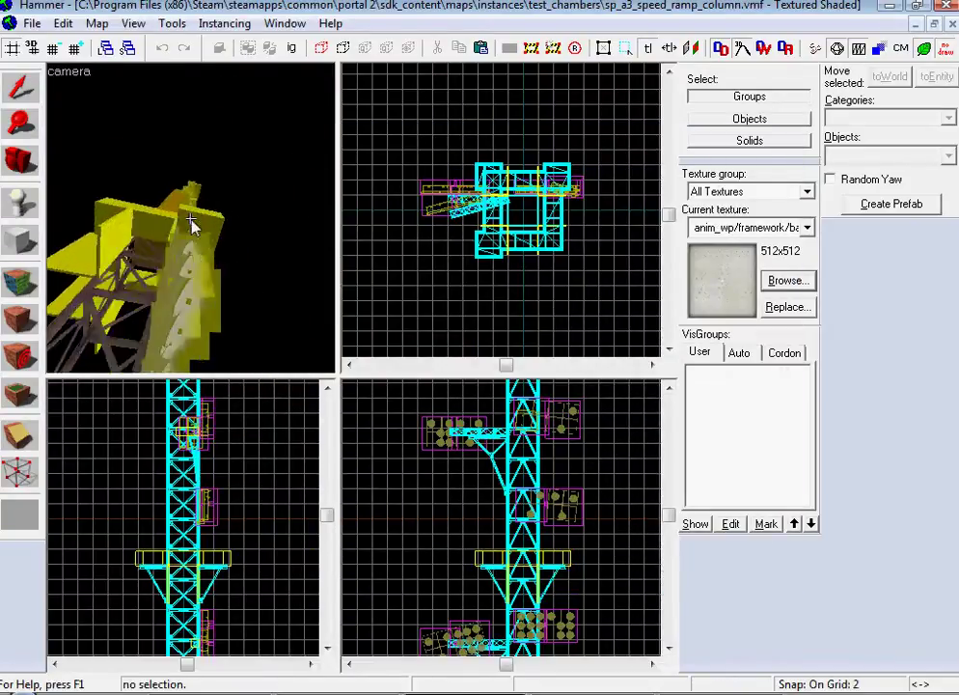
pyautogui.press('w')
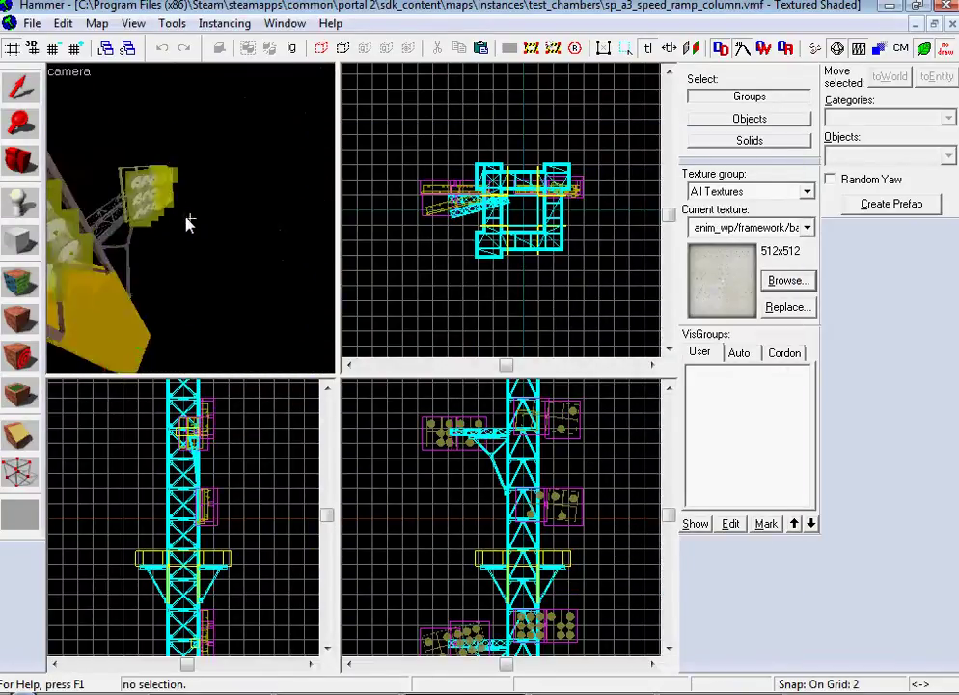
pyautogui.press('w')
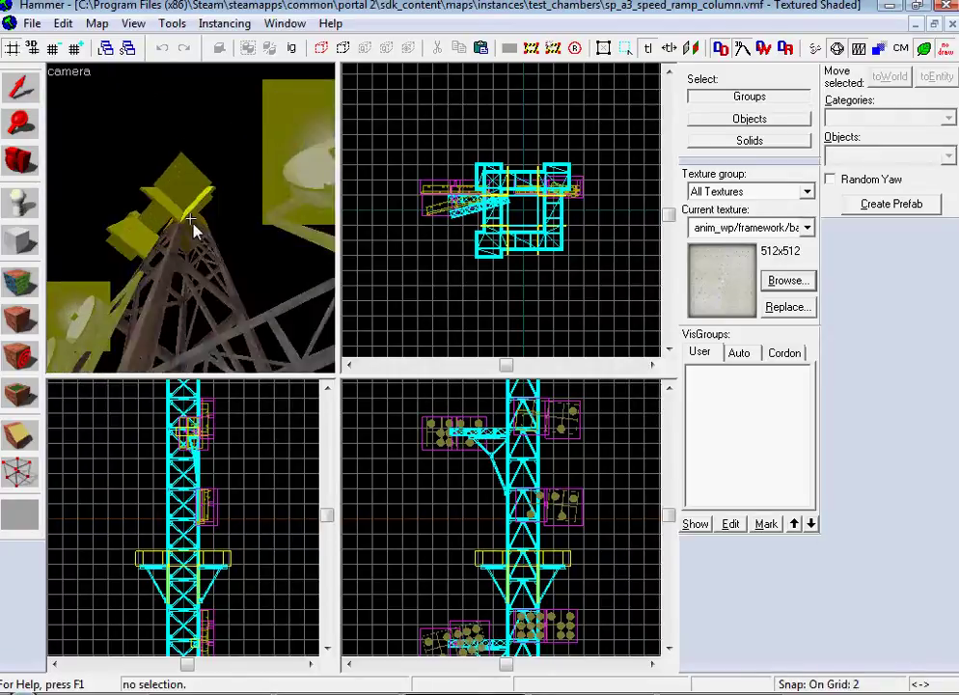
pyautogui.press('w')
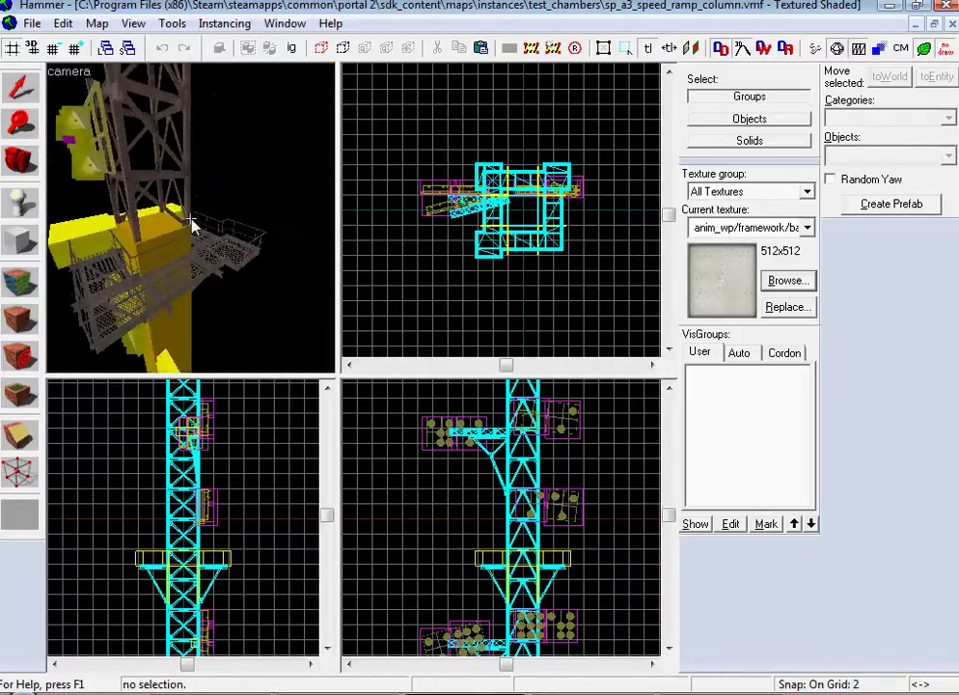
pyautogui.press('w')
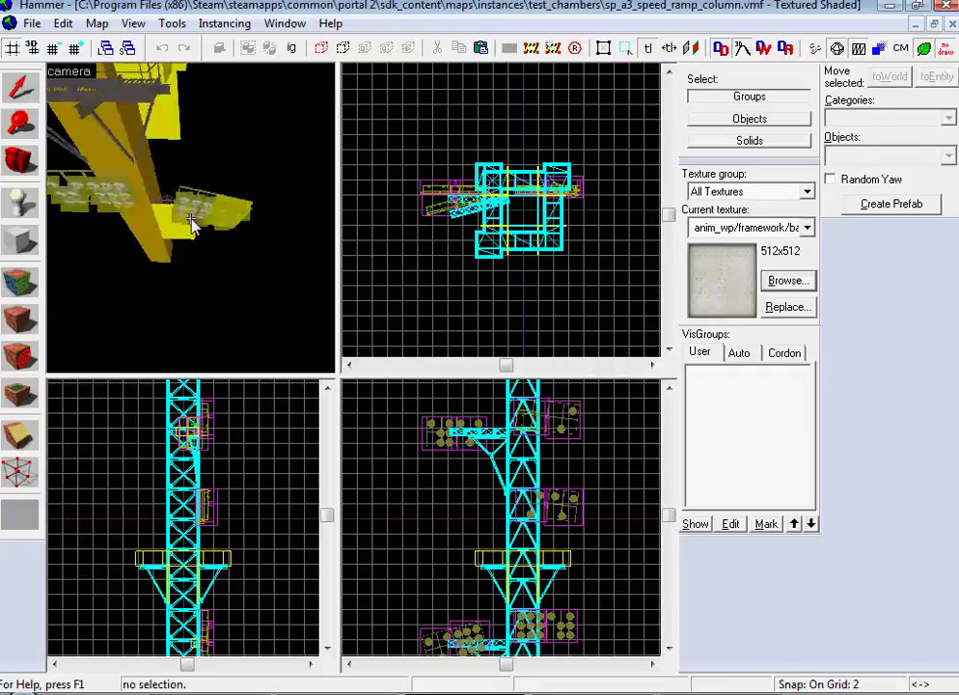
pyautogui.press('w')
pyautogui.press('z')
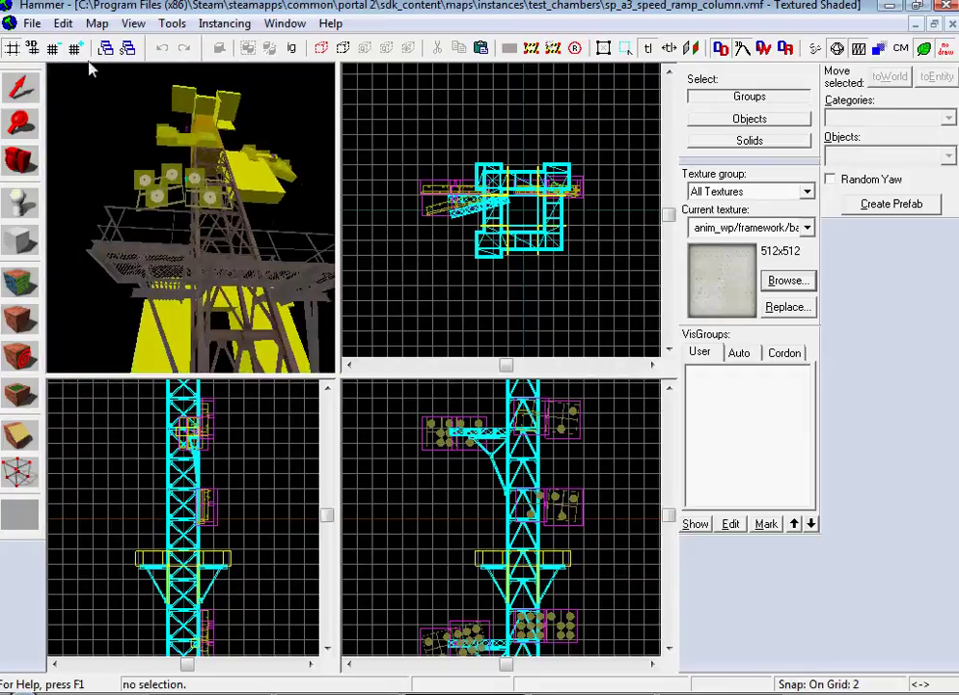
pyautogui.click(950, 25)
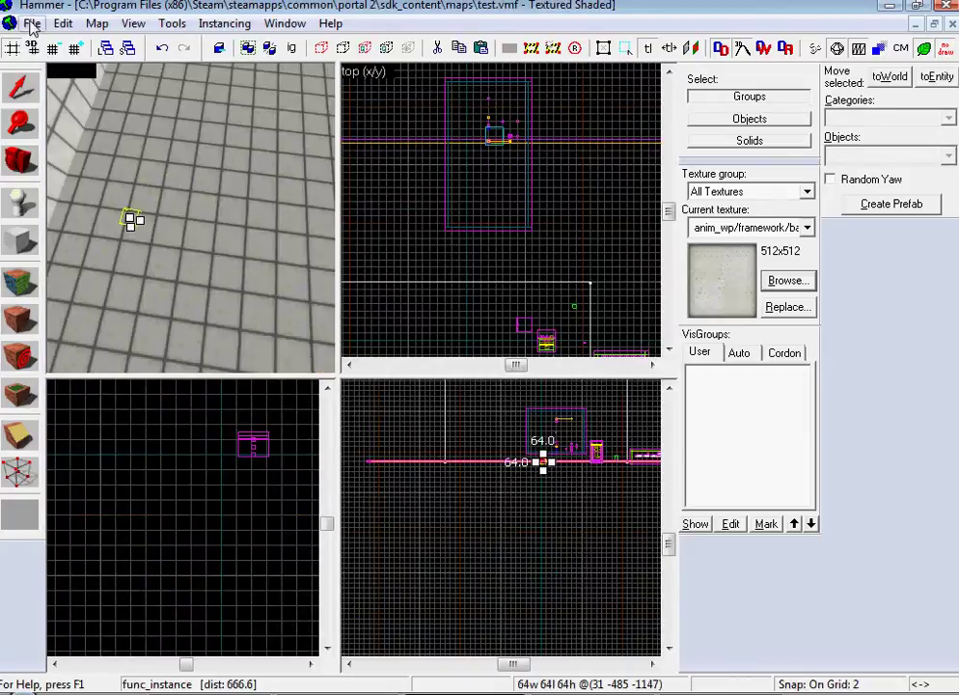
# Step: Reopen the floor func_instance's properties and look through the transitions instance folder for its VMF Filename
pyautogui.press('w')
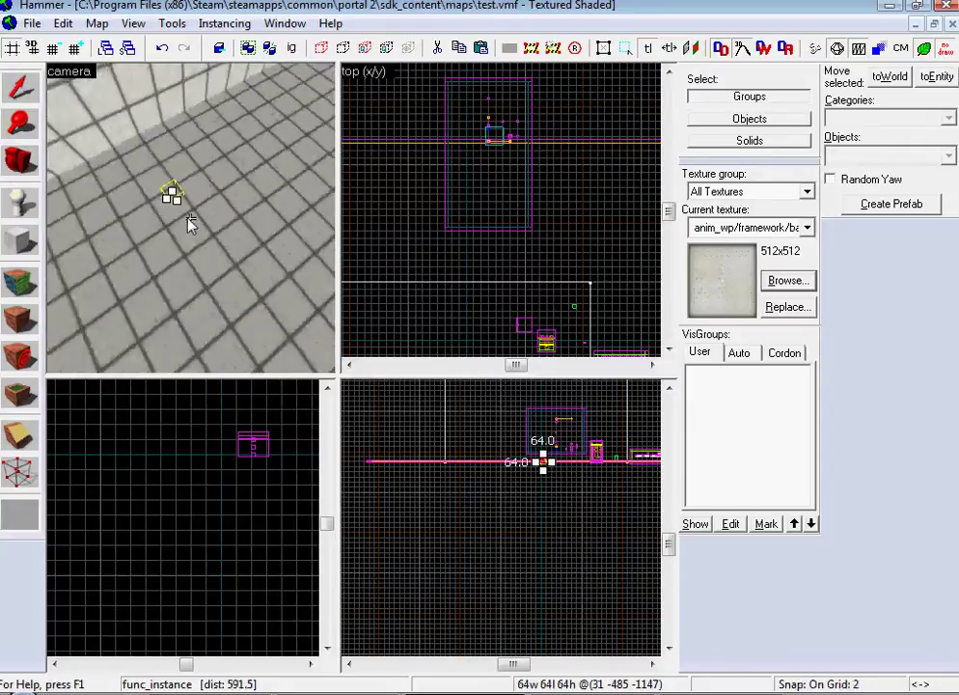
pyautogui.press('z')
pyautogui.doubleClick(198, 232)
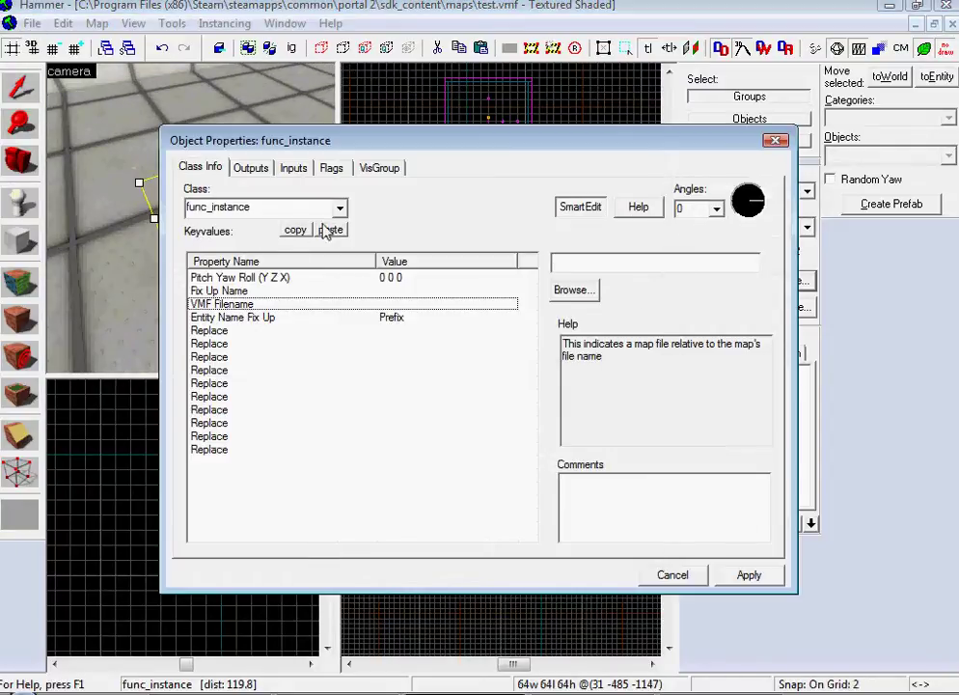
pyautogui.click(575, 289)
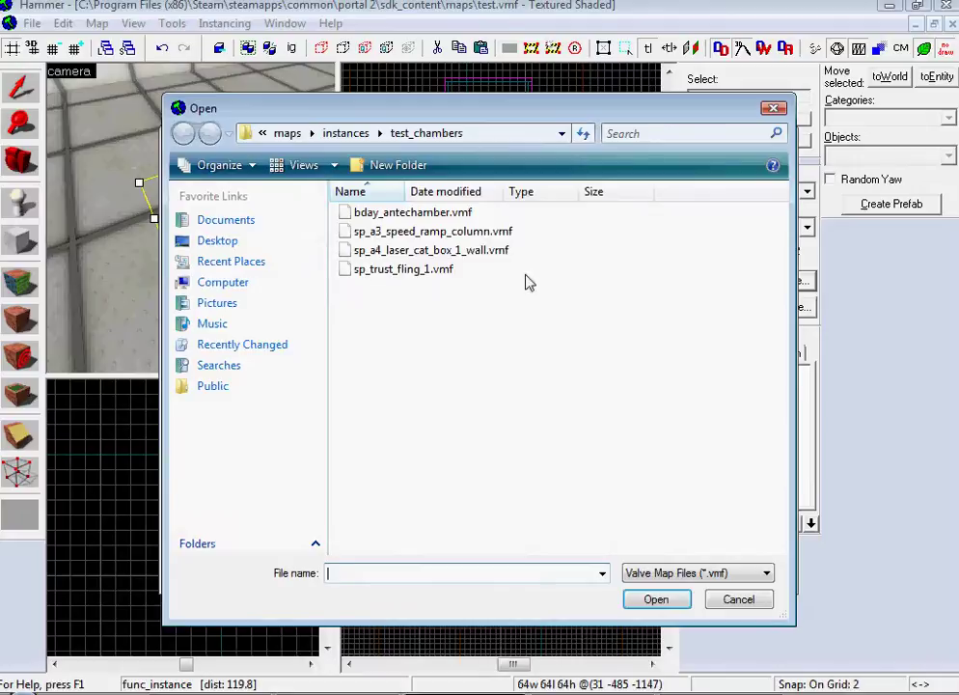
pyautogui.click(349, 137)
pyautogui.moveTo(786, 375); pyautogui.dragTo(796, 511)
pyautogui.doubleClick(381, 361)
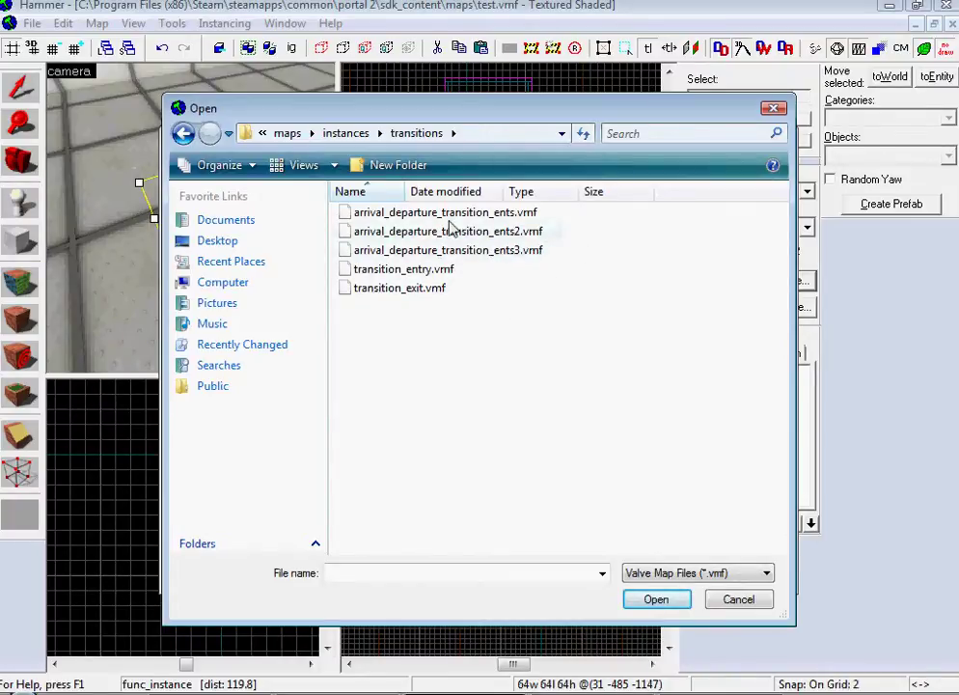
# Step: Look through the tube_elevator and turbine_elevator instance folders for available map files
pyautogui.click(348, 135)
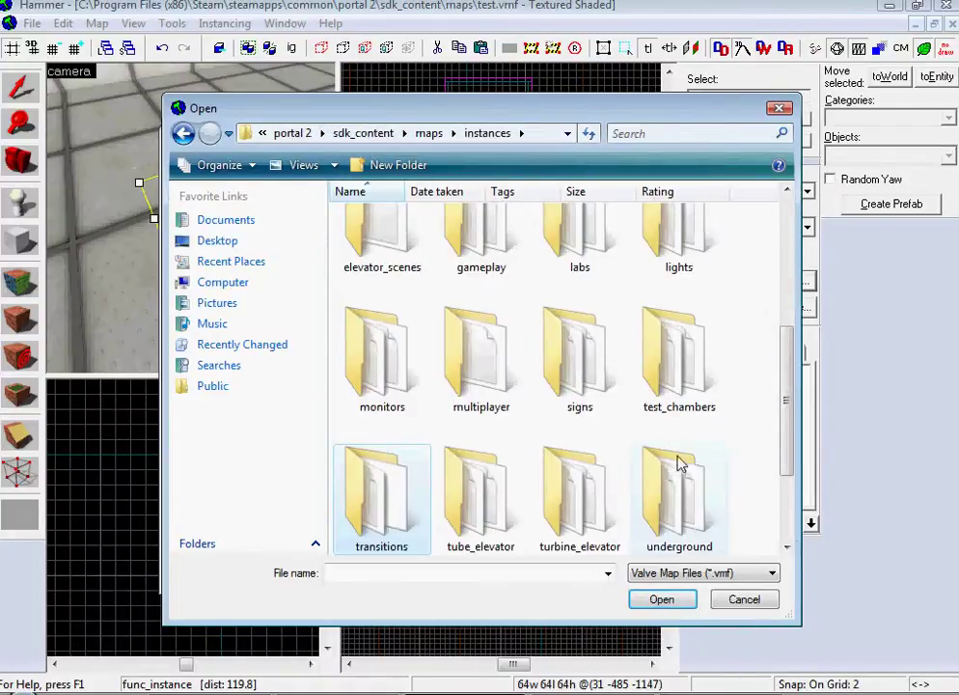
pyautogui.doubleClick(483, 477)
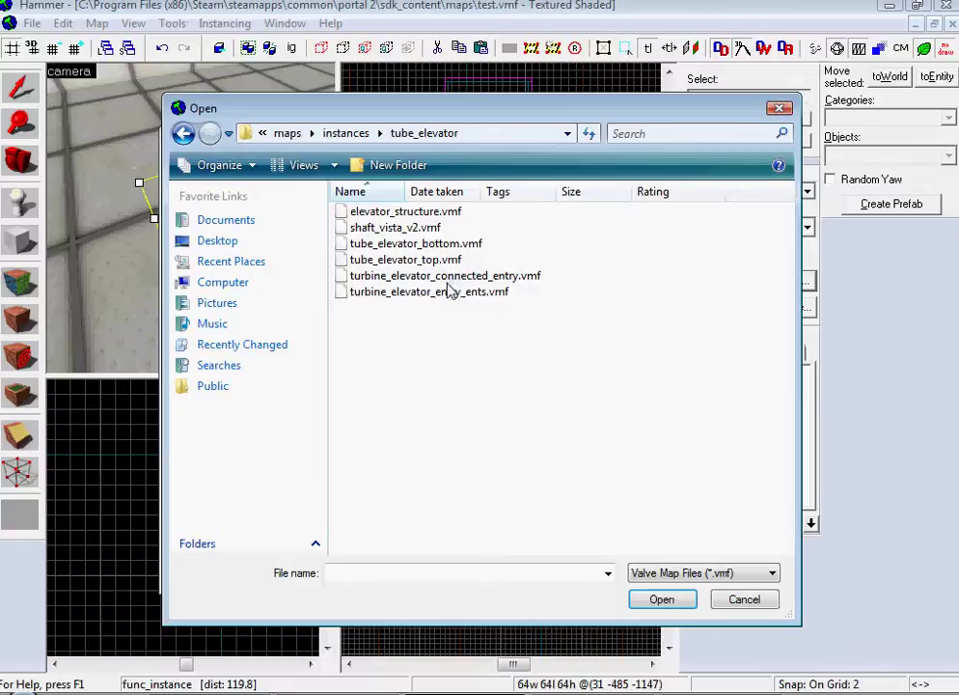
pyautogui.click(414, 260)
pyautogui.click(430, 226)
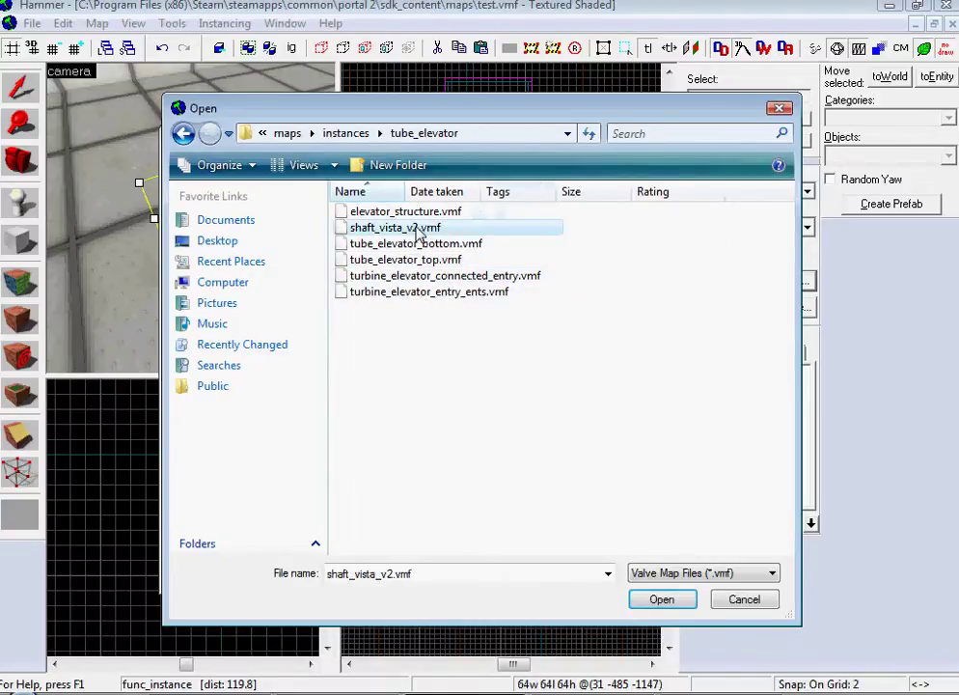
pyautogui.click(345, 133)
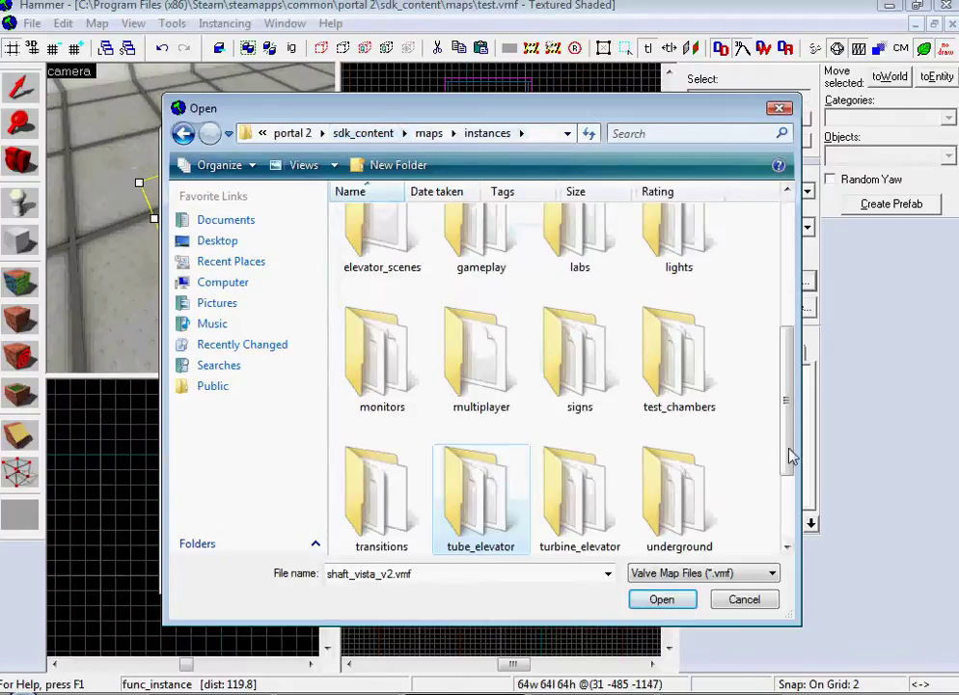
pyautogui.moveTo(790, 454); pyautogui.dragTo(795, 492)
pyautogui.doubleClick(571, 359)
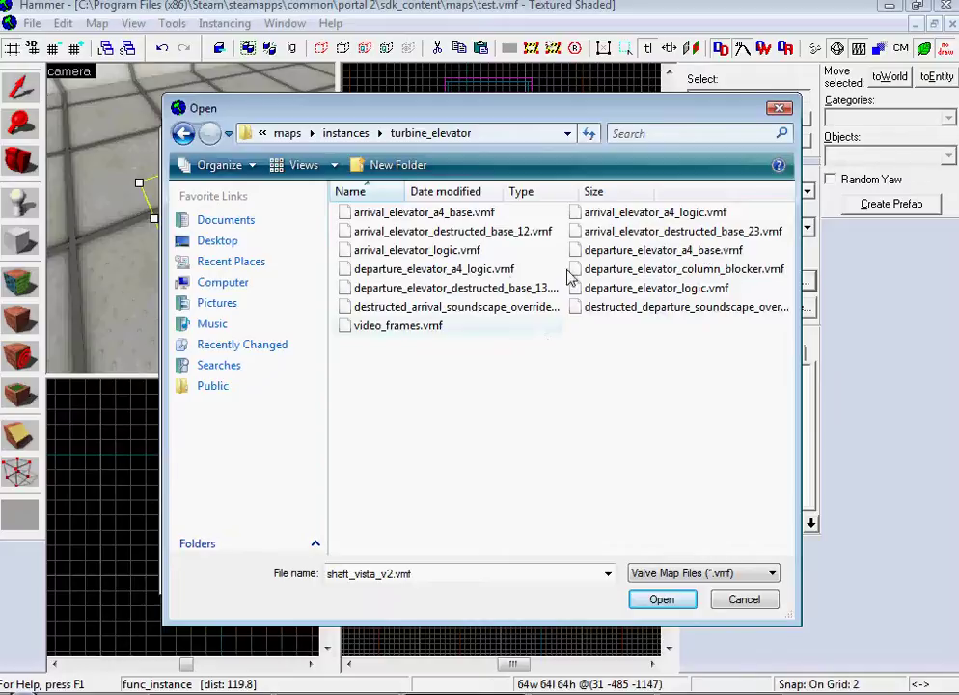
# Step: Set the func_instance's VMF Filename to fadetodeath_goo.vmf from the underground instance folder, apply it and close the properties
pyautogui.click(353, 141)
pyautogui.moveTo(796, 418); pyautogui.dragTo(786, 475)
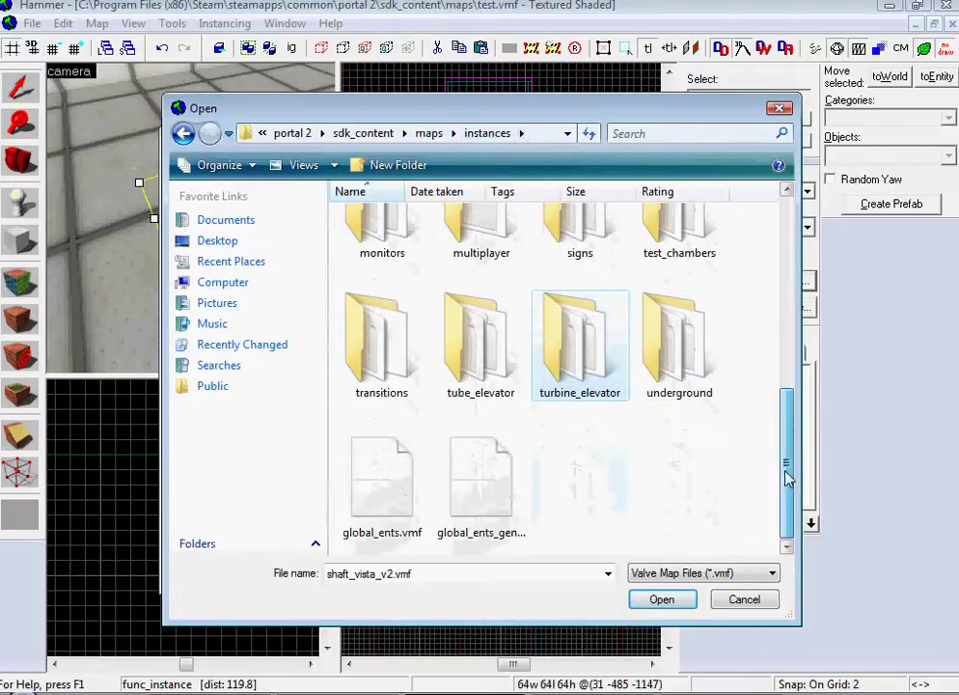
pyautogui.doubleClick(675, 458)
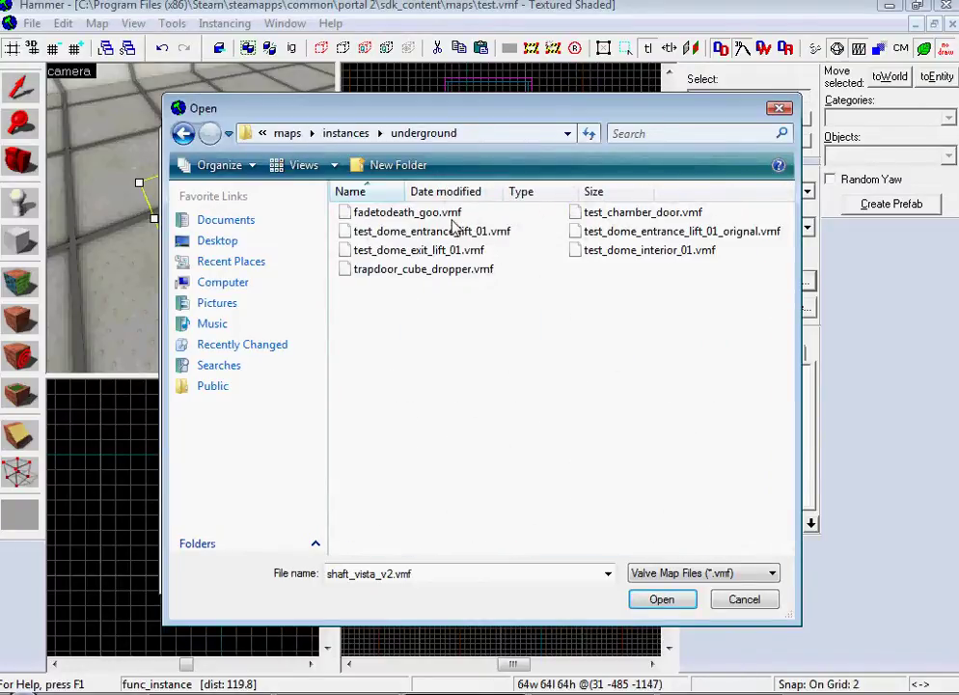
pyautogui.doubleClick(445, 214)
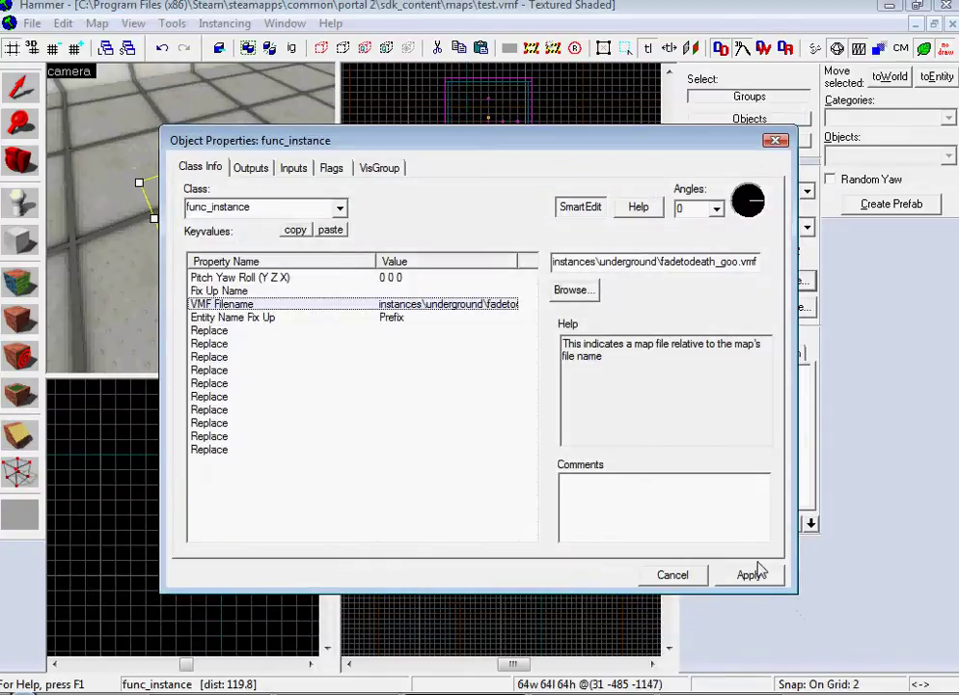
pyautogui.click(739, 578)
pyautogui.click(670, 575)
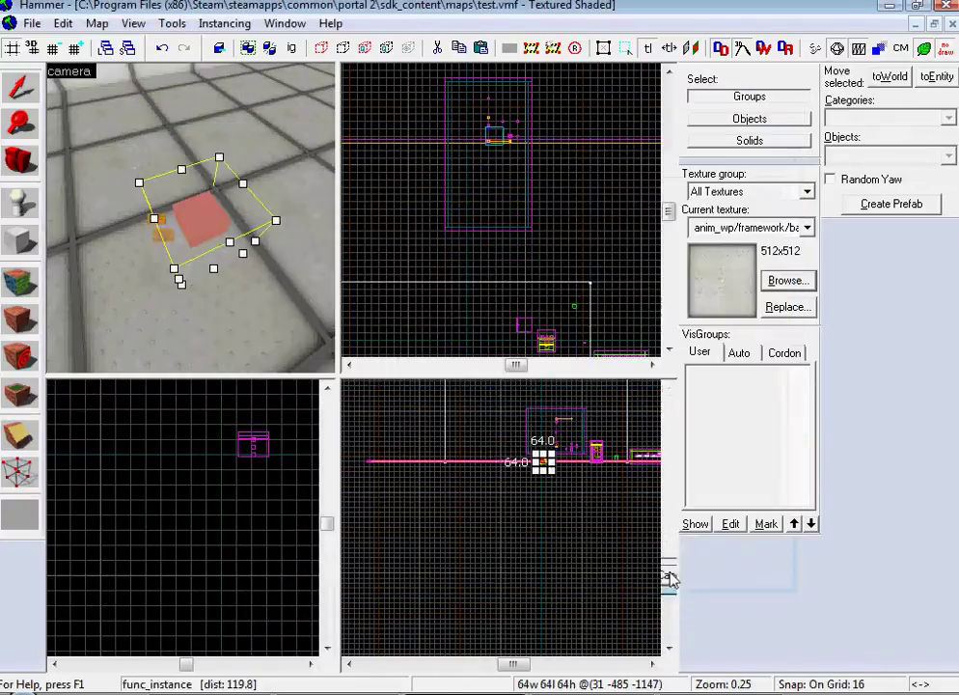
# Step: Check the outputs of the fadetodeath_goo func_instance and close its properties
pyautogui.doubleClick(204, 221)
pyautogui.click(251, 168)
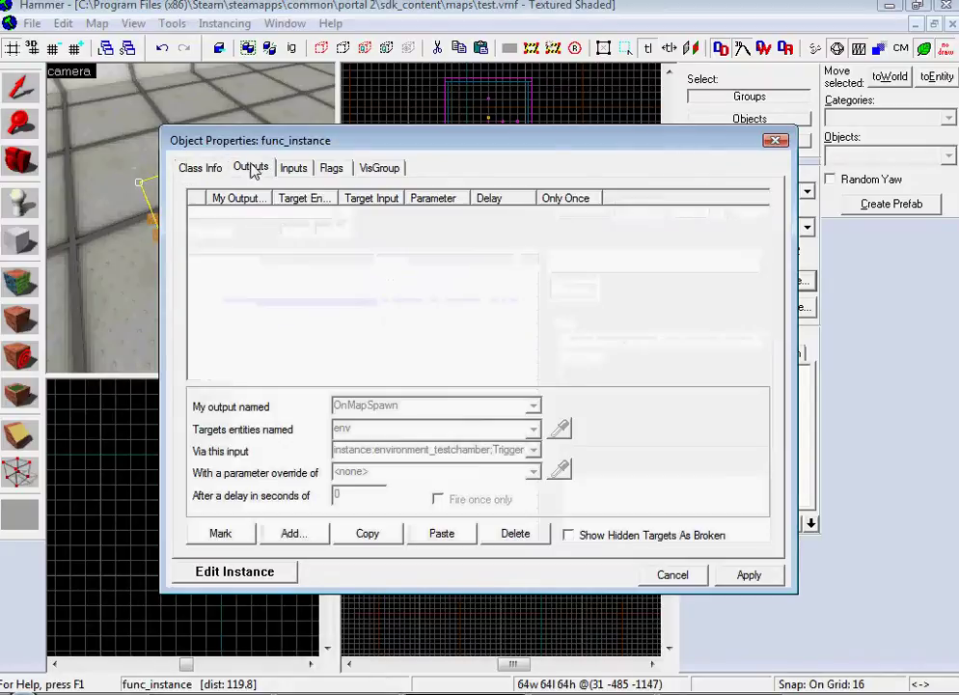
pyautogui.click(674, 575)
# Step: Set the fadetodeath_goo func_instance's Fix Up Name to die, apply it and close the properties
pyautogui.press('z')
pyautogui.press('w')
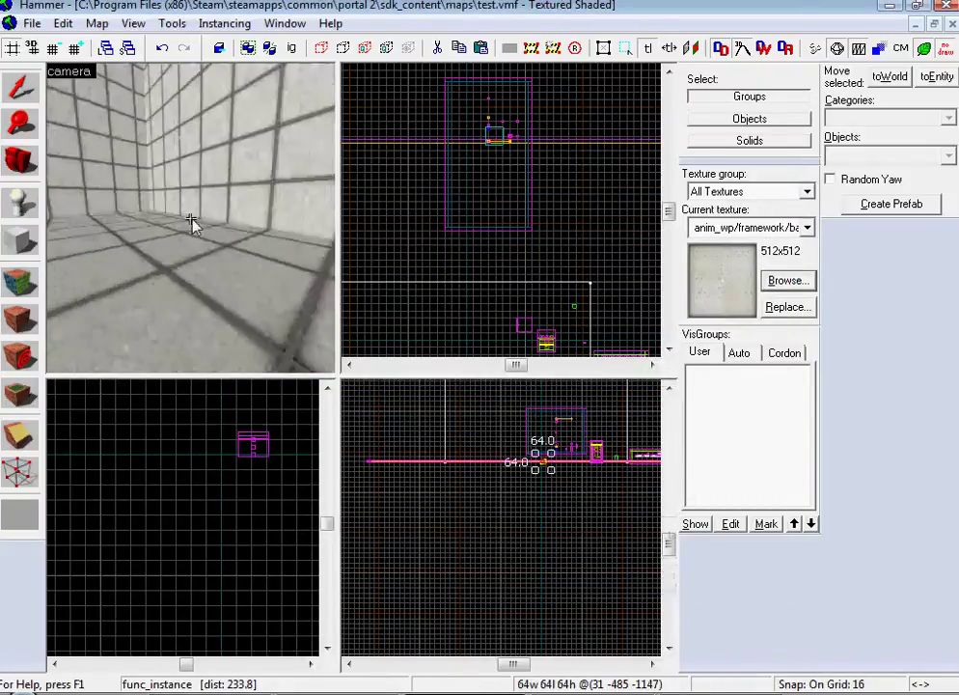
pyautogui.press('z')
pyautogui.doubleClick(203, 244)
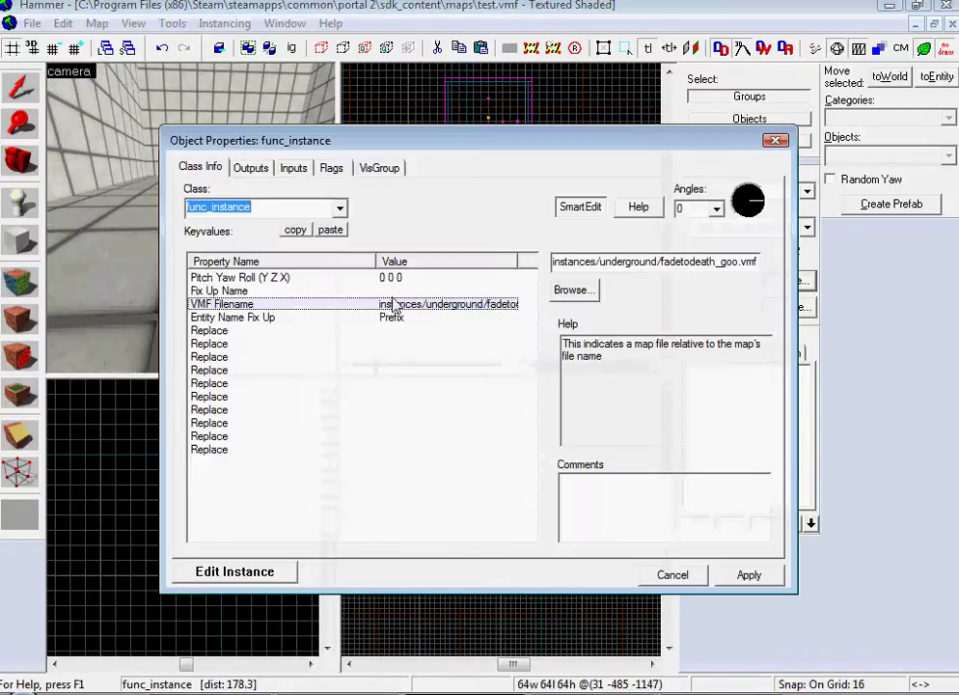
pyautogui.click(219, 290)
pyautogui.click(569, 262)
pyautogui.write('di')
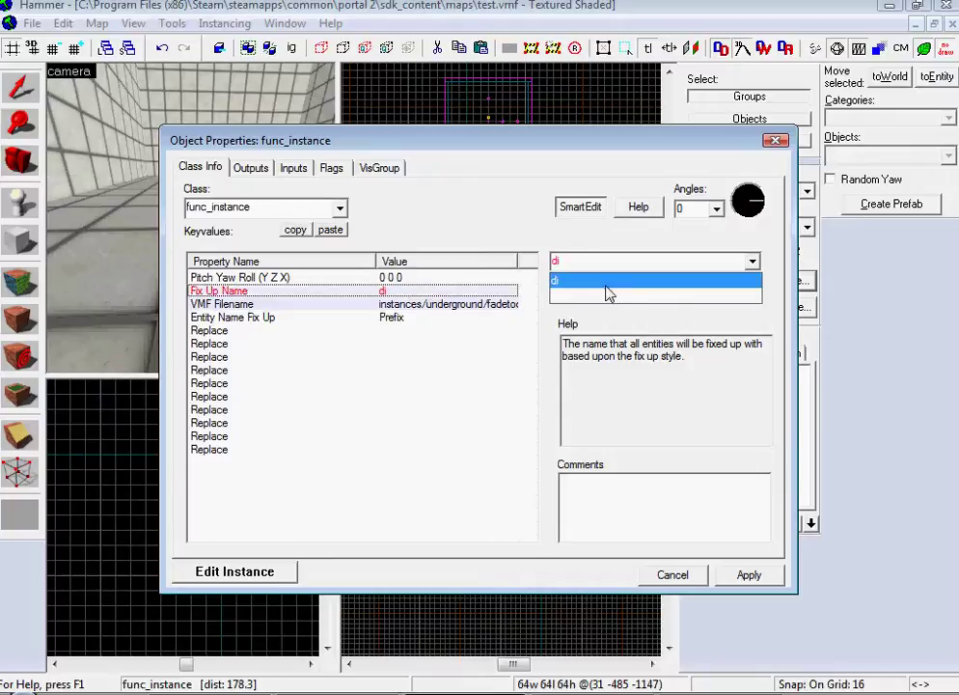
pyautogui.write('e')
pyautogui.click(748, 575)
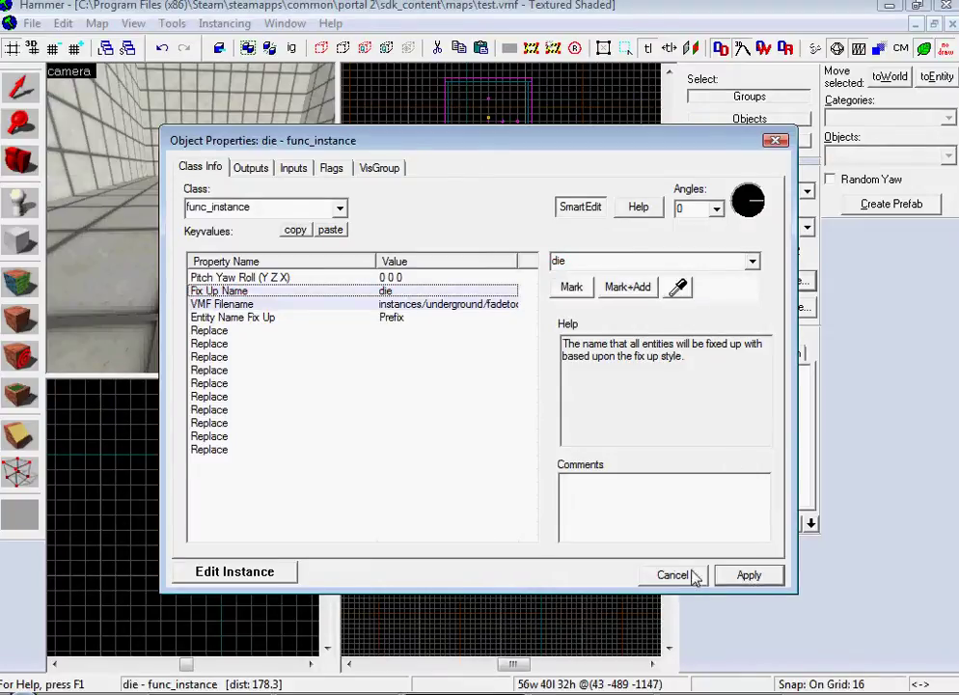
pyautogui.click(687, 575)
# Step: Add an OnMapSpawn output to the logic_auto that targets die with the input instance:reload_relay;Trigger, and apply it
pyautogui.press('z')
pyautogui.press('w')
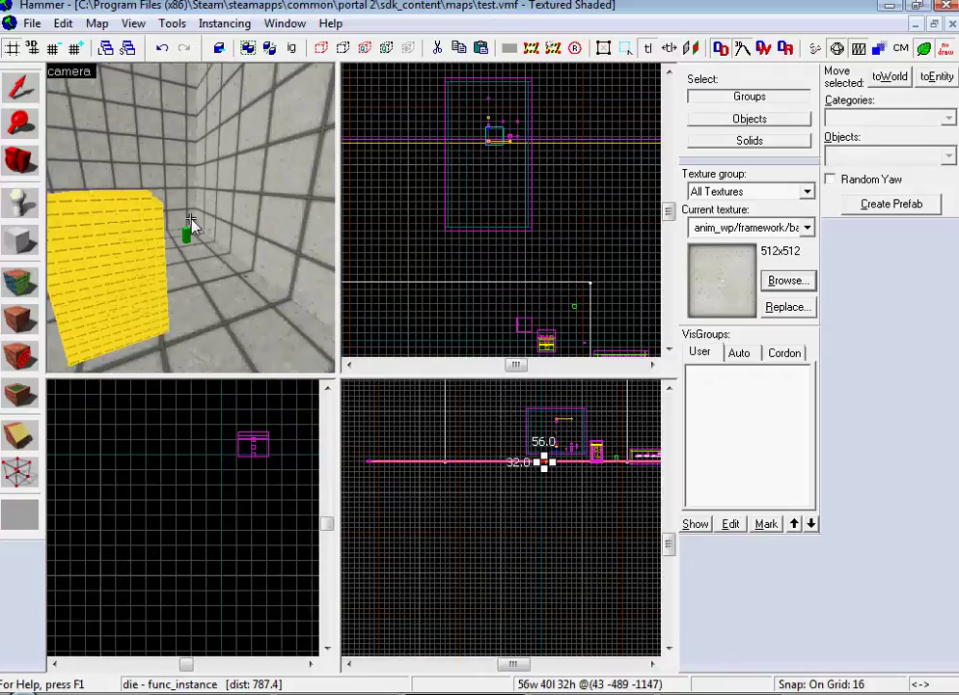
pyautogui.doubleClick(190, 219)
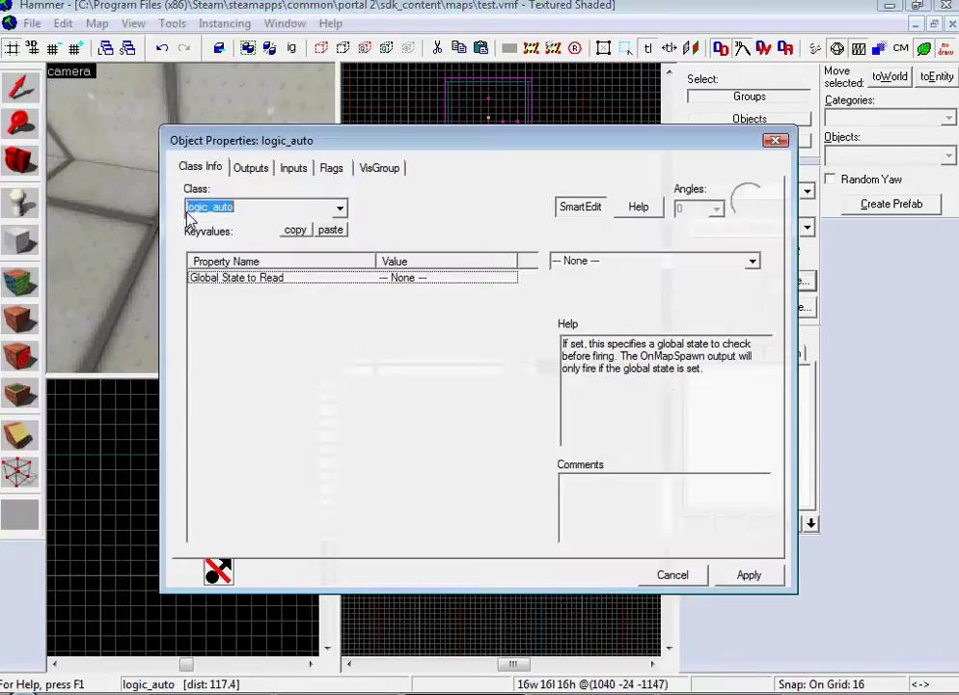
pyautogui.click(251, 168)
pyautogui.click(321, 536)
pyautogui.click(532, 405)
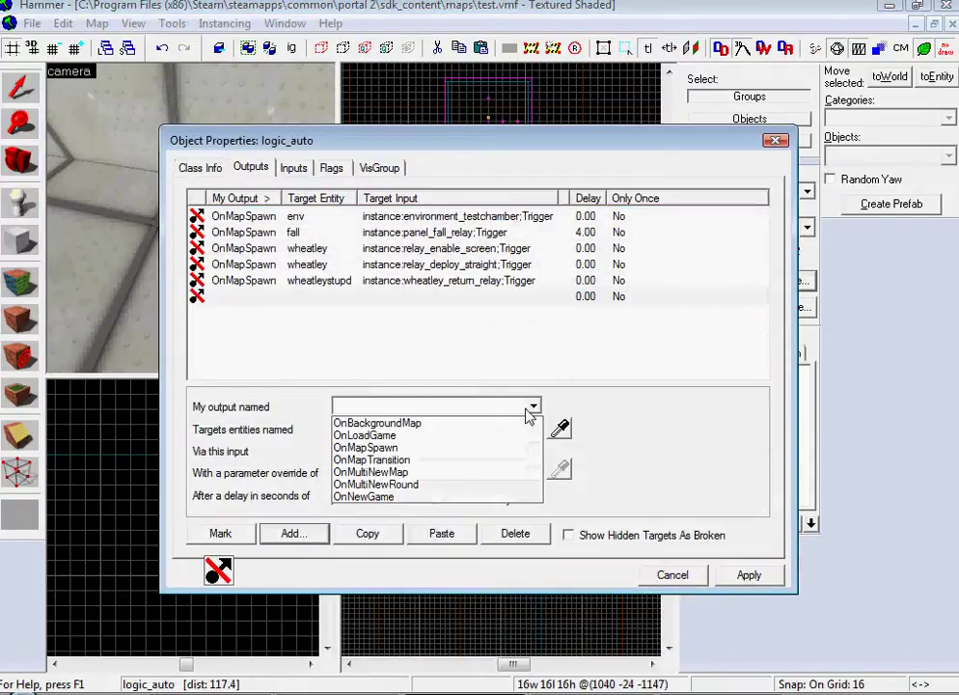
pyautogui.click(494, 449)
pyautogui.click(532, 430)
pyautogui.click(506, 451)
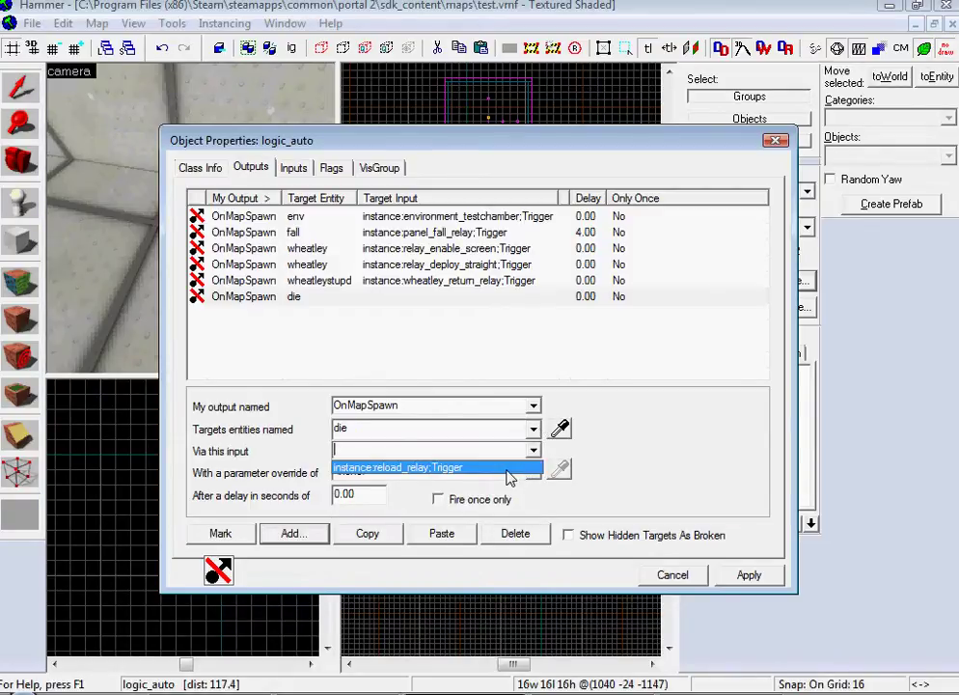
pyautogui.click(506, 470)
pyautogui.click(338, 500)
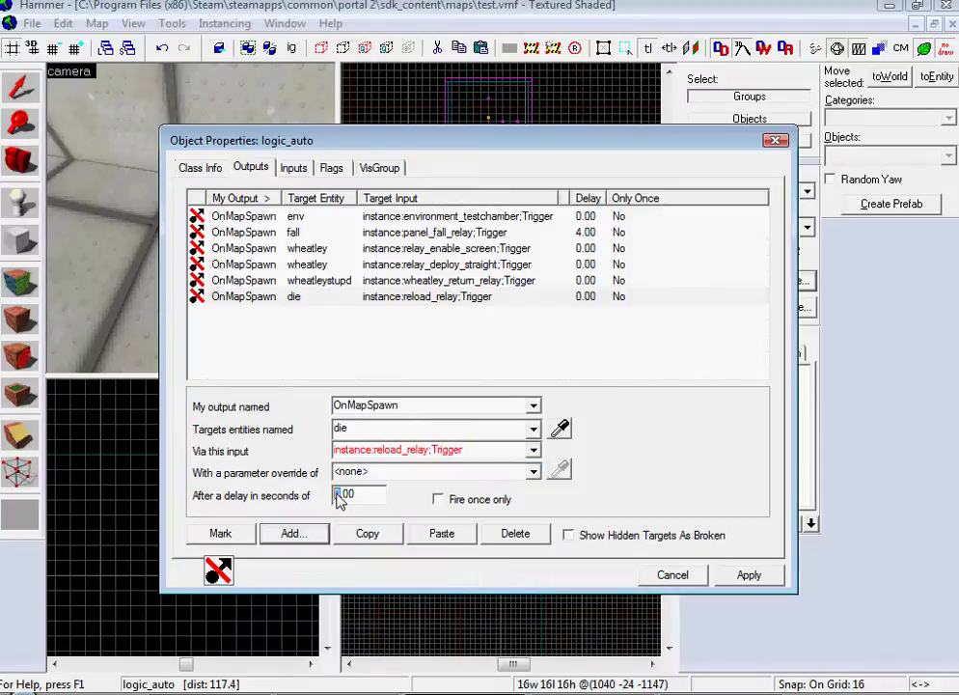
pyautogui.click(738, 574)
# Step: Delete the die output from the logic_auto and close its properties
pyautogui.click(307, 296)
pyautogui.click(539, 537)
pyautogui.click(683, 579)
# Step: Change the die func_instance's VMF Filename to test_chamber_door.vmf from the underground instance folder, apply it and close the properties
pyautogui.press('z')
pyautogui.press('w')
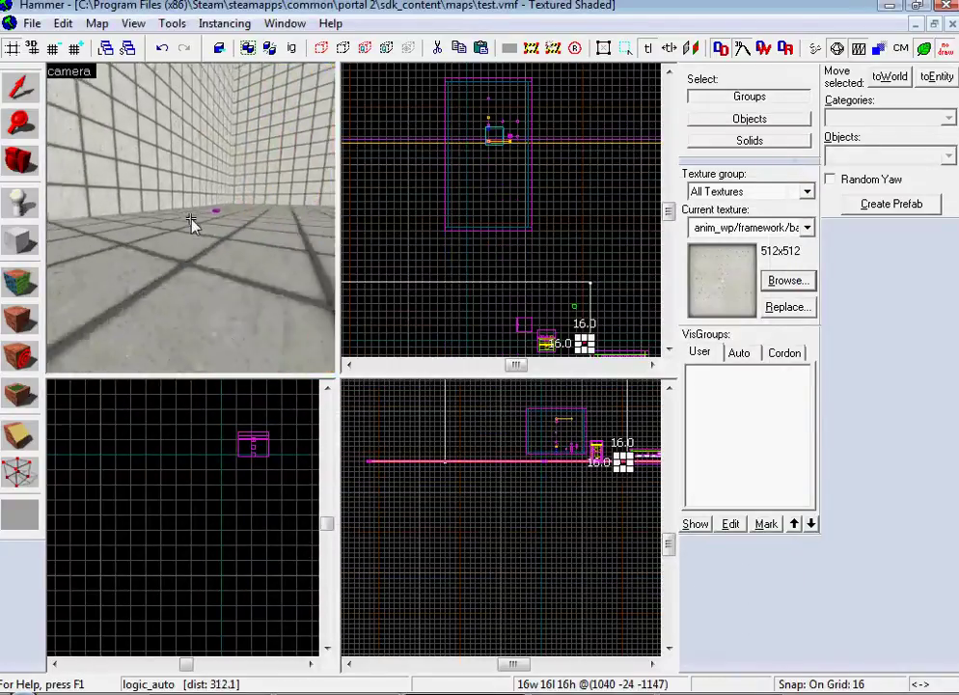
pyautogui.press('z')
pyautogui.doubleClick(169, 209)
pyautogui.doubleClick(475, 305)
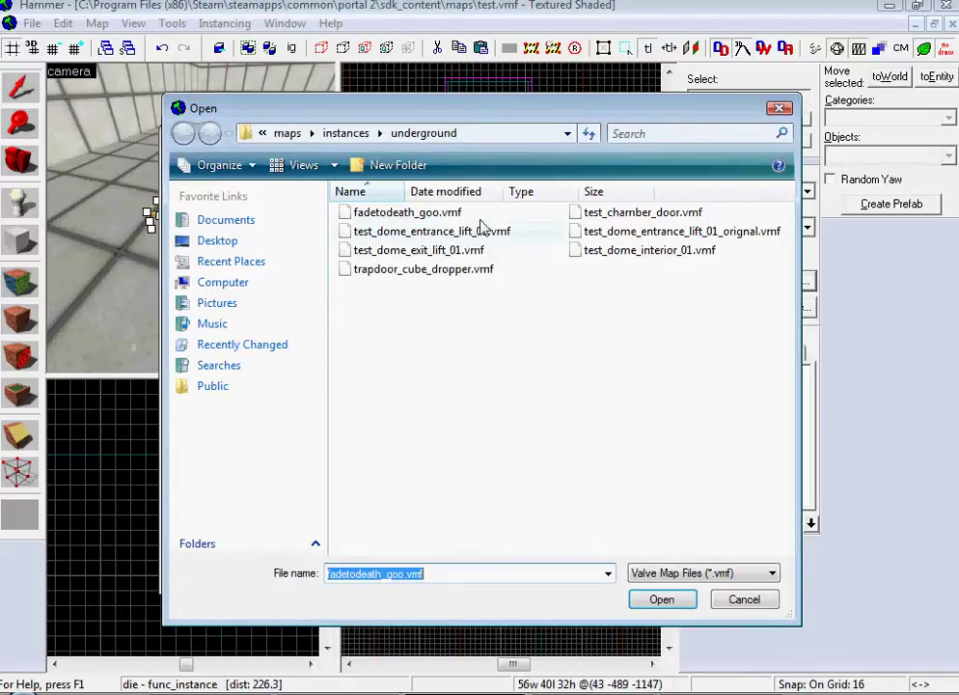
pyautogui.click(439, 234)
pyautogui.click(453, 250)
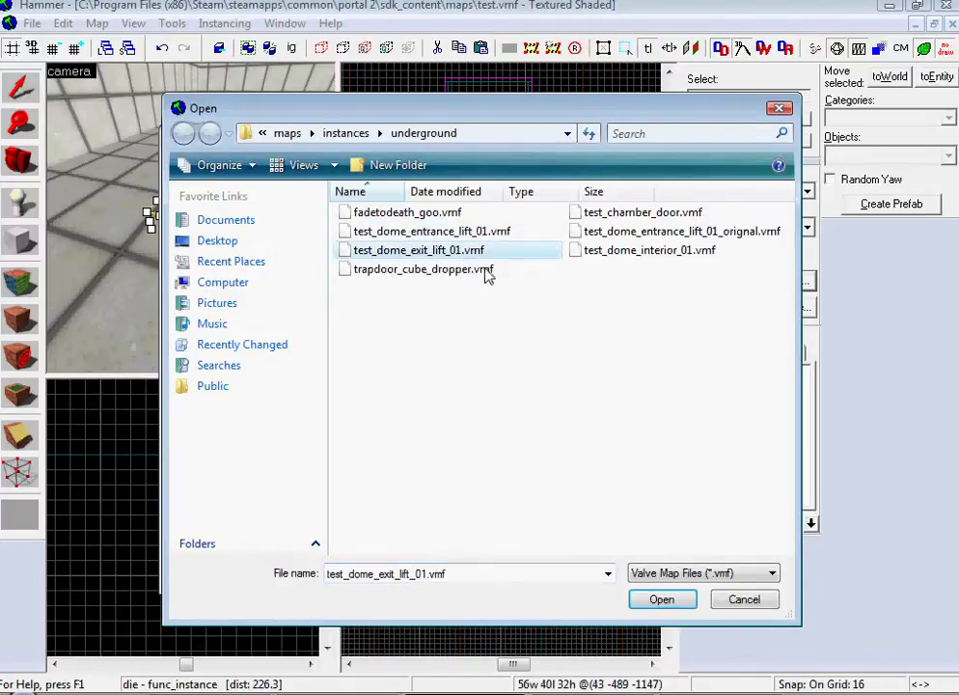
pyautogui.click(448, 273)
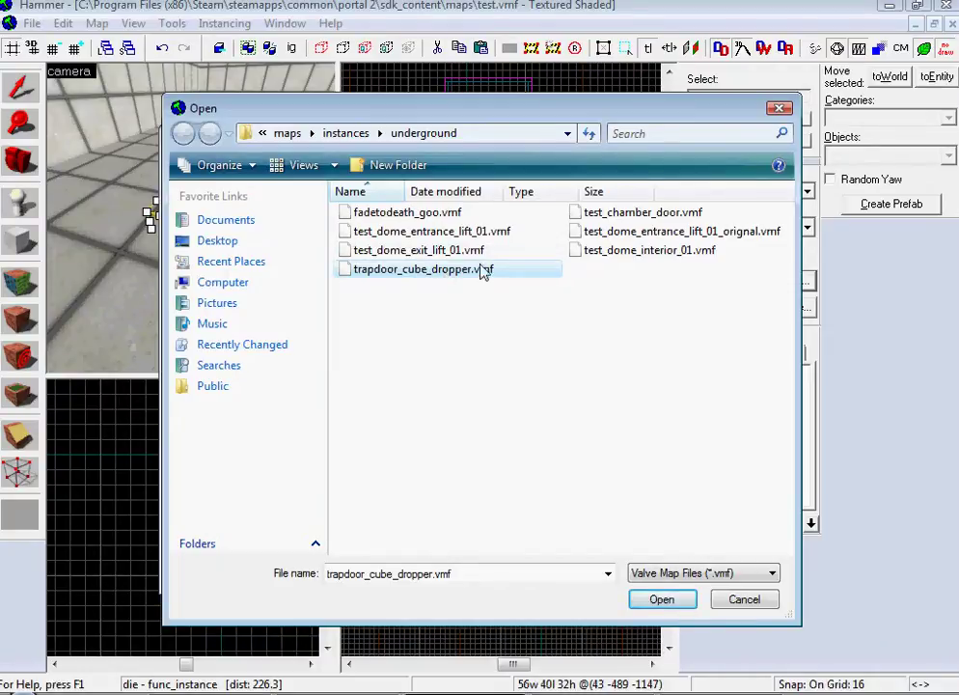
pyautogui.doubleClick(660, 215)
pyautogui.click(725, 577)
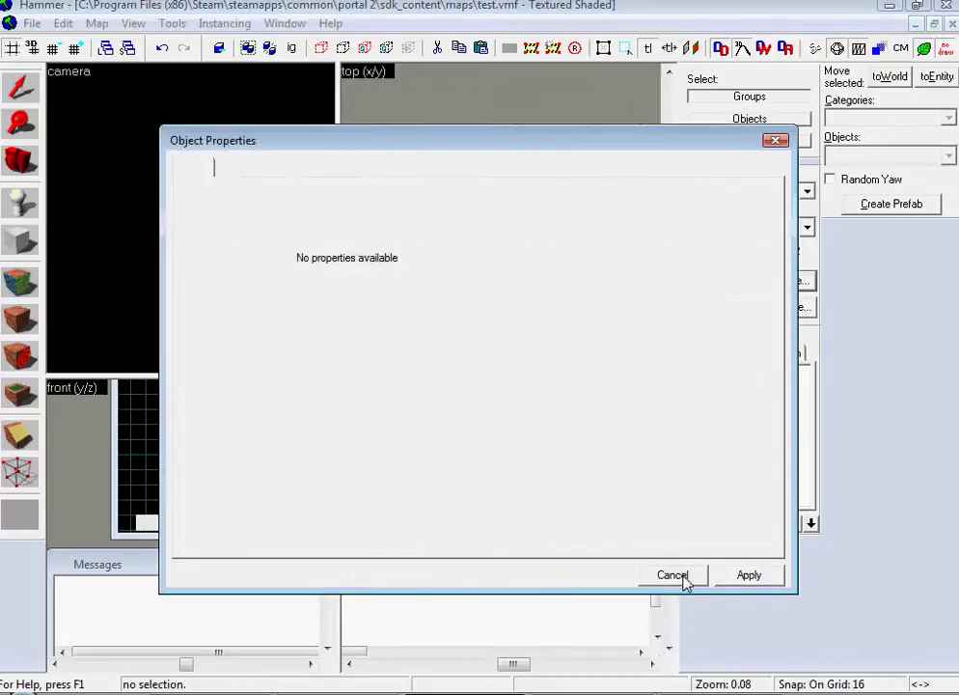
pyautogui.click(672, 575)
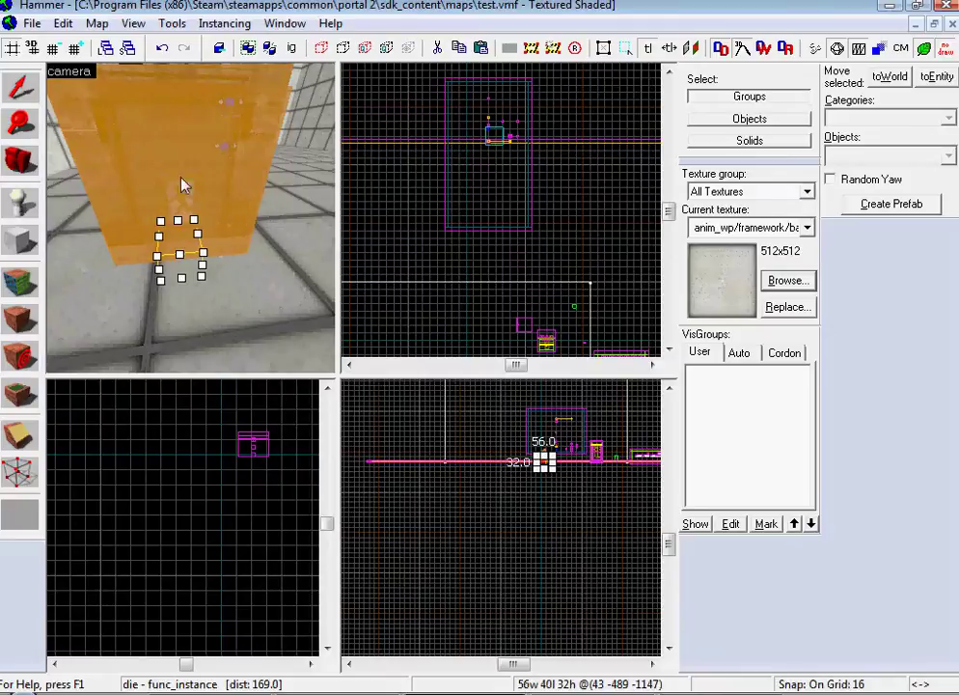
# Step: Change the die func_instance's VMF Filename to test_dome_interior_01.vmf, apply it and close the properties
pyautogui.hotkey('alt', 'Return')
pyautogui.click(559, 290)
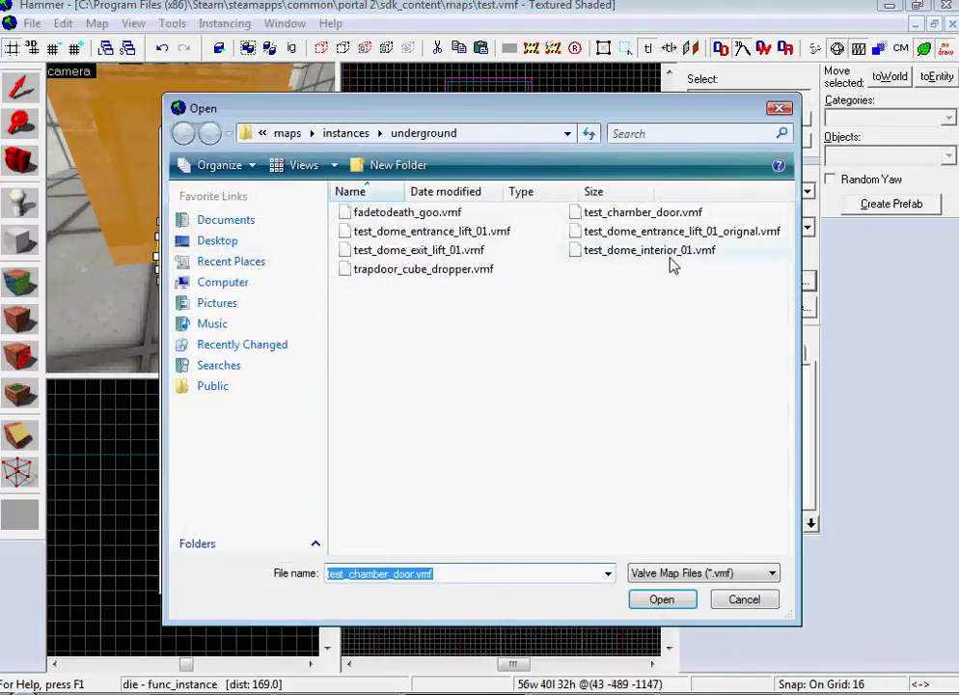
pyautogui.doubleClick(622, 253)
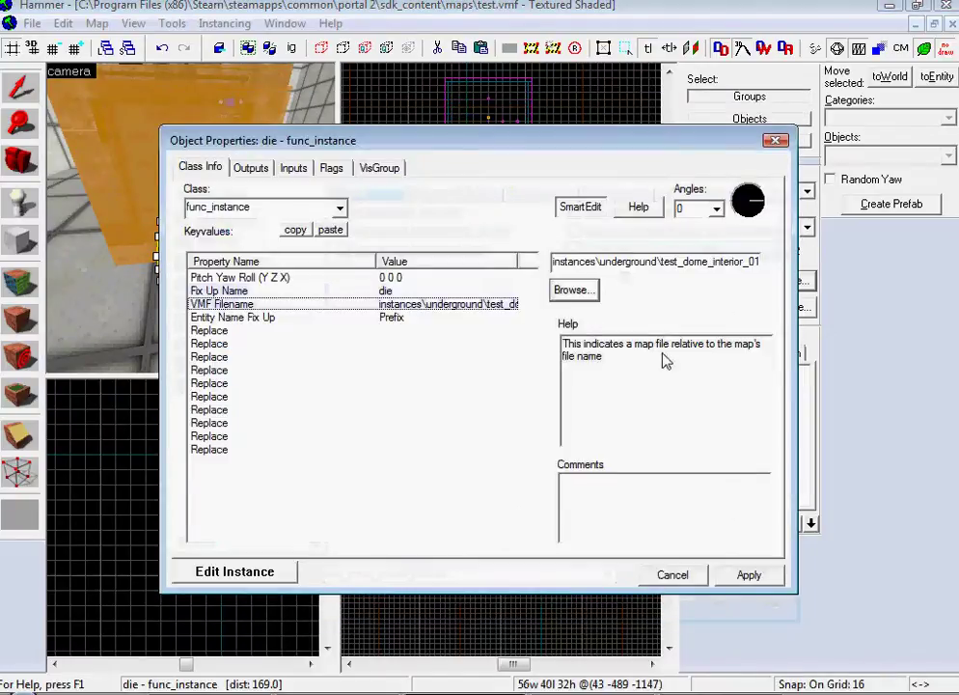
pyautogui.click(748, 575)
pyautogui.click(672, 575)
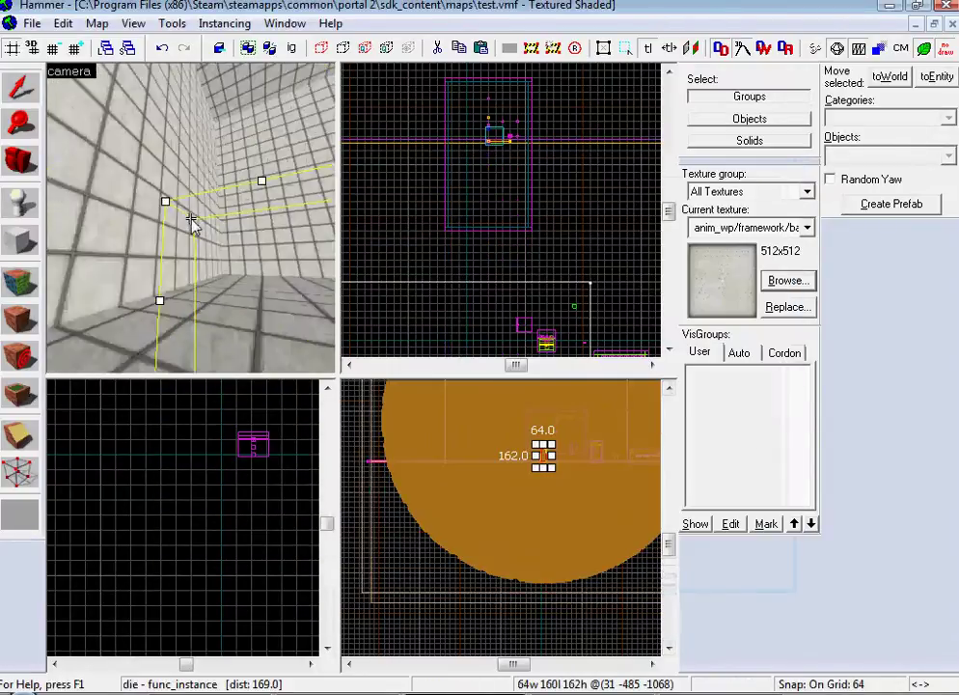
# Step: Deselect the dome interior instance and examine its geometry inside and around the room in the 3D view
pyautogui.press('Left')
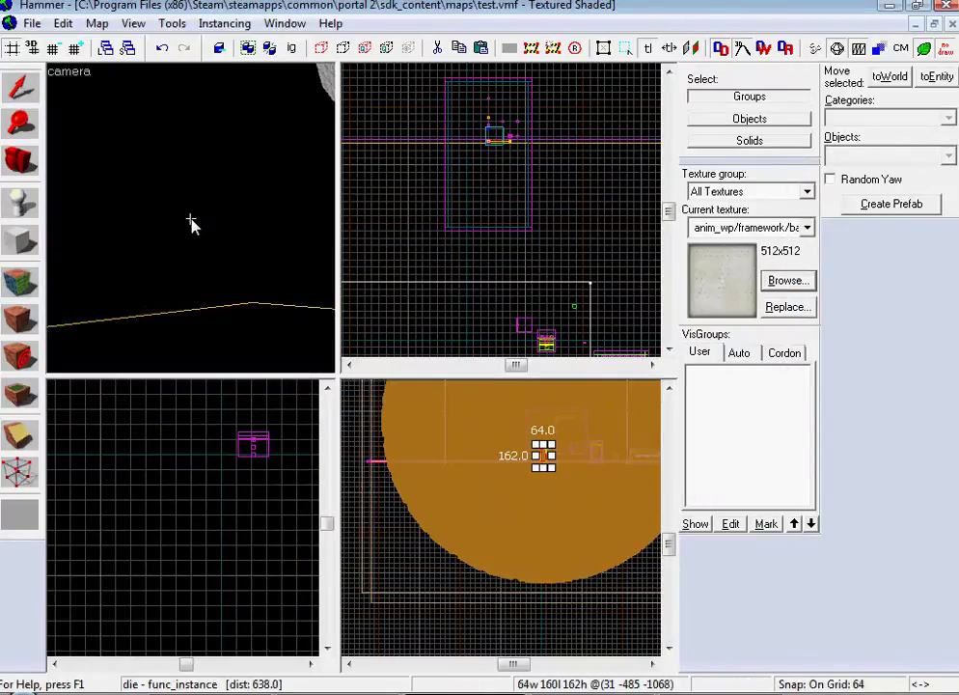
pyautogui.press('Right')
pyautogui.press('Left')
pyautogui.press('Down')
pyautogui.press('Up')
pyautogui.press('Down')
pyautogui.press('Left')
pyautogui.press('Left')
pyautogui.press('Up')
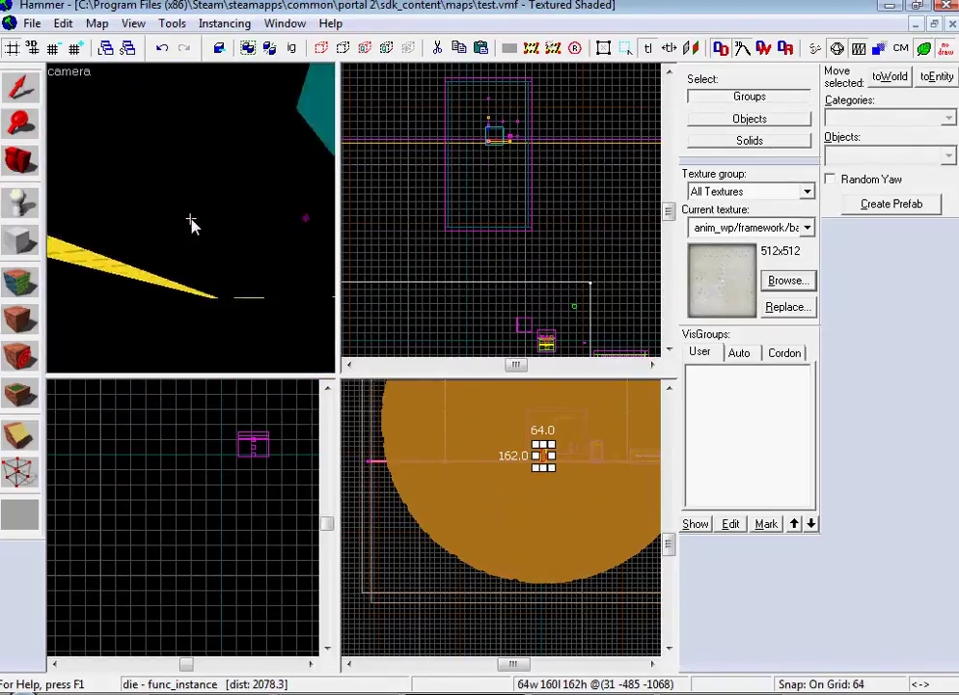
pyautogui.click(421, 257)
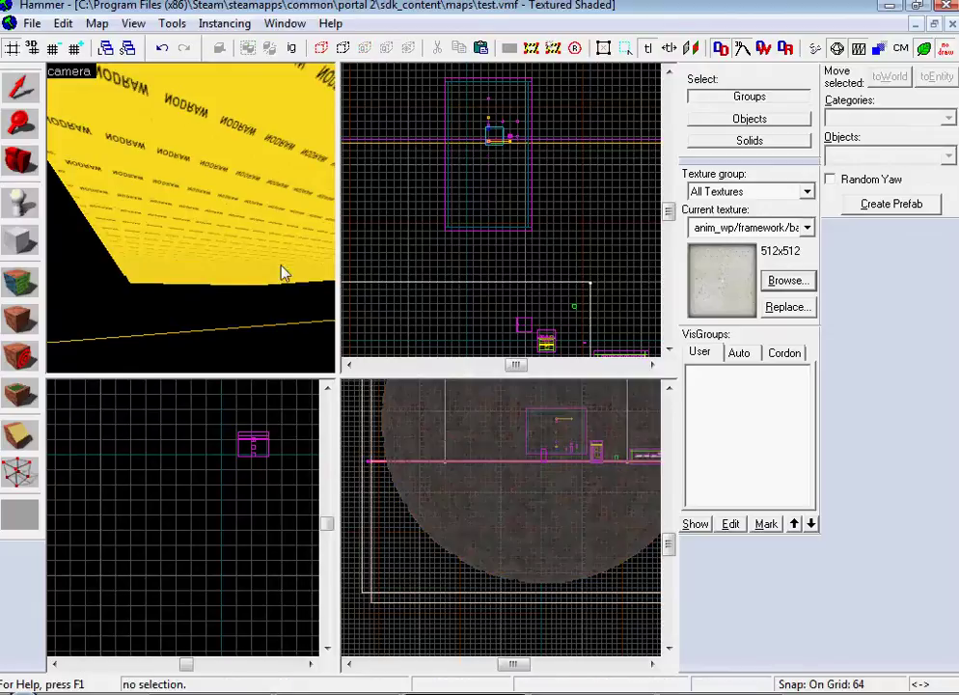
pyautogui.press('z')
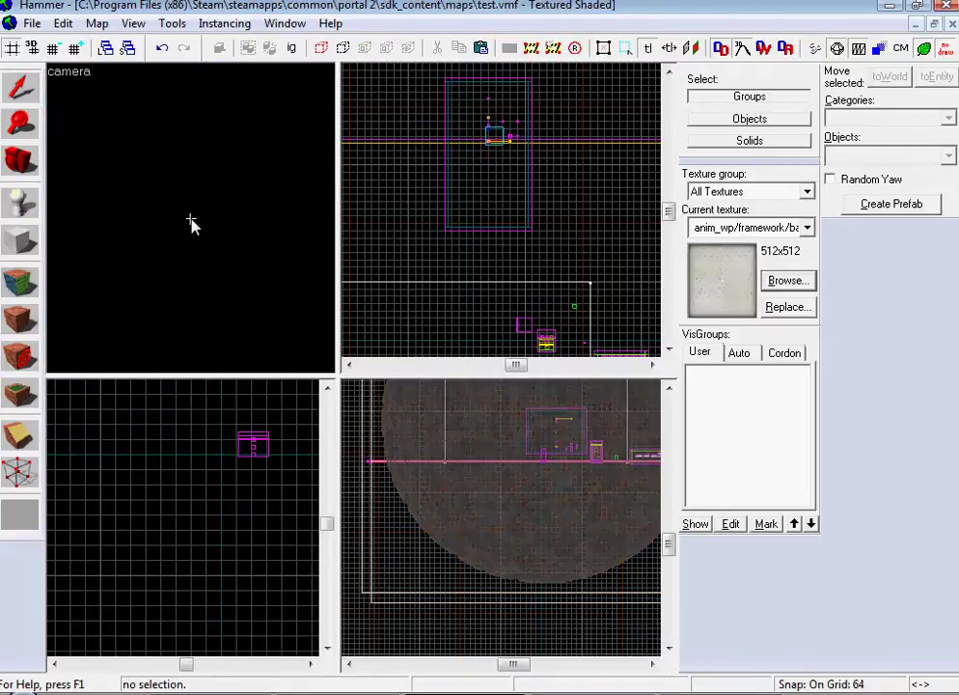
pyautogui.press('w')
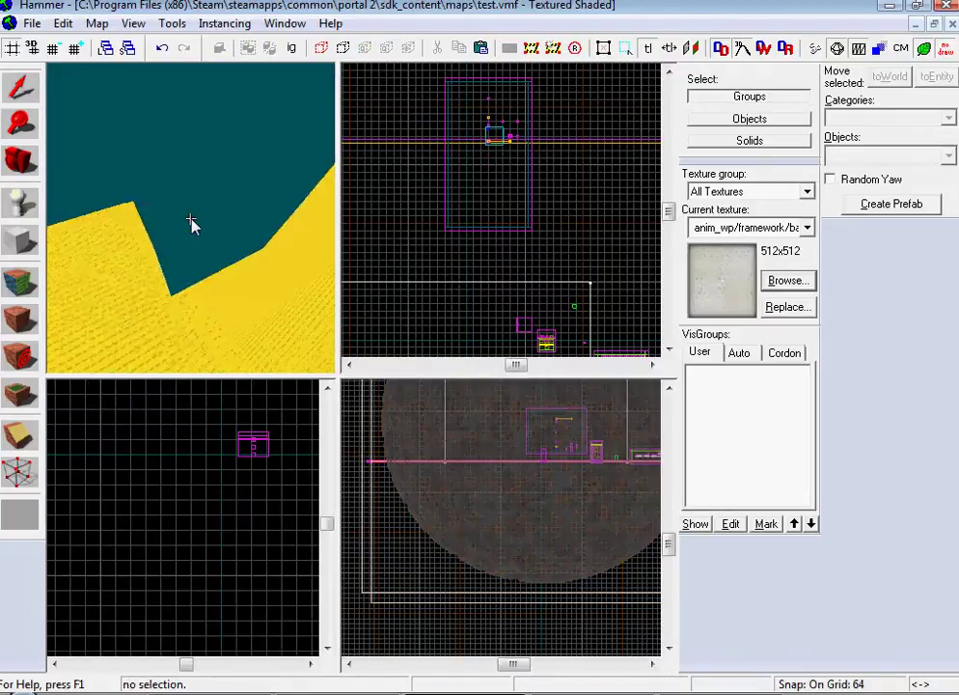
pyautogui.press('w')
pyautogui.press('w')
pyautogui.press('w')
pyautogui.press('w')
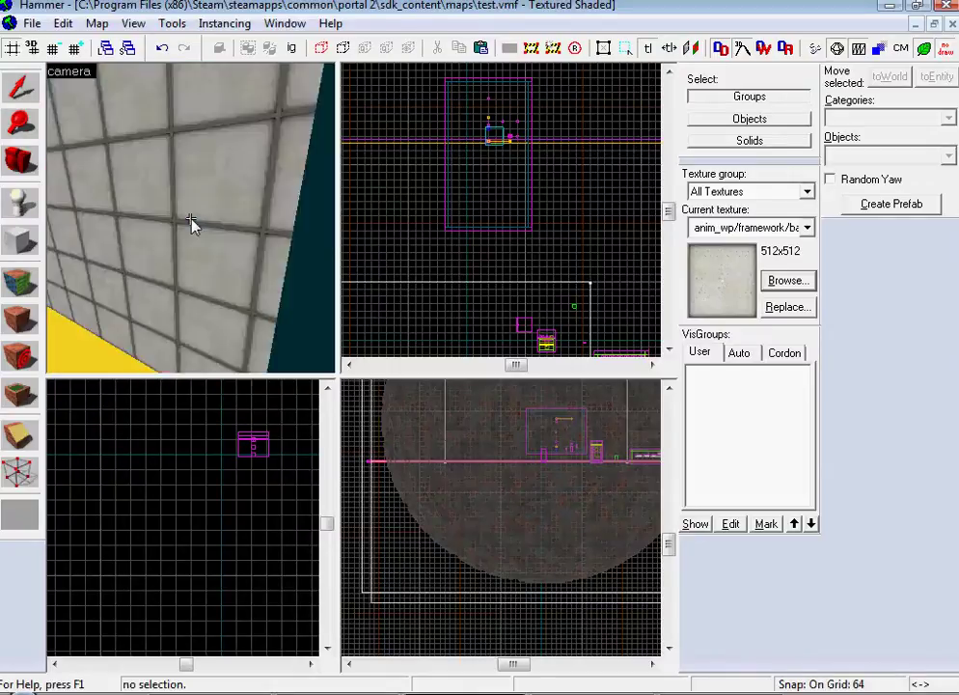
pyautogui.press('w')
pyautogui.press('z')
# Step: Open test_dome_interior_01.vmf from the underground instance folder as its own map
pyautogui.click(34, 23)
pyautogui.click(64, 65)
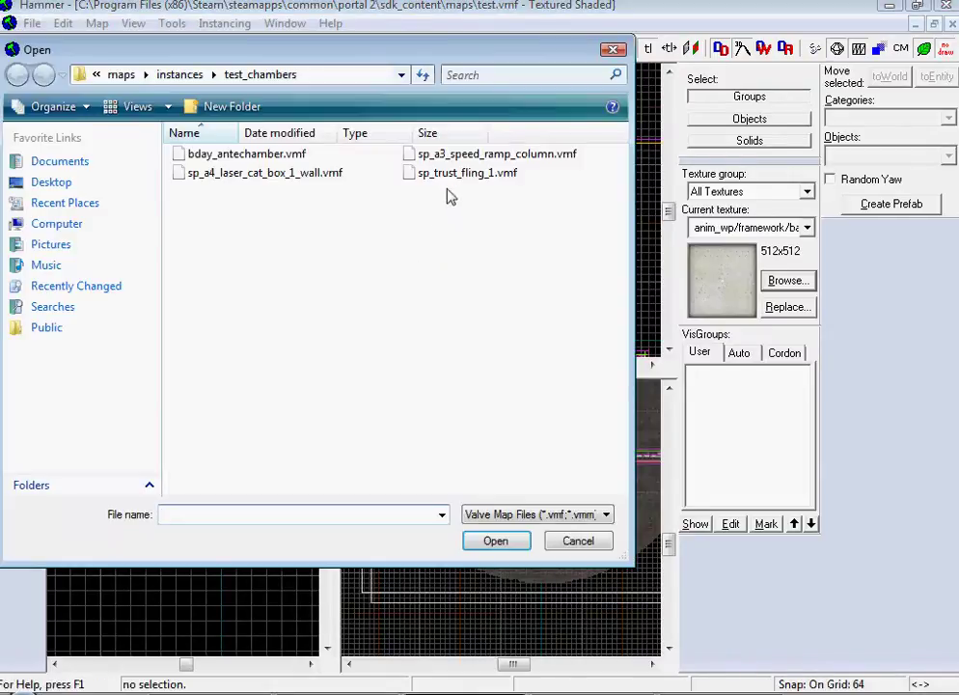
pyautogui.click(188, 77)
pyautogui.scroll(-3, 482, 290)
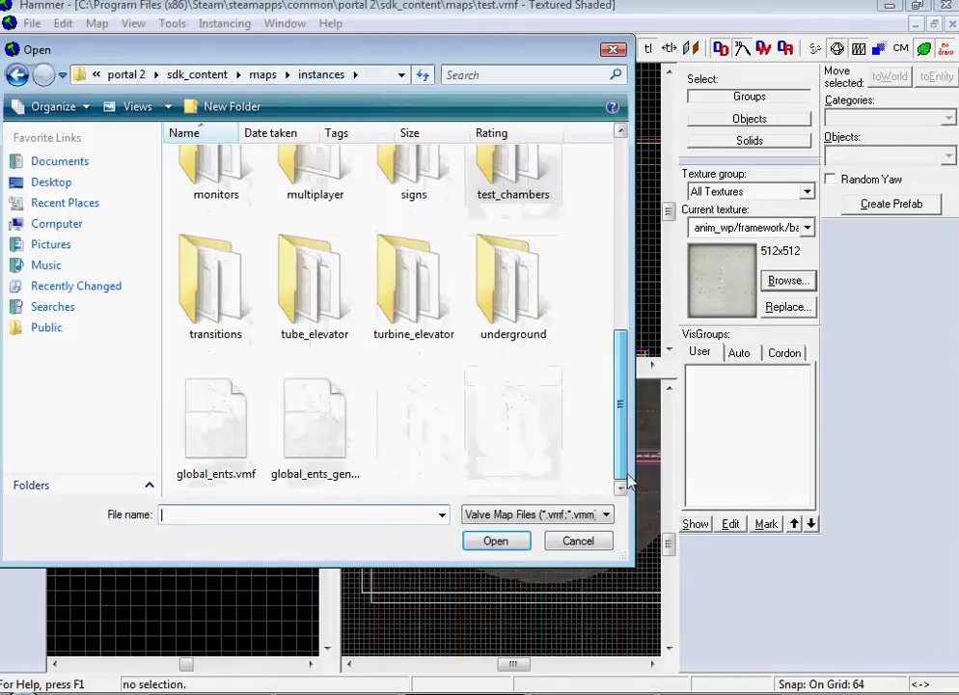
pyautogui.doubleClick(482, 294)
pyautogui.doubleClick(465, 193)
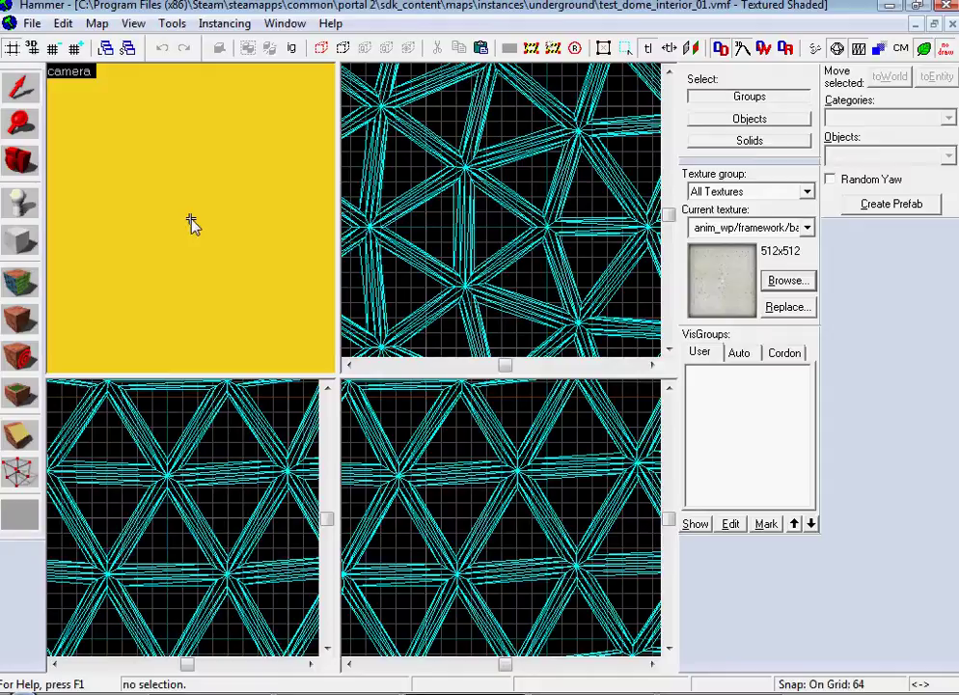
# Step: Examine the whole dome sphere in the 2D views and close the test_dome_interior_01.vmf map
pyautogui.scroll(-8, 535, 260)
pyautogui.scroll(-5, 554, 547)
pyautogui.scroll(-3, 555, 547)
pyautogui.scroll(-8, 203, 543)
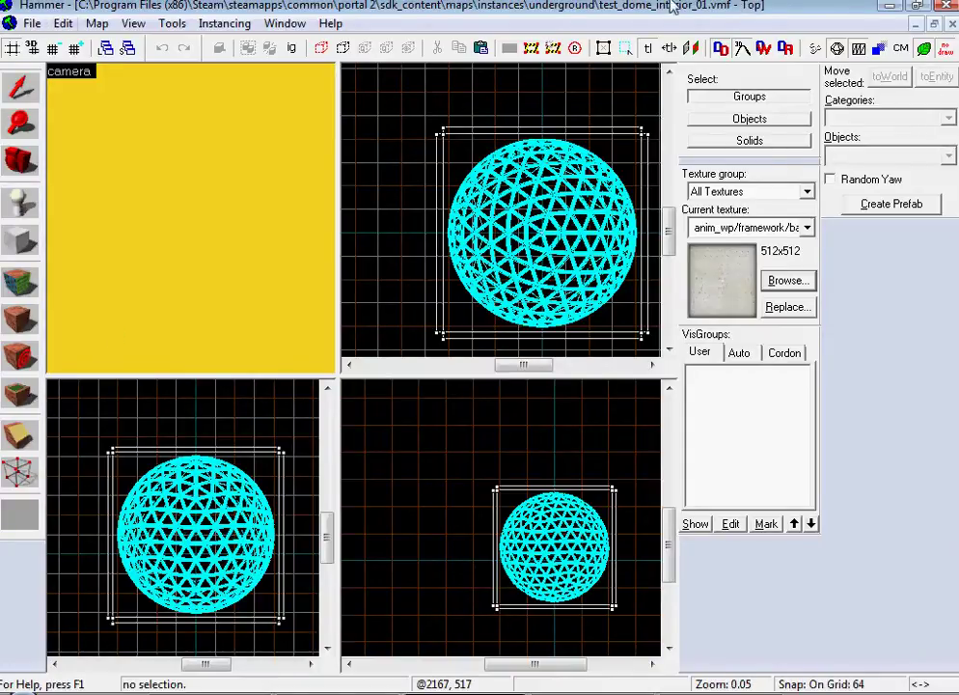
pyautogui.click(952, 23)
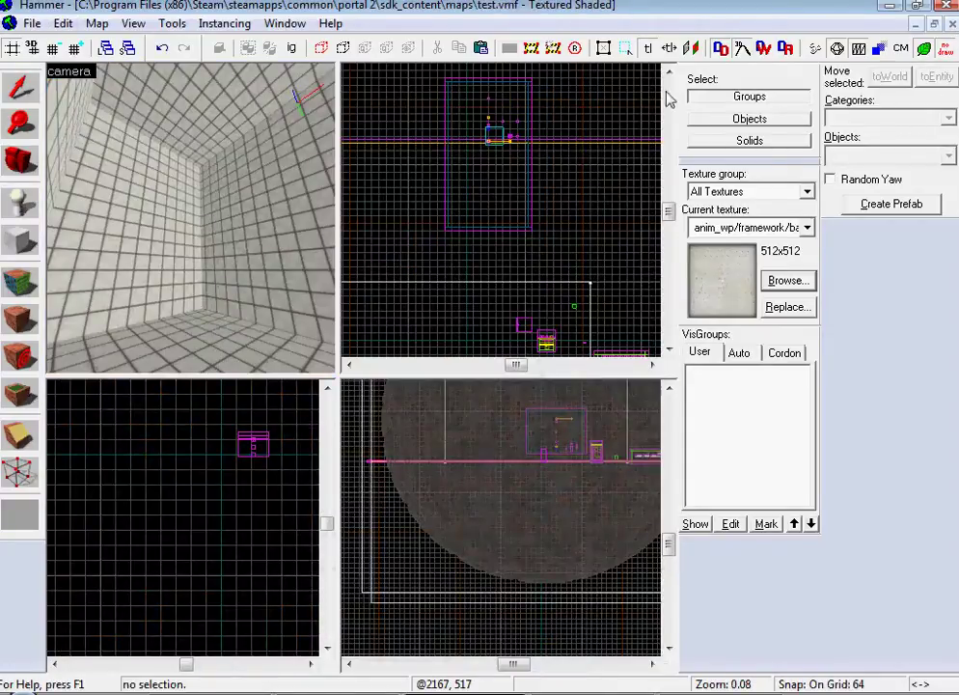
# Step: Undo the dome interior change on the die func_instance and set its VMF Filename to test_dome_exit_lift_01.vmf, applying it and closing the properties
pyautogui.press('z')
pyautogui.press('w')
pyautogui.click(190, 221)
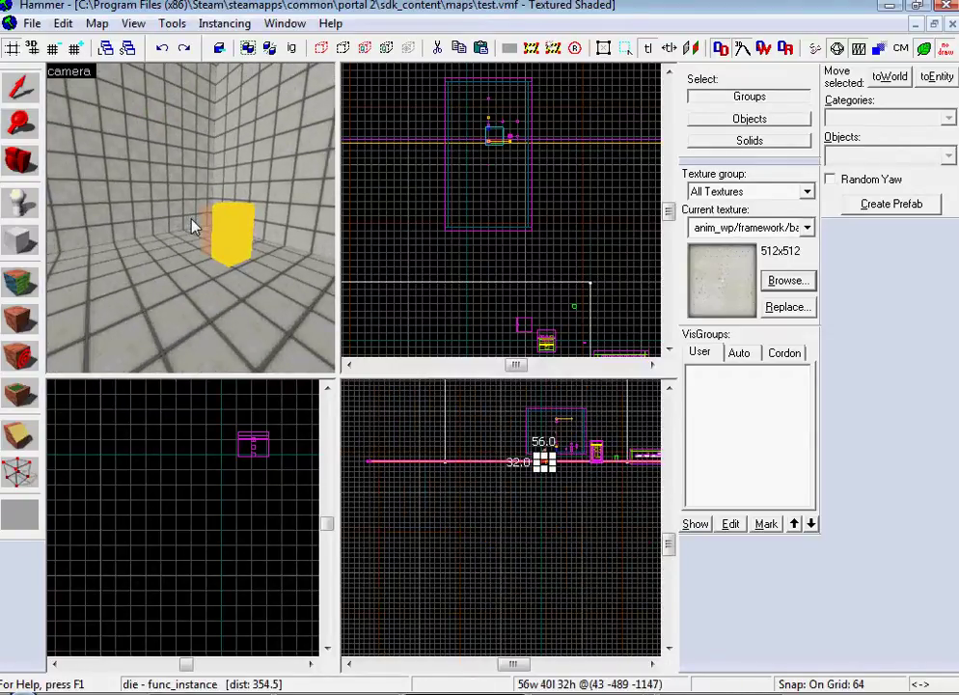
pyautogui.hotkey('alt', 'Return')
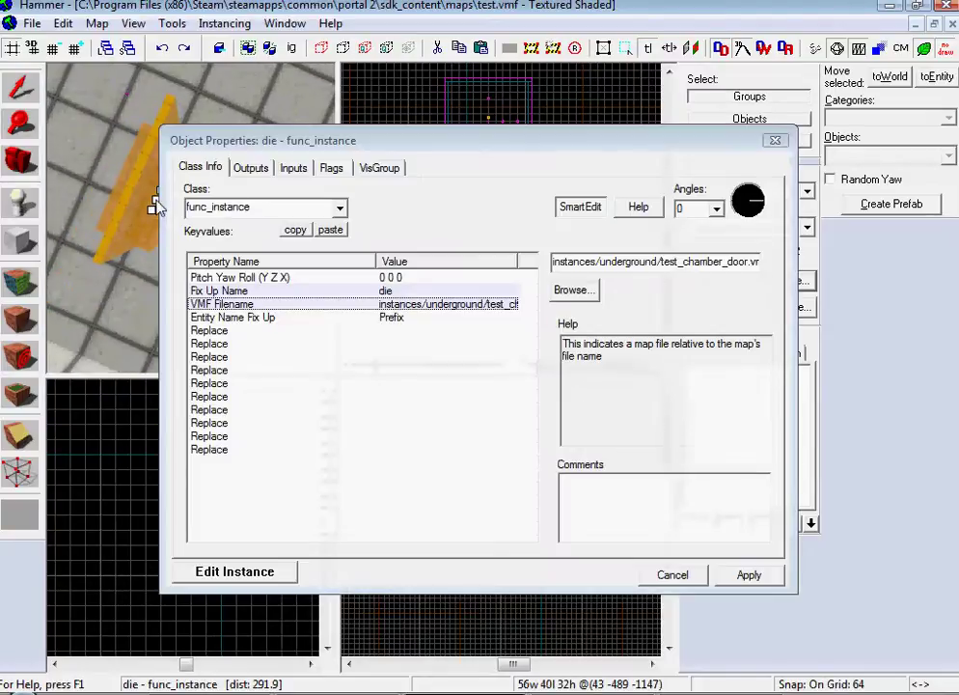
pyautogui.click(588, 292)
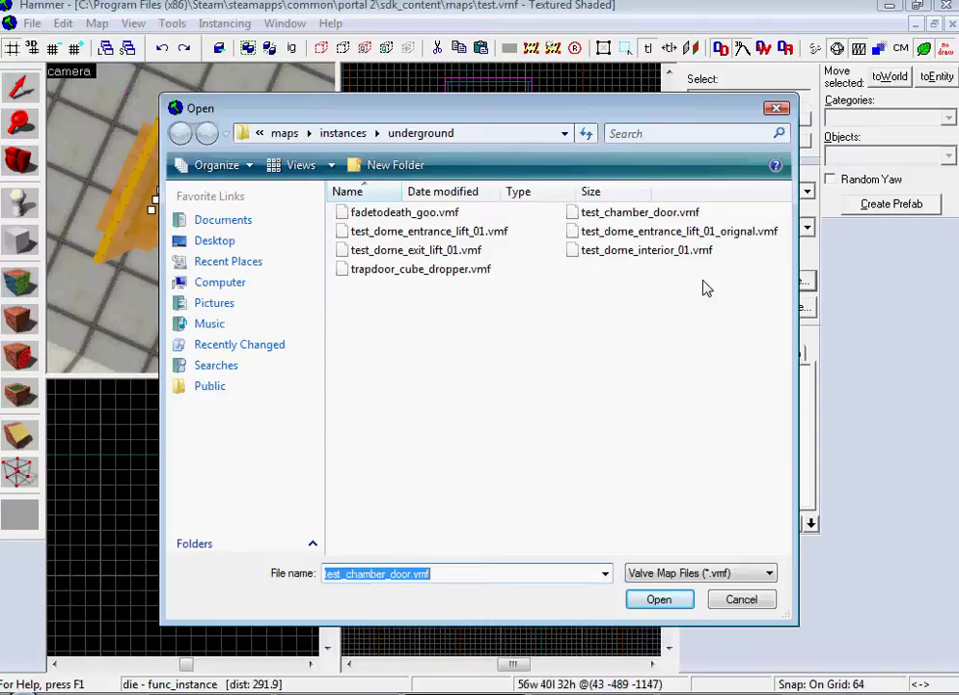
pyautogui.doubleClick(462, 256)
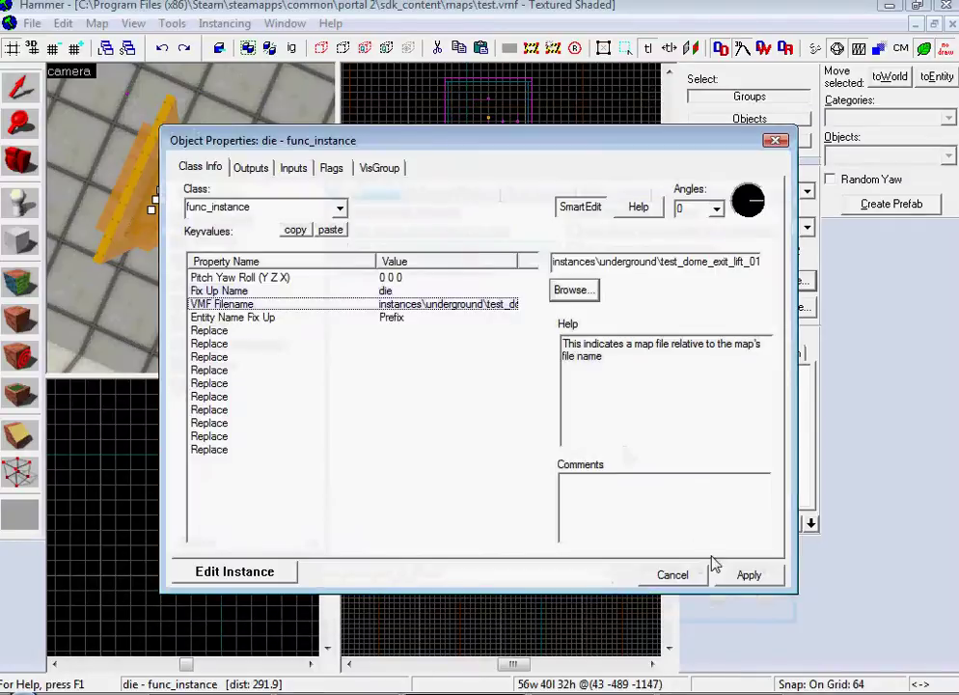
pyautogui.click(761, 578)
pyautogui.click(674, 582)
# Step: Inspect the exit lift instance in the 3D view and check its full height in the side view
pyautogui.press('z')
pyautogui.press('s')
pyautogui.press('w')
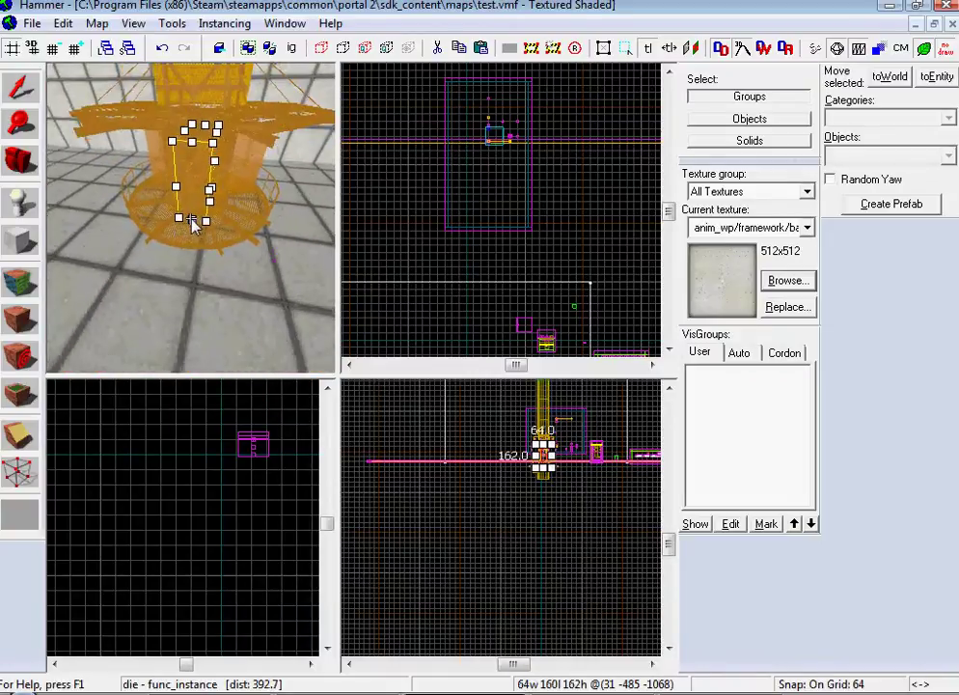
pyautogui.press('z')
pyautogui.scroll(-5, 593, 495)
pyautogui.click(669, 388)
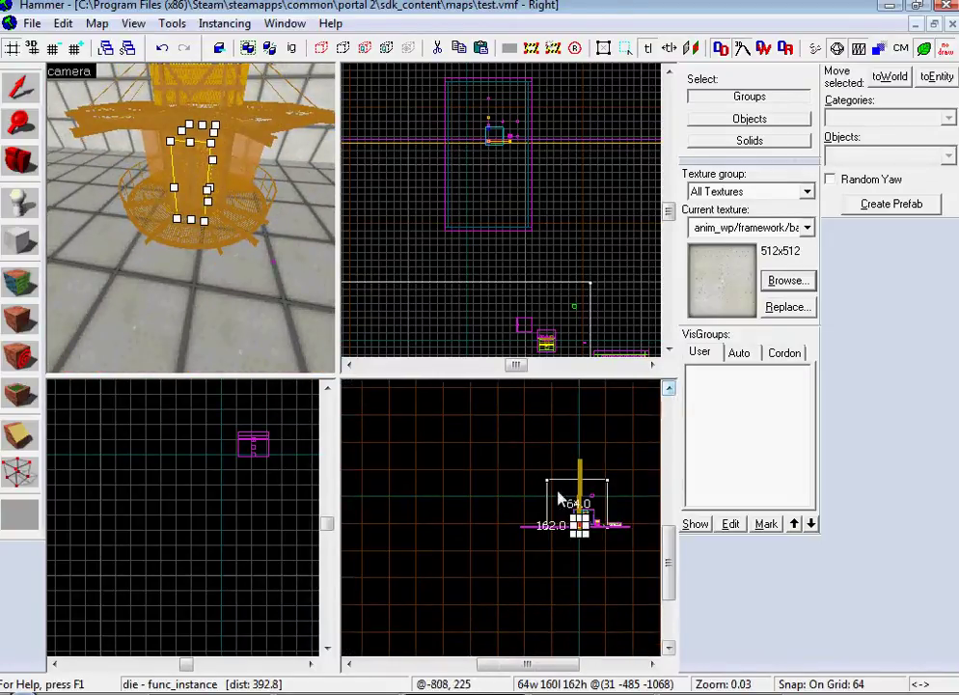
# Step: Filter the texture list by black and choose tools/toolsblack_noportal as the current texture
pyautogui.click(653, 667)
pyautogui.click(786, 279)
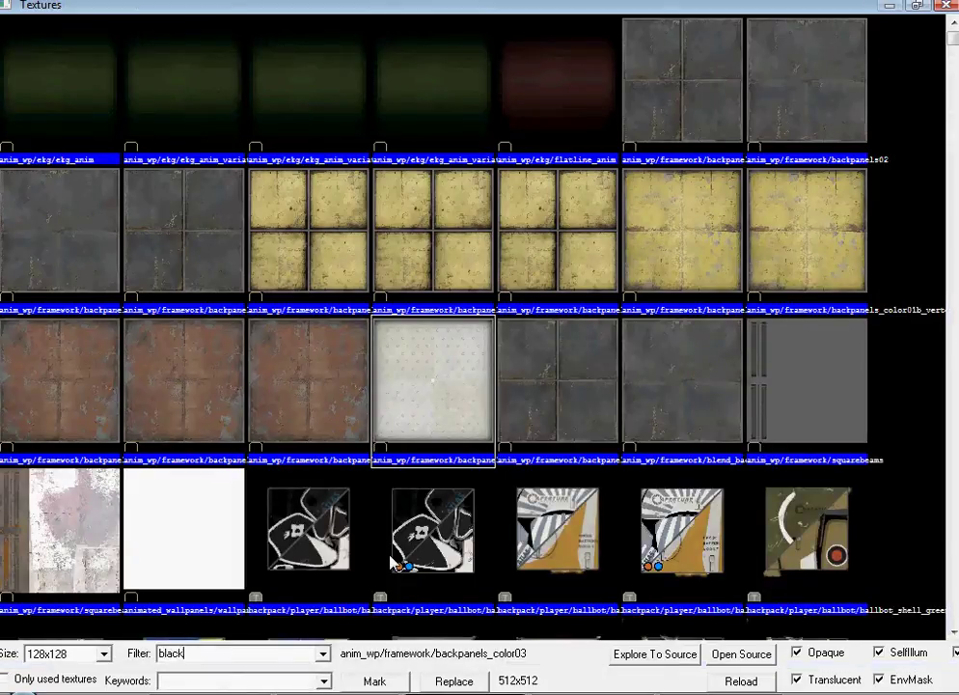
pyautogui.scroll(-15, 751, 470)
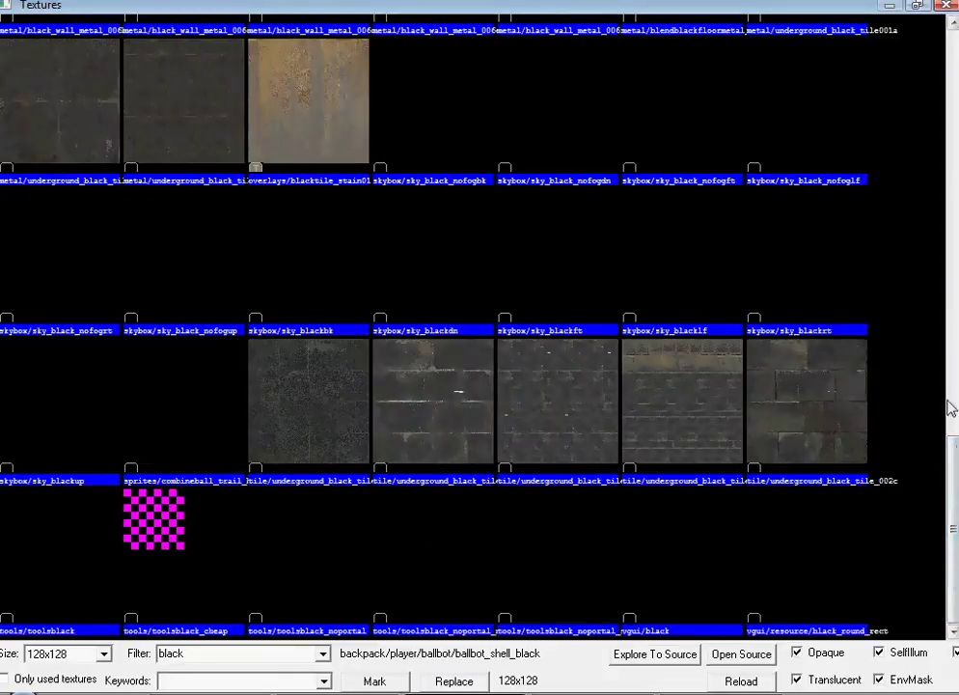
pyautogui.doubleClick(328, 564)
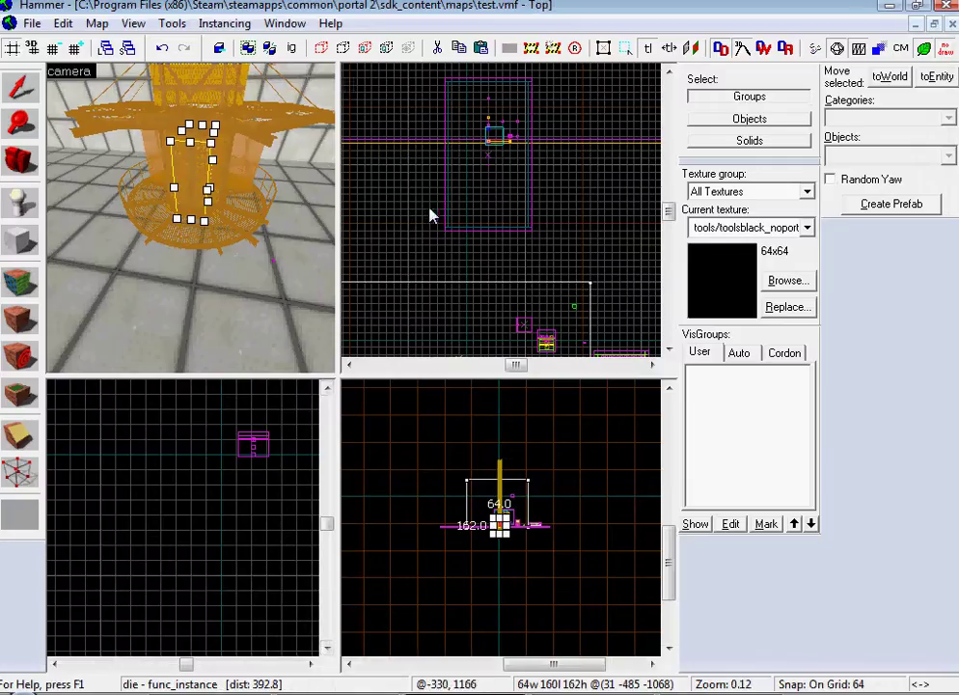
# Step: Create one large block about 6336 units long that encloses the whole map, including the full height of the exit lift
pyautogui.scroll(-3, 431, 216)
pyautogui.click(349, 364)
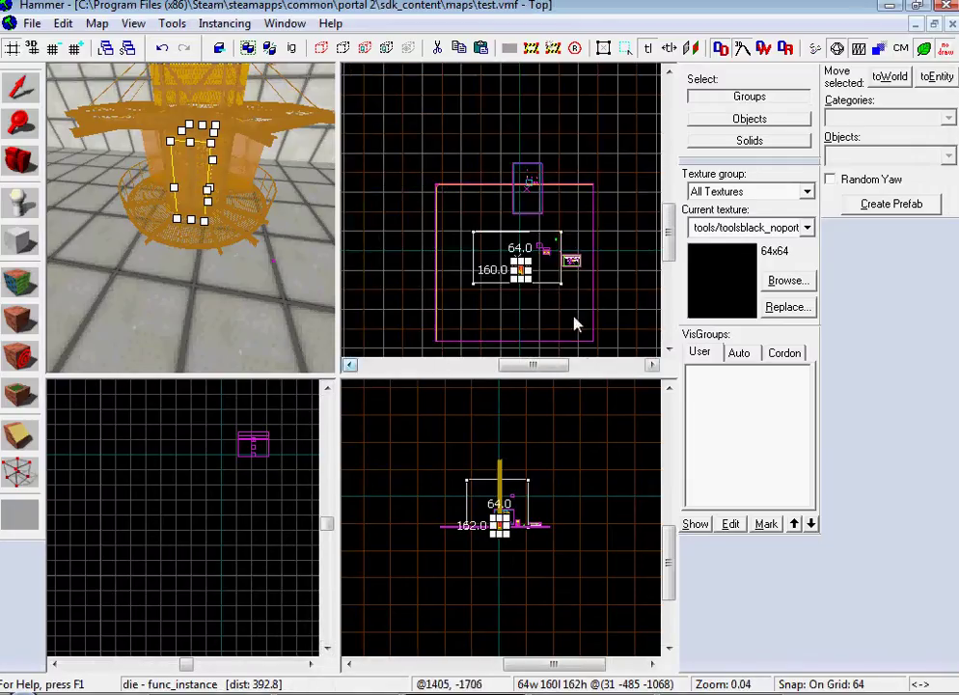
pyautogui.click(669, 349)
pyautogui.scroll(-1, 580, 163)
pyautogui.click(22, 241)
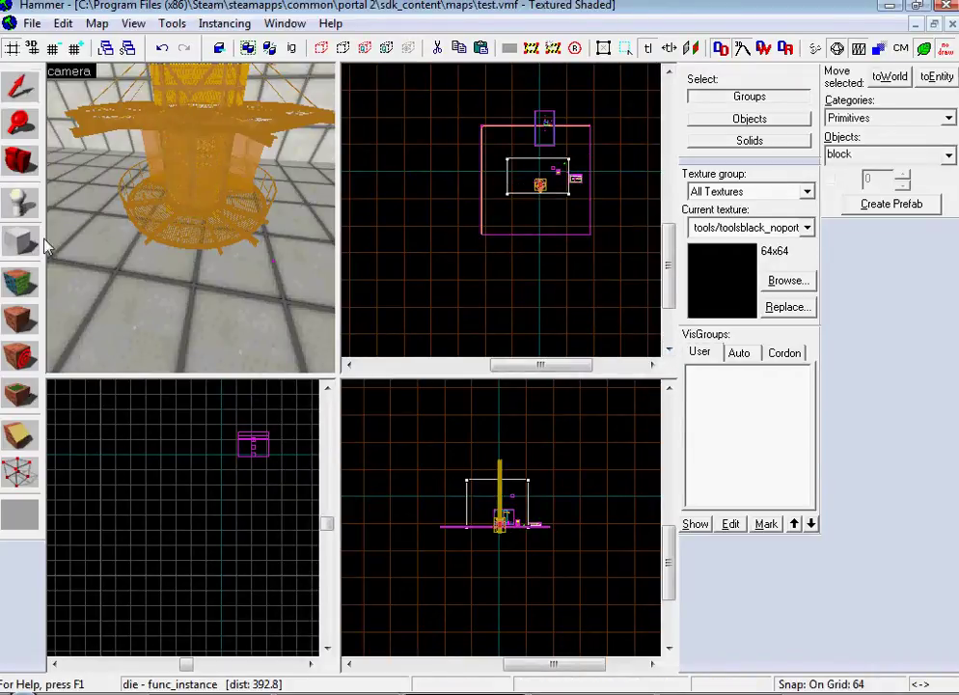
pyautogui.moveTo(420, 99); pyautogui.dragTo(602, 271)
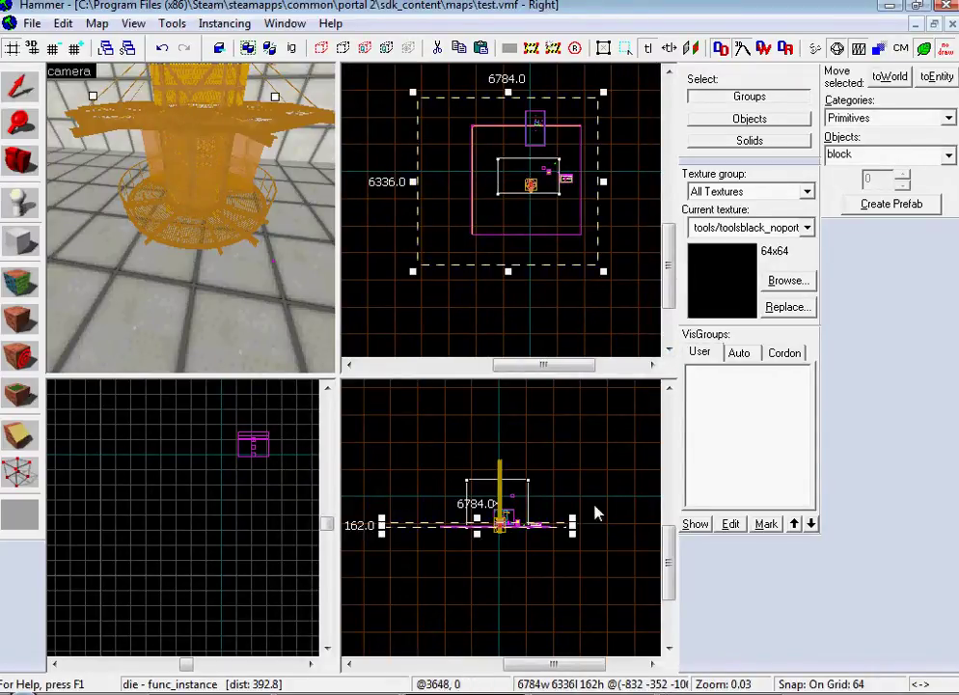
pyautogui.moveTo(572, 543); pyautogui.dragTo(590, 457)
pyautogui.moveTo(593, 579); pyautogui.dragTo(592, 576)
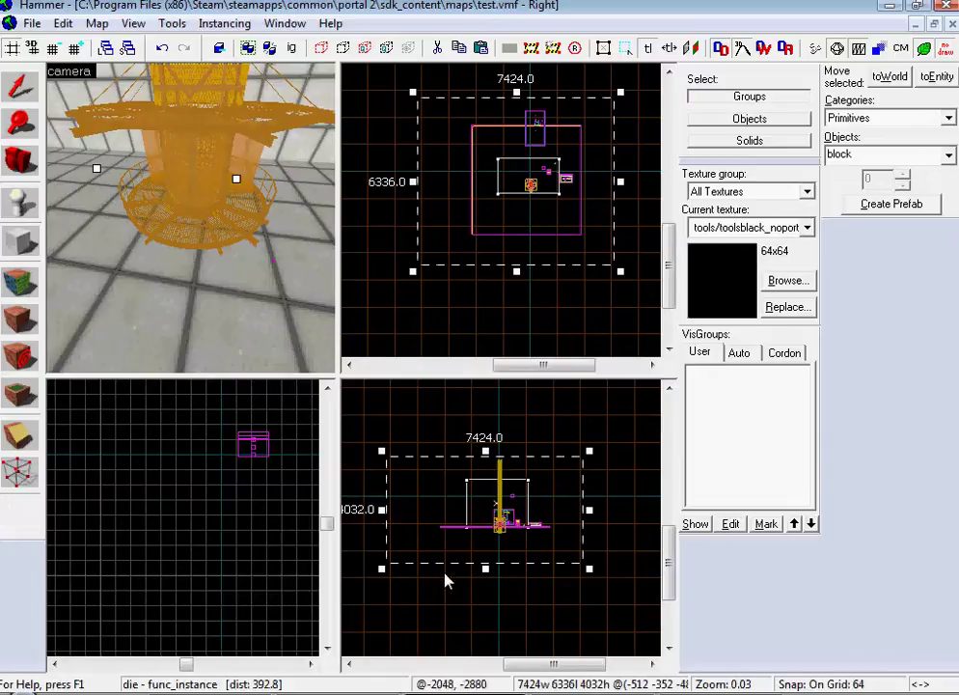
pyautogui.moveTo(382, 572); pyautogui.dragTo(412, 567)
pyautogui.press('Return')
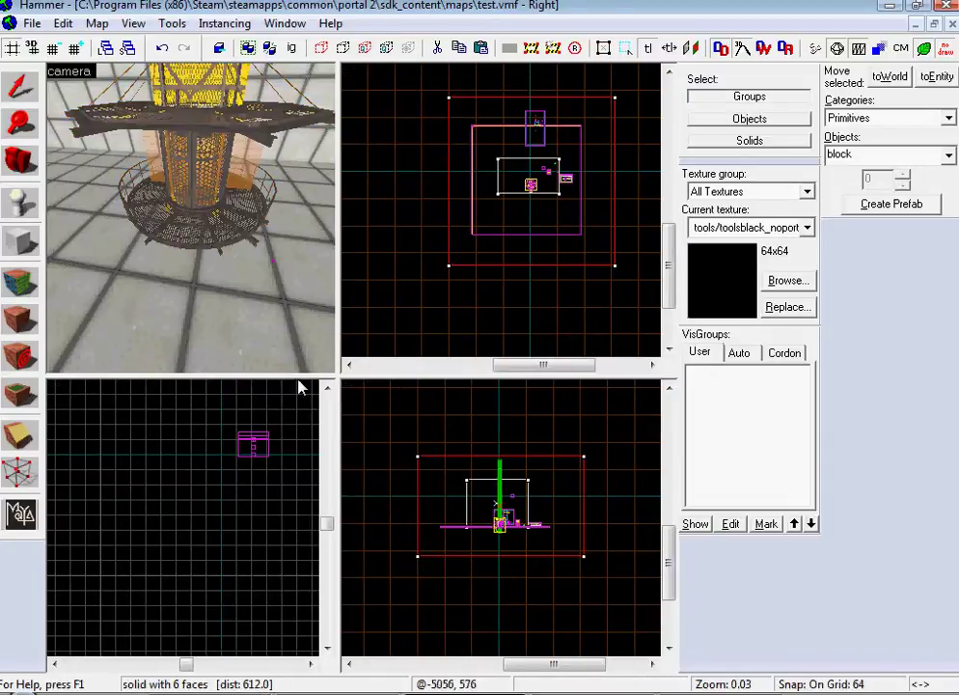
# Step: Hollow out the large enclosing block and compile the map with Normal BSP, VIS and RAD, without running the game
pyautogui.click(174, 21)
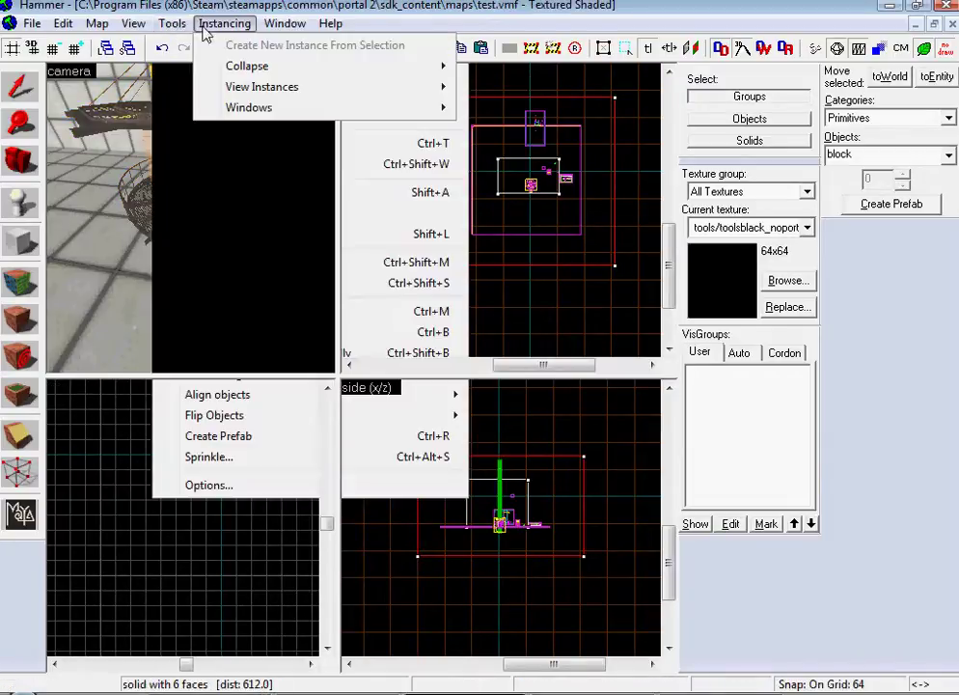
pyautogui.click(198, 71)
pyautogui.click(489, 382)
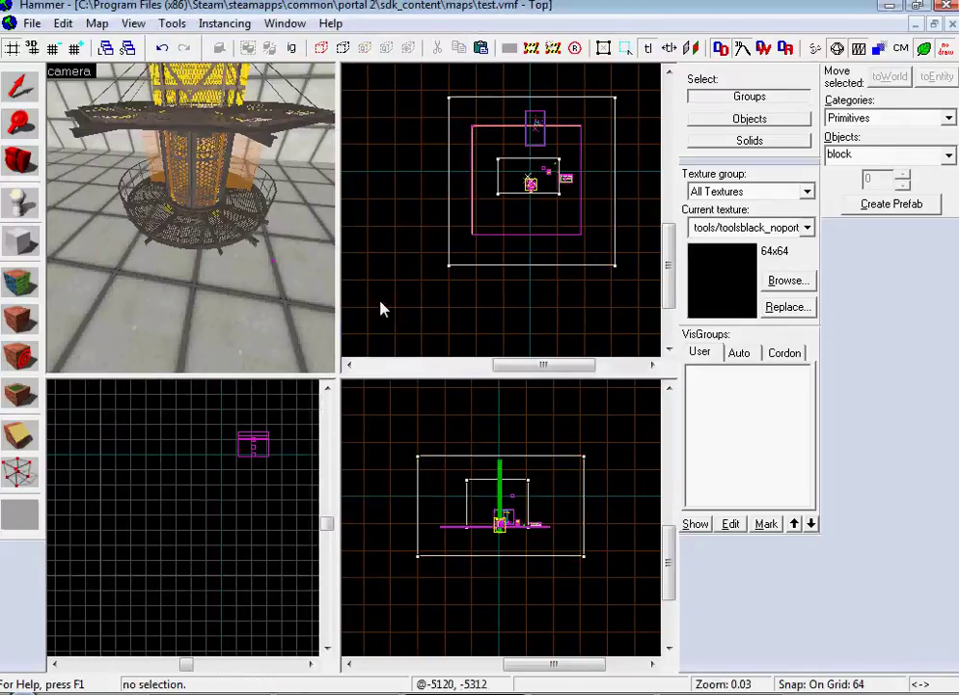
pyautogui.press('F9')
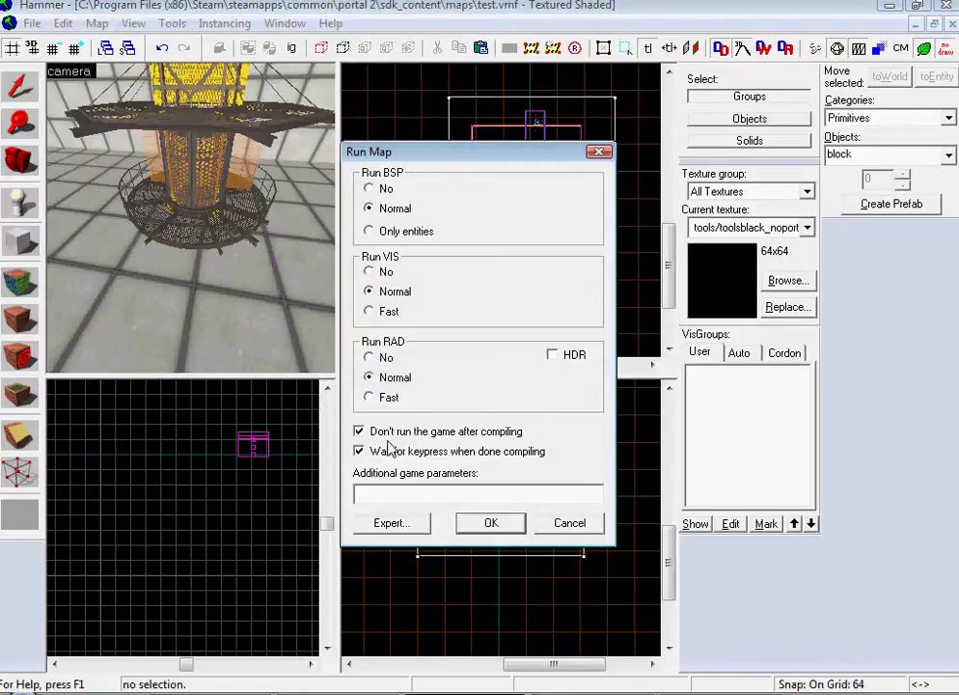
pyautogui.click(503, 524)
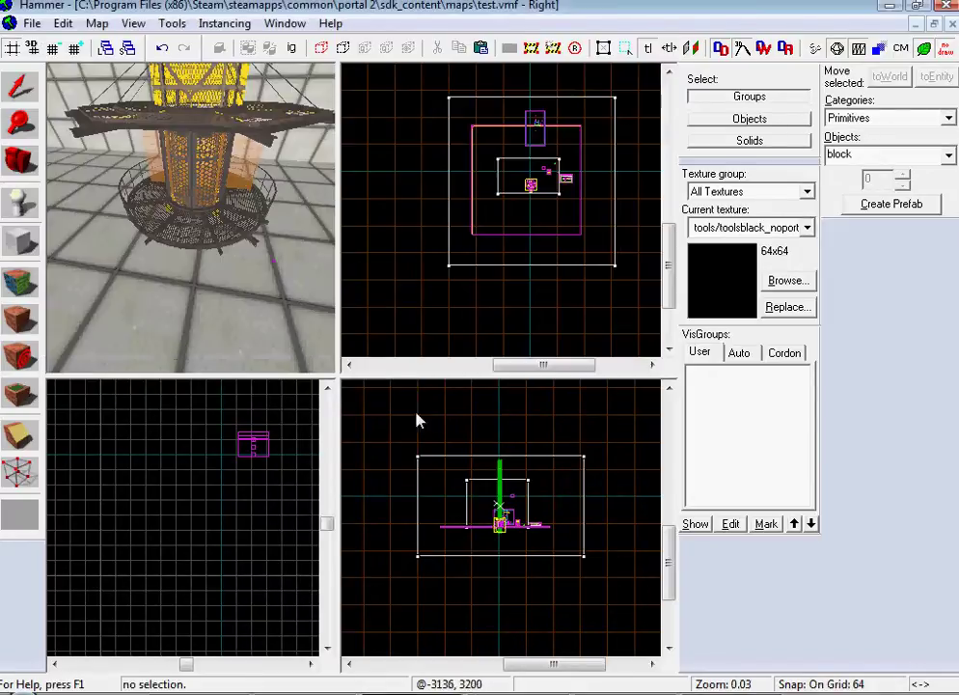
# Step: Look over the exit lift in the 3D view and check the VMF Filename in the die func_instance's properties
pyautogui.moveTo(192, 223)
pyautogui.mouseDown()
pyautogui.moveTo(204, 221)
pyautogui.moveTo(192, 222)
pyautogui.mouseUp()
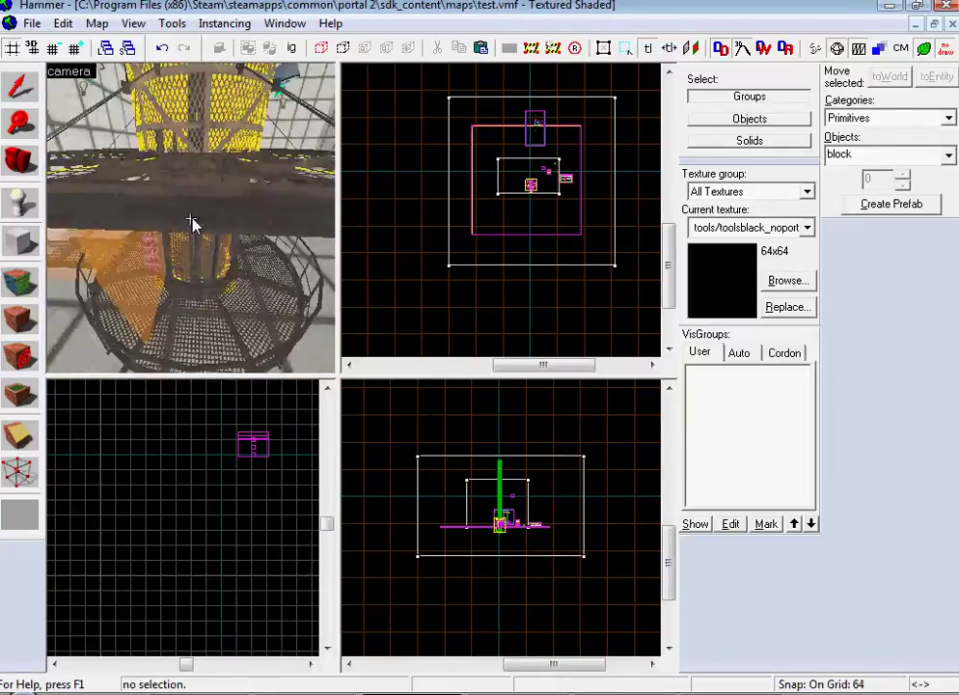
pyautogui.press('z')
pyautogui.click(190, 144)
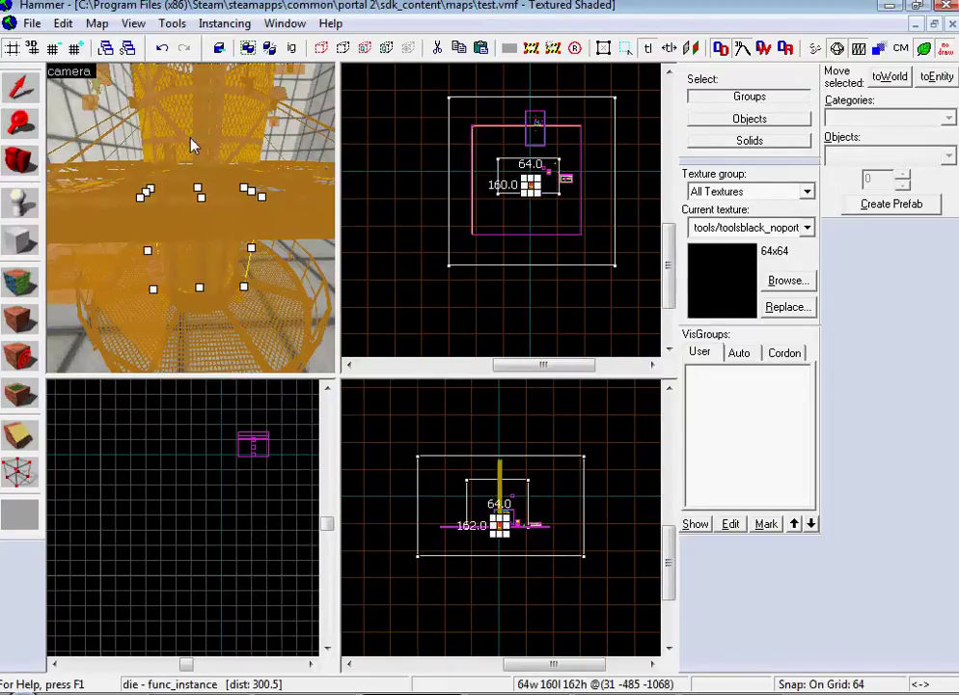
pyautogui.hotkey('alt', 'Return')
pyautogui.click(754, 263)
pyautogui.click(686, 575)
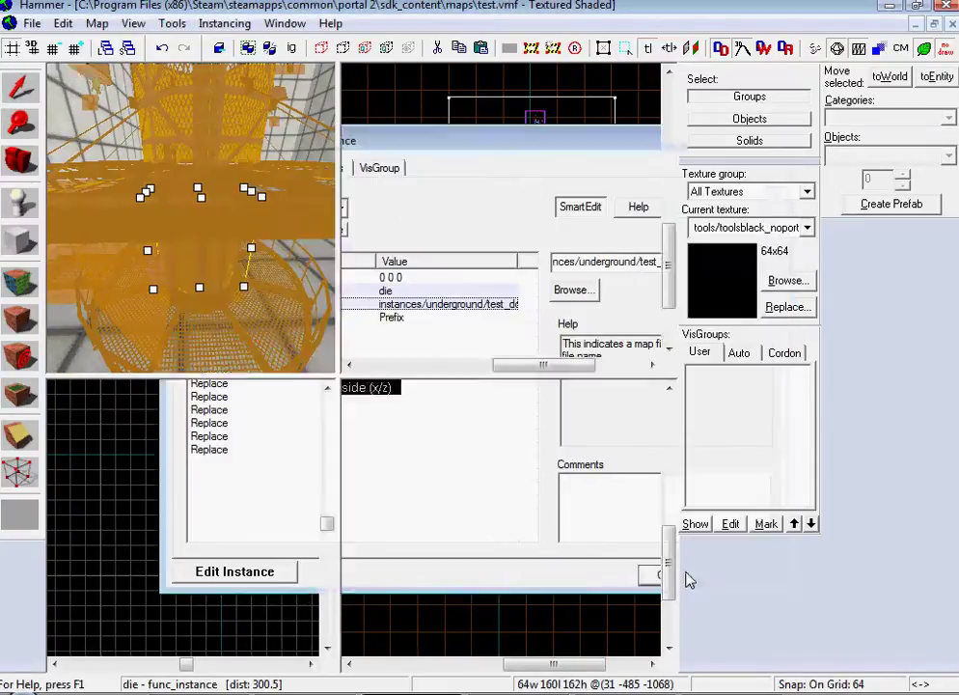
pyautogui.press('z')
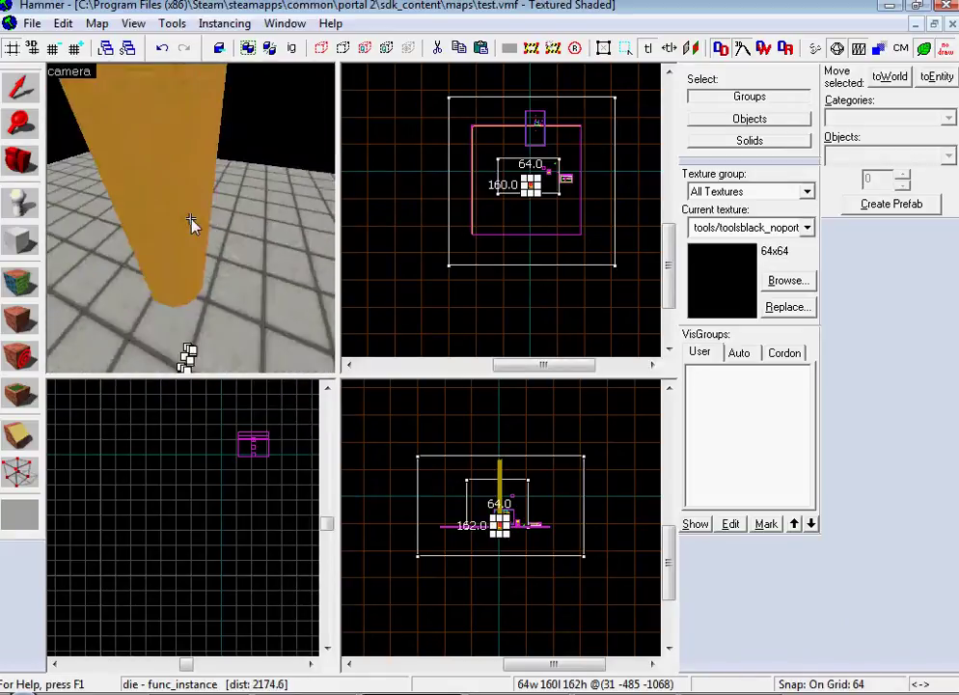
pyautogui.press('z')
# Step: Create a 192 by 192 by 162 block with a tile/underground_black texture at the room's ceiling, around the lift shaft
pyautogui.scroll(8, 538, 178)
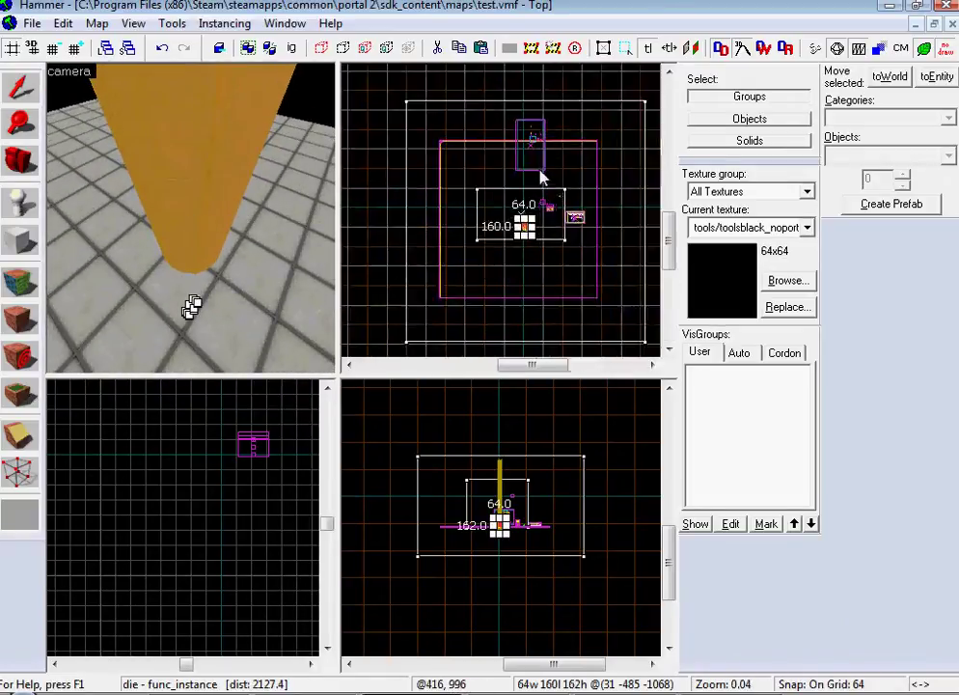
pyautogui.scroll(8, 528, 298)
pyautogui.click(788, 280)
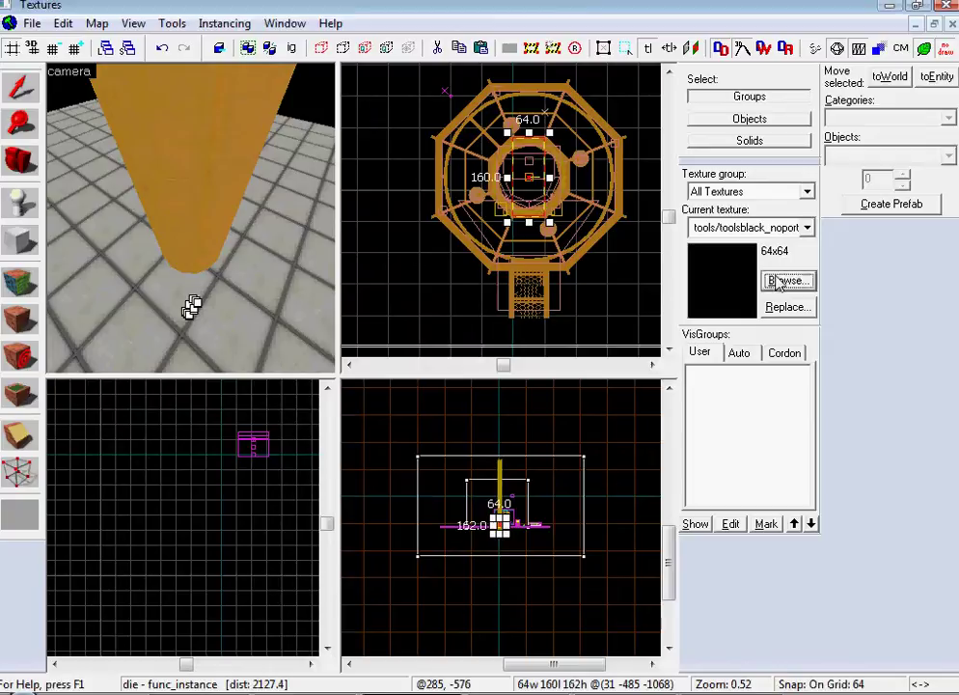
pyautogui.doubleClick(499, 376)
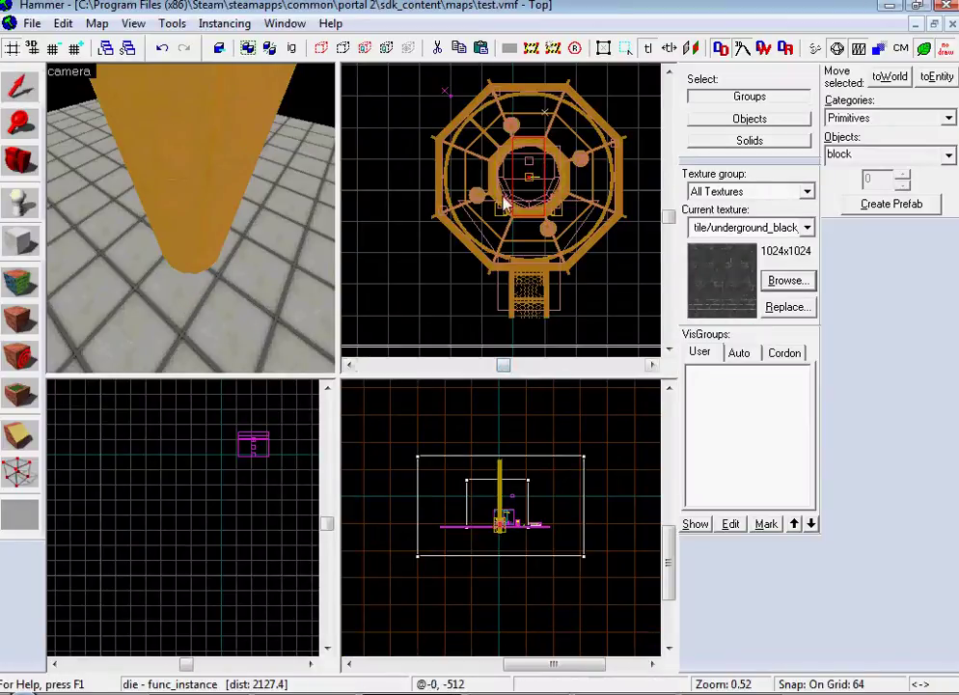
pyautogui.moveTo(500, 154); pyautogui.dragTo(580, 228)
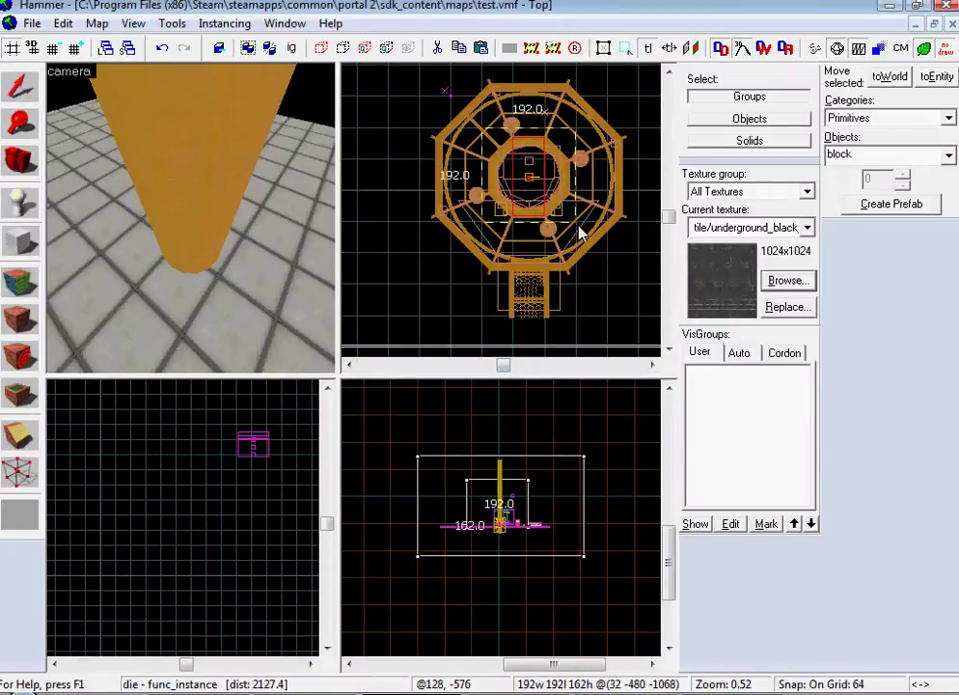
pyautogui.moveTo(499, 534); pyautogui.dragTo(501, 476)
pyautogui.moveTo(523, 168); pyautogui.dragTo(527, 174)
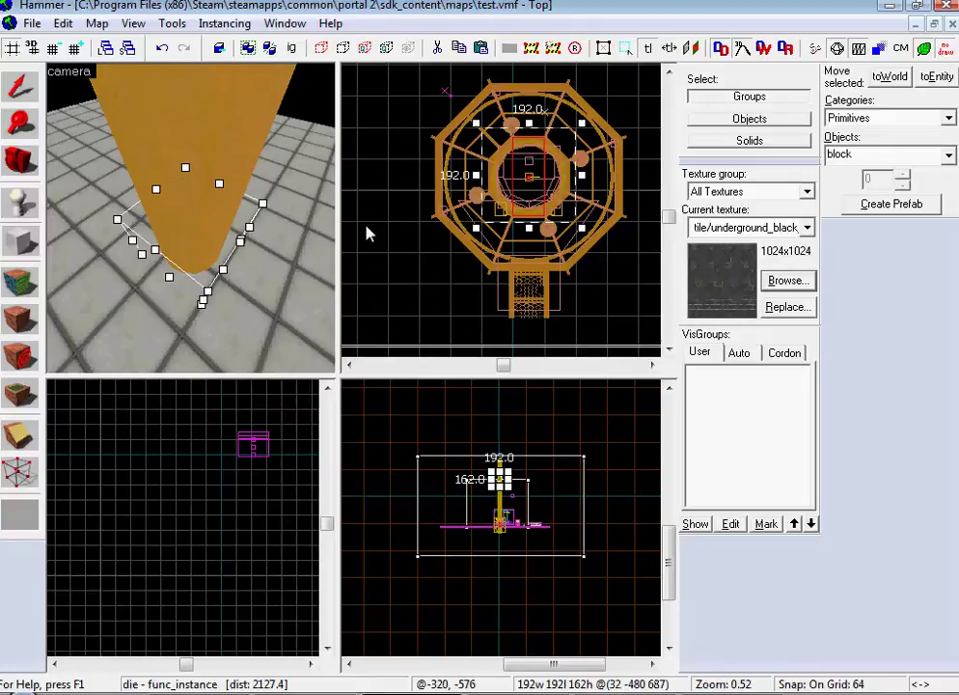
pyautogui.press('Return')
# Step: Carve the room's ceiling with the block around the lift shaft and delete that block
pyautogui.click(173, 25)
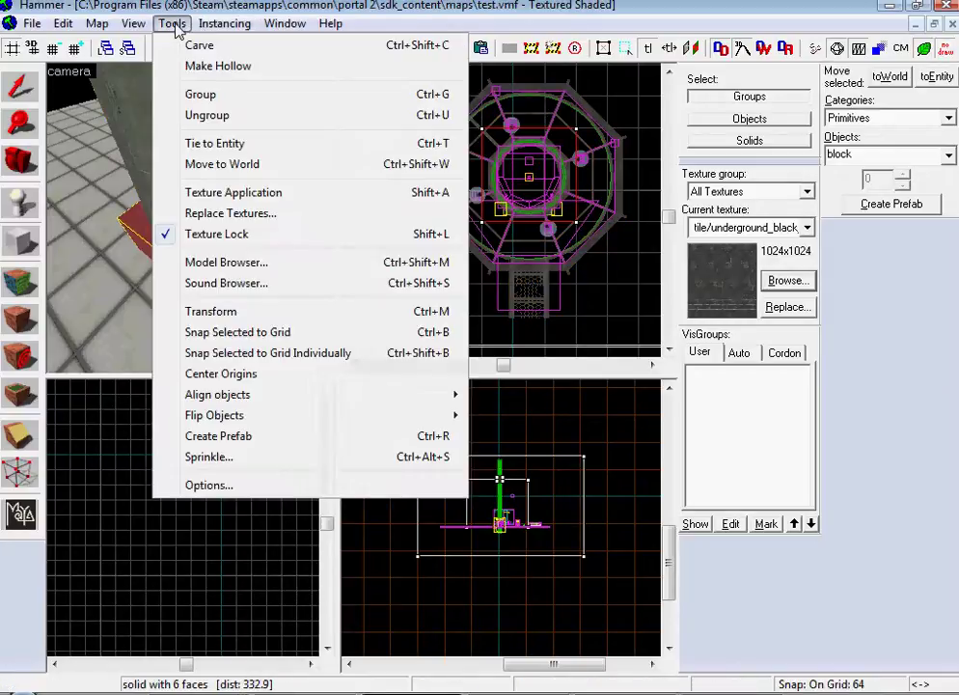
pyautogui.click(405, 172)
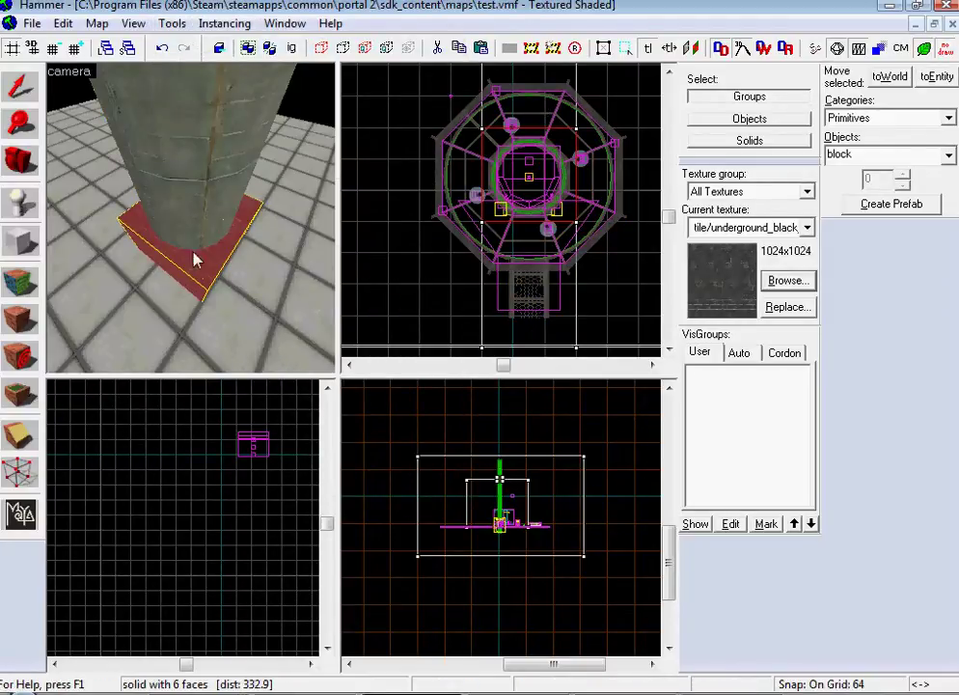
pyautogui.press('Delete')
# Step: Inspect the carved ceiling opening and the lift's lower grated platform in the 3D view
pyautogui.press('z')
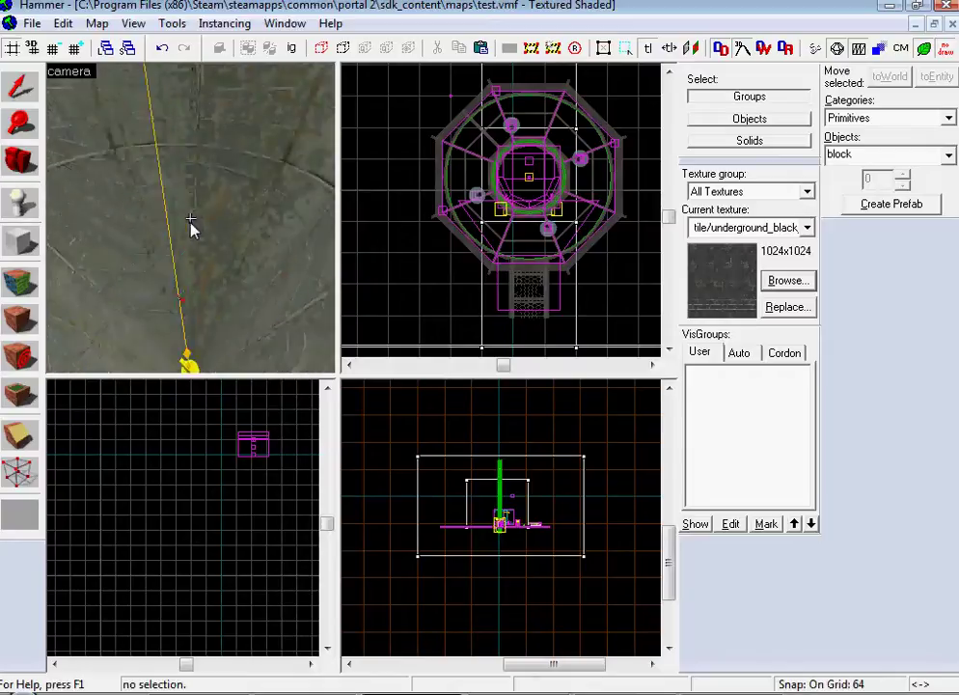
pyautogui.press('s')
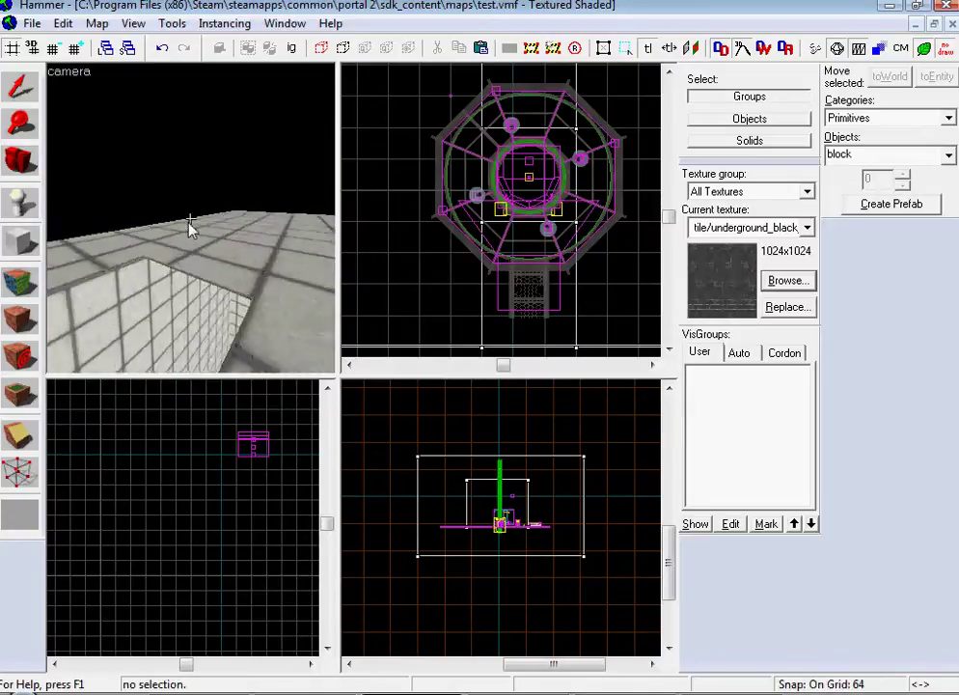
pyautogui.press('w')
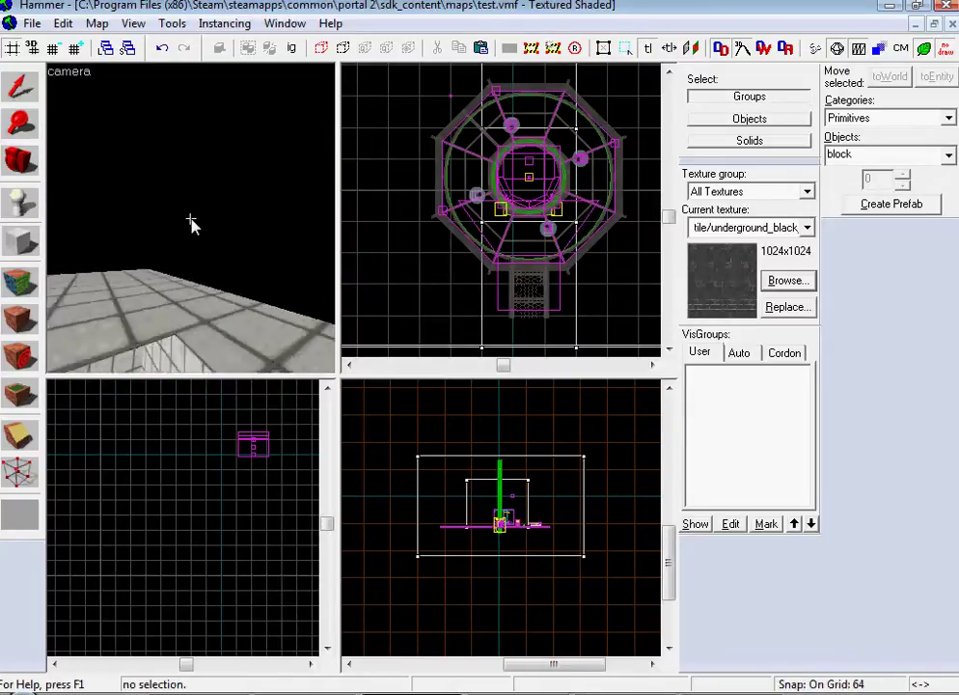
pyautogui.press('w')
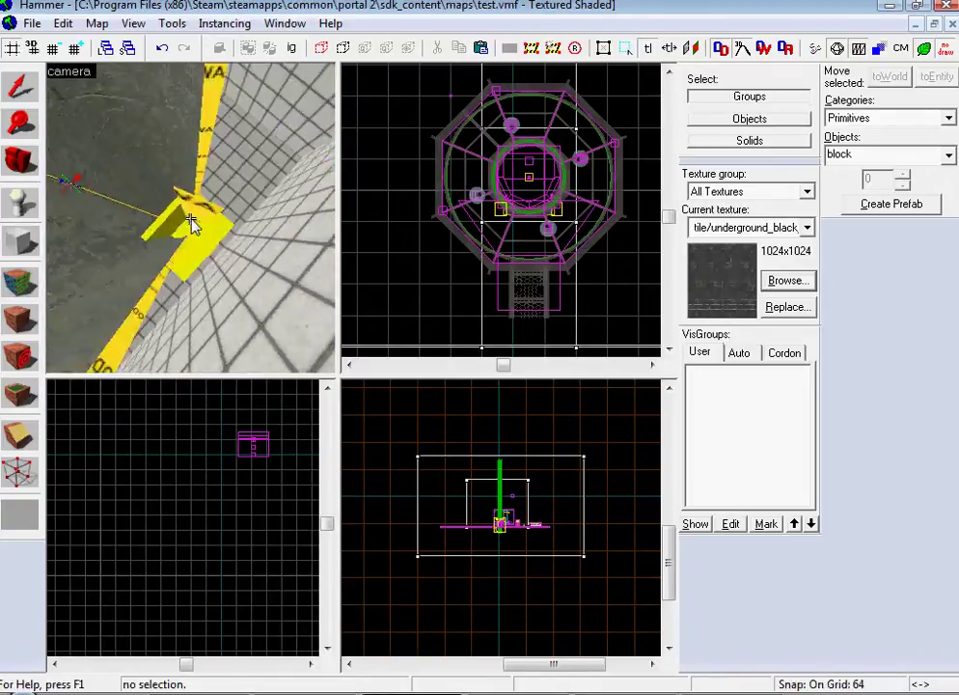
pyautogui.press('s')
pyautogui.press('w')
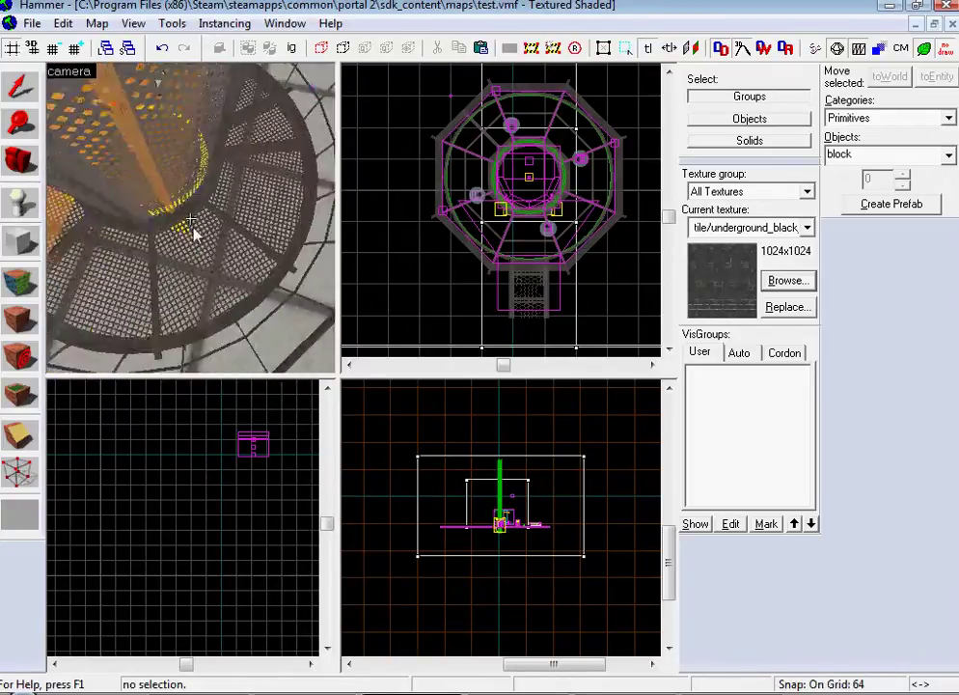
pyautogui.press('s')
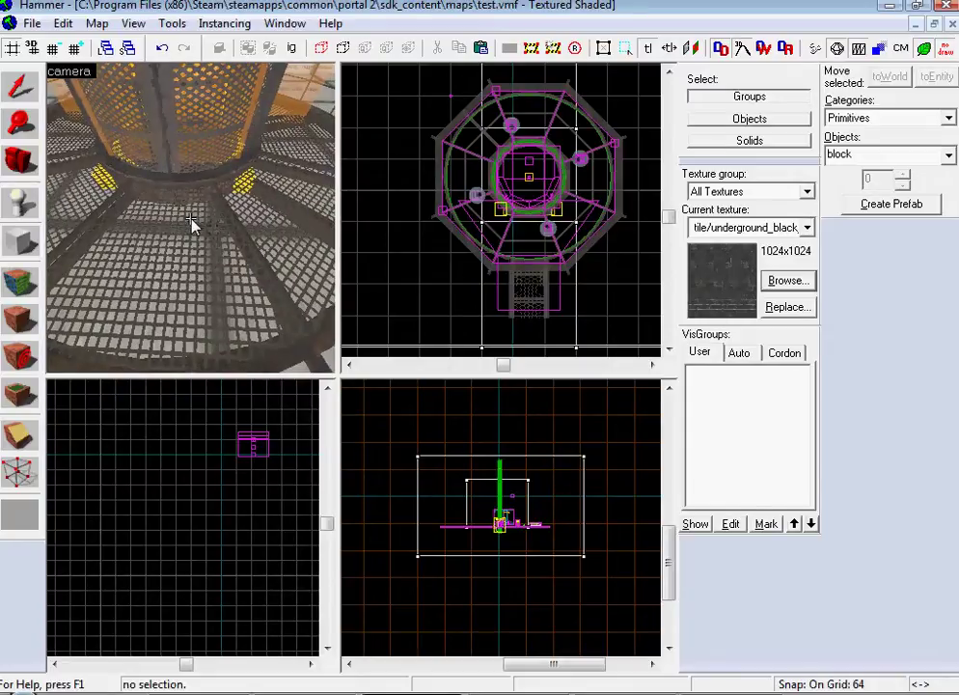
# Step: Try to create a 448 by 512 by 128 block through the room's floor around the lift's lower platform
pyautogui.scroll(2, 613, 571)
pyautogui.scroll(15, 613, 571)
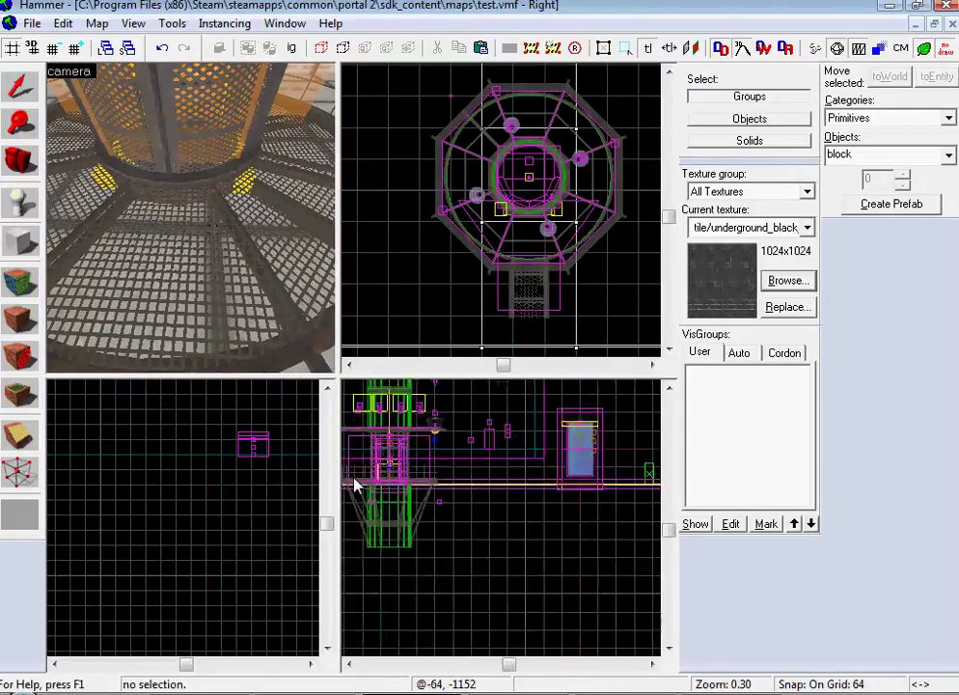
pyautogui.moveTo(379, 453); pyautogui.dragTo(579, 555)
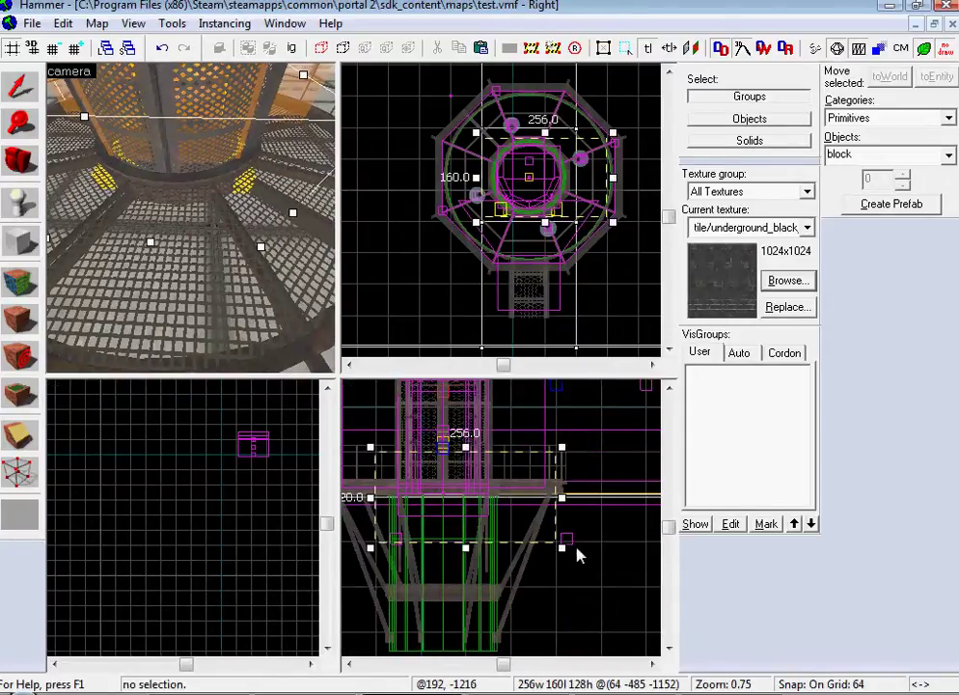
pyautogui.moveTo(562, 497); pyautogui.dragTo(605, 499)
pyautogui.click(350, 662)
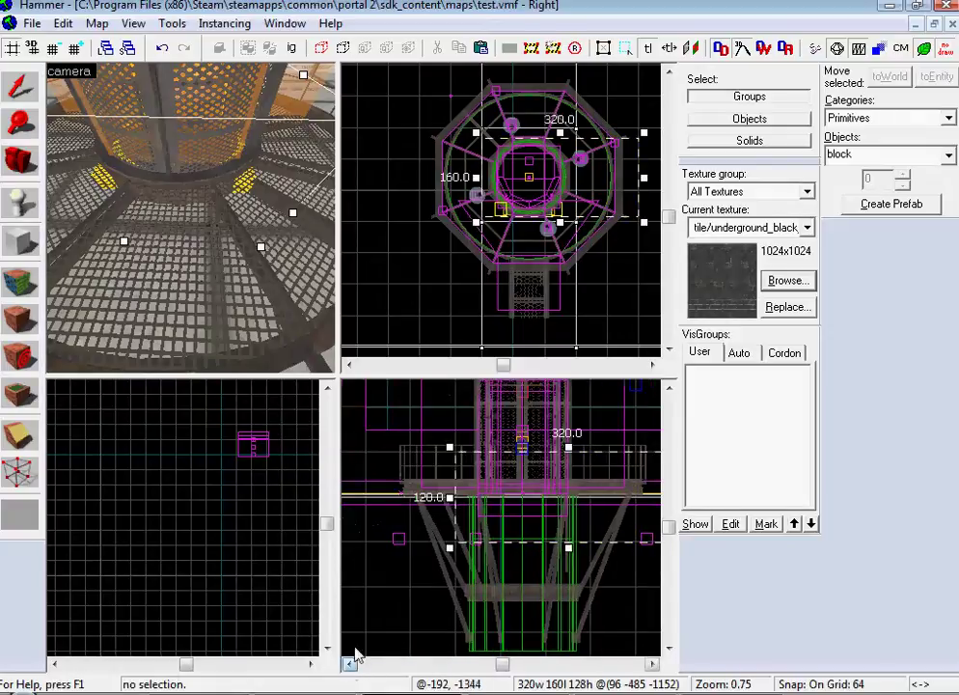
pyautogui.moveTo(456, 508); pyautogui.dragTo(375, 499)
pyautogui.click(652, 665)
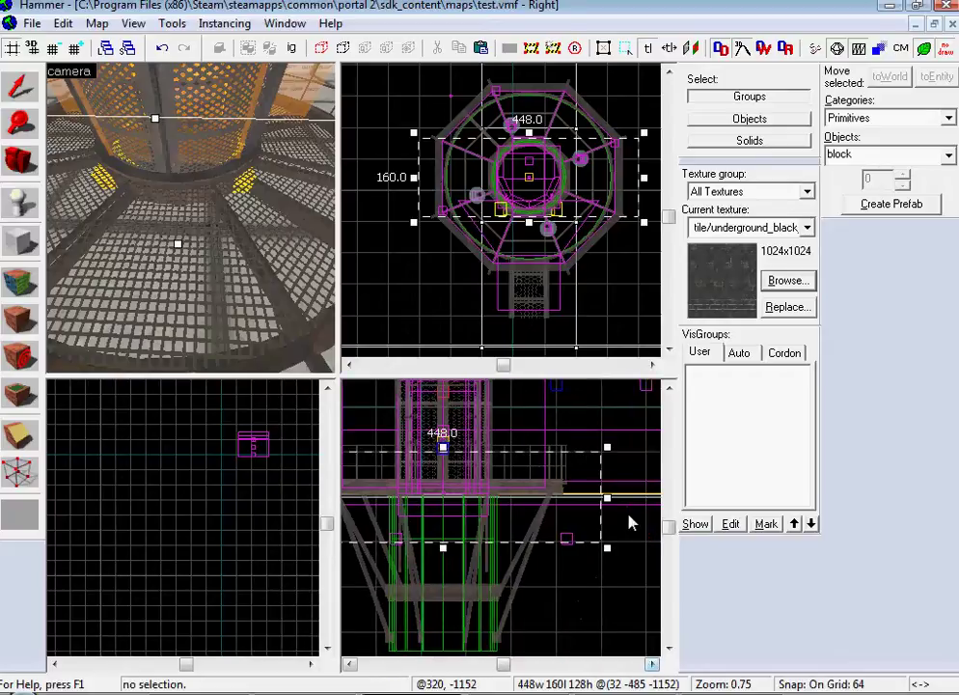
pyautogui.scroll(3, 550, 188)
pyautogui.scroll(-6, 432, 182)
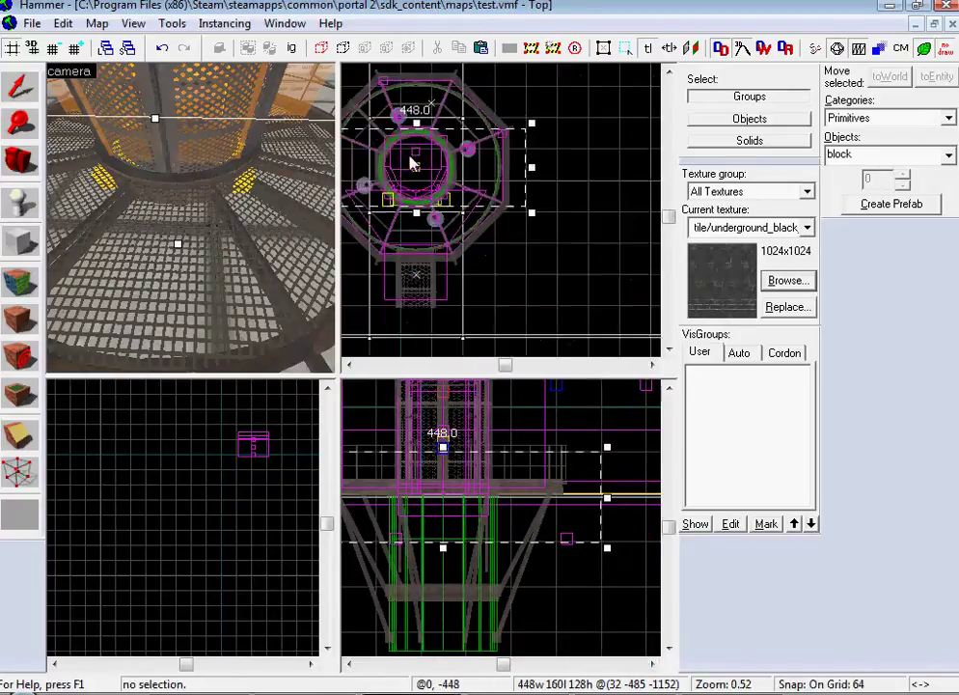
pyautogui.moveTo(419, 104); pyautogui.dragTo(421, 90)
pyautogui.moveTo(415, 147); pyautogui.dragTo(422, 182)
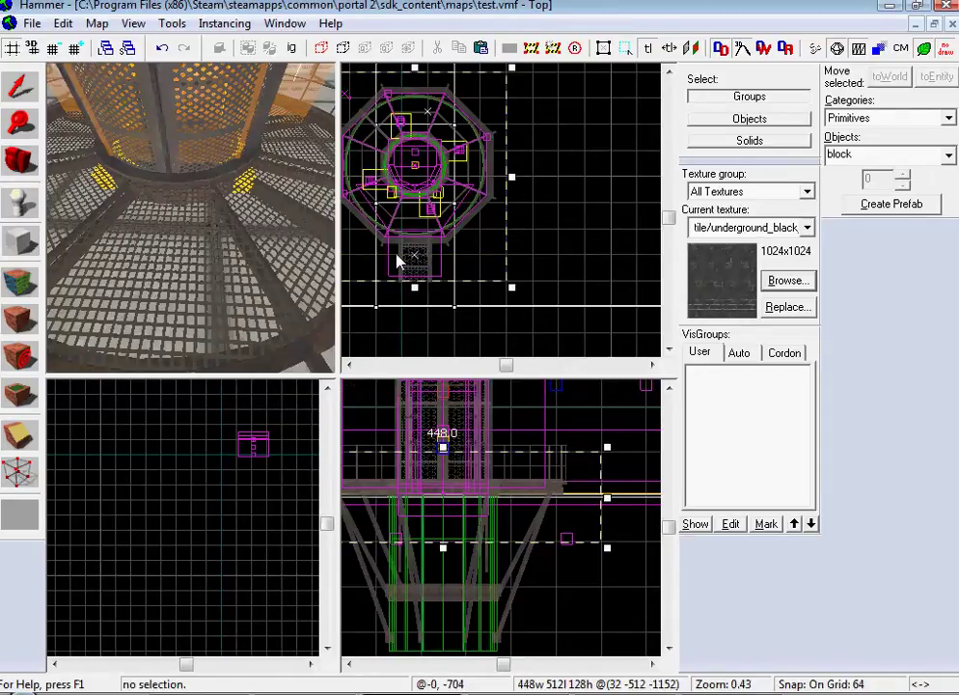
pyautogui.press('Return')
pyautogui.press('Escape')
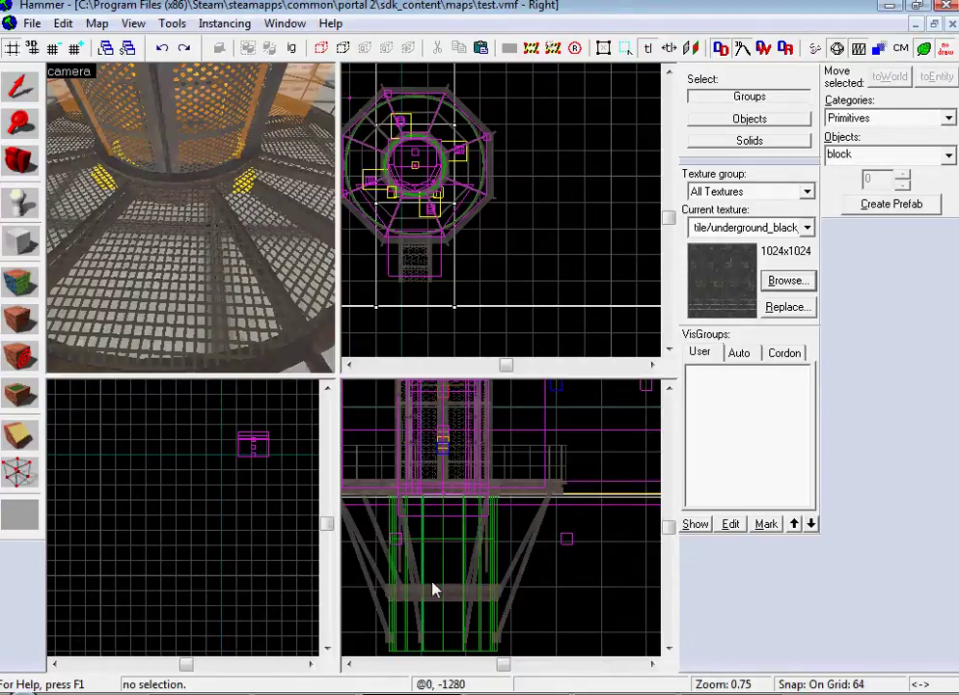
# Step: Create a 320 by 384 by 293 block through the room's floor beneath the lift's lower platform
pyautogui.moveTo(367, 133); pyautogui.dragTo(489, 235)
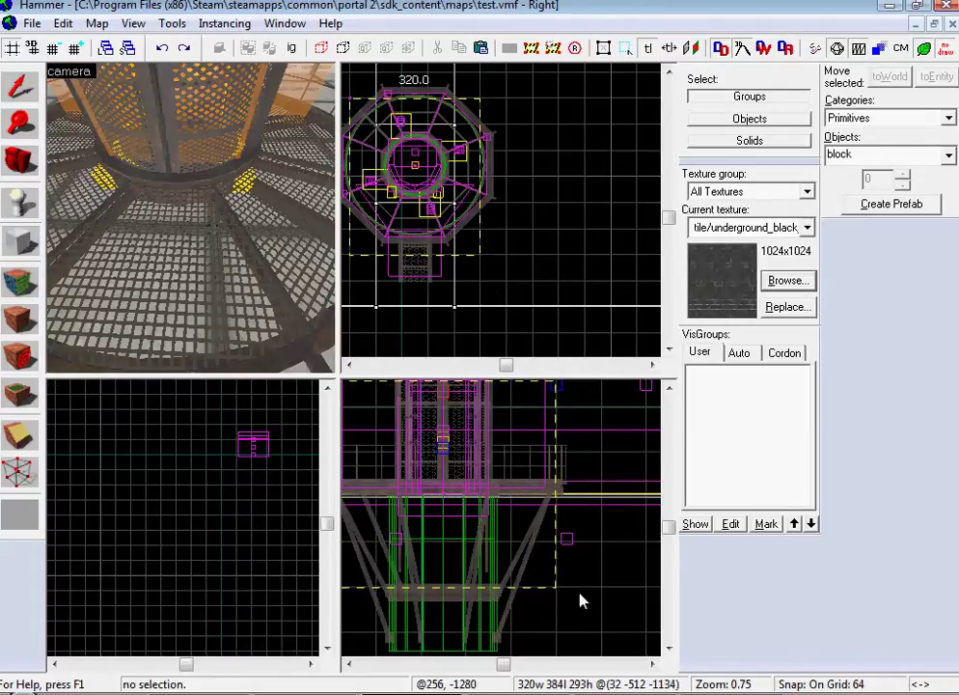
pyautogui.press('Return')
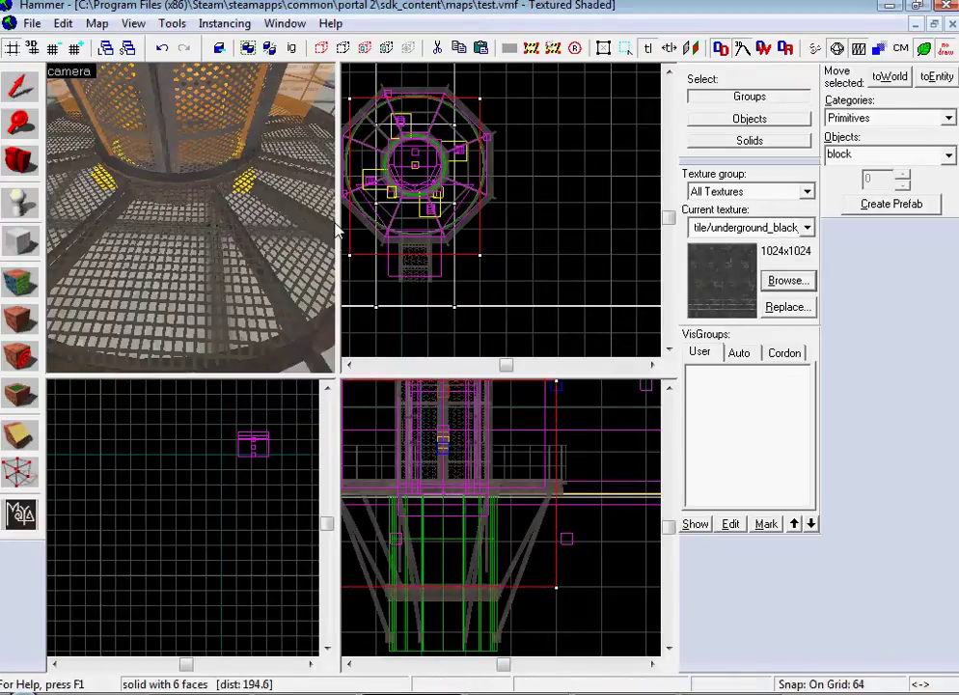
pyautogui.press('z')
pyautogui.press('s')
pyautogui.press('z')
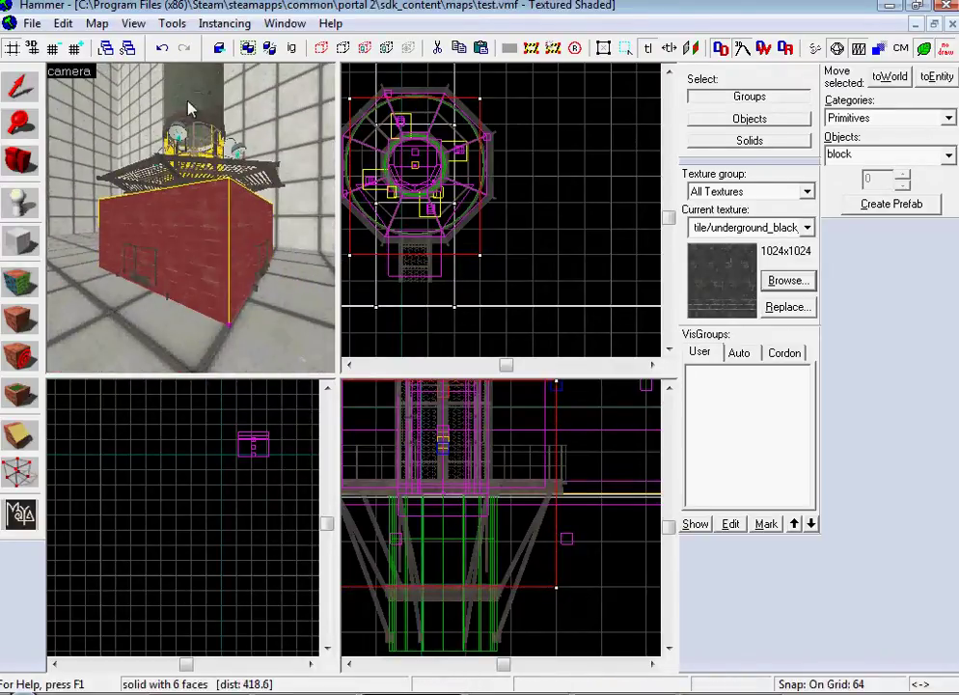
# Step: Carve the room's floor with the block under the lift and delete that block
pyautogui.click(197, 22)
pyautogui.moveTo(172, 22)
pyautogui.click(198, 47)
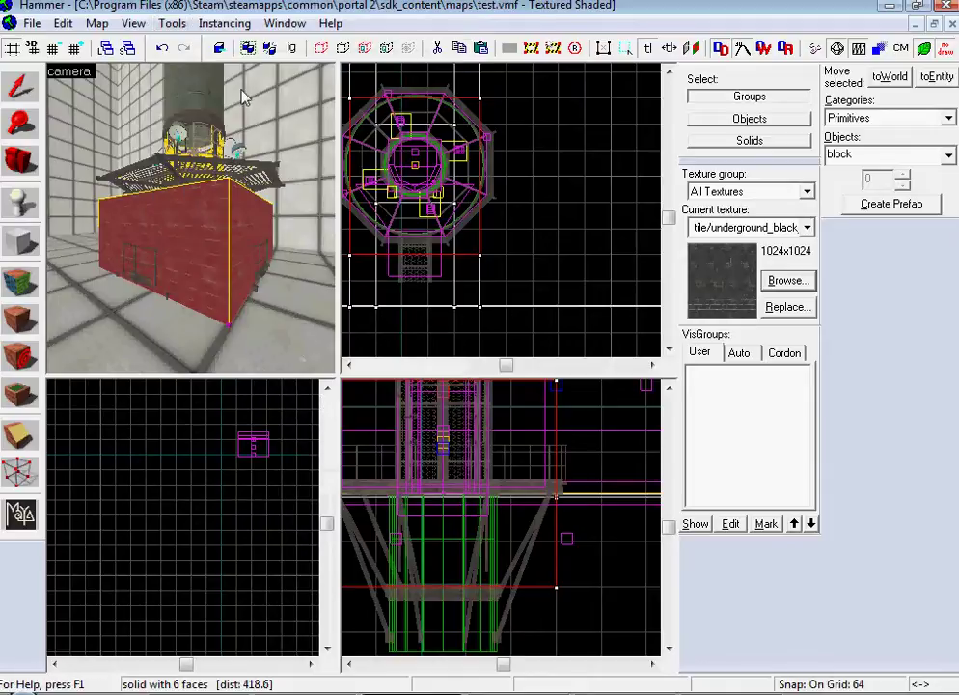
pyautogui.press('Delete')
pyautogui.press('z')
pyautogui.press('w')
pyautogui.press('w')
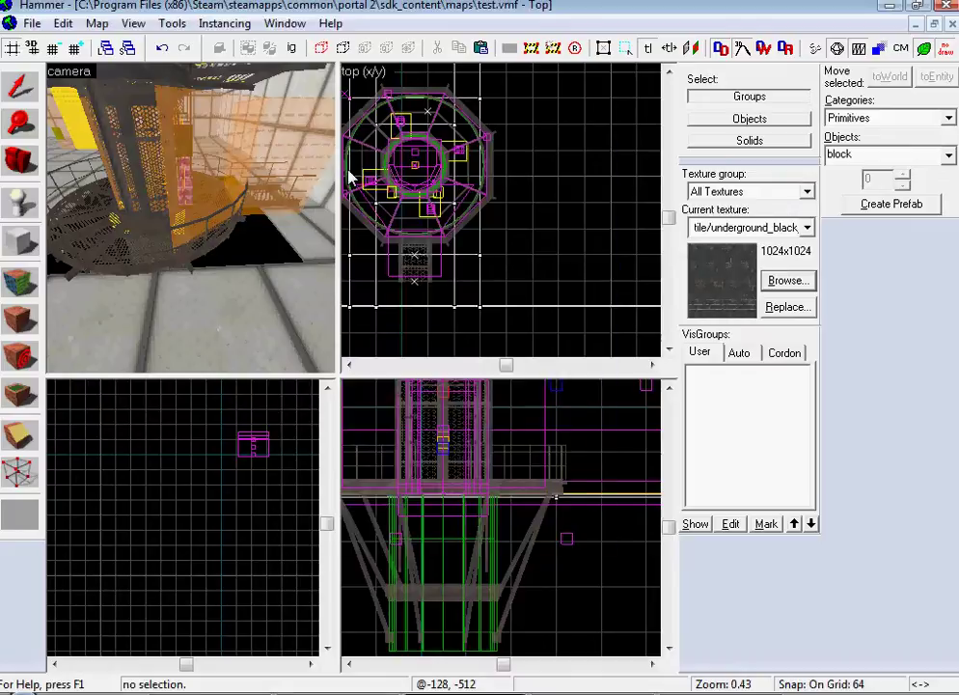
# Step: Compile the map with BSP, VIS and RAD set to Normal, without running the game after compiling
pyautogui.press('F9')
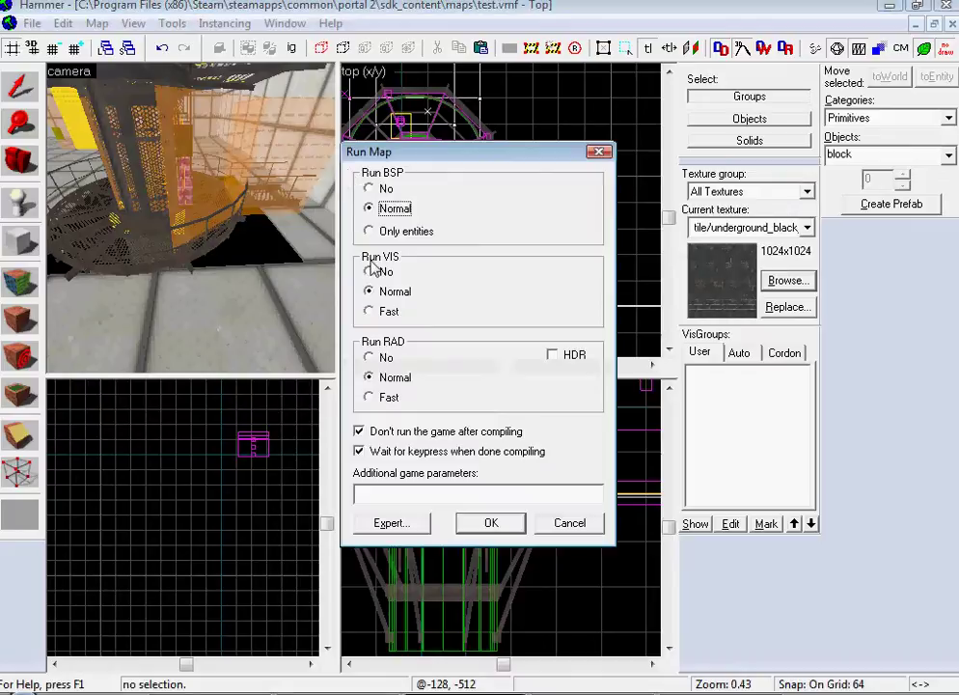
pyautogui.press('Return')
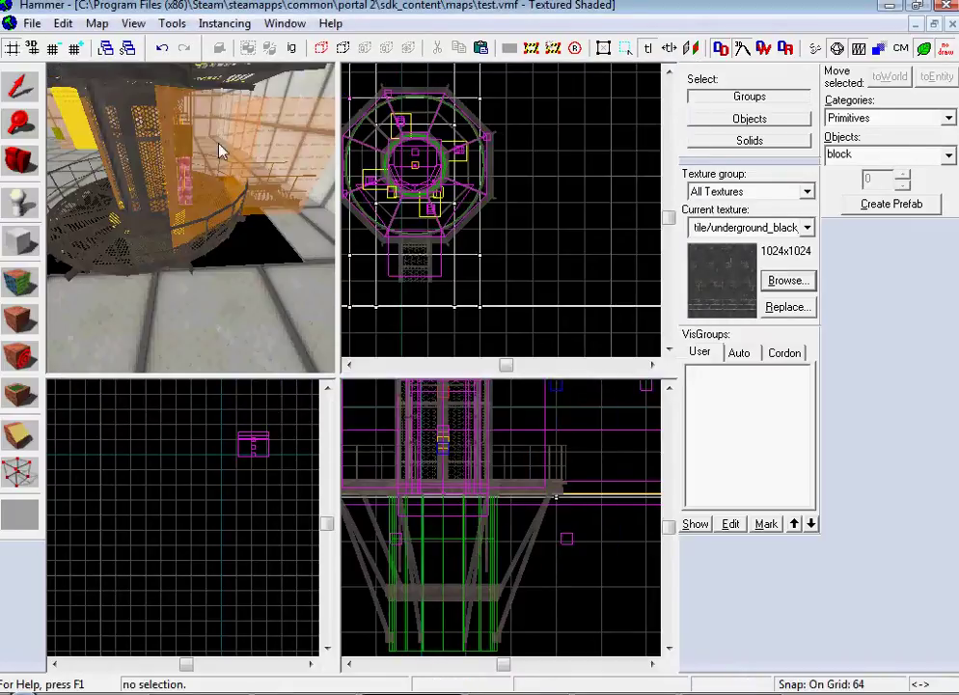
pyautogui.moveTo(217, 149)
pyautogui.mouseDown()
pyautogui.moveTo(193, 223)
pyautogui.moveTo(183, 225)
pyautogui.mouseUp()
pyautogui.press('w')
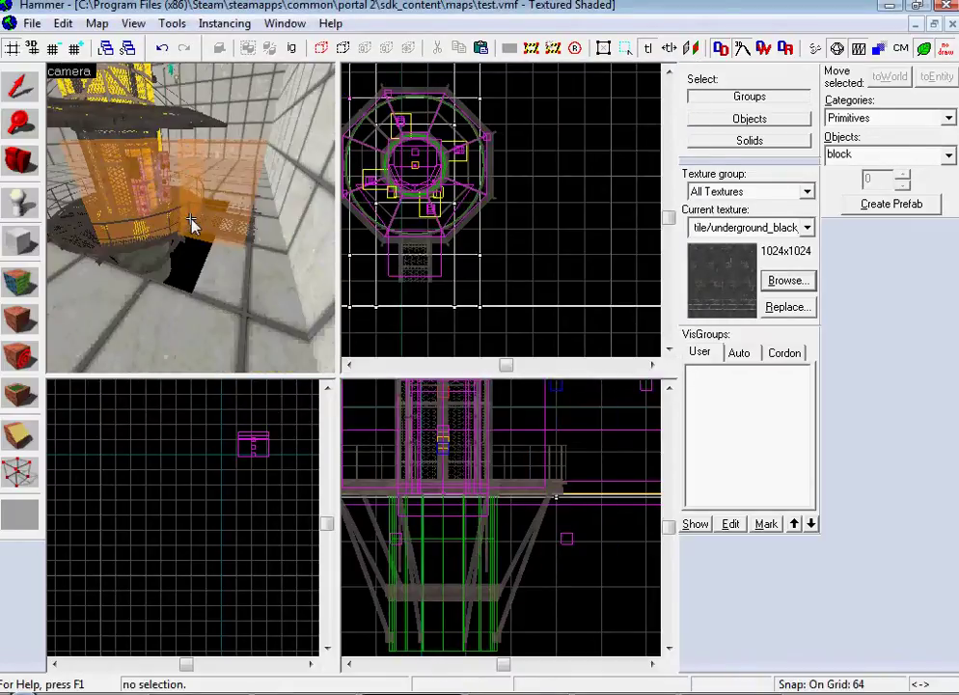
pyautogui.press('s')
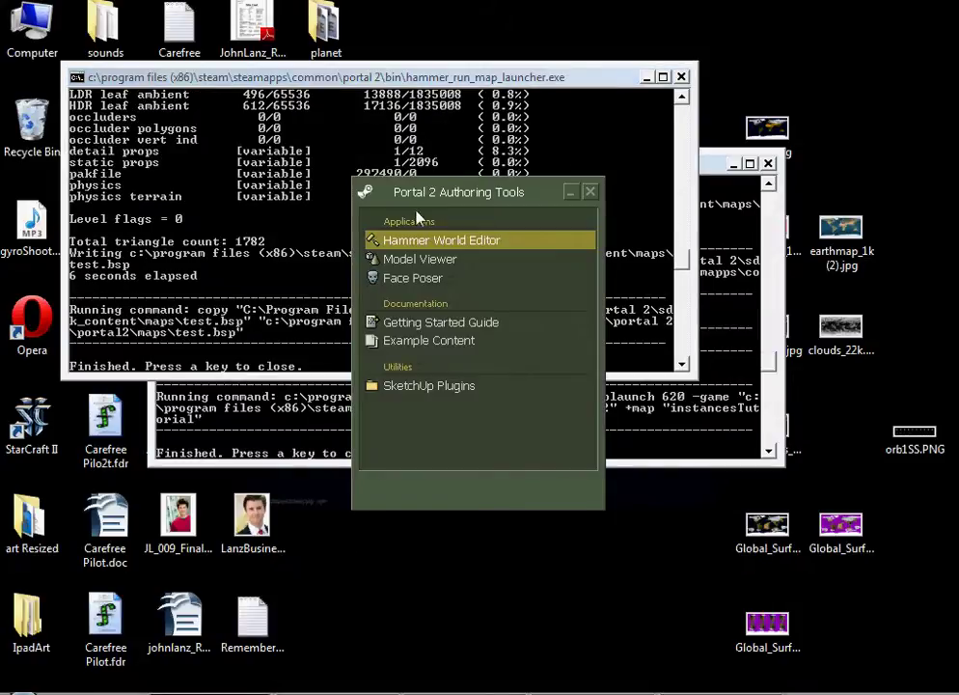
# Step: Launch Hammer World Editor from the Portal 2 Authoring Tools and open test.vmf
pyautogui.doubleClick(418, 242)
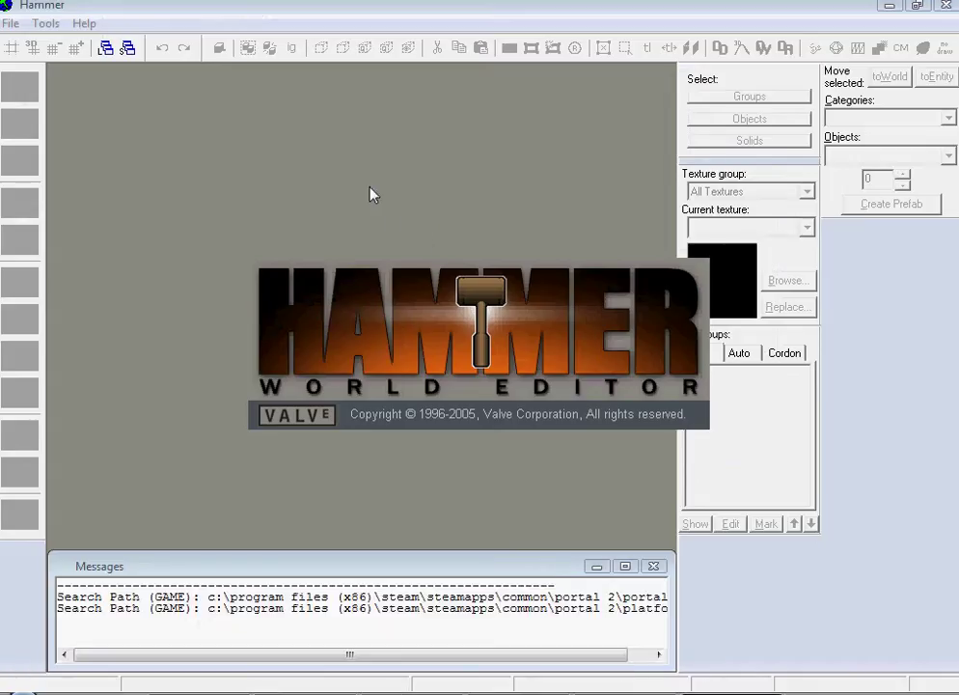
pyautogui.click(558, 428)
pyautogui.click(10, 25)
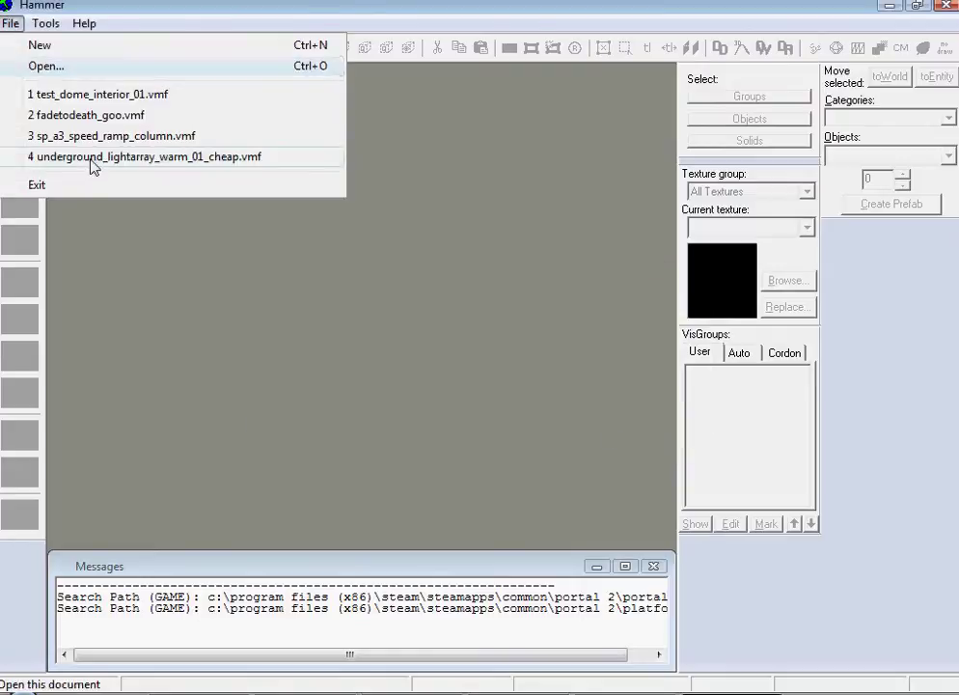
pyautogui.click(45, 66)
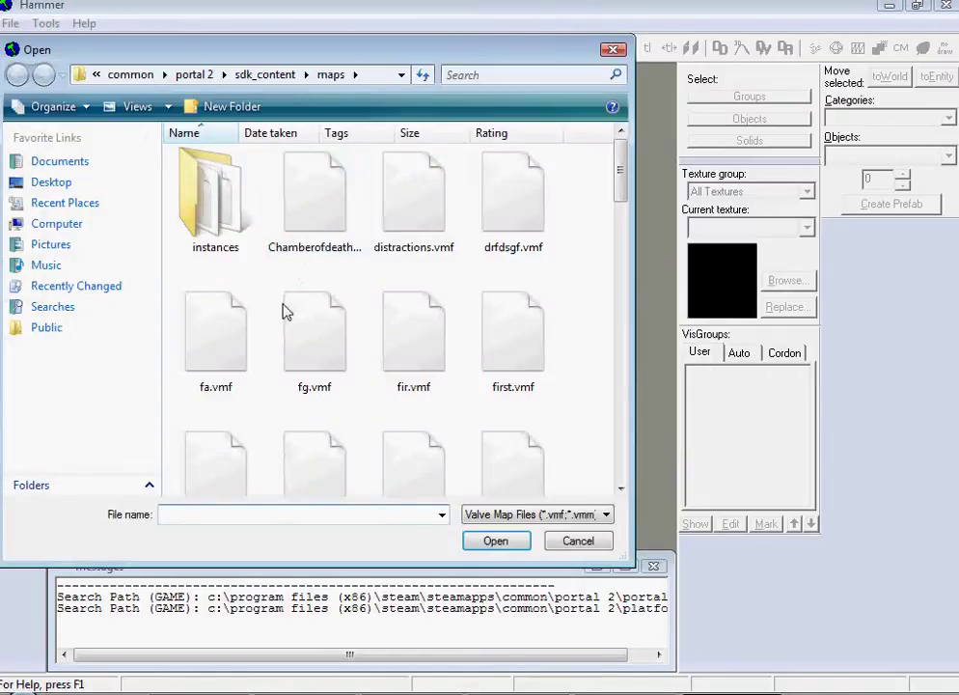
pyautogui.write('test')
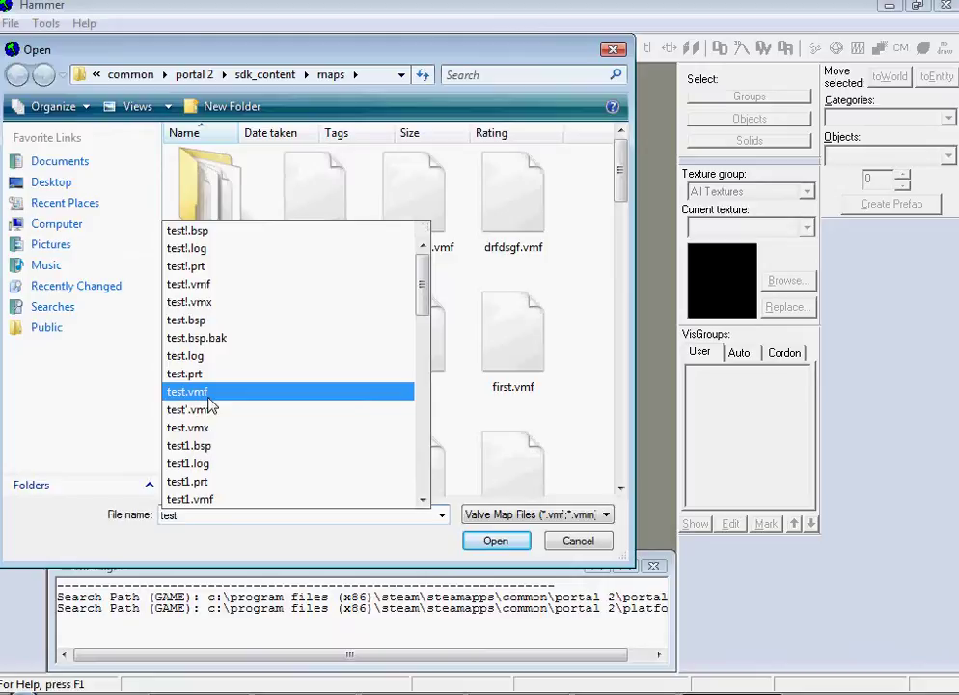
pyautogui.write('.vmf')
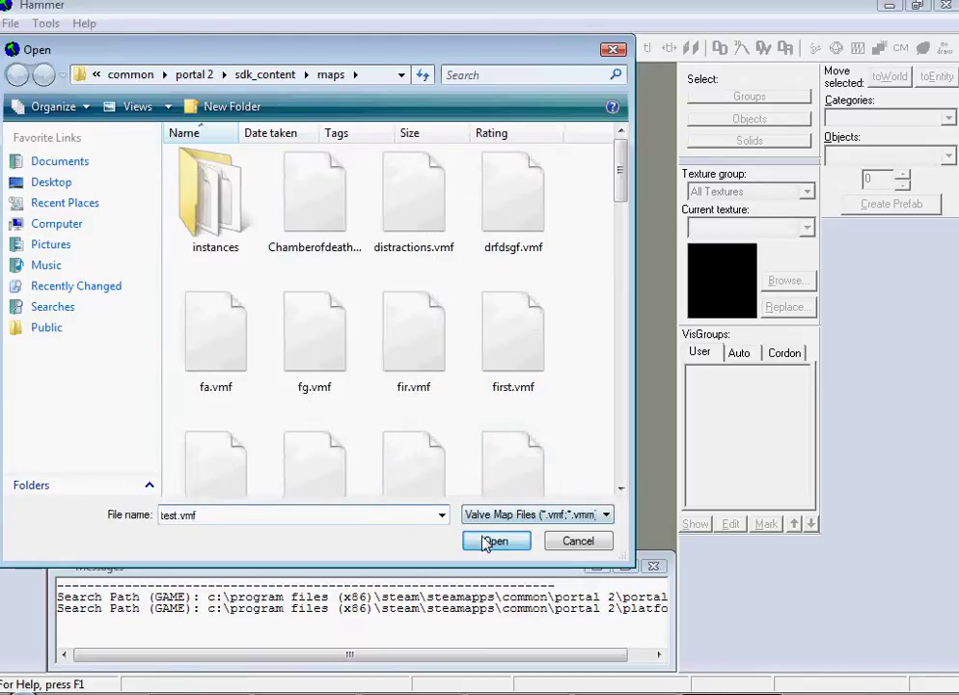
pyautogui.click(495, 540)
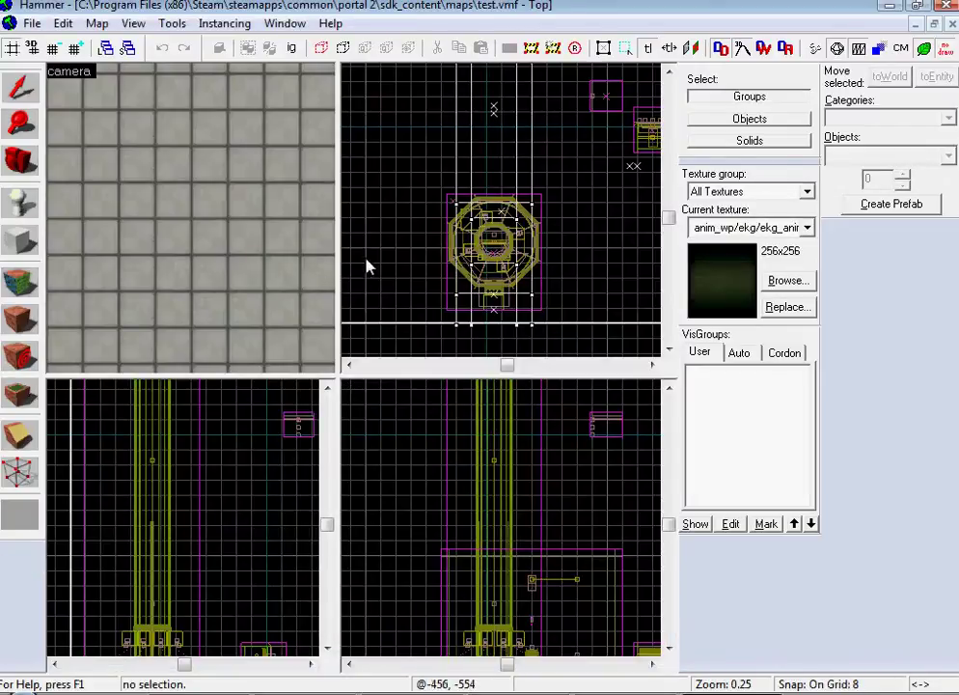
# Step: Try to stretch the grouped room outward beside the lift to a length of 1408 units
pyautogui.press('w')
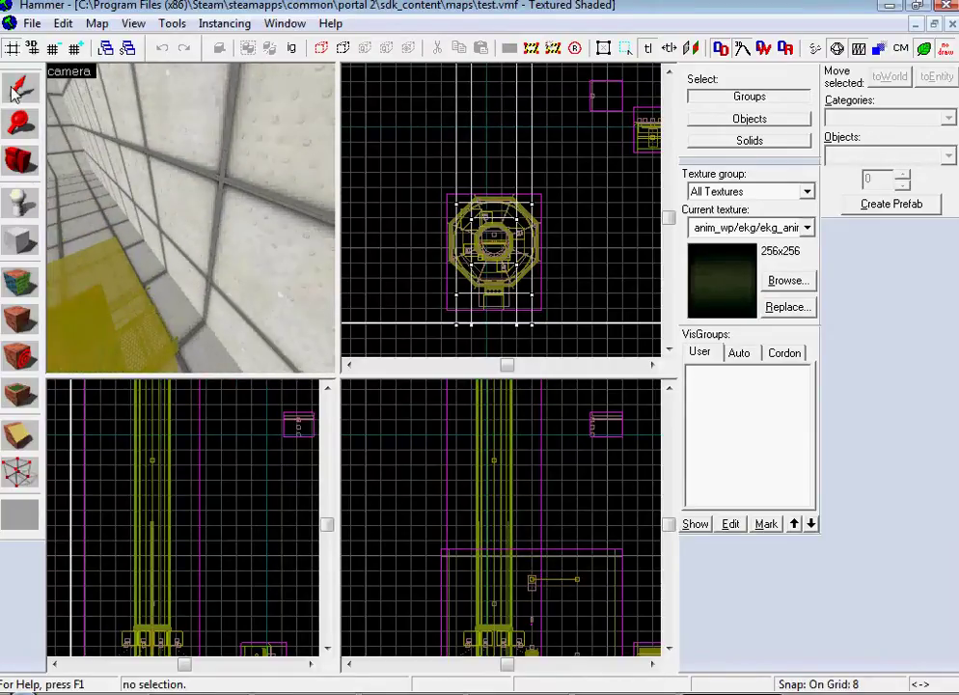
pyautogui.click(519, 198)
pyautogui.moveTo(471, 333); pyautogui.dragTo(470, 349)
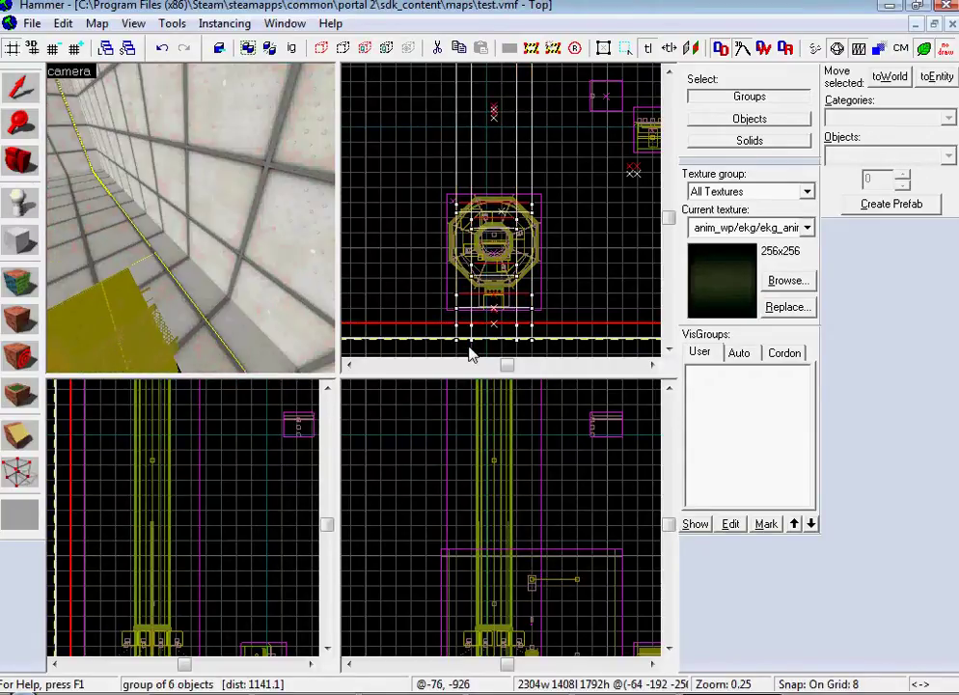
pyautogui.press('w')
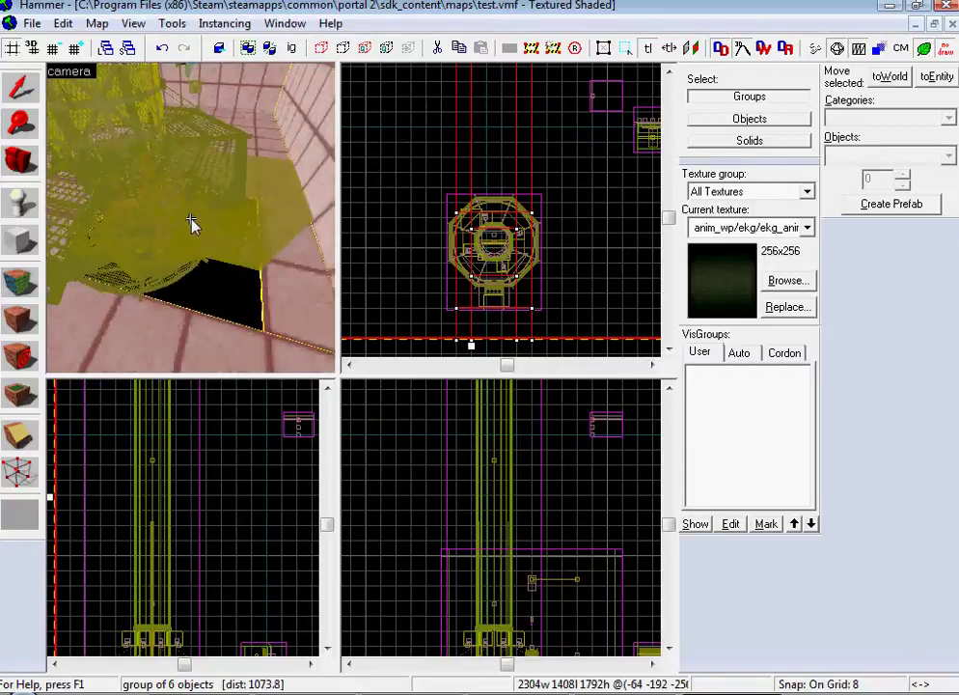
pyautogui.press('w')
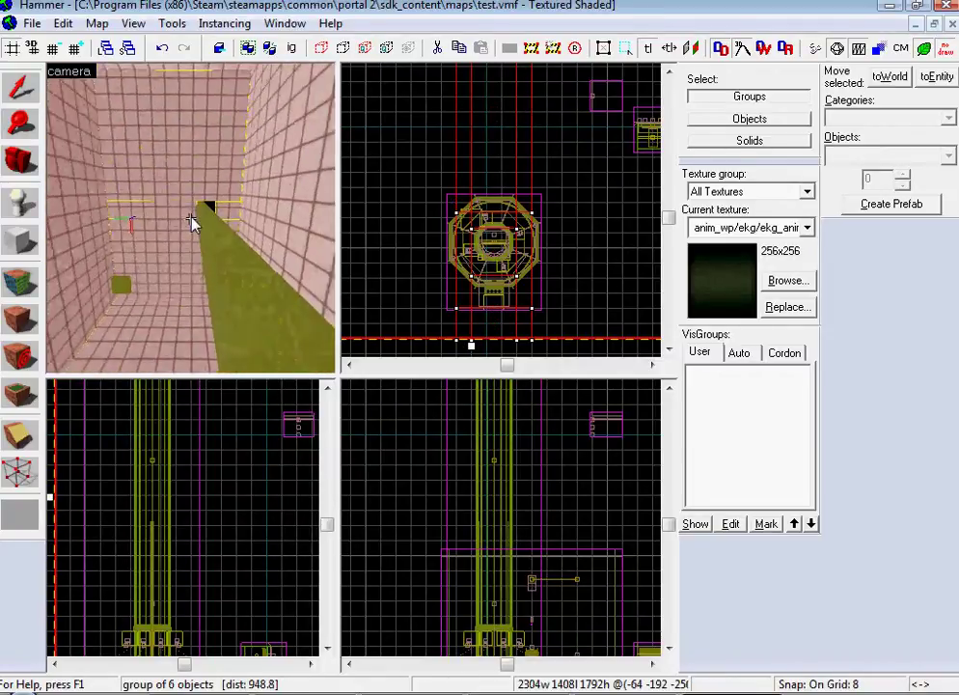
pyautogui.press('w')
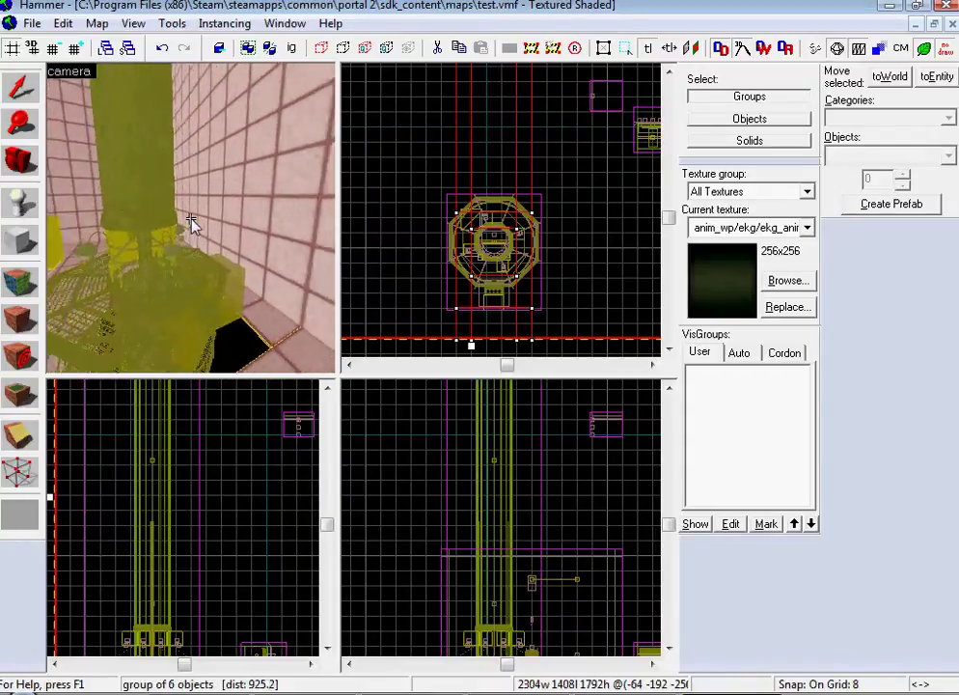
pyautogui.press('s')
pyautogui.press('s')
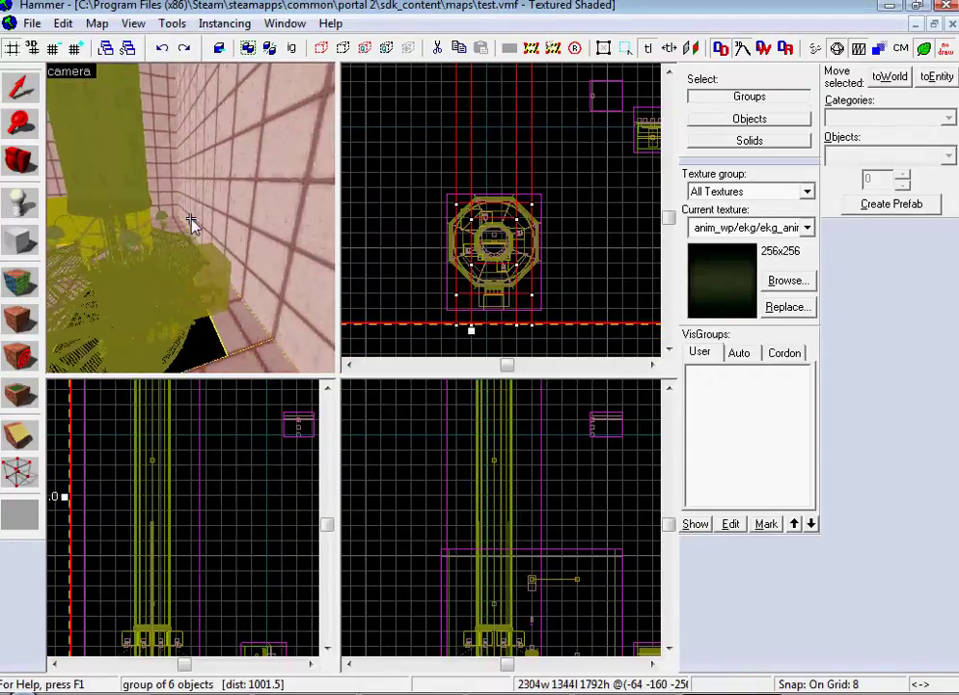
# Step: Inspect the carved floor opening, the lift and the surrounding room walls in the 3D view
pyautogui.press('Down')
pyautogui.press('s')
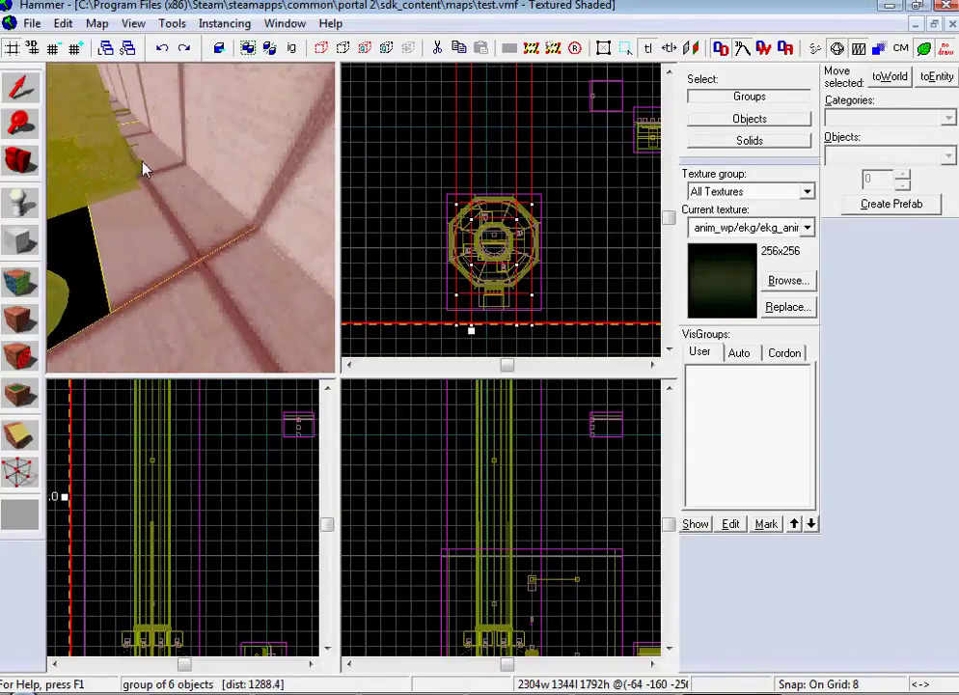
pyautogui.press('w')
pyautogui.press('d')
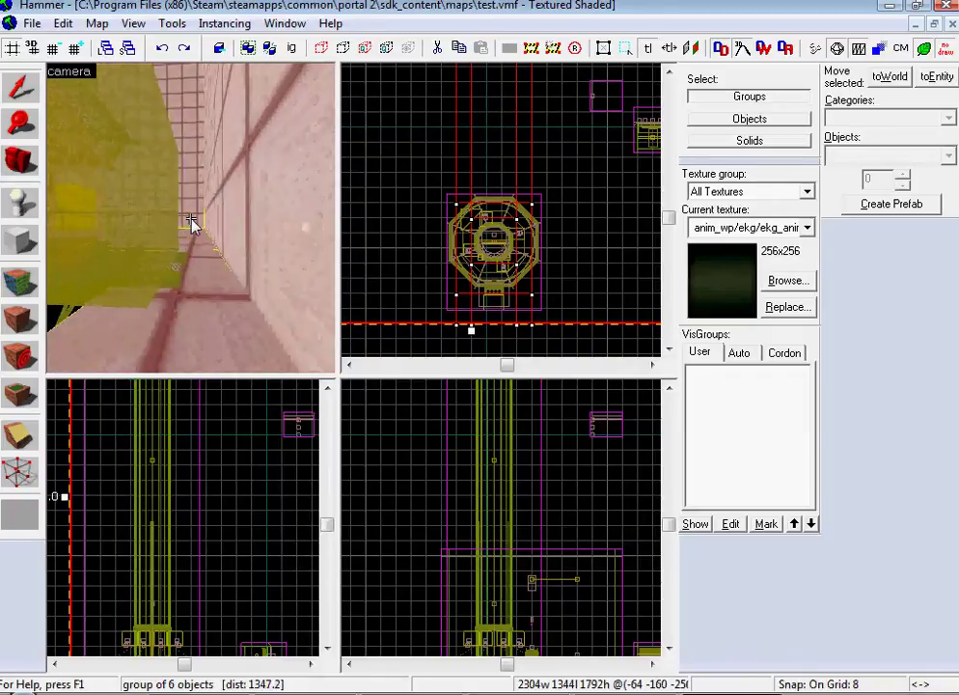
pyautogui.press('w')
pyautogui.press('Left')
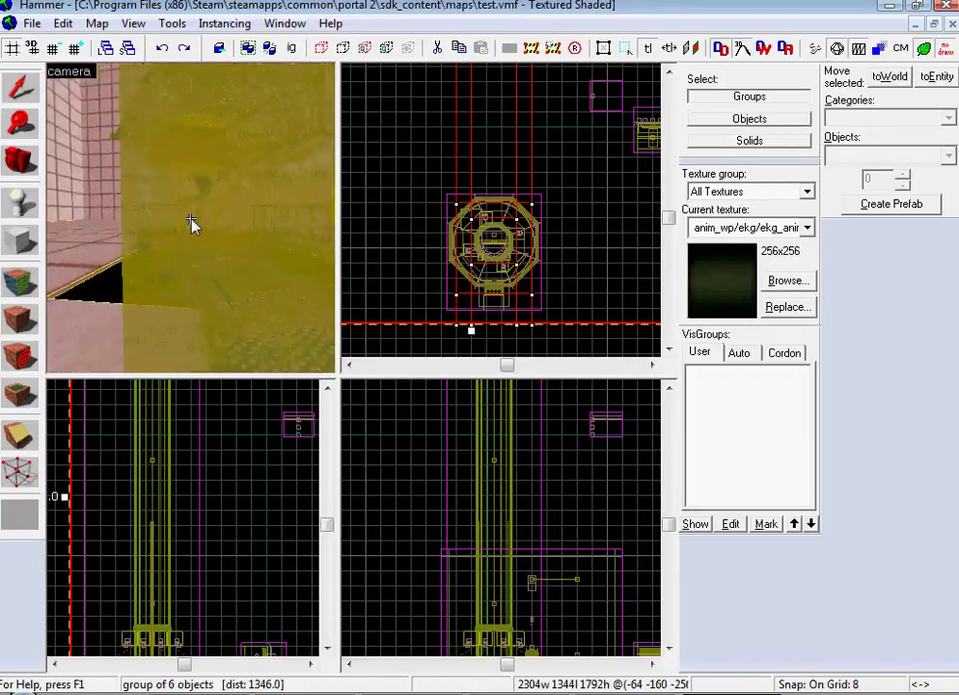
pyautogui.press('Down')
pyautogui.press('w')
pyautogui.press('Right')
pyautogui.press('w')
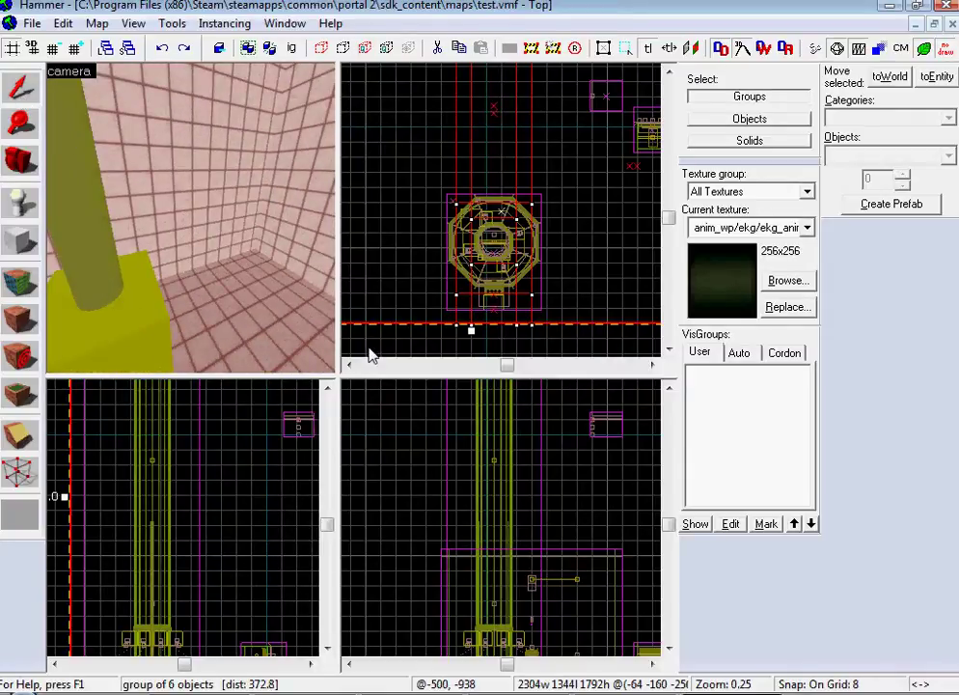
pyautogui.click(593, 614)
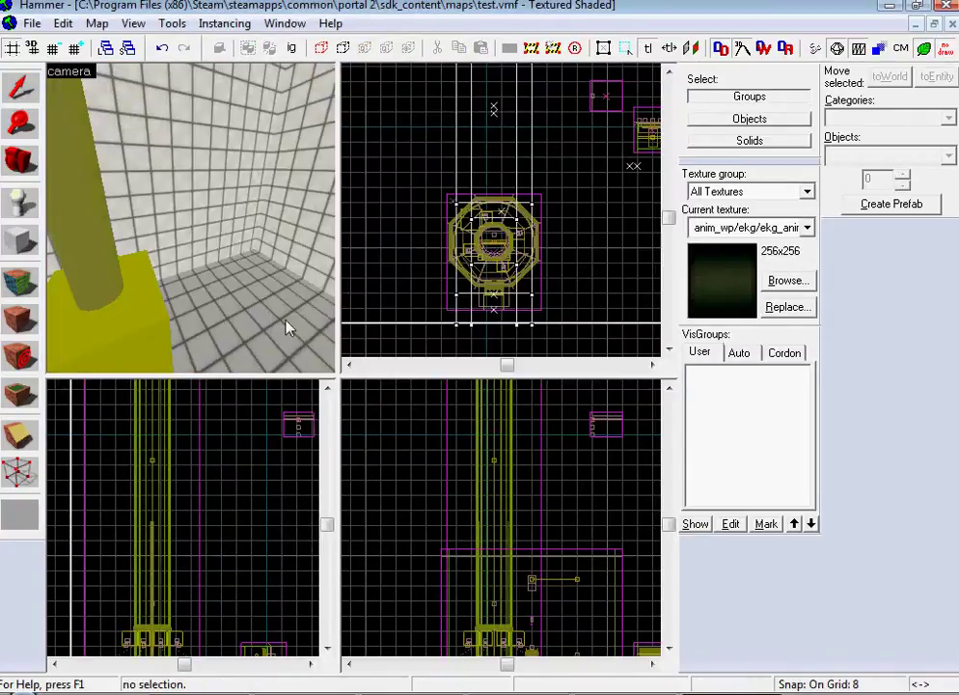
pyautogui.press('Right')
pyautogui.press('Down')
pyautogui.press('w')
pyautogui.press('Up')
pyautogui.press('Left')
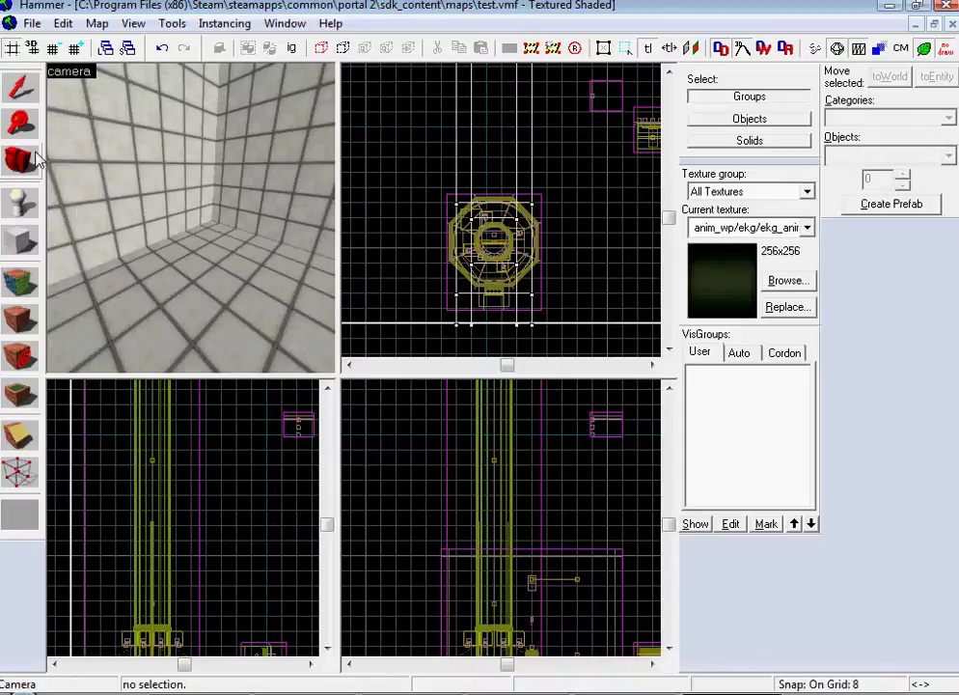
# Step: Open test_dome_entrance_lift_01_orignal.vmf from the underground folder of the map instances
pyautogui.click(34, 23)
pyautogui.click(58, 65)
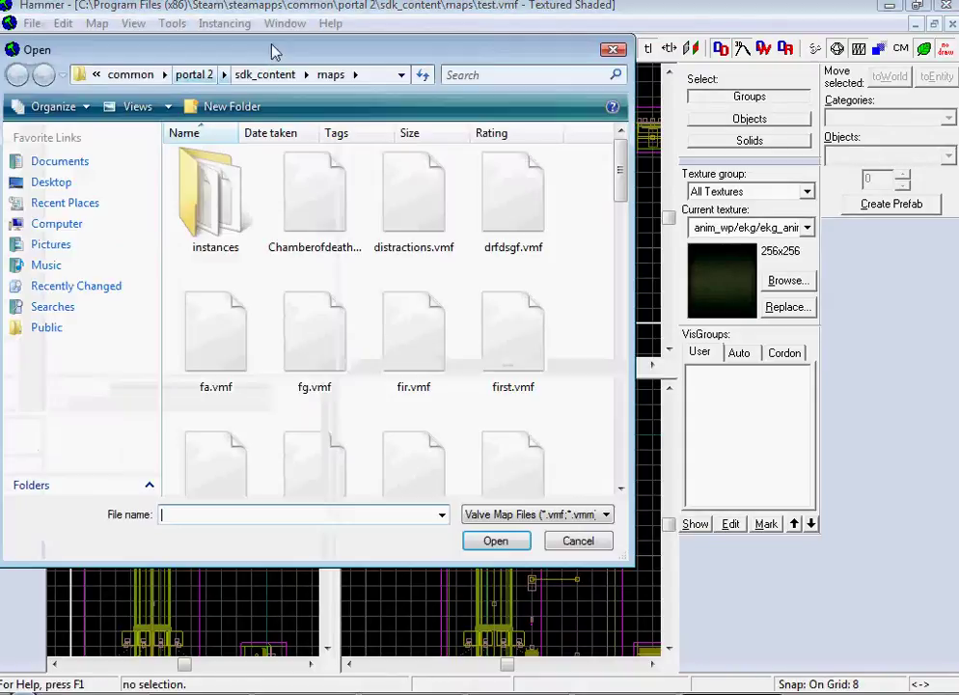
pyautogui.doubleClick(203, 206)
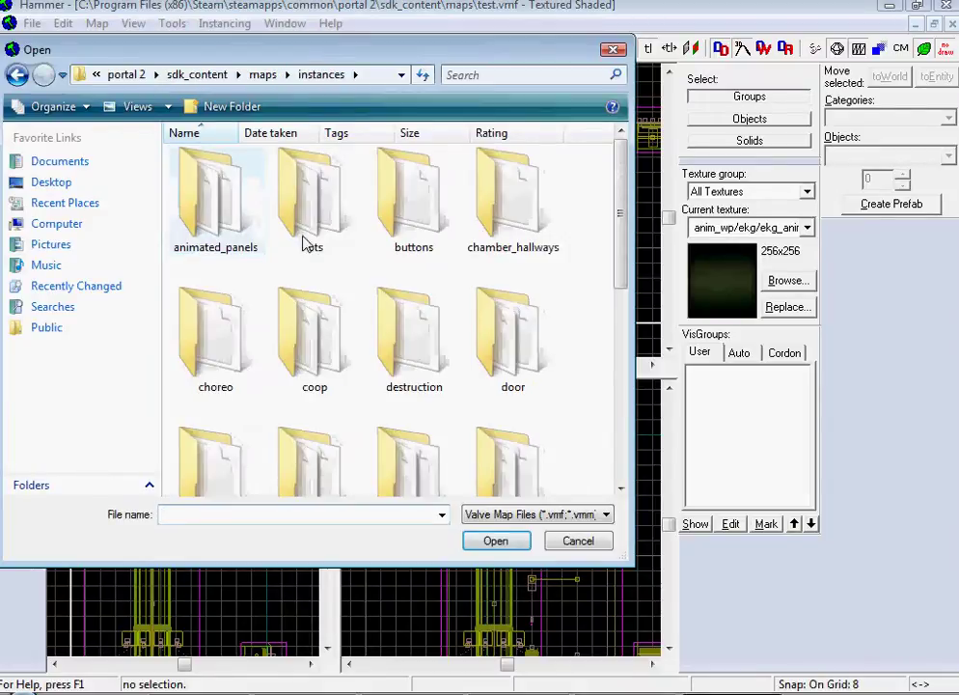
pyautogui.moveTo(622, 253); pyautogui.dragTo(622, 413)
pyautogui.doubleClick(534, 301)
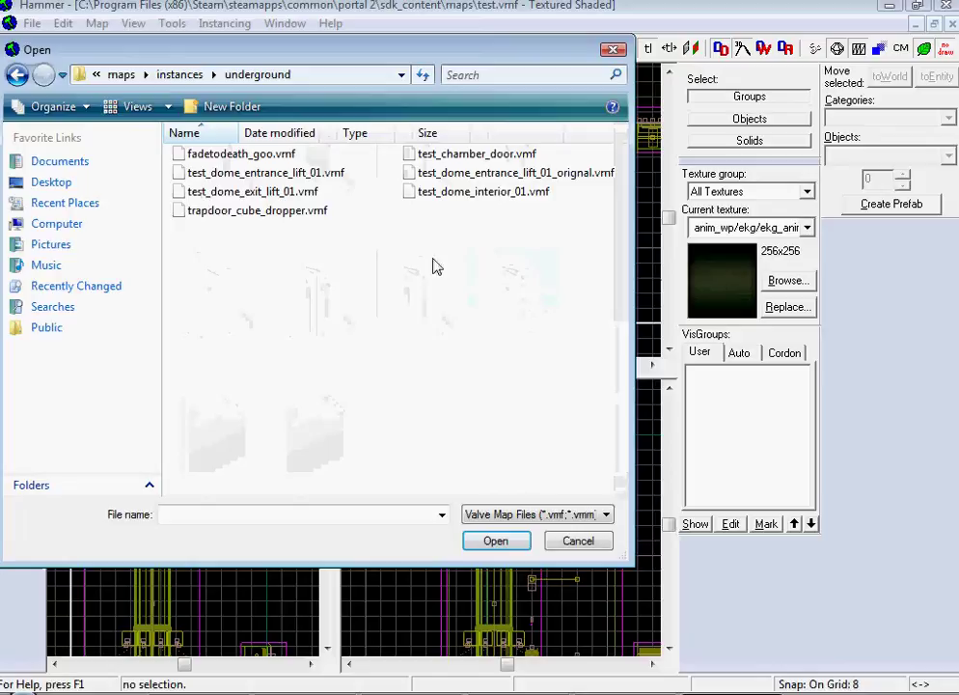
pyautogui.doubleClick(518, 173)
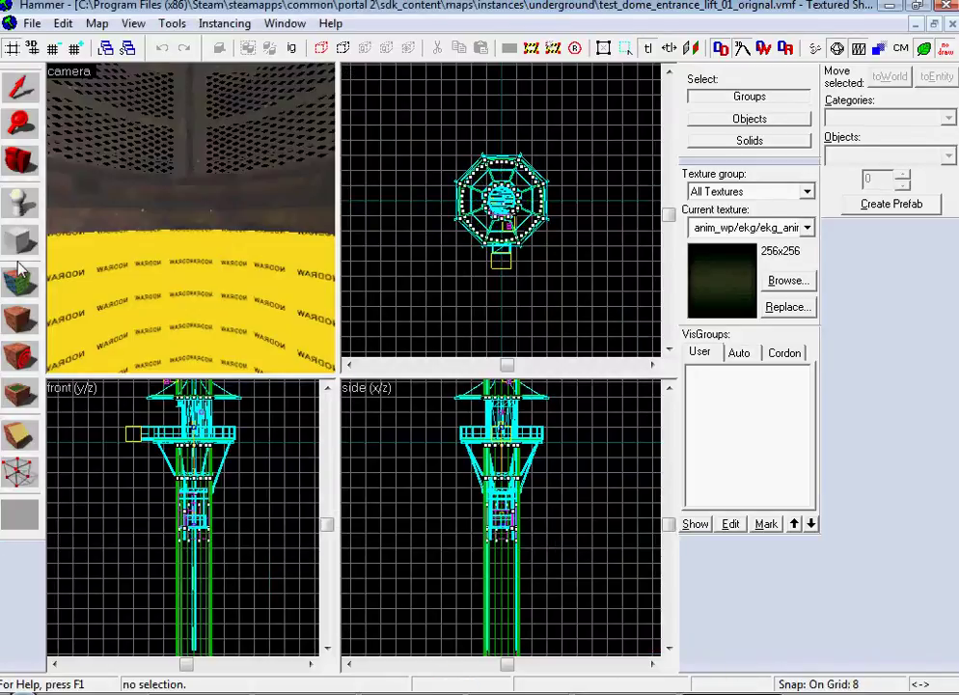
# Step: Choose the tools/toolstrigger texture and outline a block 96 by 96 units and 64 units high around the lift in plan
pyautogui.moveTo(193, 223); pyautogui.dragTo(109, 221)
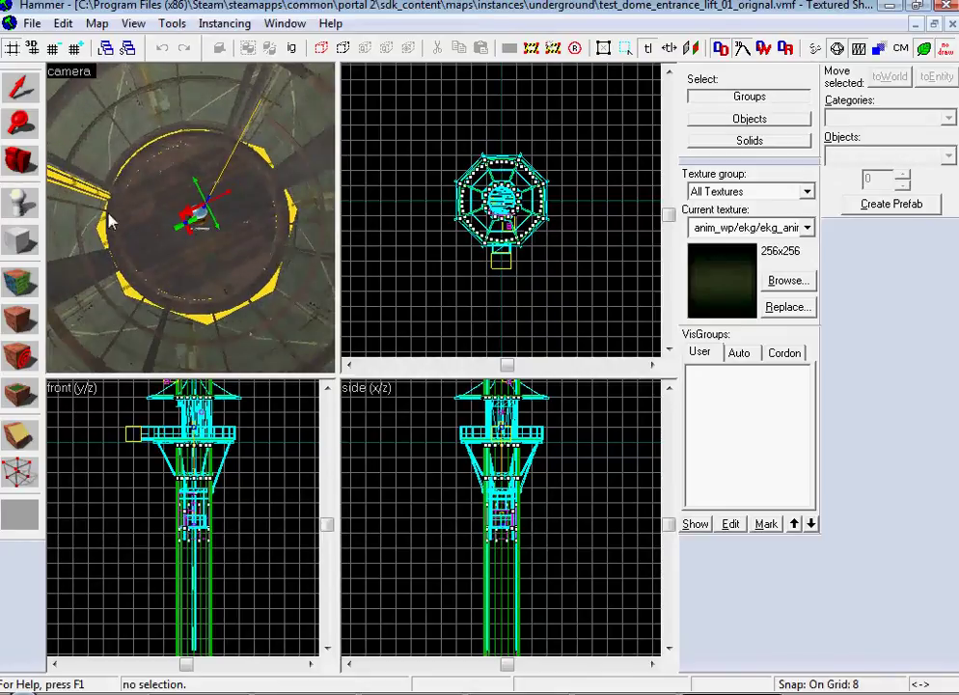
pyautogui.click(12, 211)
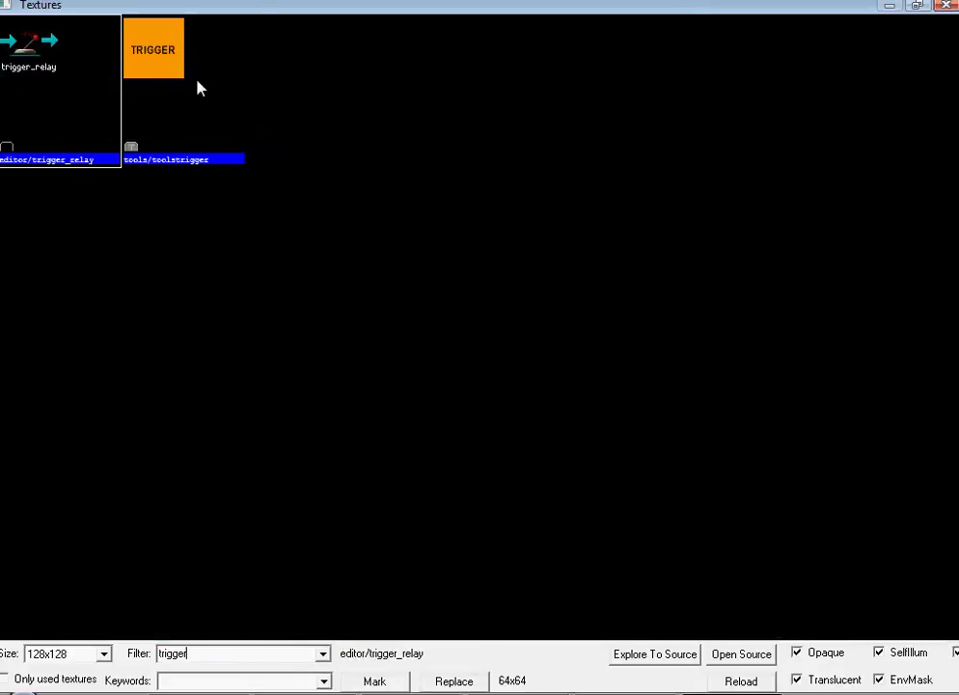
pyautogui.doubleClick(154, 48)
pyautogui.scroll(12, 492, 268)
pyautogui.scroll(-2, 652, 136)
pyautogui.click(652, 364)
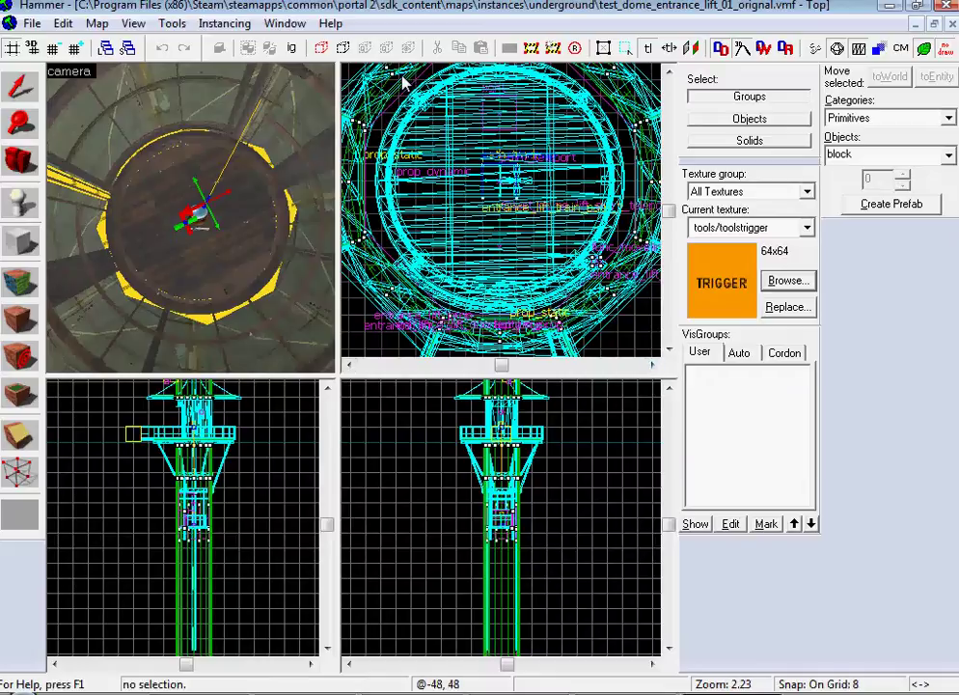
pyautogui.moveTo(612, 290); pyautogui.dragTo(610, 289)
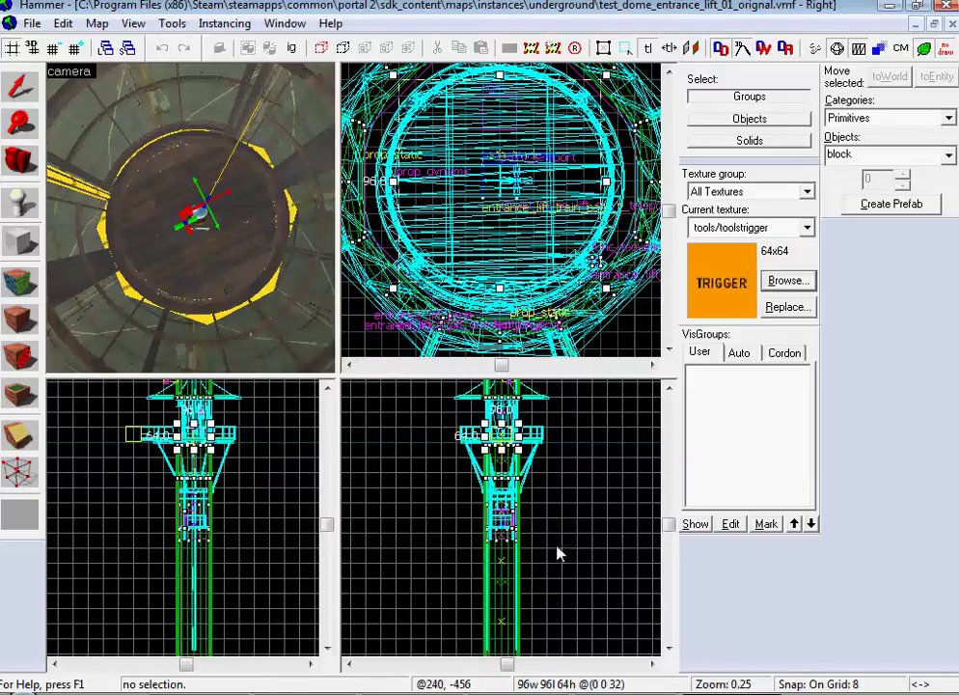
# Step: Position the trigger block on the lift floor at 0 0 -352 with a height of 16 units and create the brush
pyautogui.scroll(1, 505, 466)
pyautogui.moveTo(501, 441); pyautogui.dragTo(510, 543)
pyautogui.press('z')
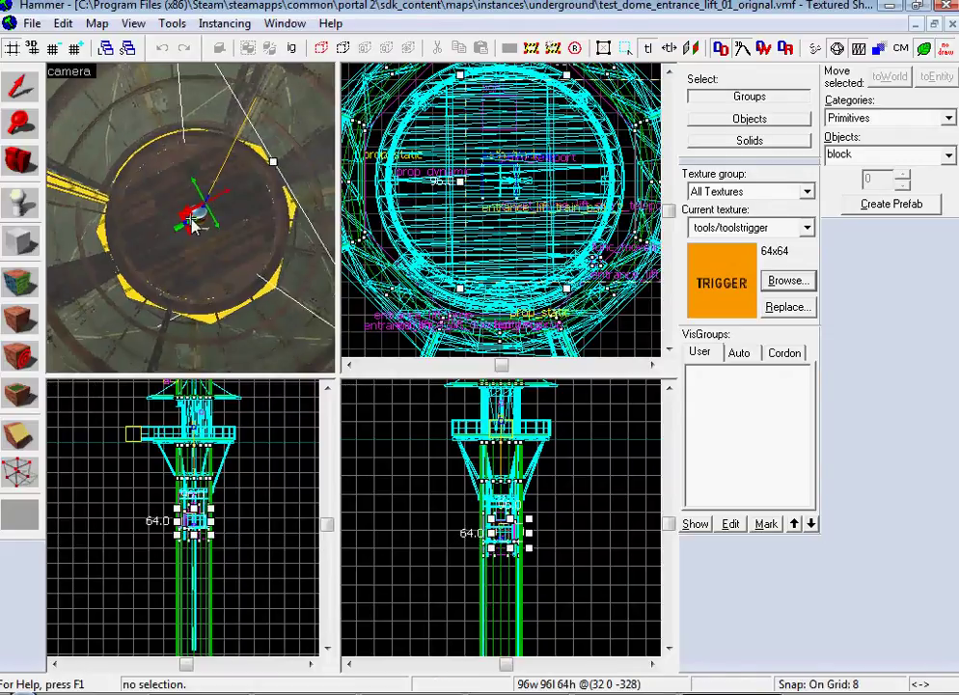
pyautogui.moveTo(508, 199); pyautogui.dragTo(436, 180)
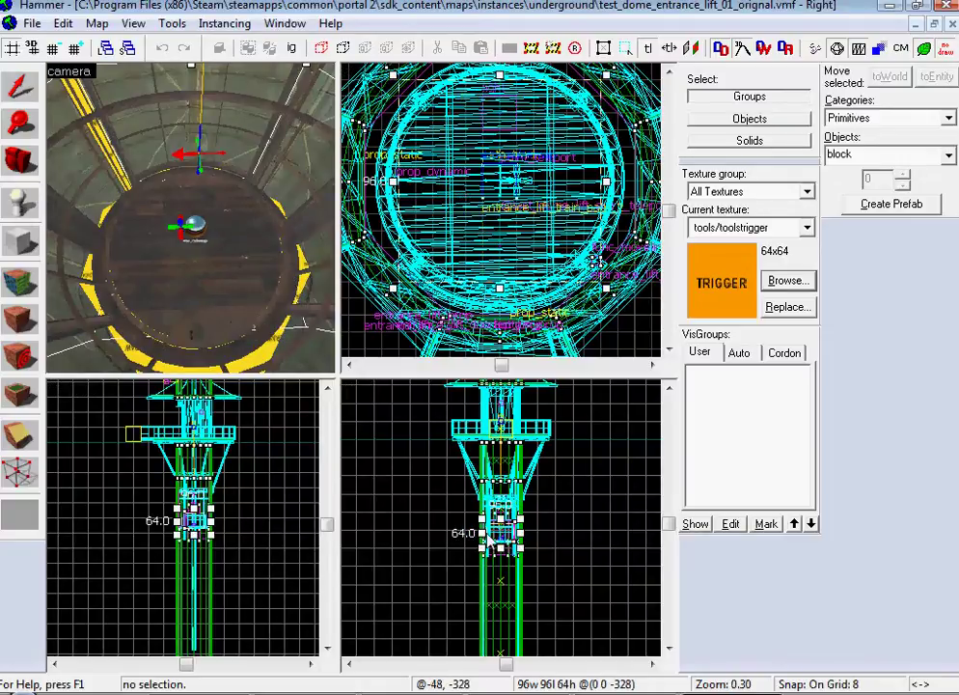
pyautogui.moveTo(499, 520); pyautogui.dragTo(501, 536)
pyautogui.press('z')
pyautogui.press('s')
pyautogui.press('w')
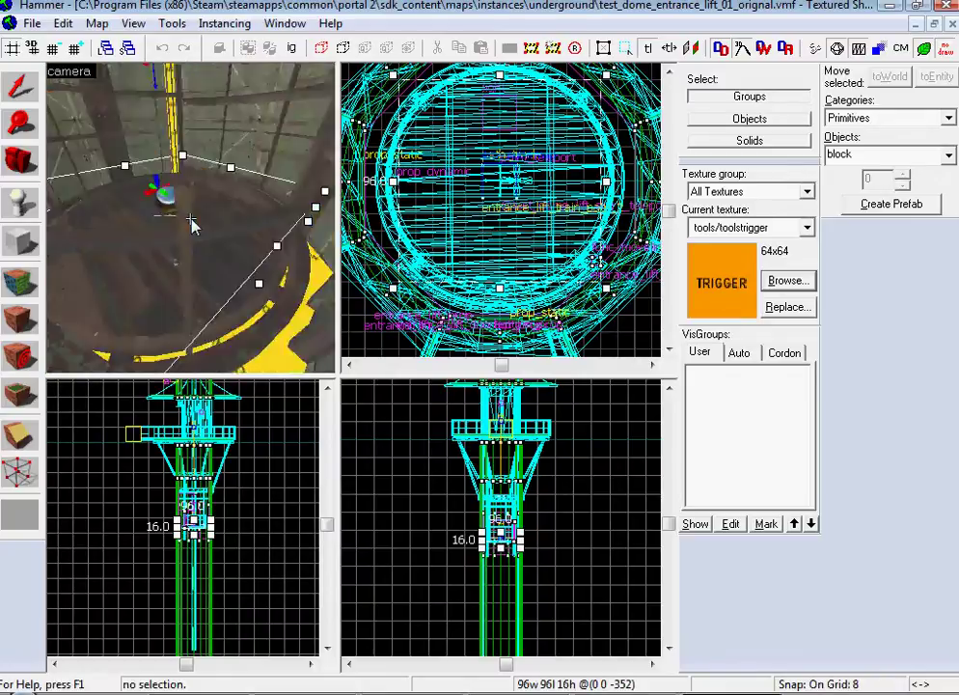
pyautogui.click(169, 193)
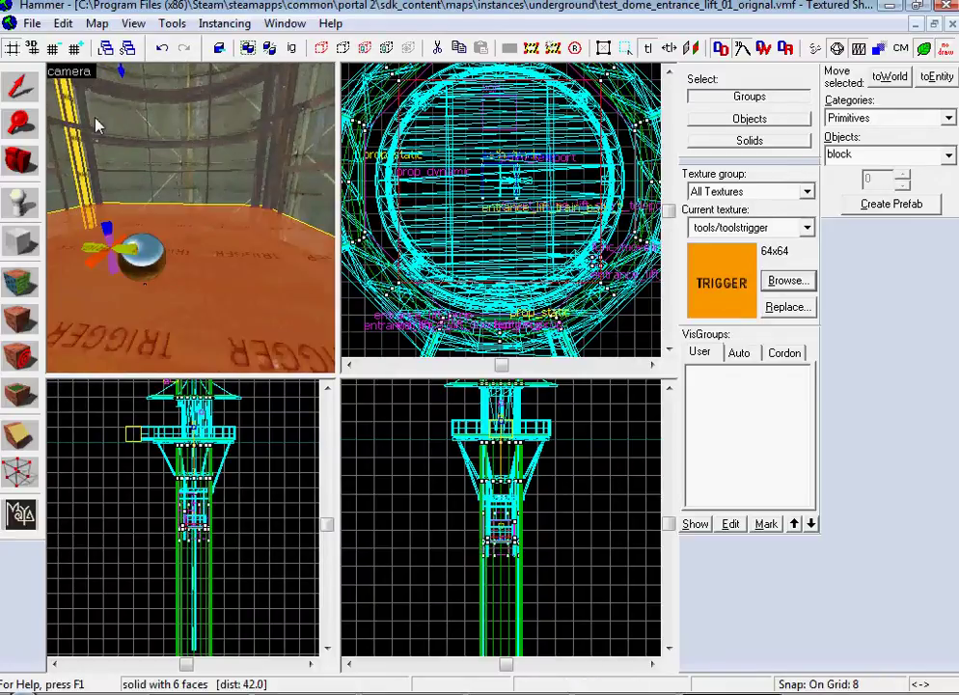
# Step: Tie the trigger brush to an entity and set its class to trigger_once
pyautogui.hotkey('ctrl', 't')
pyautogui.doubleClick(237, 207)
pyautogui.write('trigger_p')
pyautogui.press('BackSpace')
pyautogui.write('once')
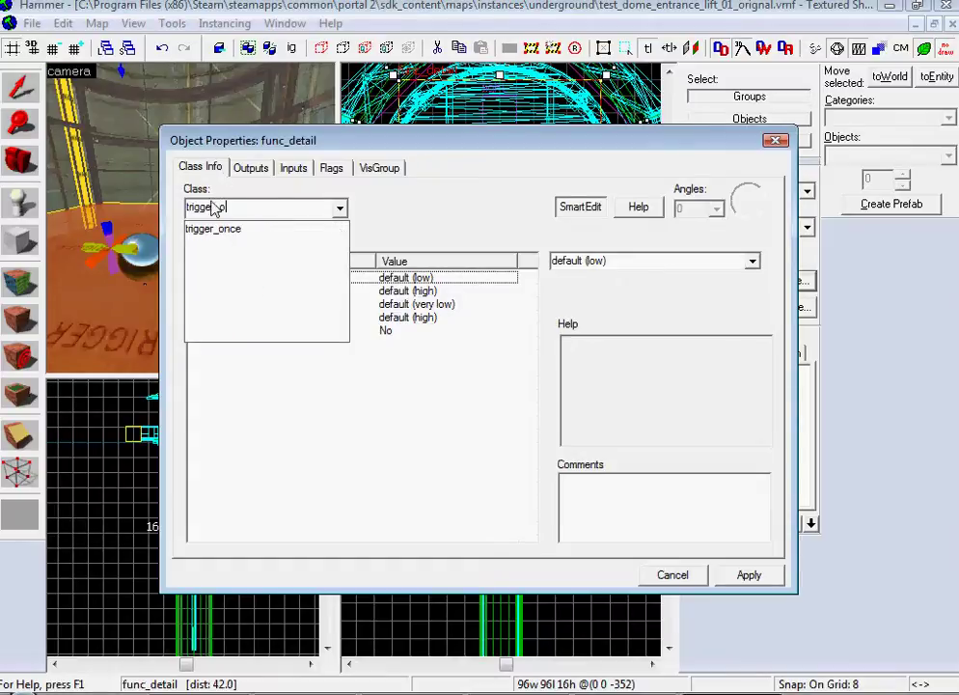
pyautogui.click(217, 233)
pyautogui.click(749, 574)
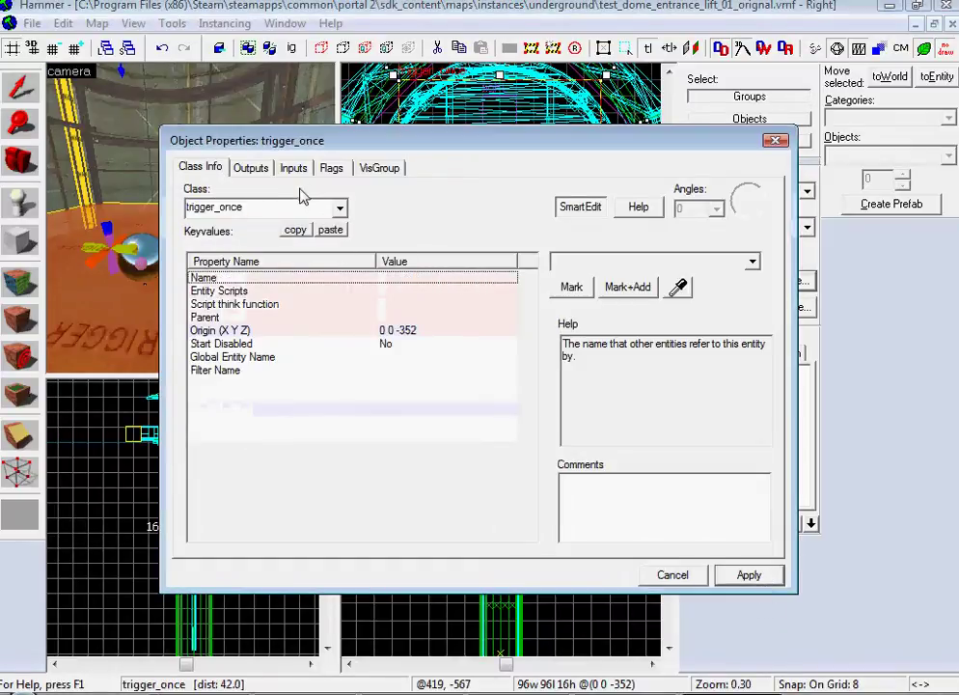
# Step: Add an OnStartTouch output to the new trigger_once that sends StartForward to entrance_lift_train
pyautogui.click(250, 168)
pyautogui.click(294, 534)
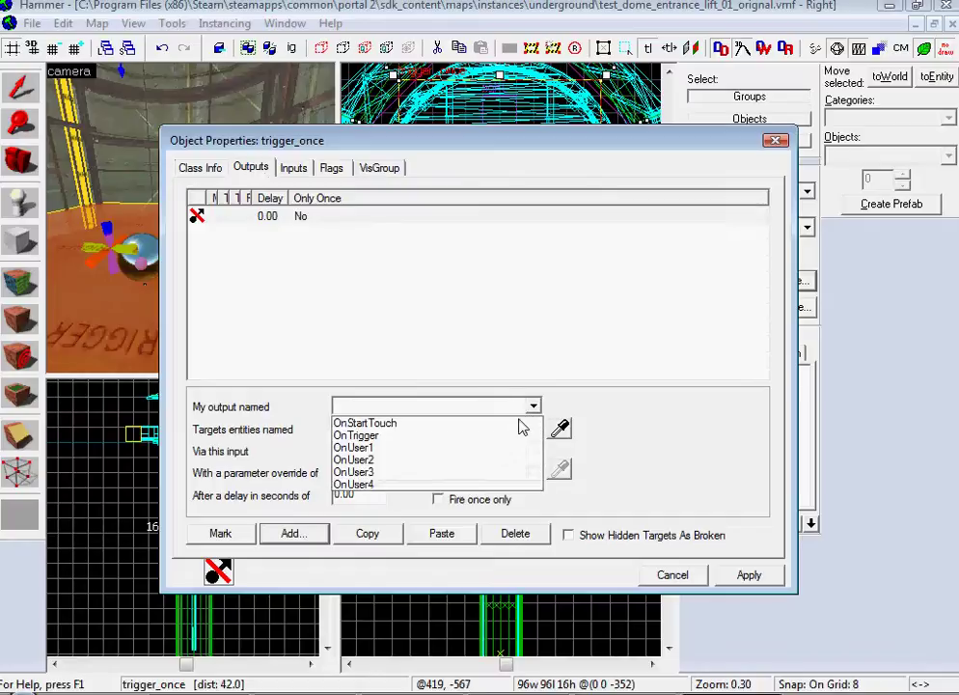
pyautogui.click(534, 430)
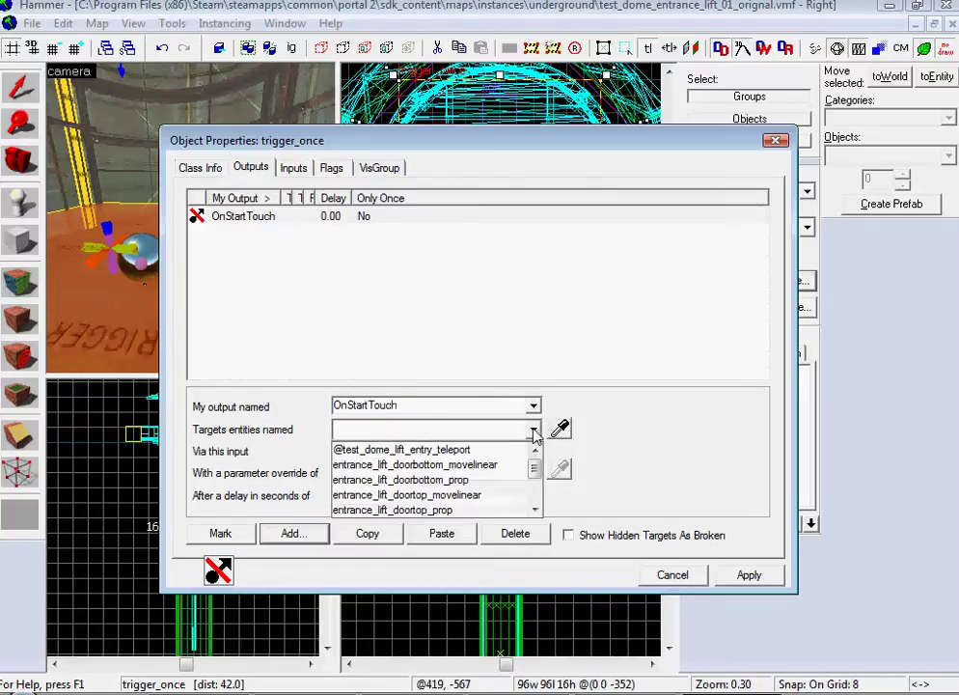
pyautogui.scroll(-1, 538, 472)
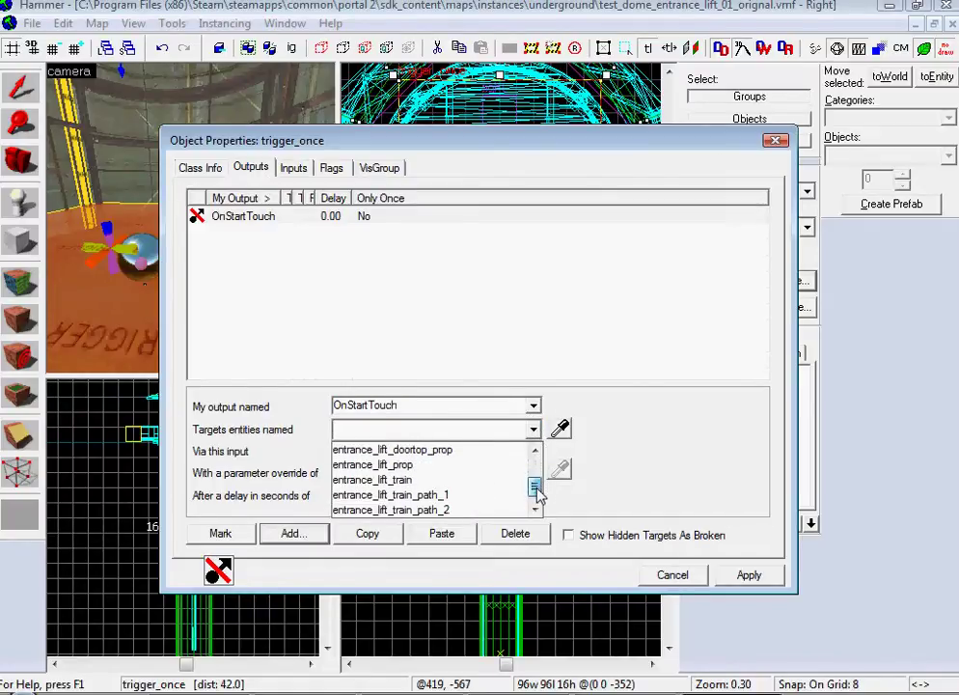
pyautogui.click(398, 481)
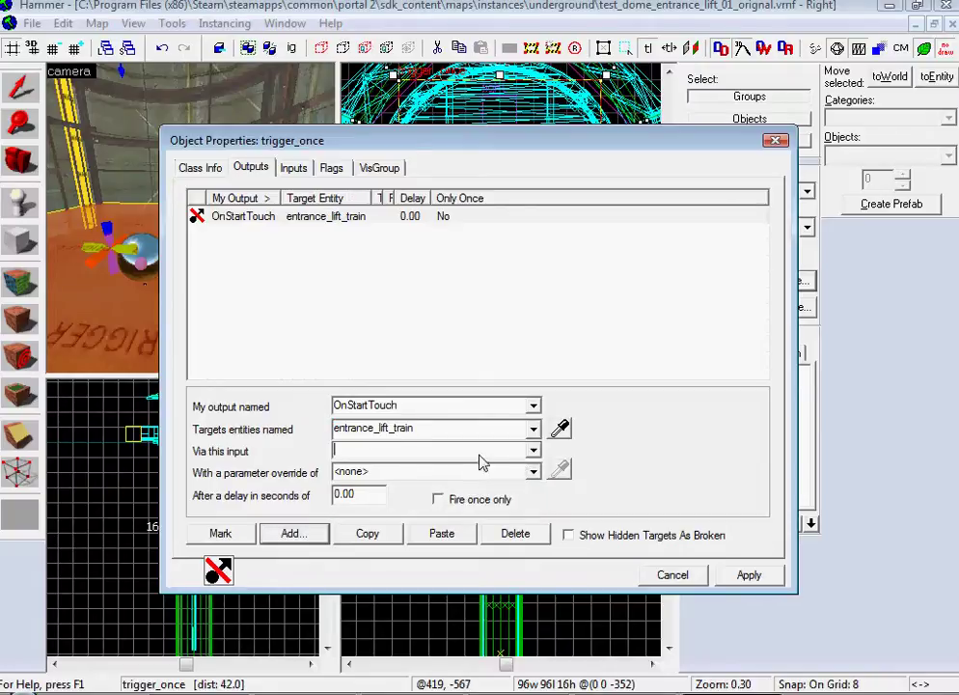
pyautogui.click(533, 449)
pyautogui.moveTo(536, 478); pyautogui.dragTo(537, 527)
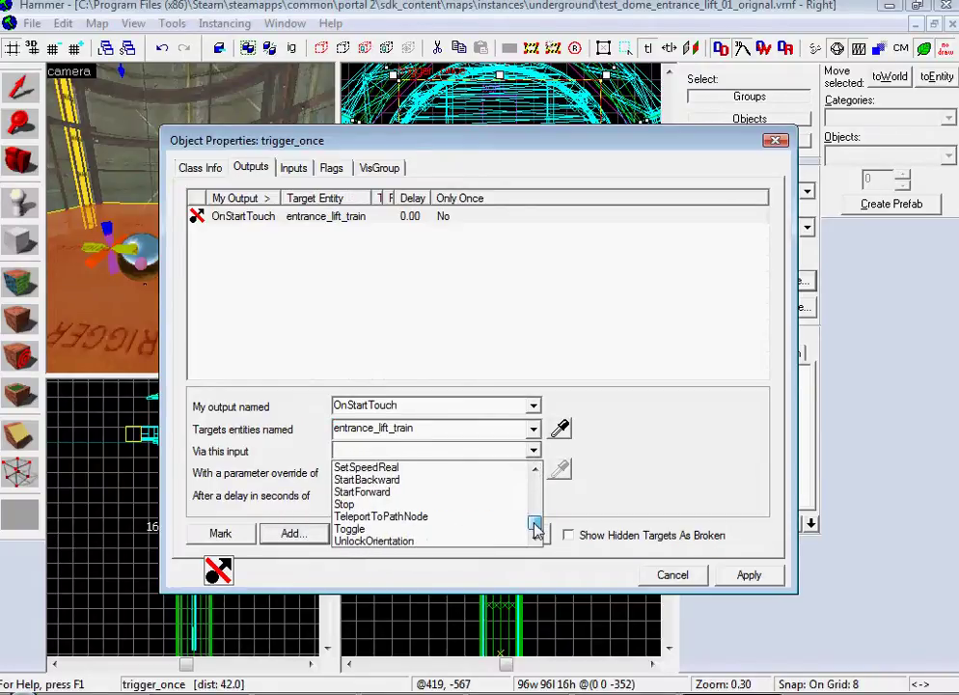
pyautogui.click(444, 491)
pyautogui.click(764, 574)
pyautogui.click(685, 574)
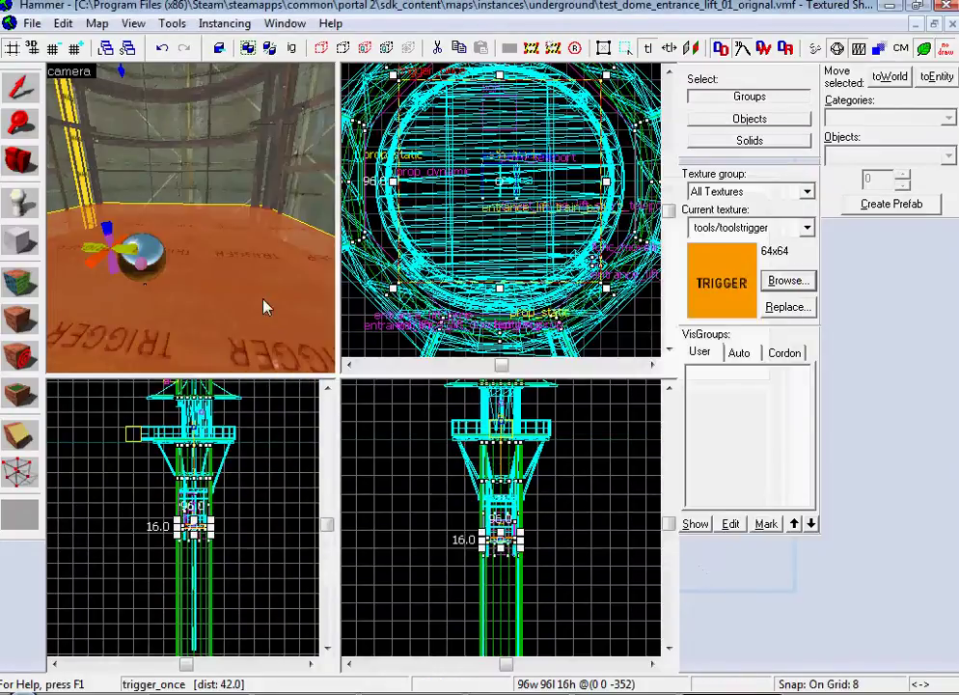
# Step: Review the outputs of the lift's original trigger_once, and close the entrance lift file without saving the changes
pyautogui.press('z')
pyautogui.press('s')
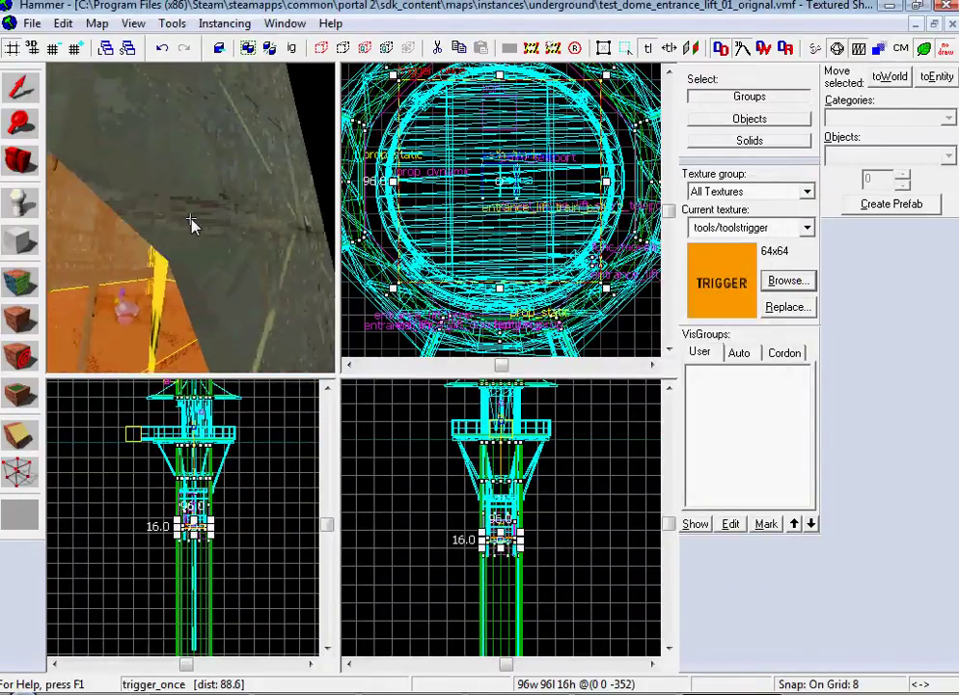
pyautogui.press('s')
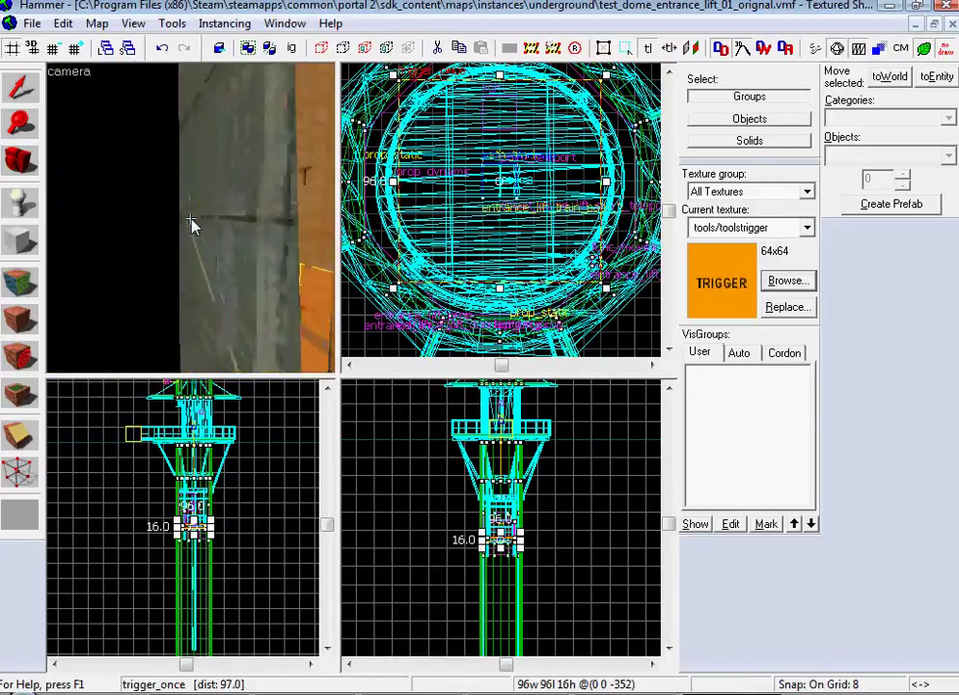
pyautogui.hotkey('alt', 'Return')
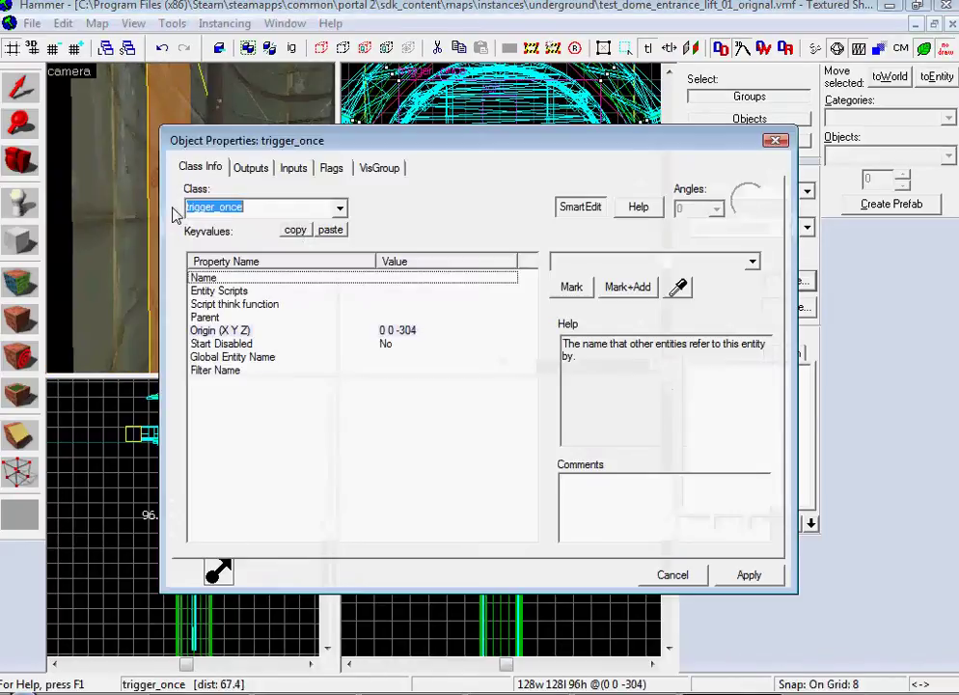
pyautogui.click(250, 168)
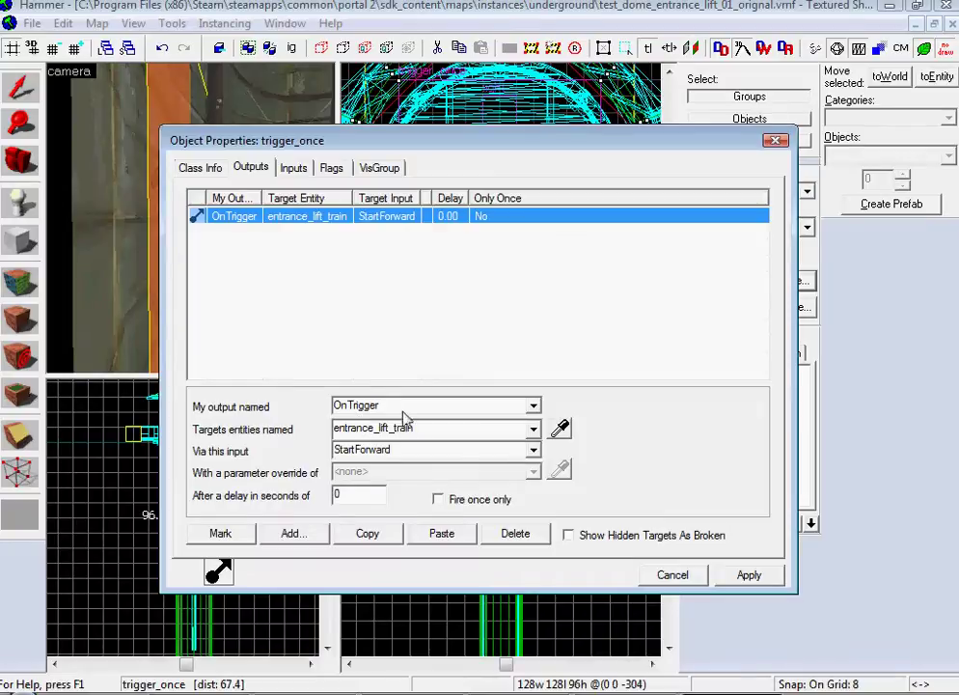
pyautogui.click(378, 431)
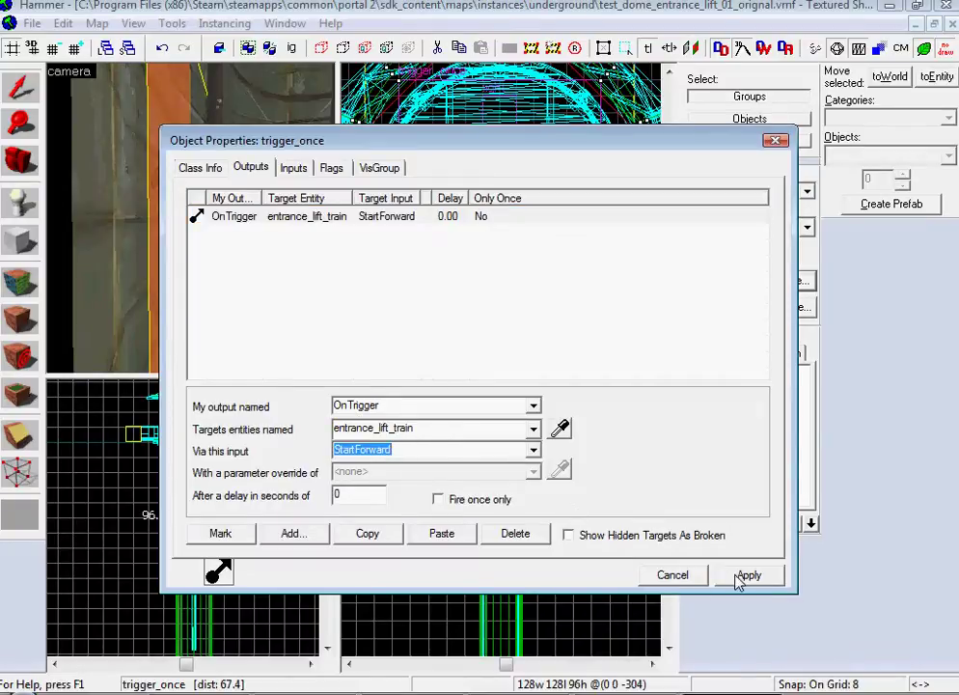
pyautogui.click(748, 575)
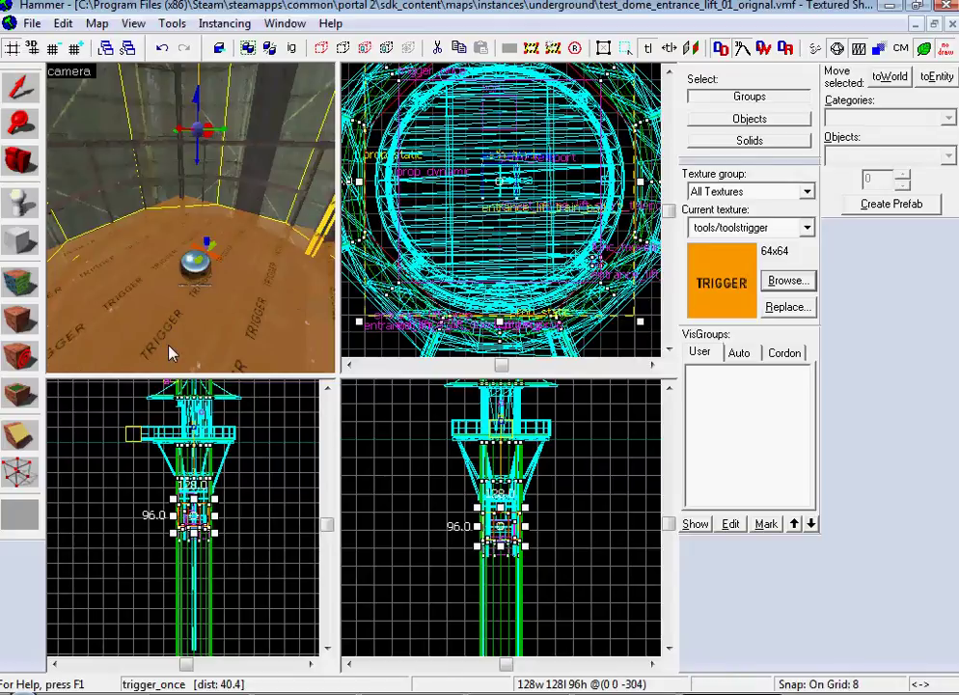
pyautogui.click(947, 24)
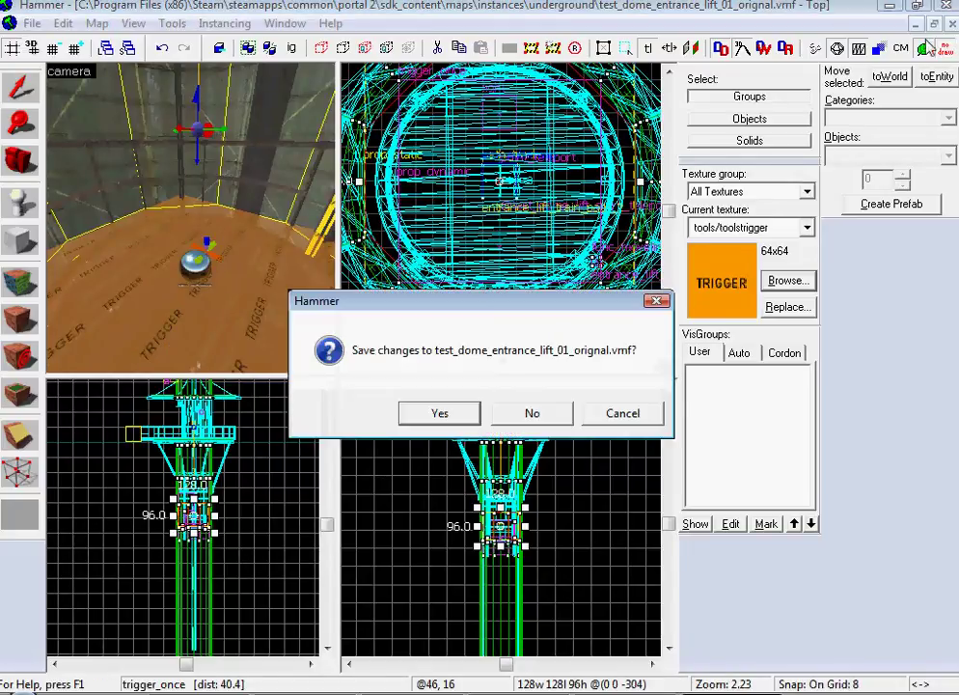
pyautogui.click(533, 413)
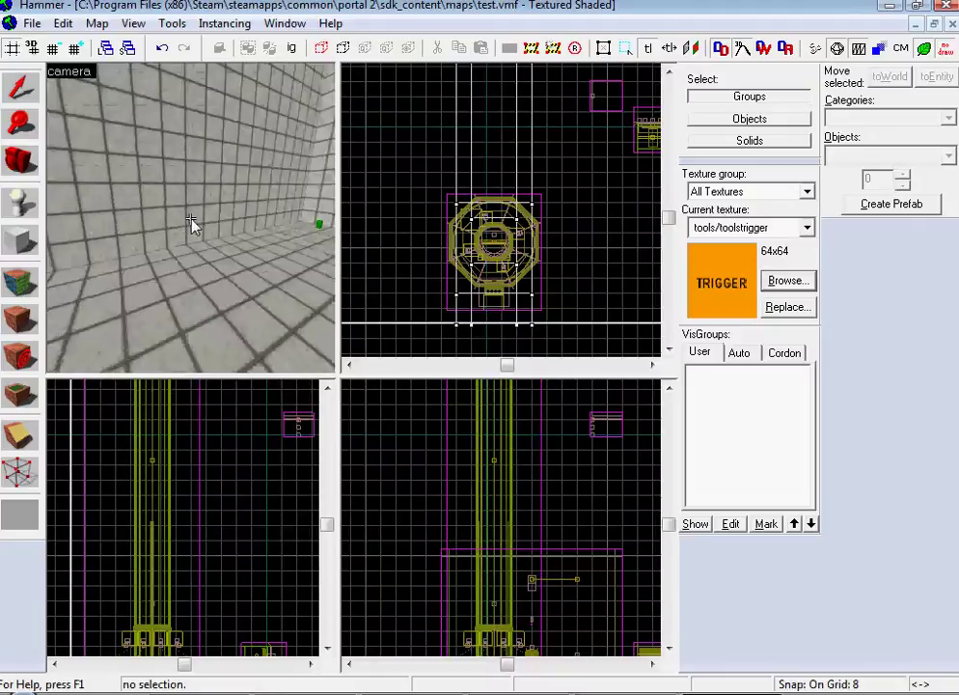
# Step: Move the wheatleystupd func_instance away from the lift to about X -1600, outside the room wall
pyautogui.press('w')
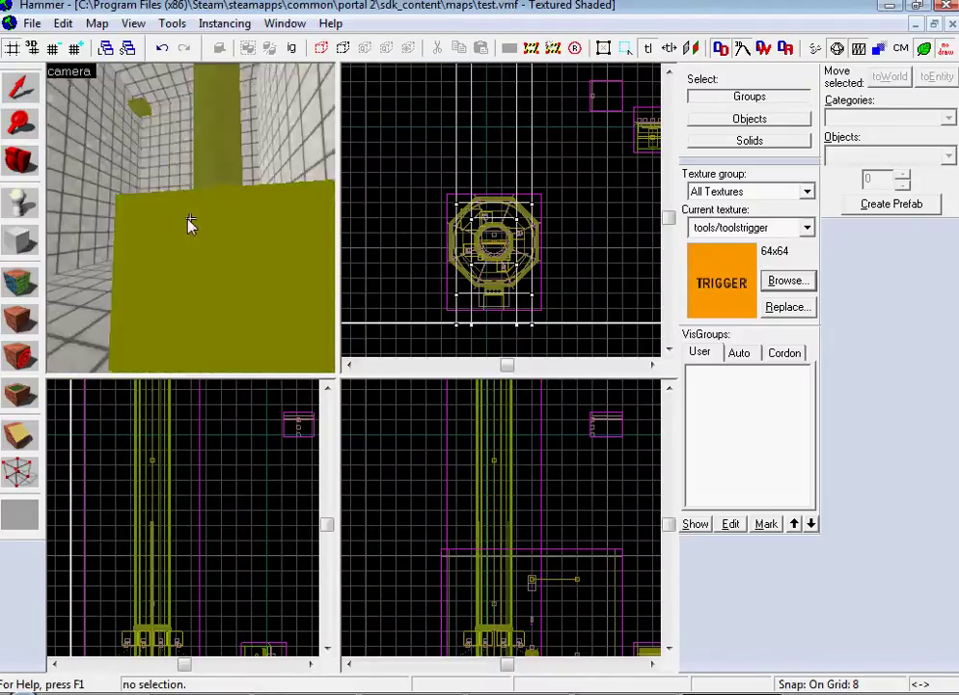
pyautogui.press('w')
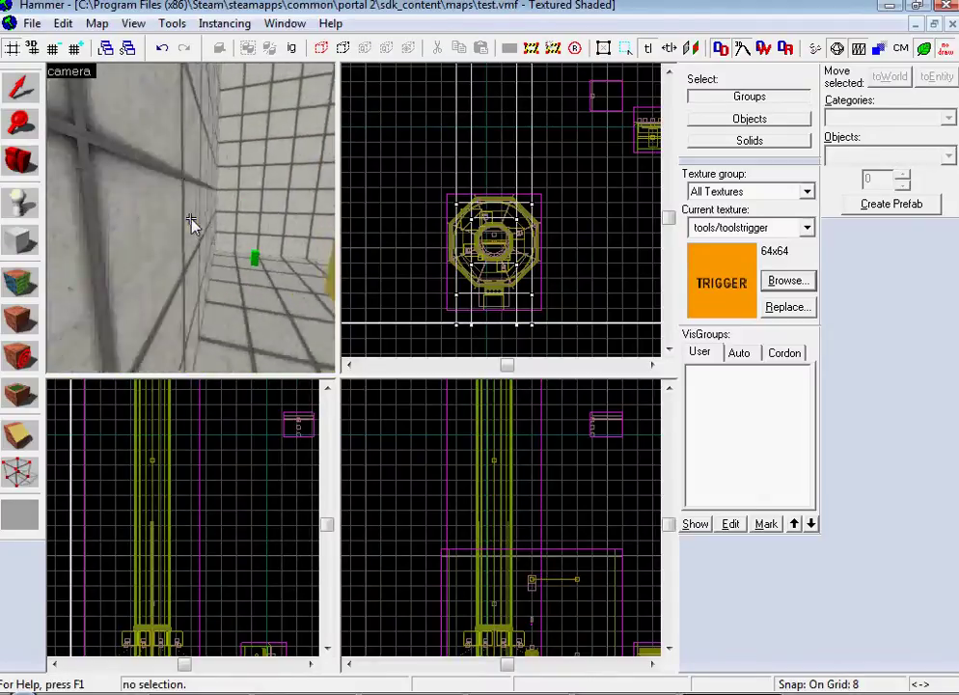
pyautogui.press('w')
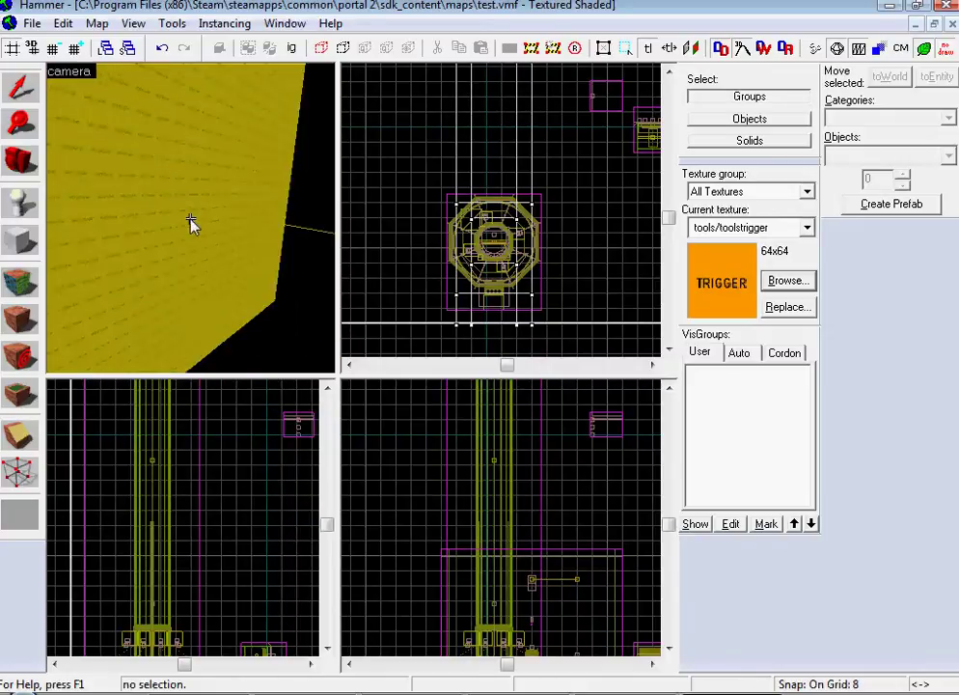
pyautogui.click(179, 221)
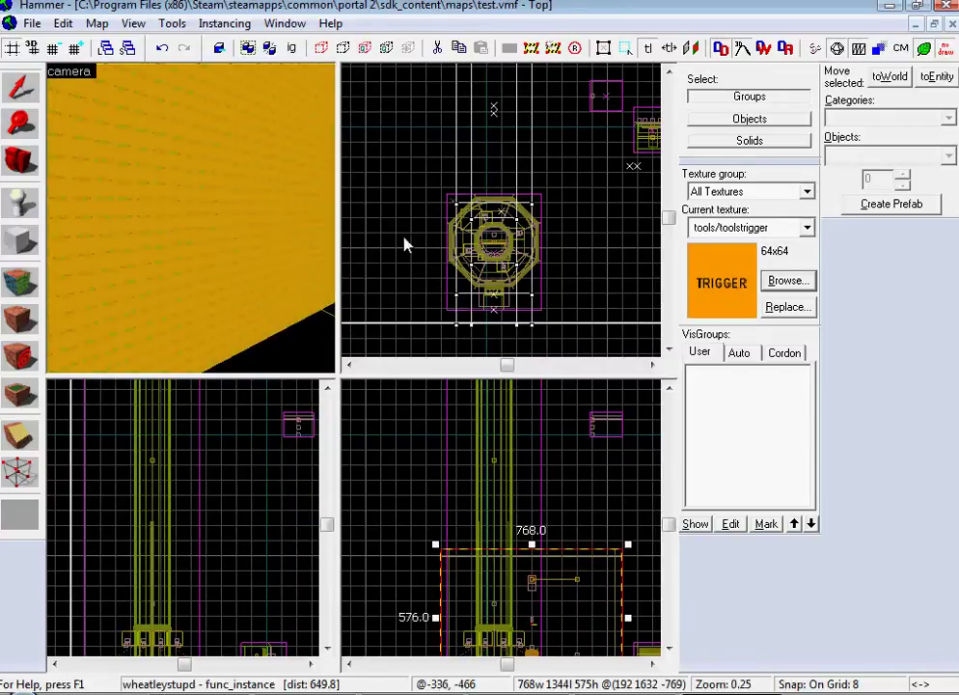
pyautogui.press('s')
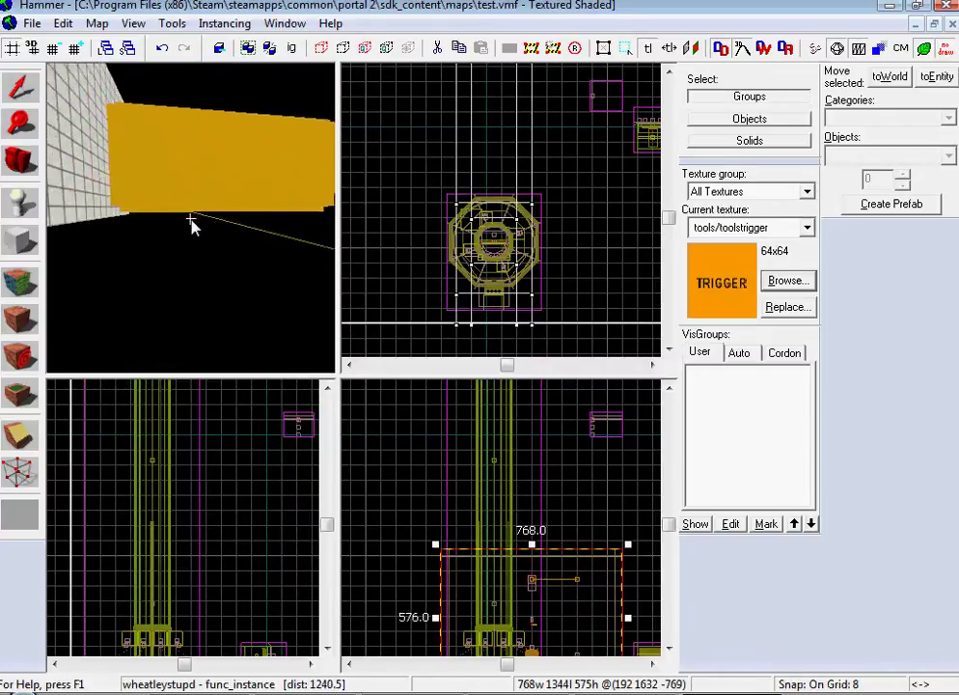
pyautogui.press('w')
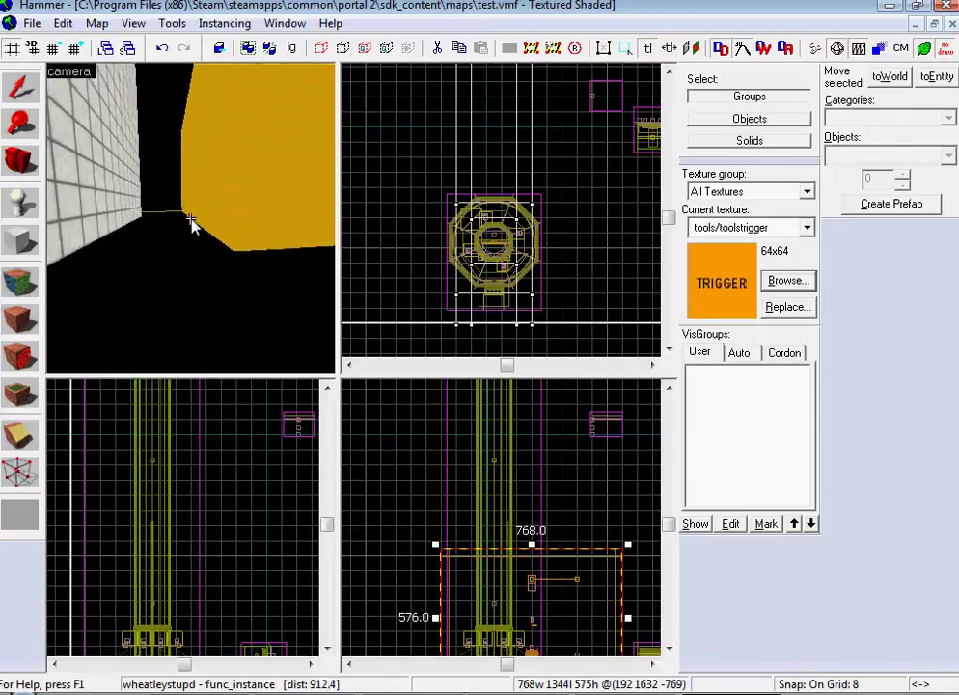
pyautogui.scroll(-5, 591, 569)
pyautogui.moveTo(573, 573); pyautogui.dragTo(453, 568)
pyautogui.press('z')
pyautogui.press('w')
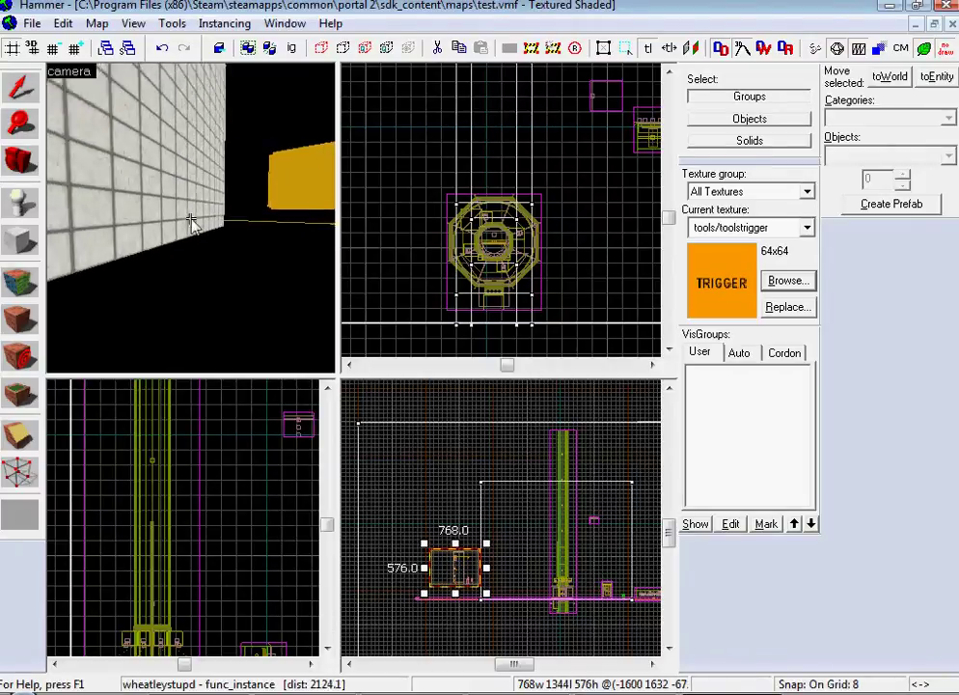
# Step: Place a new entity beside the lift at the room wall and set its class to func_instance
pyautogui.press('z')
pyautogui.hotkey('shift', 'e')
pyautogui.doubleClick(567, 577)
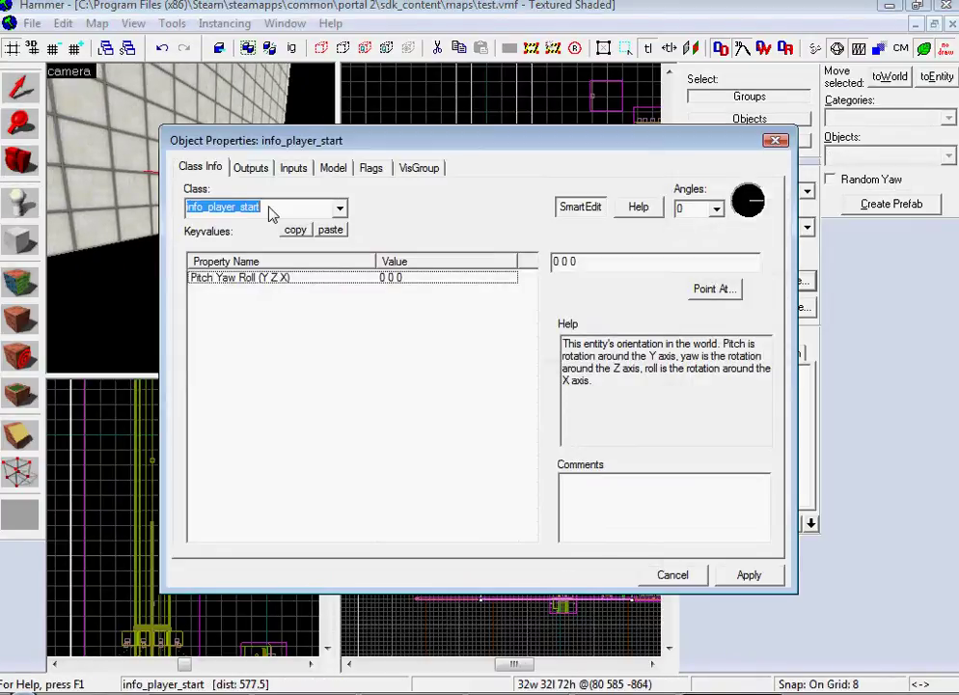
pyautogui.write('func')
pyautogui.click(312, 227)
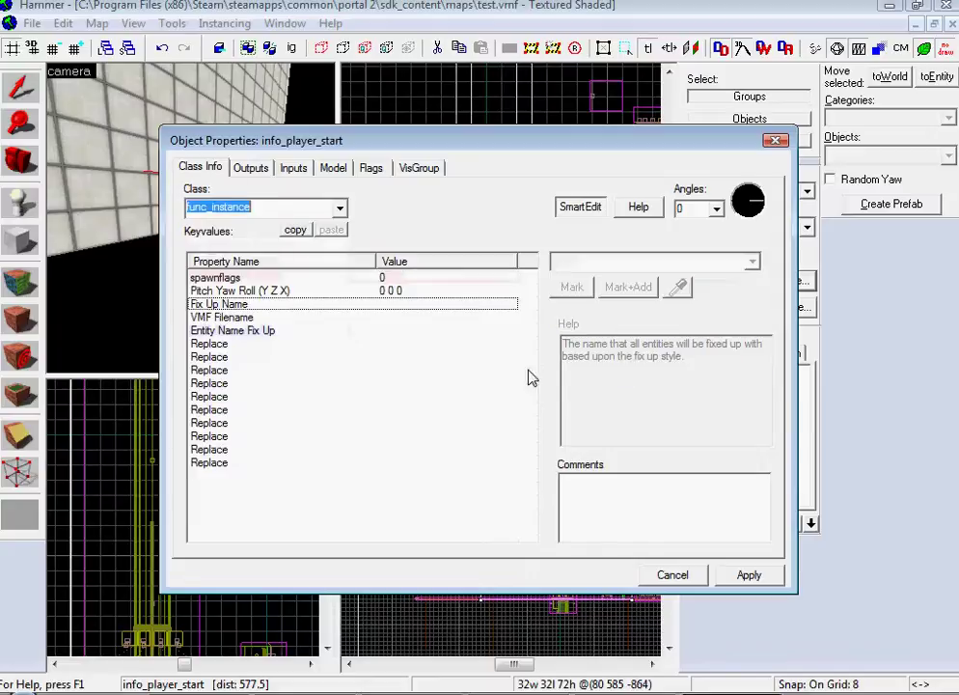
pyautogui.click(754, 578)
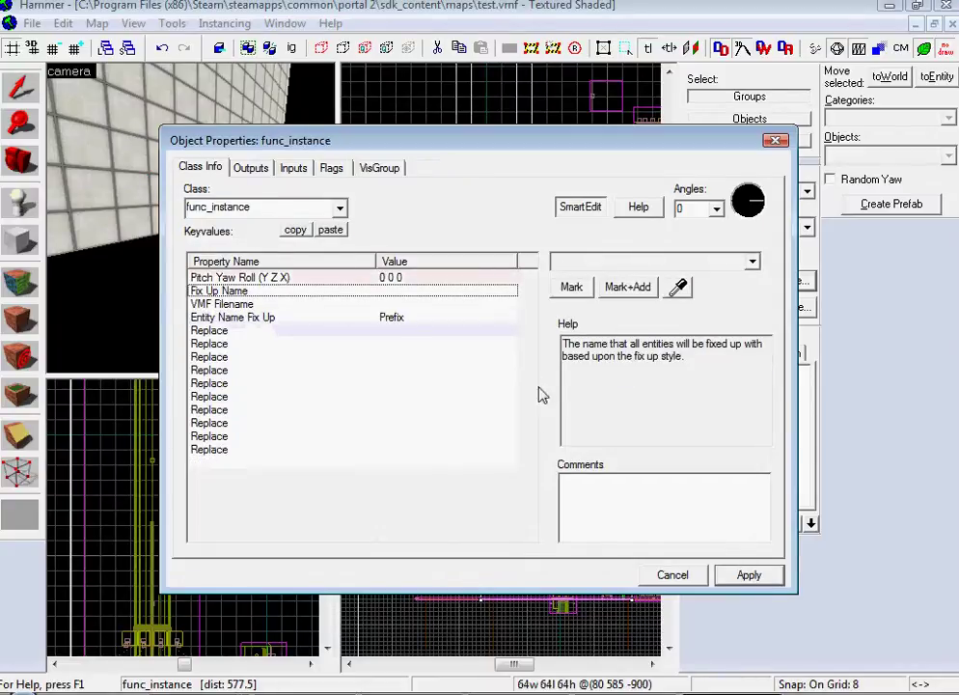
# Step: Set the new func_instance's VMF file to test_dome_entrance_lift_01.vmf from the underground instances folder and apply it
pyautogui.doubleClick(405, 305)
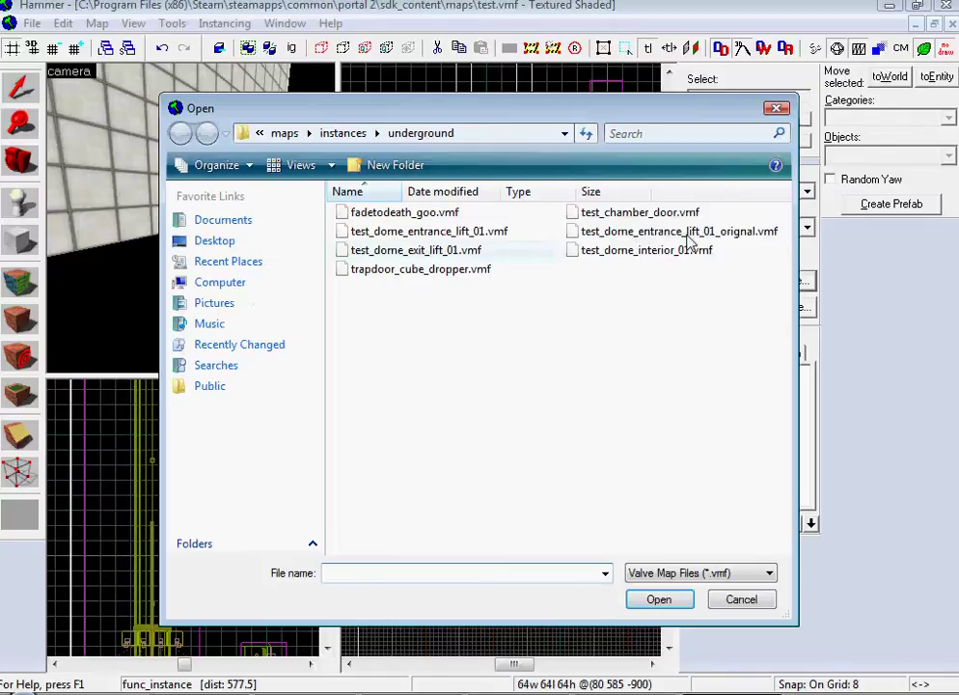
pyautogui.doubleClick(386, 236)
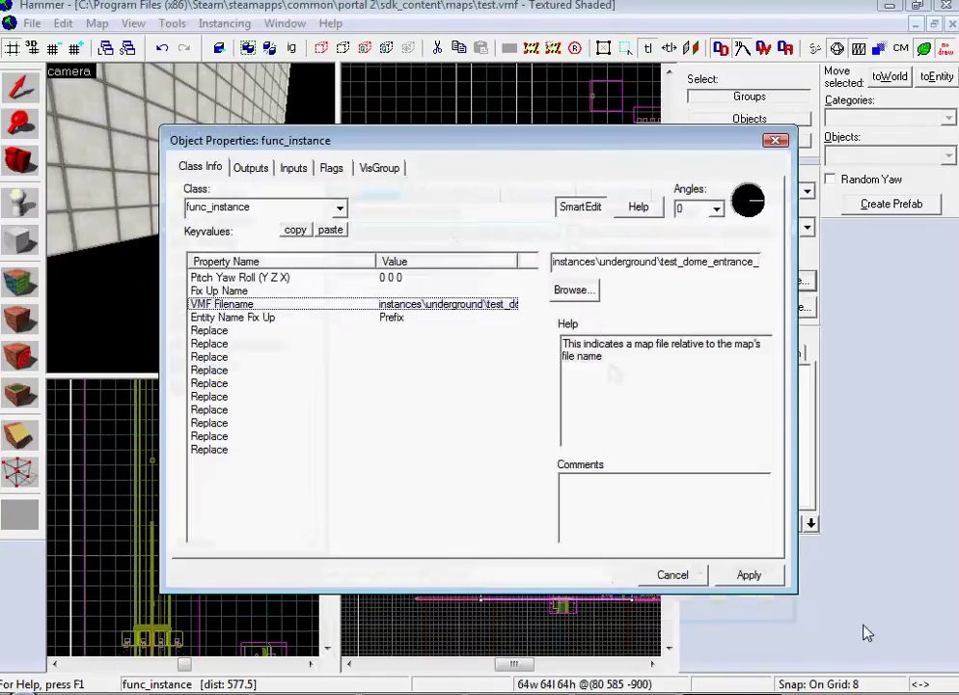
pyautogui.click(747, 575)
pyautogui.click(676, 575)
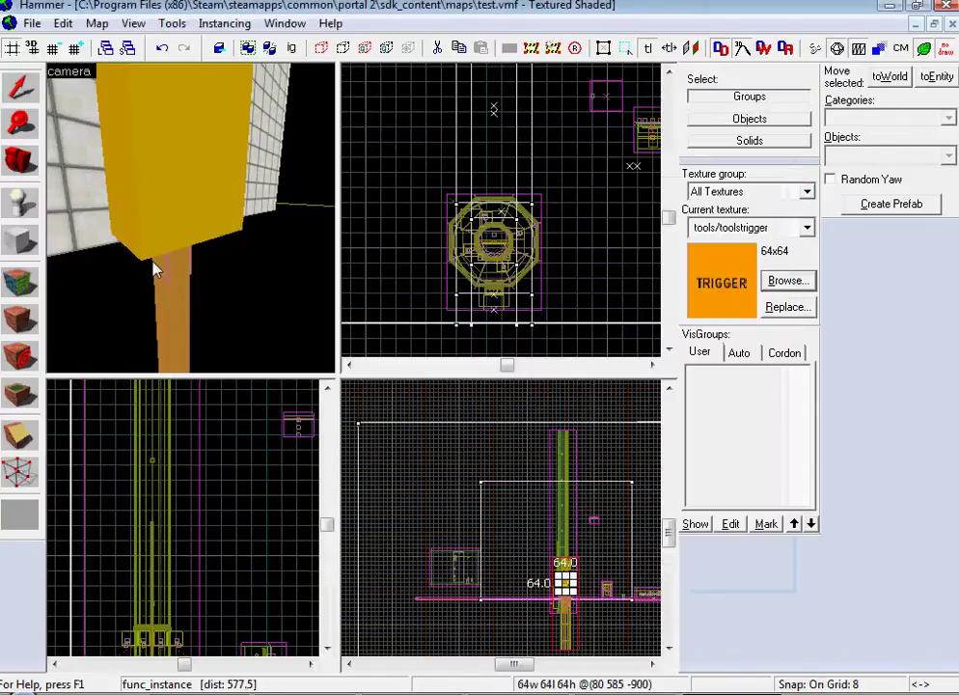
# Step: Move the entrance lift instance over the existing lift in the plan view, to about X 64, Y 788
pyautogui.press('Down')
pyautogui.press('Up')
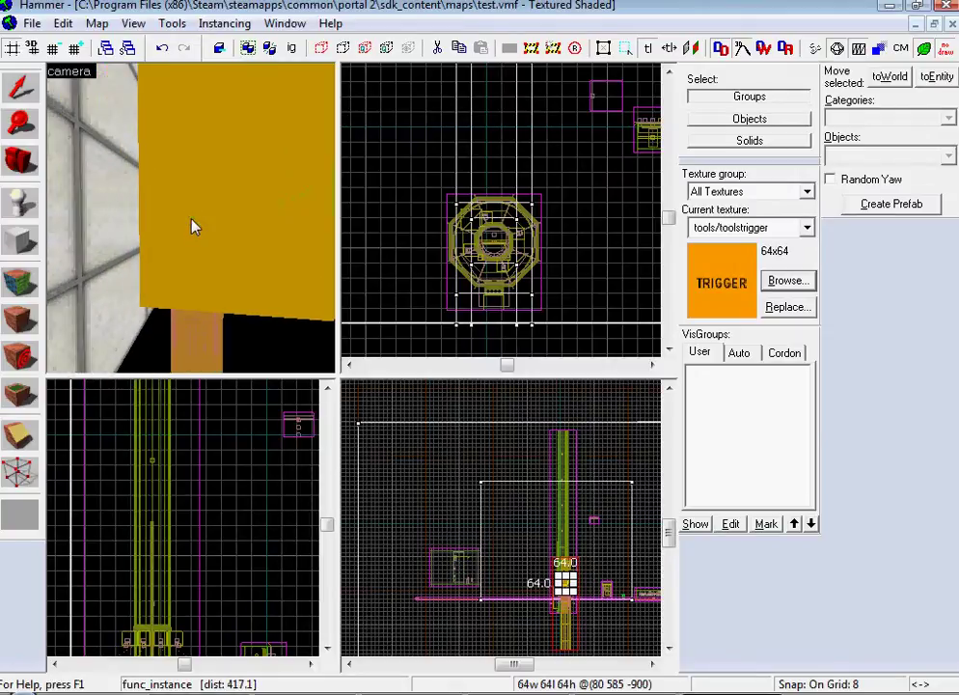
pyautogui.scroll(2, 566, 459)
pyautogui.scroll(-3, 537, 302)
pyautogui.scroll(4, 559, 250)
pyautogui.keyDown('shift'); pyautogui.moveTo(524, 286); pyautogui.dragTo(516, 205); pyautogui.keyUp('shift')
pyautogui.click(522, 278)
pyautogui.scroll(2, 522, 277)
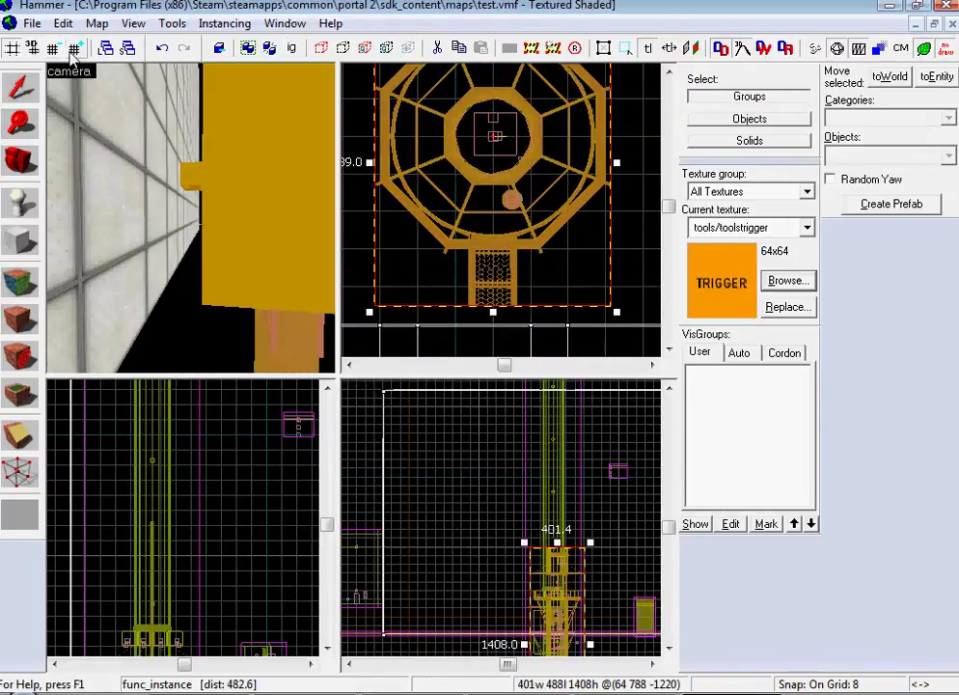
# Step: Shift the entrance lift instance on a finer grid until its walkway meets the room wall, at about Y 748
pyautogui.keyDown('shift'); pyautogui.moveTo(449, 160); pyautogui.dragTo(533, 205); pyautogui.keyUp('shift')
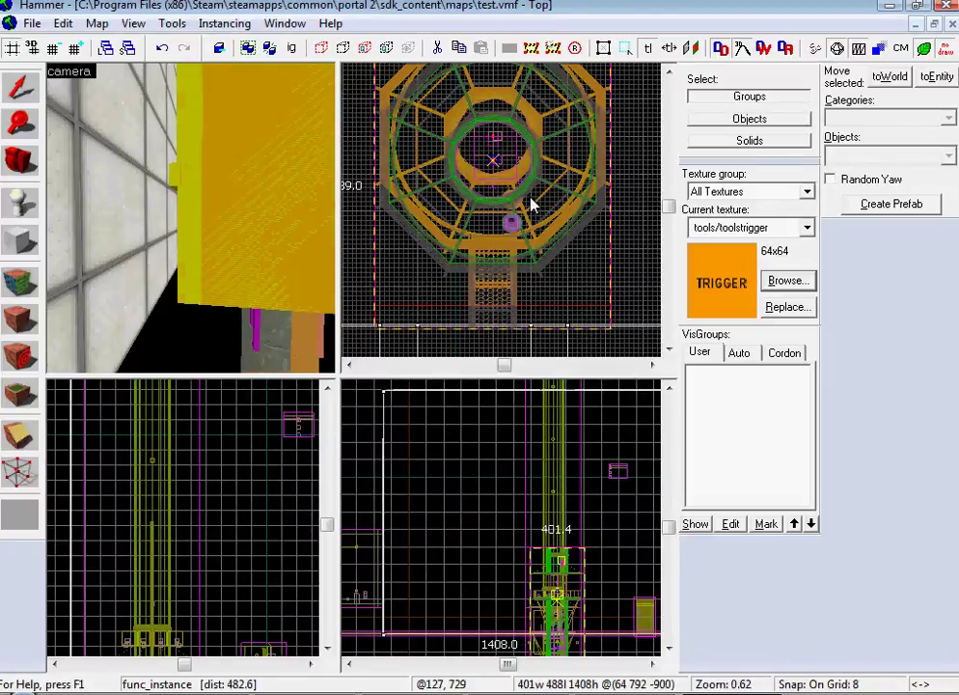
pyautogui.press('Escape')
pyautogui.press('Left')
pyautogui.press('Left')
pyautogui.press('Left')
pyautogui.press('Left')
pyautogui.press('Left')
pyautogui.press('Left')
pyautogui.press('Left')
pyautogui.press('Left')
pyautogui.scroll(3, 610, 656)
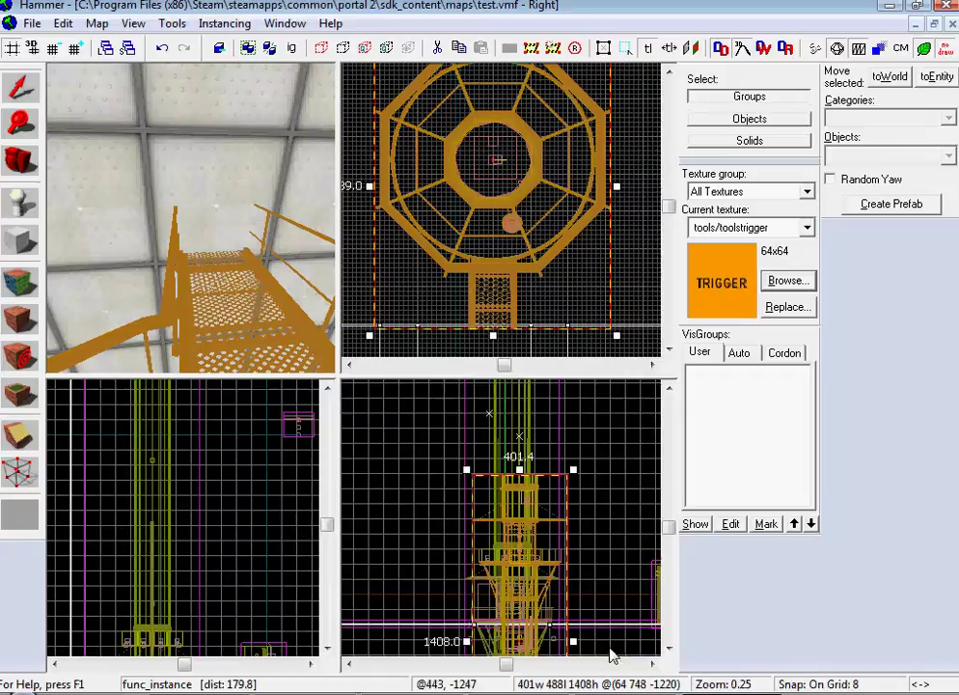
pyautogui.scroll(8, 451, 509)
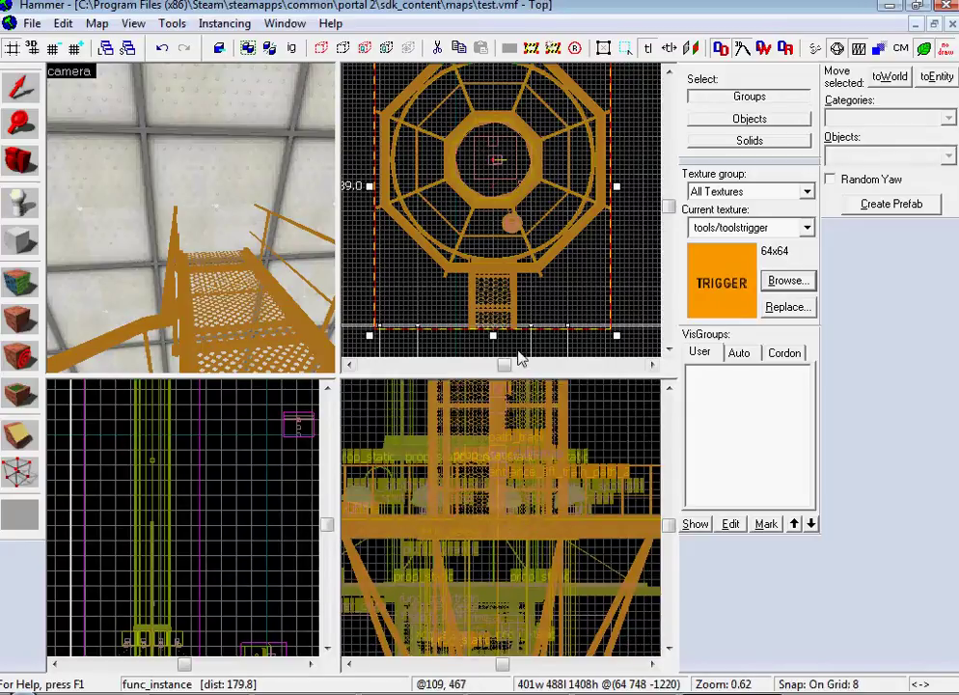
# Step: Create a block 128 wide, 32 long and 152 high through the wall at the walkway's end, using a traincar_interior texture
pyautogui.click(19, 240)
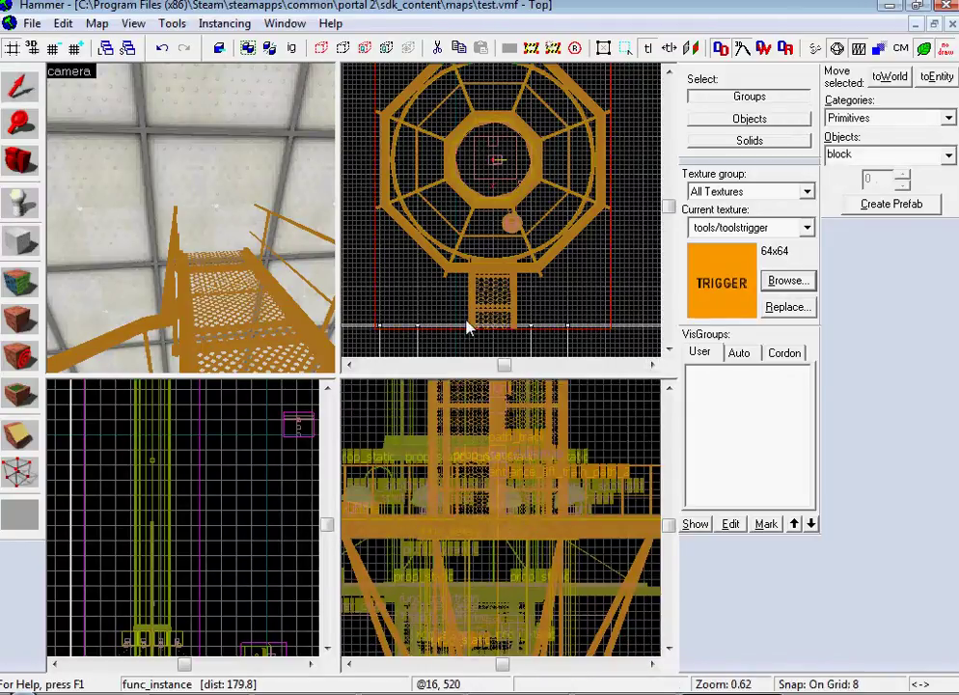
pyautogui.click(785, 281)
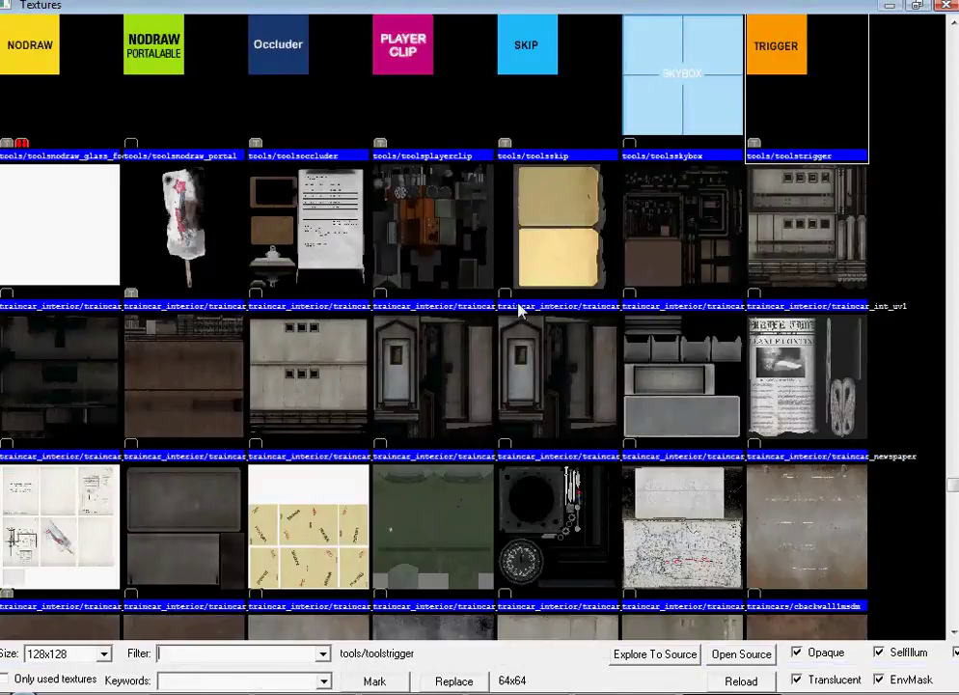
pyautogui.doubleClick(404, 241)
pyautogui.moveTo(472, 332); pyautogui.dragTo(501, 339)
pyautogui.scroll(-3, 520, 453)
pyautogui.scroll(-5, 521, 454)
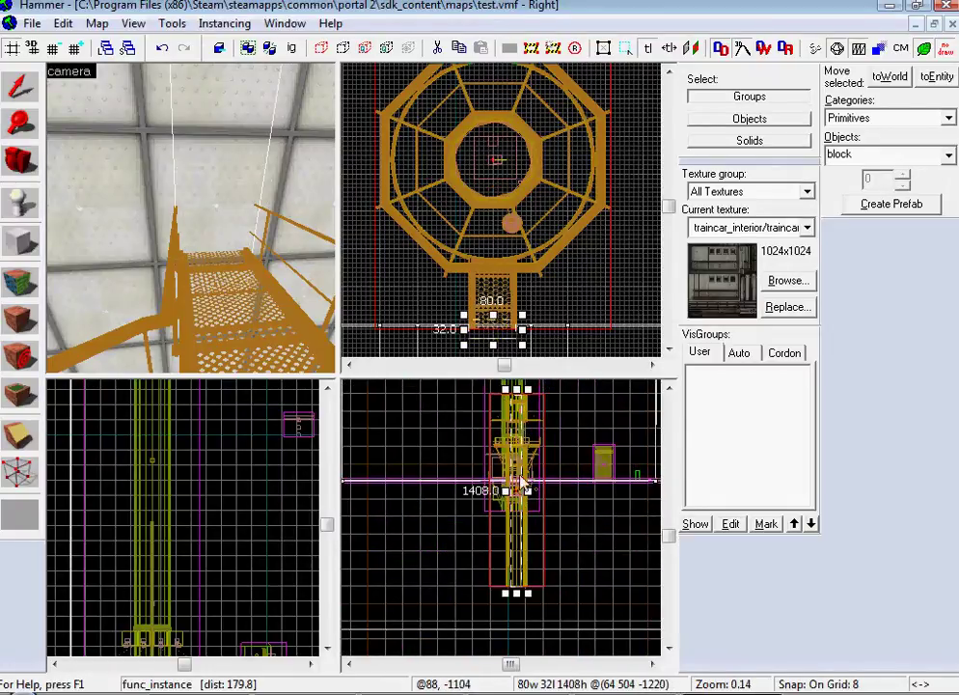
pyautogui.moveTo(529, 594); pyautogui.dragTo(530, 494)
pyautogui.moveTo(529, 388); pyautogui.dragTo(518, 454)
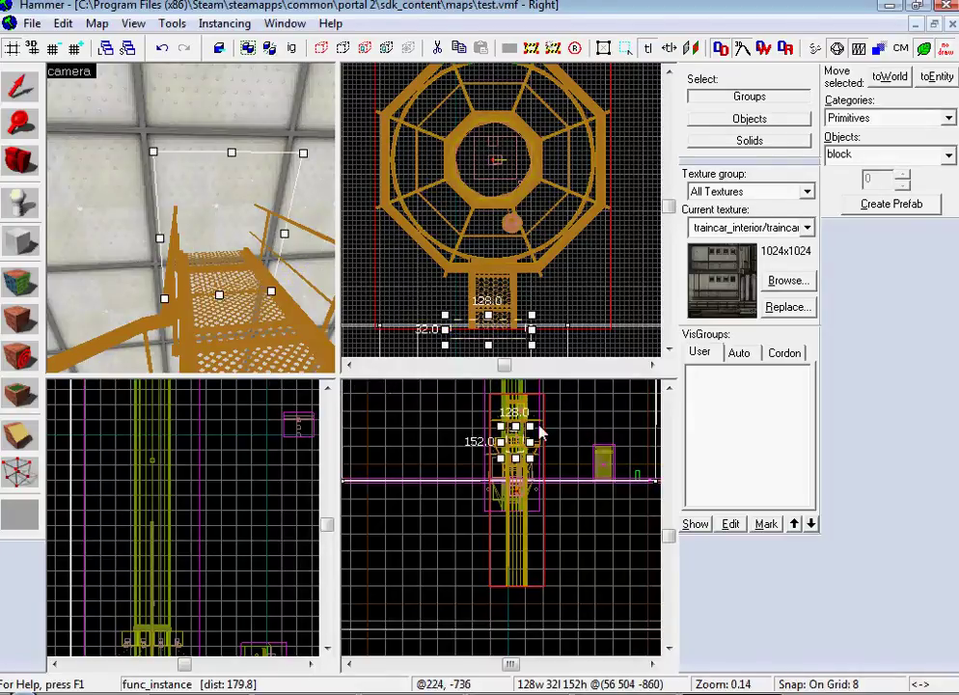
pyautogui.press('Return')
# Step: Carve the doorway out of the wall with the block, and delete the block
pyautogui.click(173, 27)
pyautogui.click(185, 48)
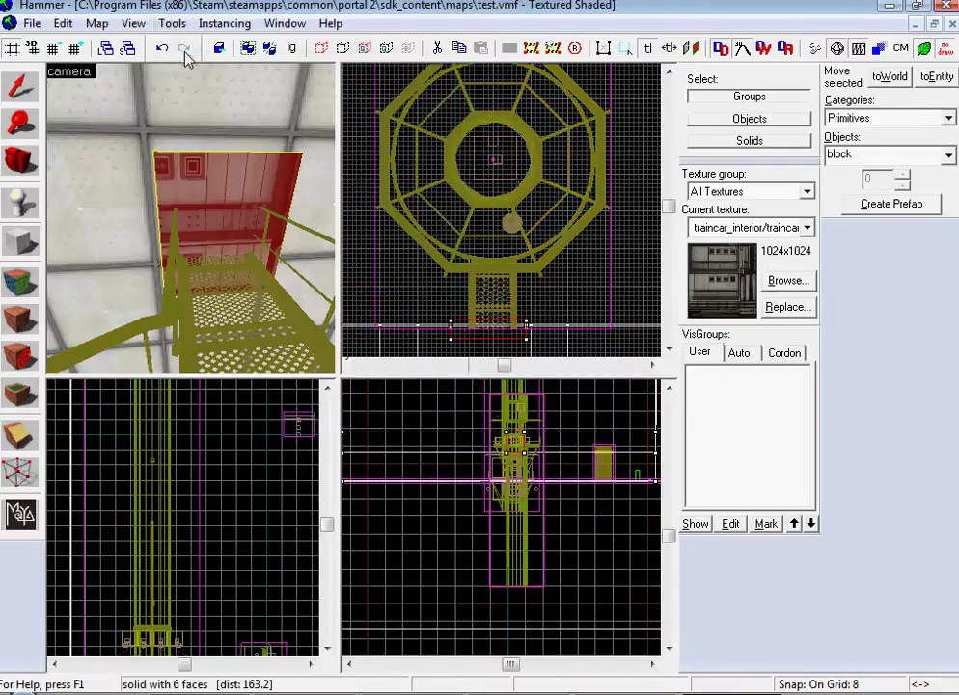
pyautogui.press('Delete')
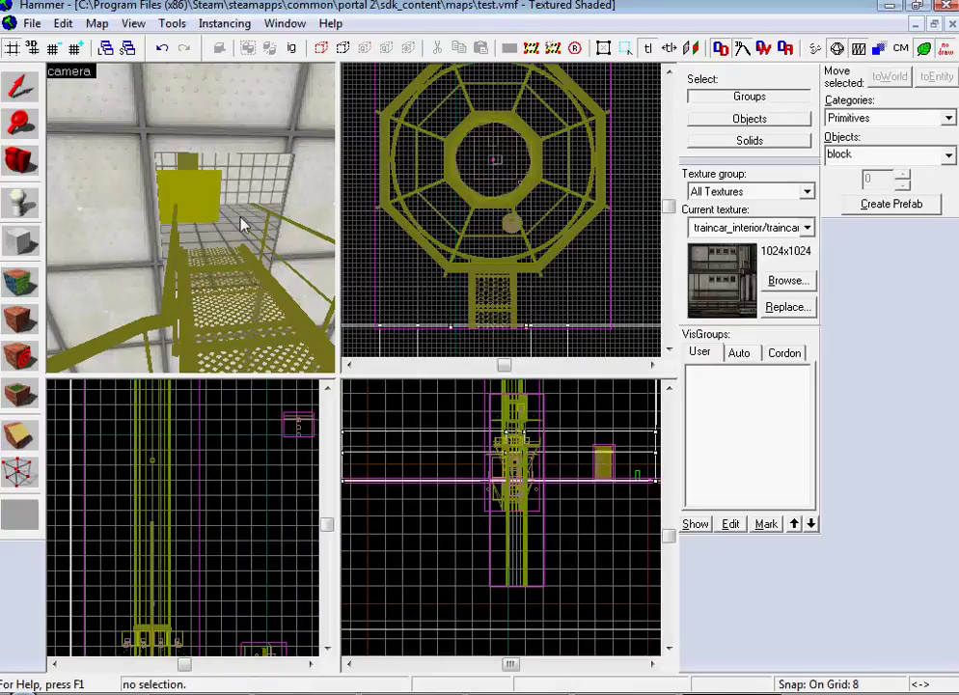
# Step: Place an info_player_start on the entrance lift and move it to the lift's centre at about X 64, Y 792
pyautogui.press('z')
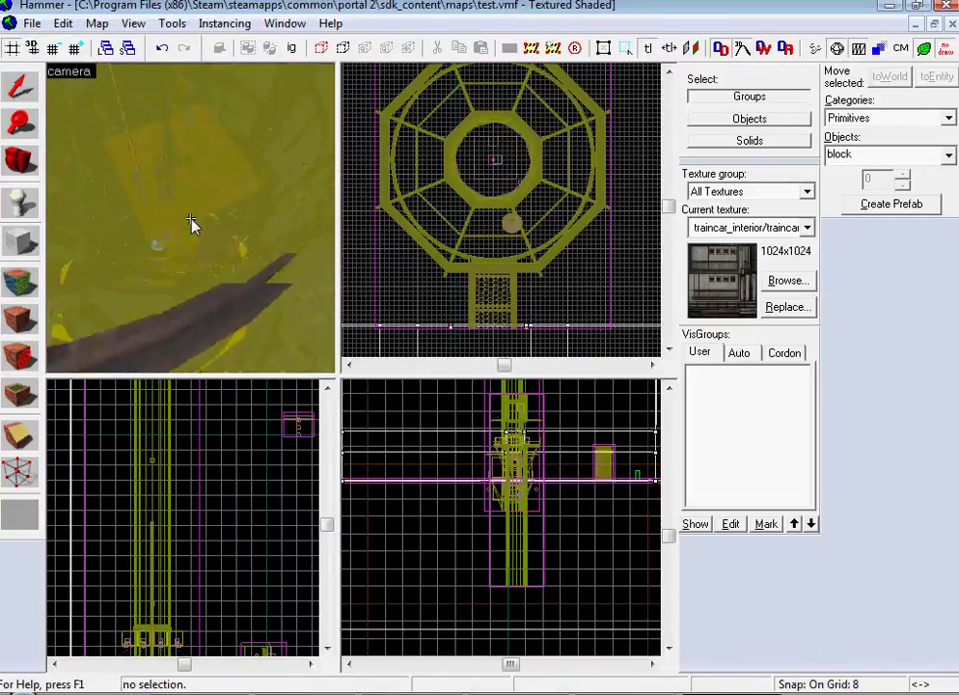
pyautogui.press('z')
pyautogui.click(21, 201)
pyautogui.click(135, 208)
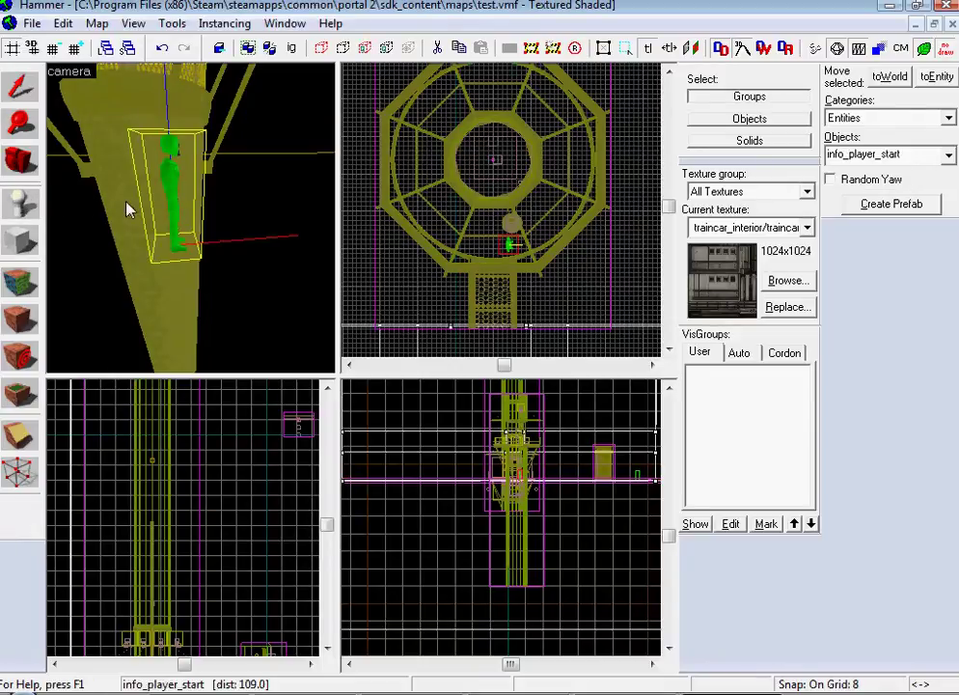
pyautogui.click(22, 87)
pyautogui.moveTo(521, 249); pyautogui.dragTo(504, 162)
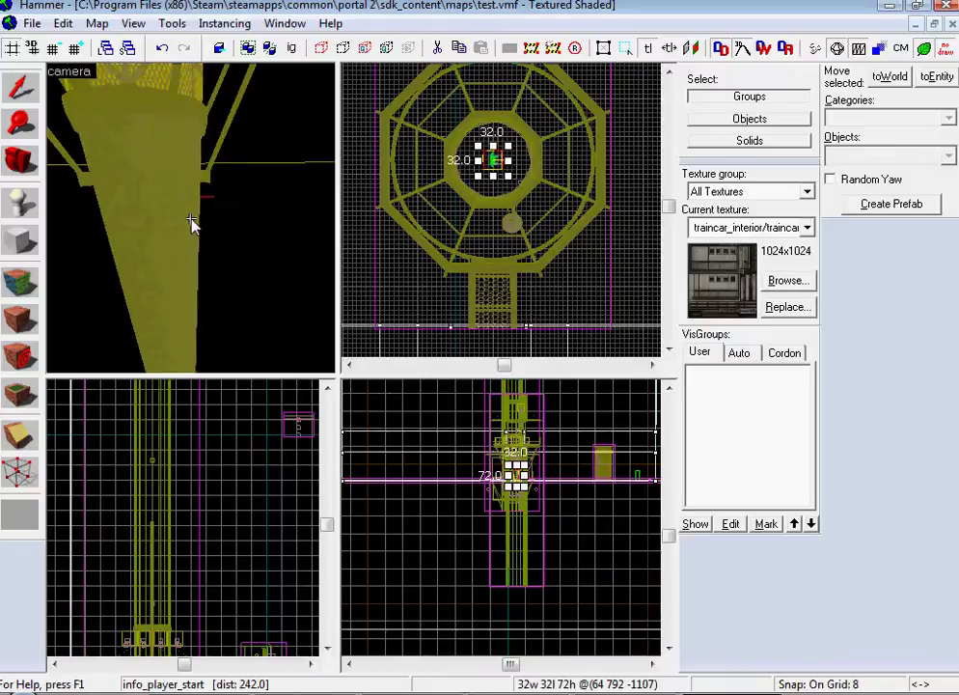
# Step: Lower the info_player_start inside the lift to about Z -1172, keeping it centred on the shaft
pyautogui.press('w')
pyautogui.press('s')
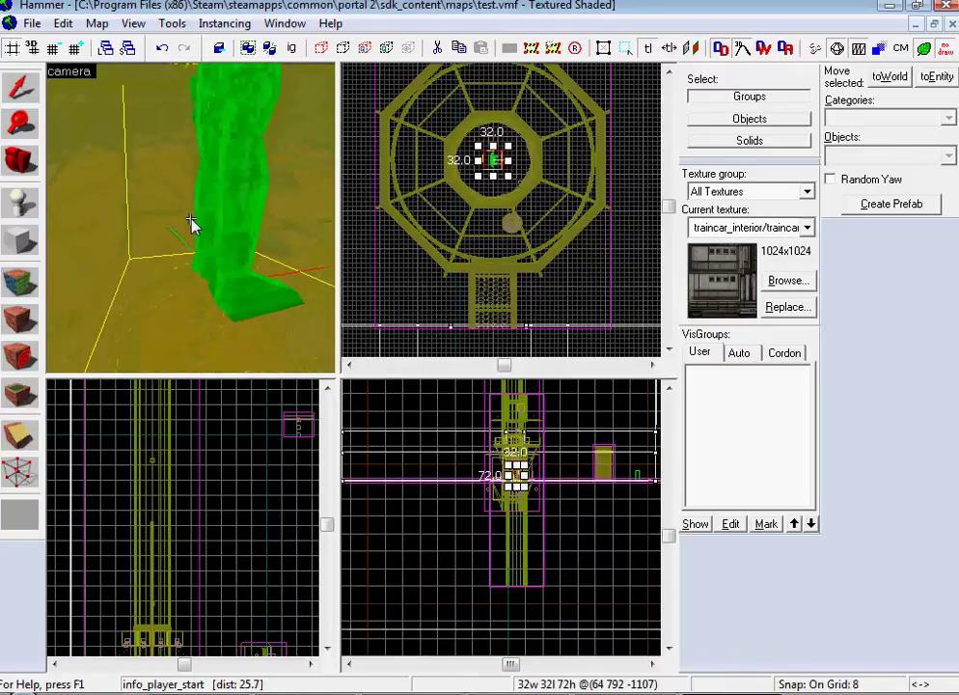
pyautogui.moveTo(518, 480); pyautogui.dragTo(520, 496)
pyautogui.press('w')
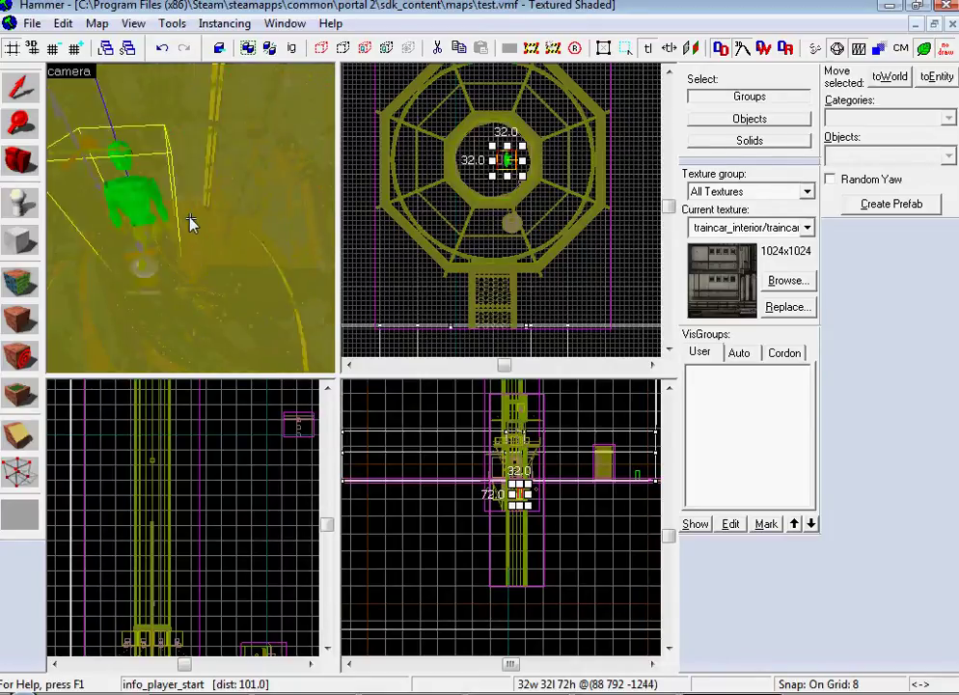
pyautogui.press('z')
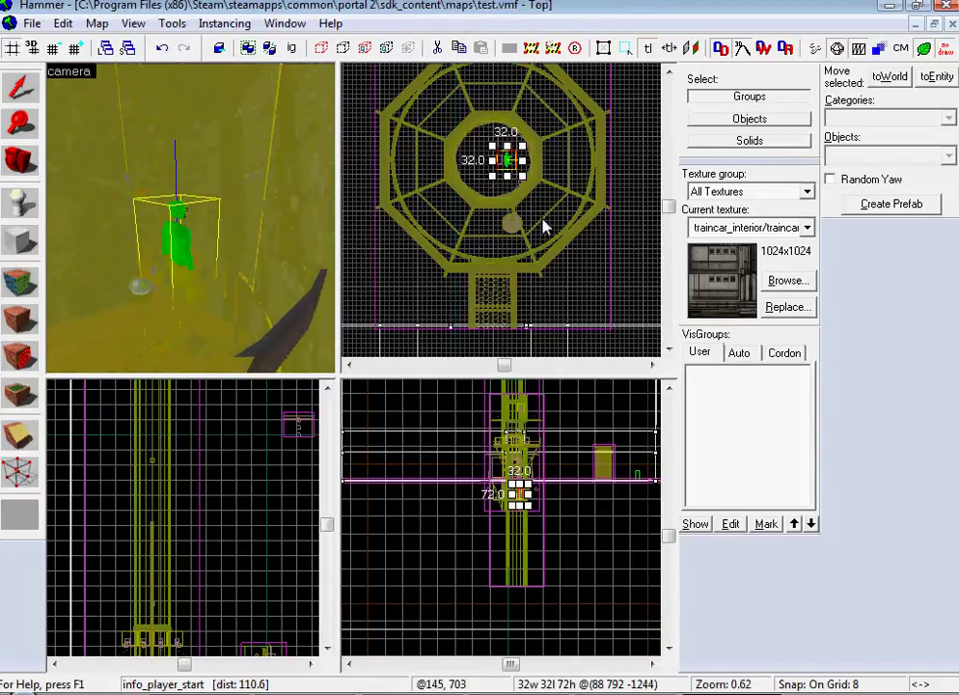
pyautogui.scroll(10, 530, 469)
pyautogui.moveTo(500, 555); pyautogui.dragTo(481, 474)
# Step: Place another entity on the room wall at about X 836, Y 585 and set its class to func_instance
pyautogui.press('z')
pyautogui.press('z')
pyautogui.press('z')
pyautogui.press('w')
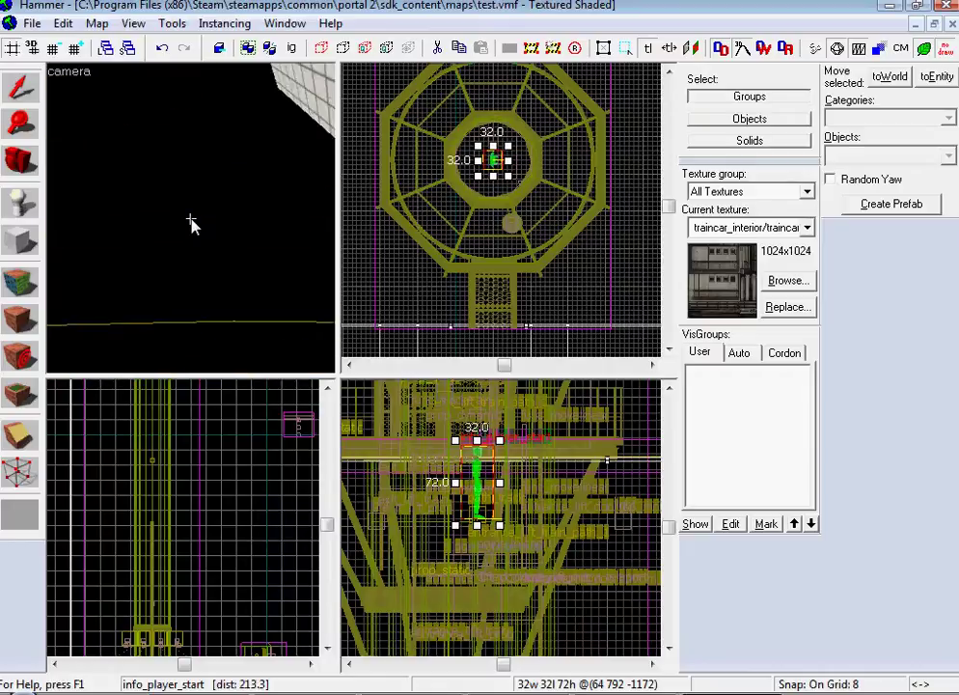
pyautogui.press('s')
pyautogui.press('z')
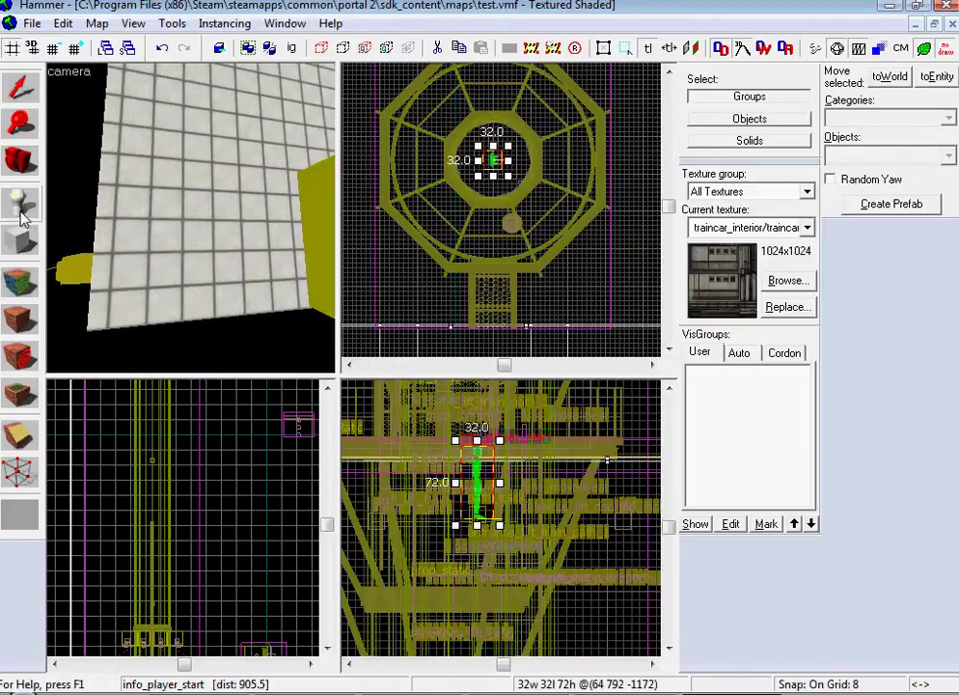
pyautogui.click(21, 212)
pyautogui.click(165, 214)
pyautogui.click(15, 92)
pyautogui.doubleClick(170, 207)
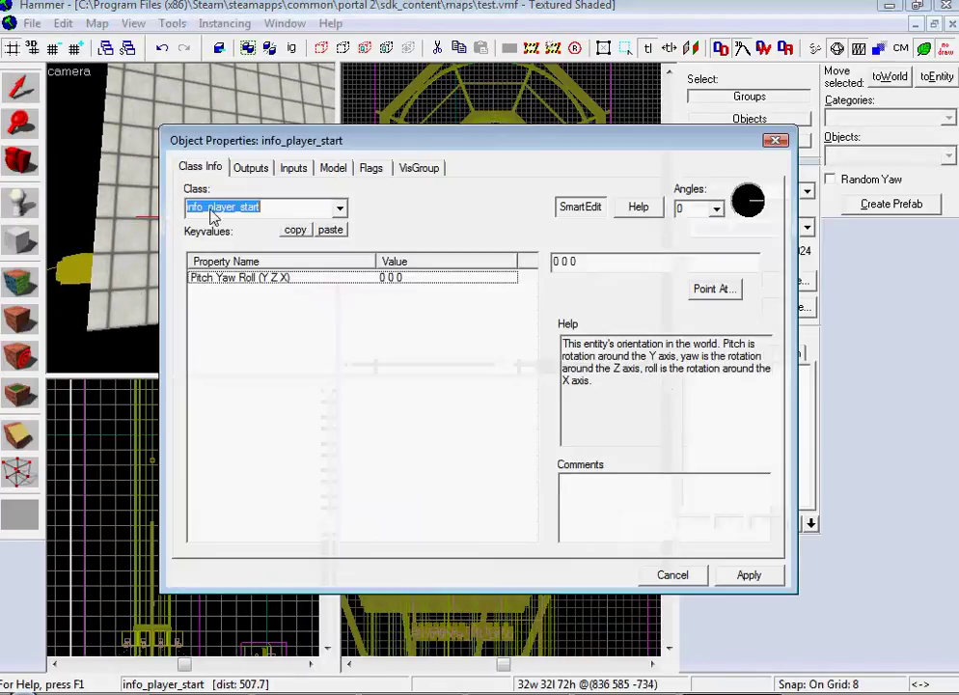
pyautogui.write('func')
pyautogui.click(271, 229)
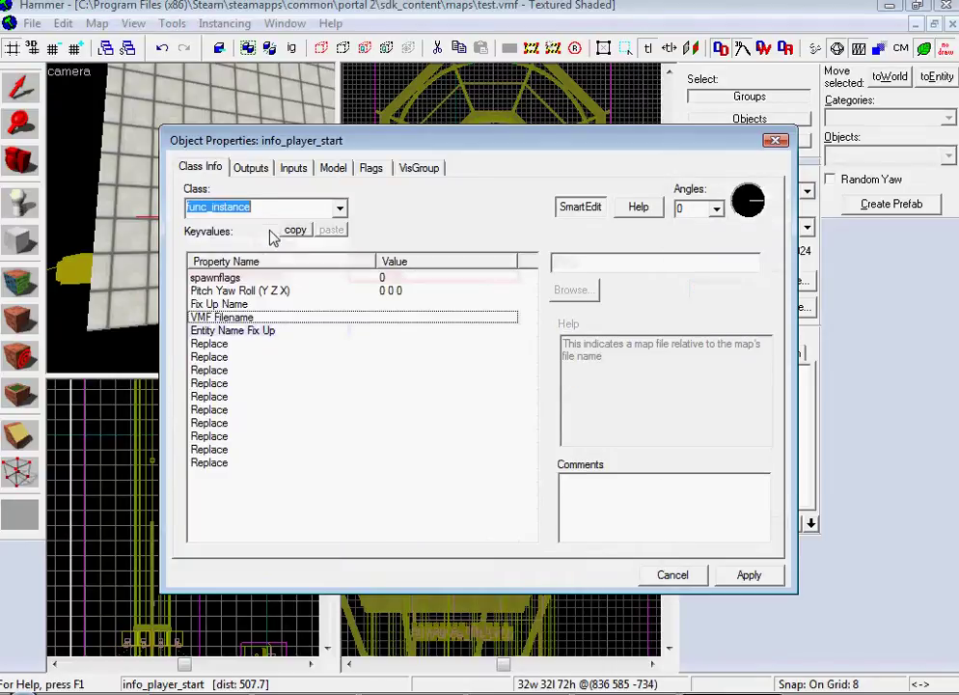
pyautogui.click(749, 575)
# Step: Set the new func_instance's VMF file to arrival_departure_transition_ents.vmf from the transitions instances folder and apply it
pyautogui.doubleClick(398, 305)
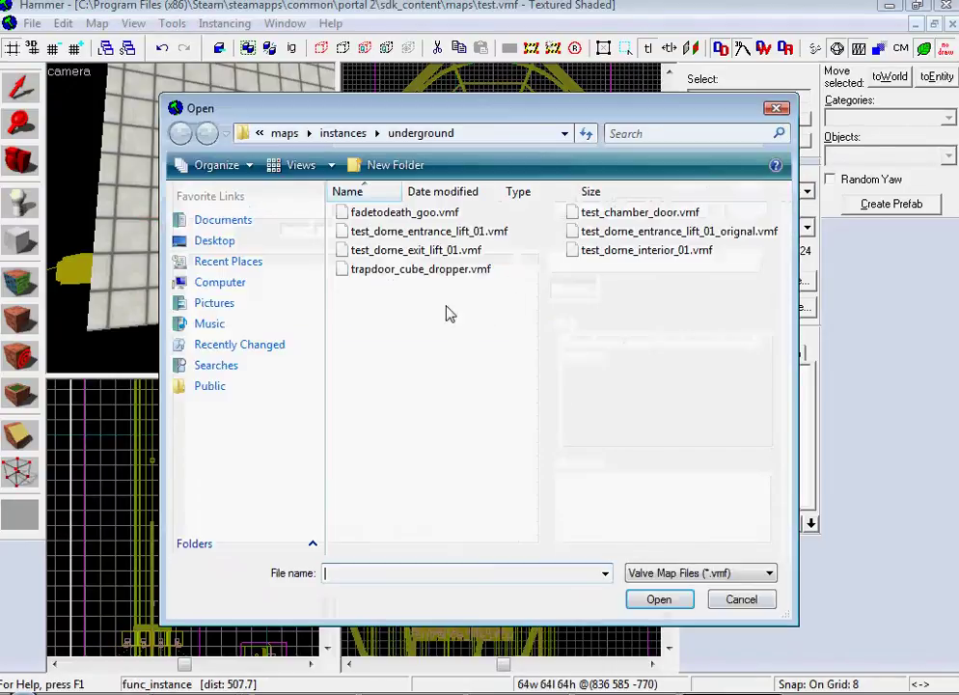
pyautogui.click(343, 135)
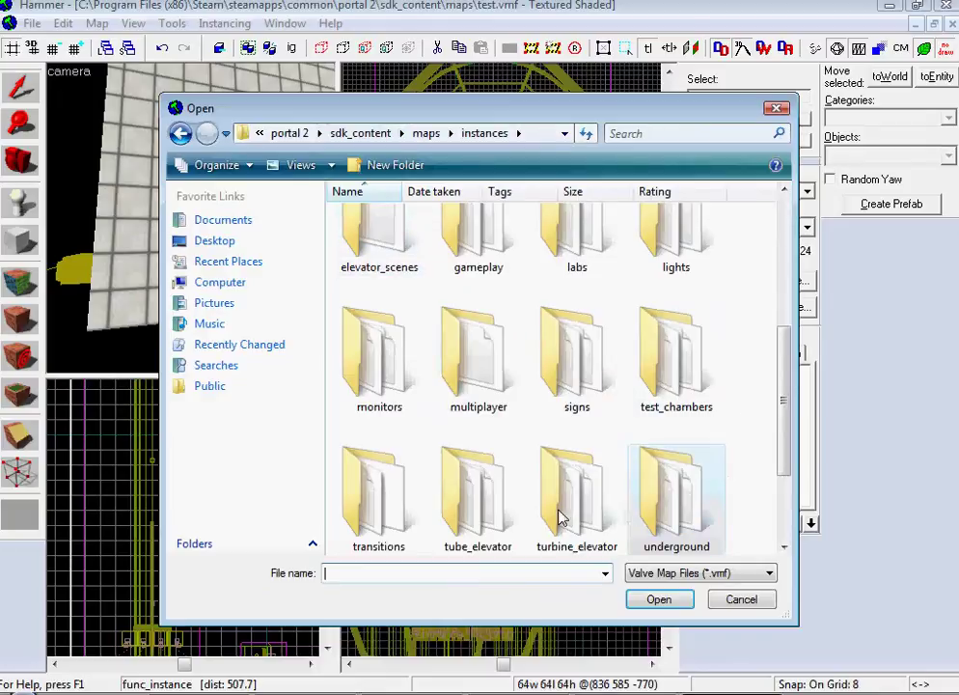
pyautogui.doubleClick(384, 518)
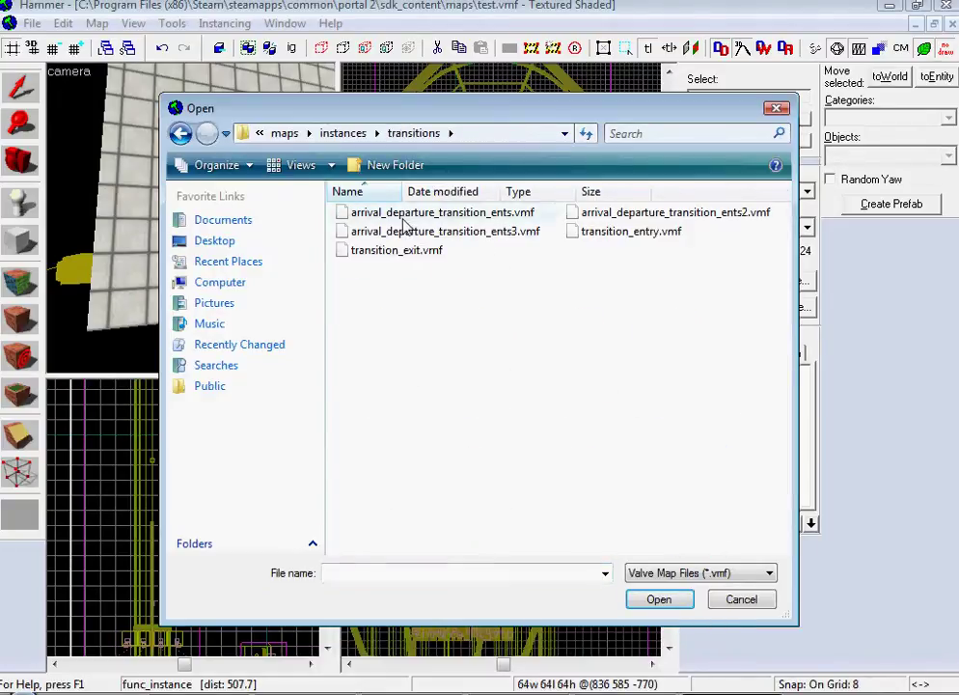
pyautogui.doubleClick(479, 214)
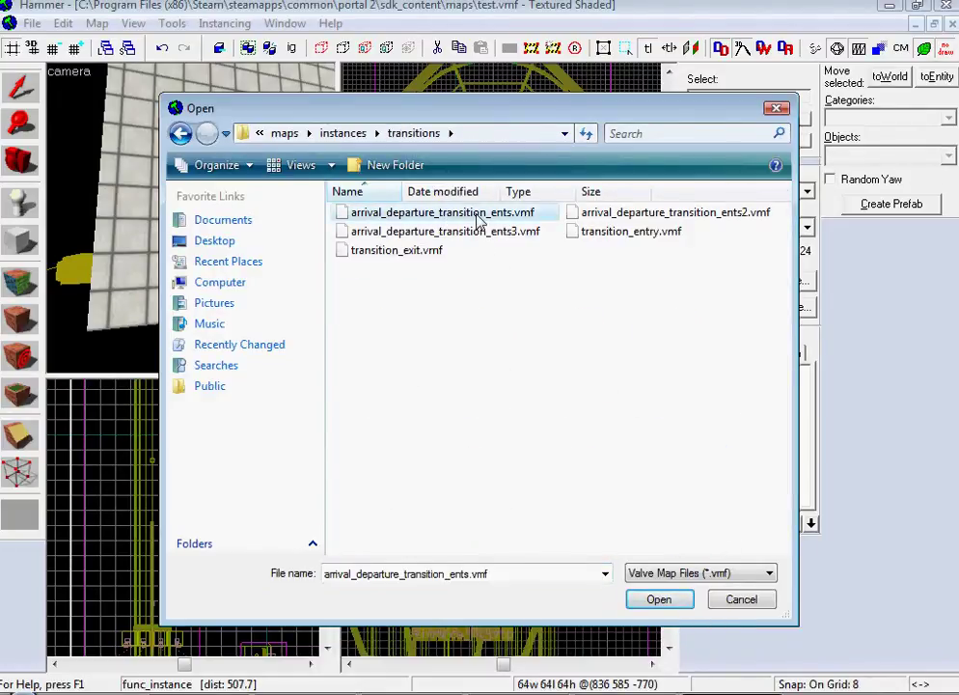
pyautogui.click(747, 579)
# Step: Move the transition entities instance outside the room to about X 1632, Z -936
pyautogui.press('z')
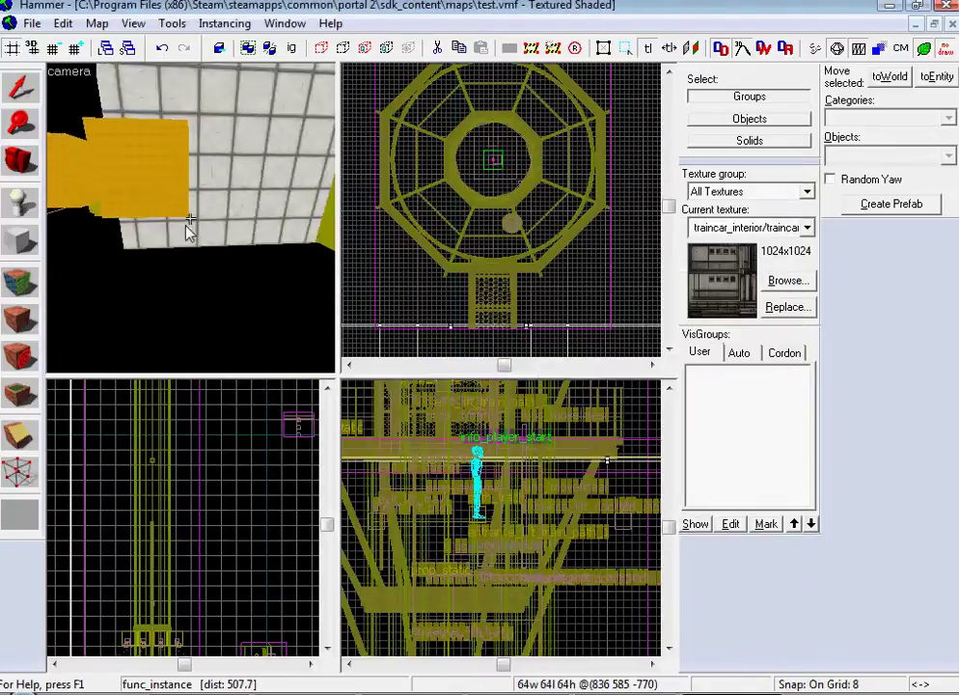
pyautogui.press('s')
pyautogui.press('z')
pyautogui.scroll(-12, 420, 442)
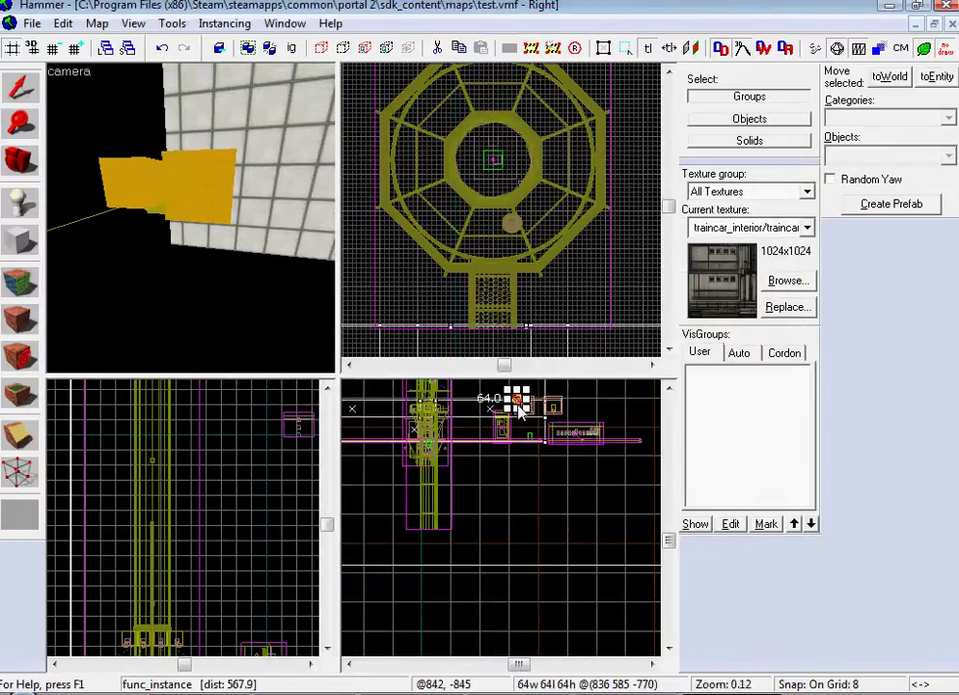
pyautogui.moveTo(515, 401); pyautogui.dragTo(586, 412)
pyautogui.press('z')
pyautogui.press('w')
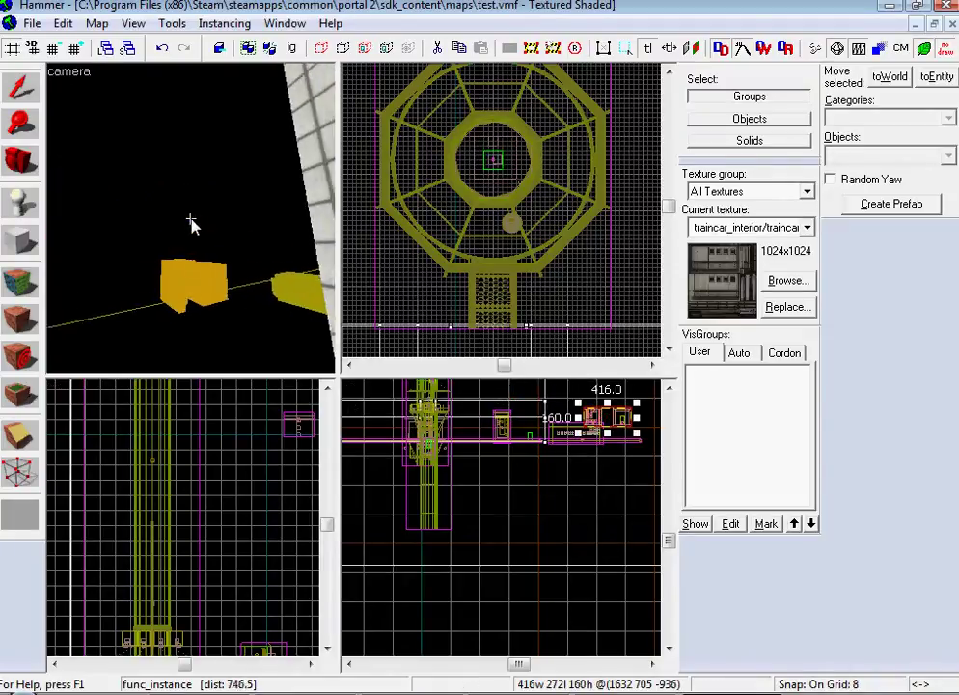
pyautogui.press('w')
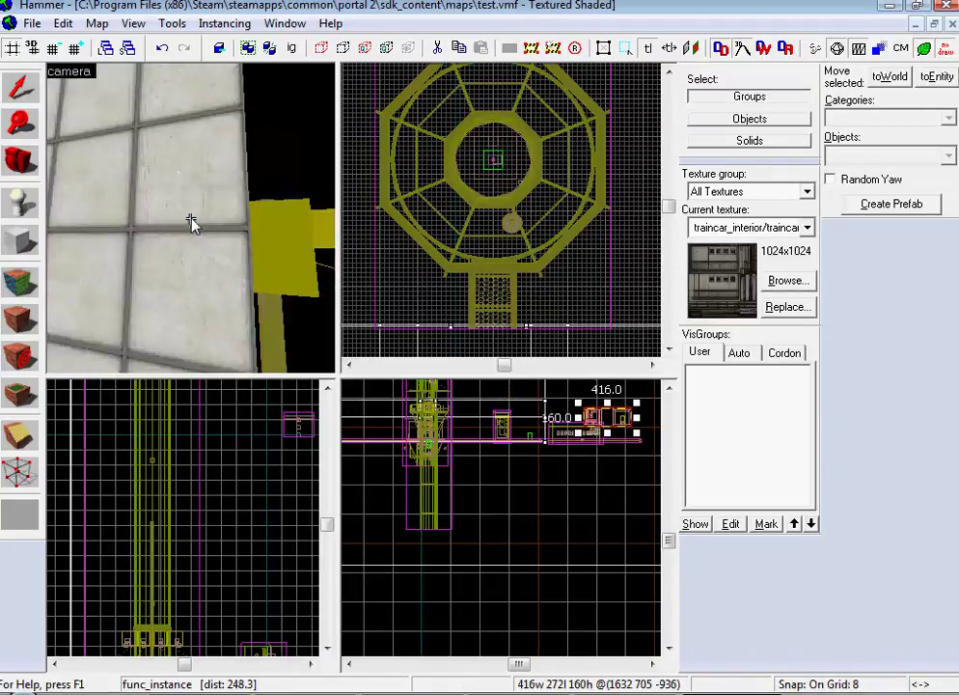
# Step: Examine the test room's interior and the placed lift and doorway instances in the 3D view
pyautogui.press('s')
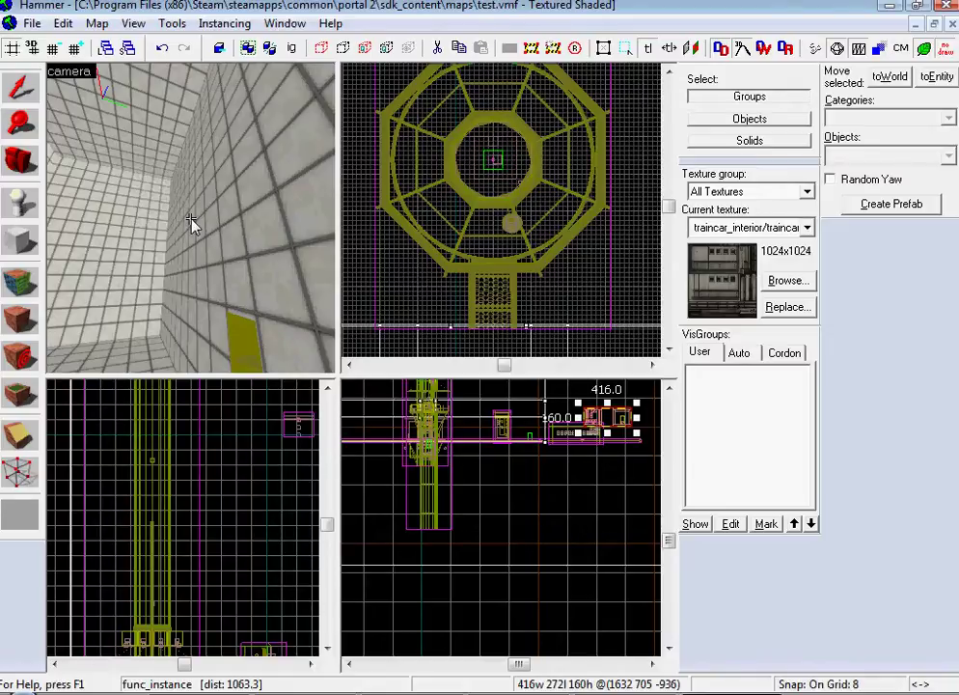
pyautogui.press('w')
pyautogui.press('s')
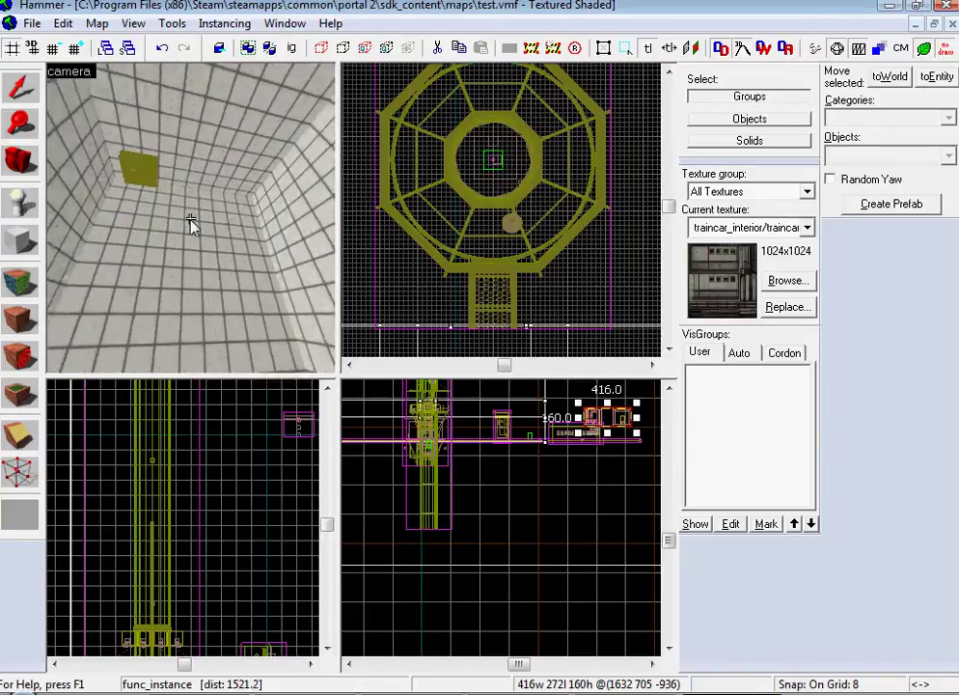
pyautogui.press('w')
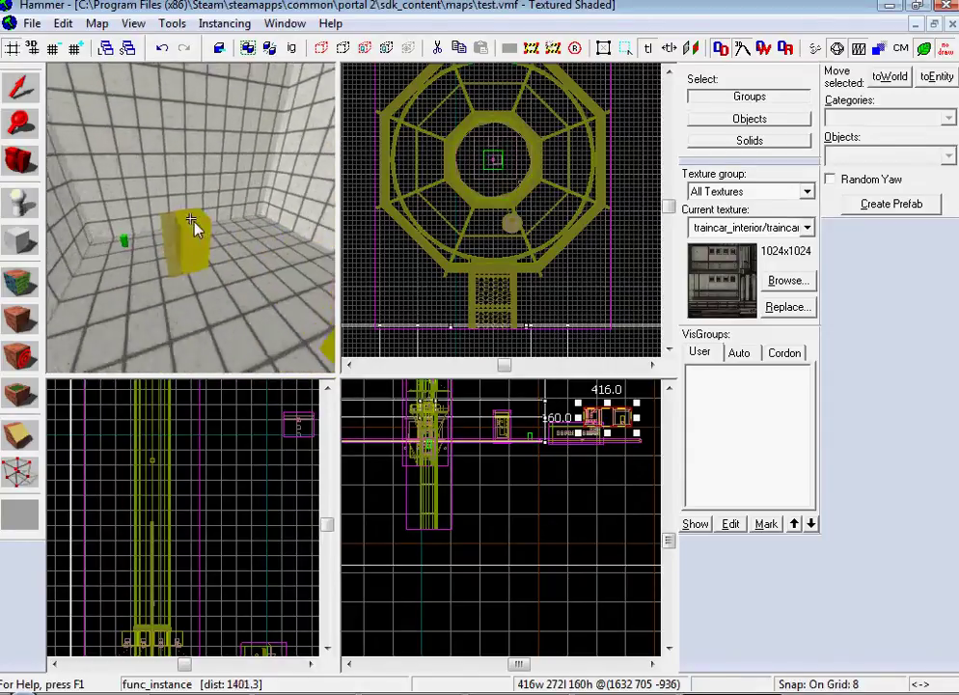
pyautogui.press('s')
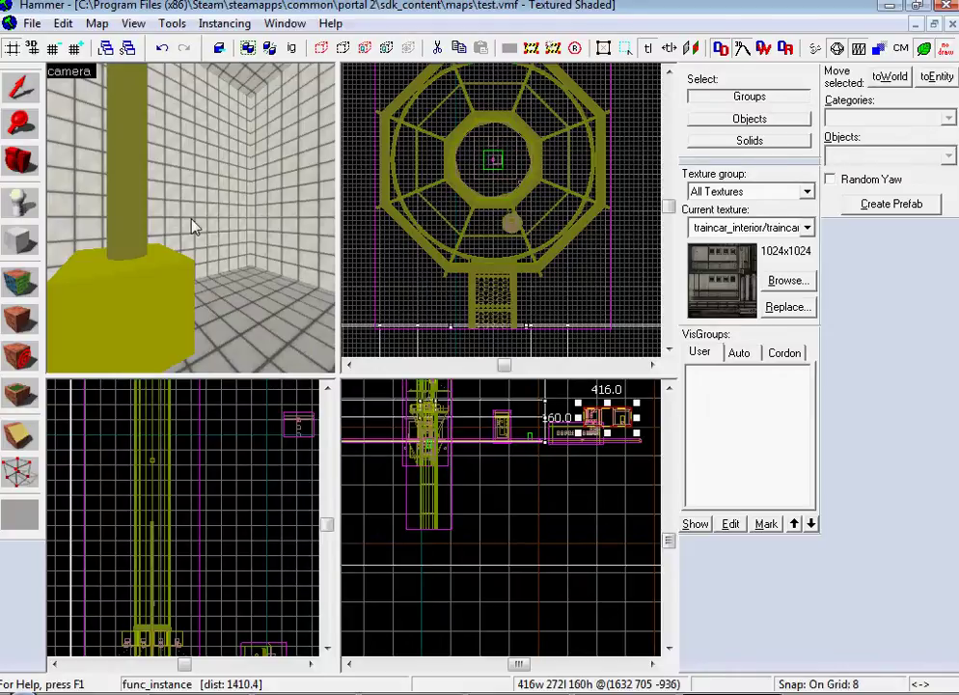
pyautogui.press('w')
pyautogui.press('z')
# Step: Try placing another entity on the room floor and changing its class from info_player_start to func_instance
pyautogui.click(20, 202)
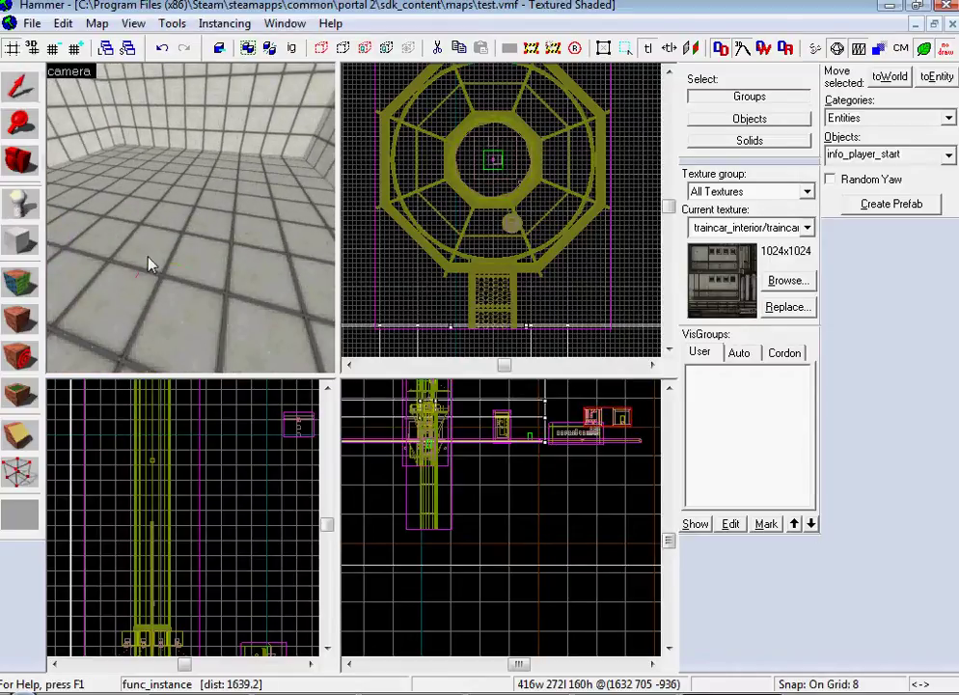
pyautogui.click(147, 257)
pyautogui.click(19, 88)
pyautogui.doubleClick(147, 245)
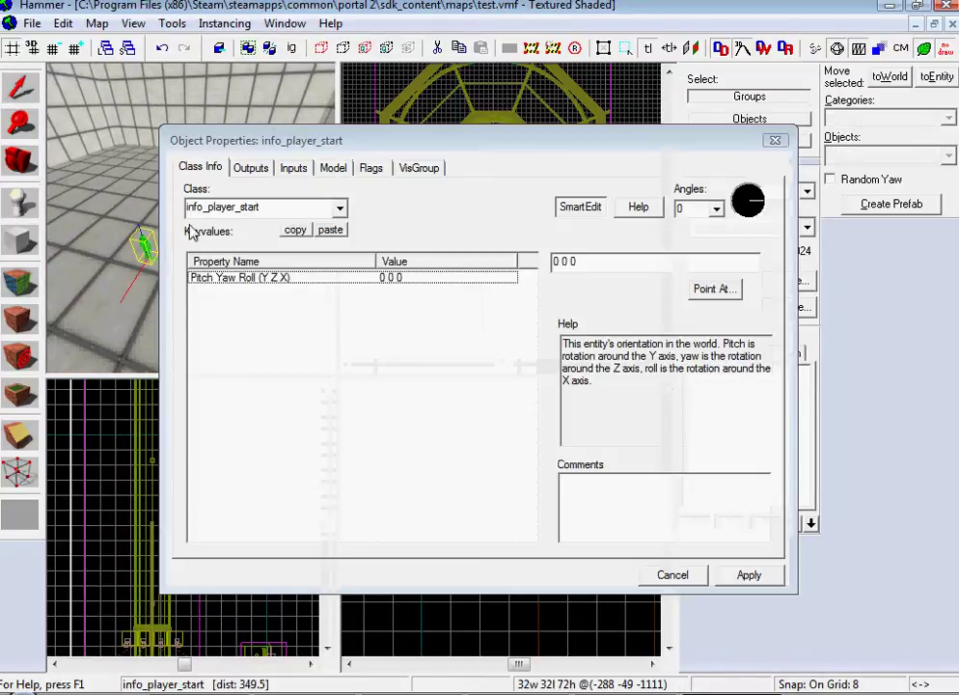
pyautogui.doubleClick(274, 207)
pyautogui.write('fun')
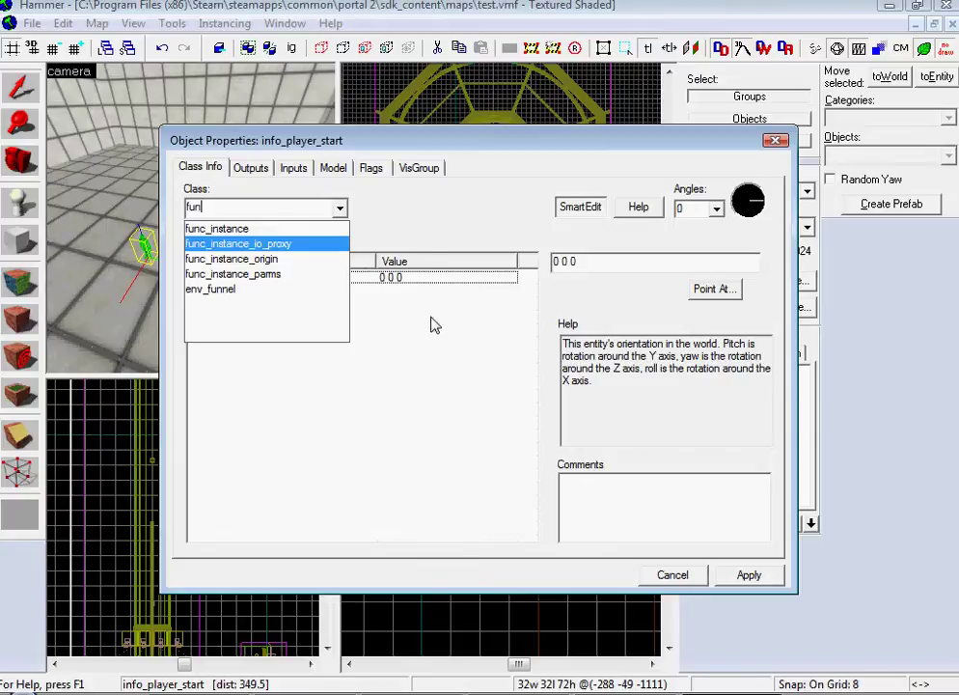
pyautogui.press('Return')
pyautogui.click(672, 575)
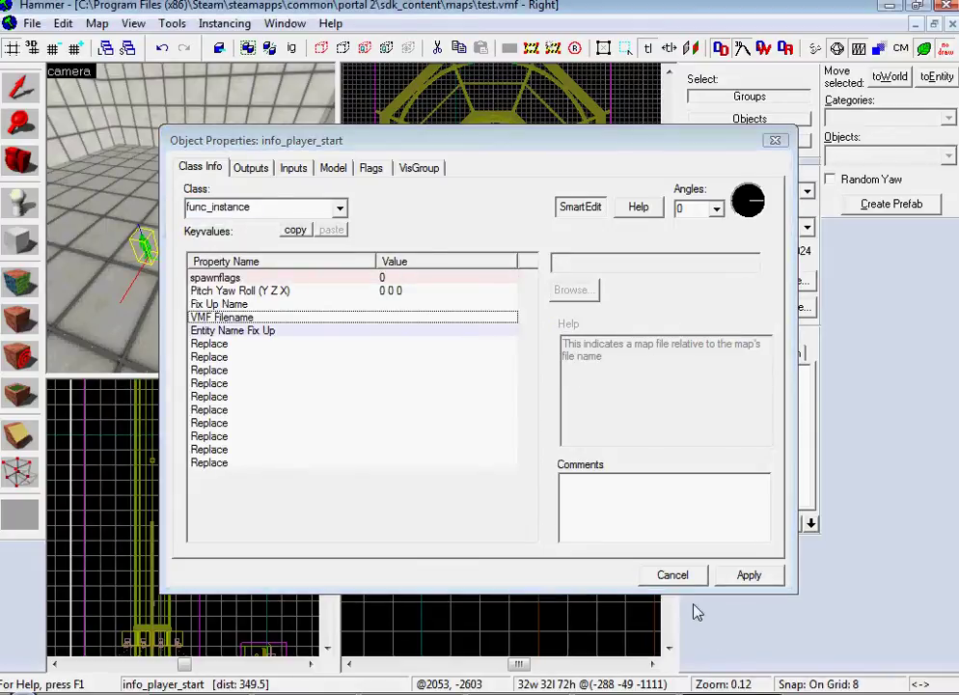
pyautogui.click(360, 400)
# Step: Compile the map with BSP, VIS and RAD on Normal and the game set to run after compiling
pyautogui.press('Left')
pyautogui.press('Left')
pyautogui.press('Left')
pyautogui.press('Left')
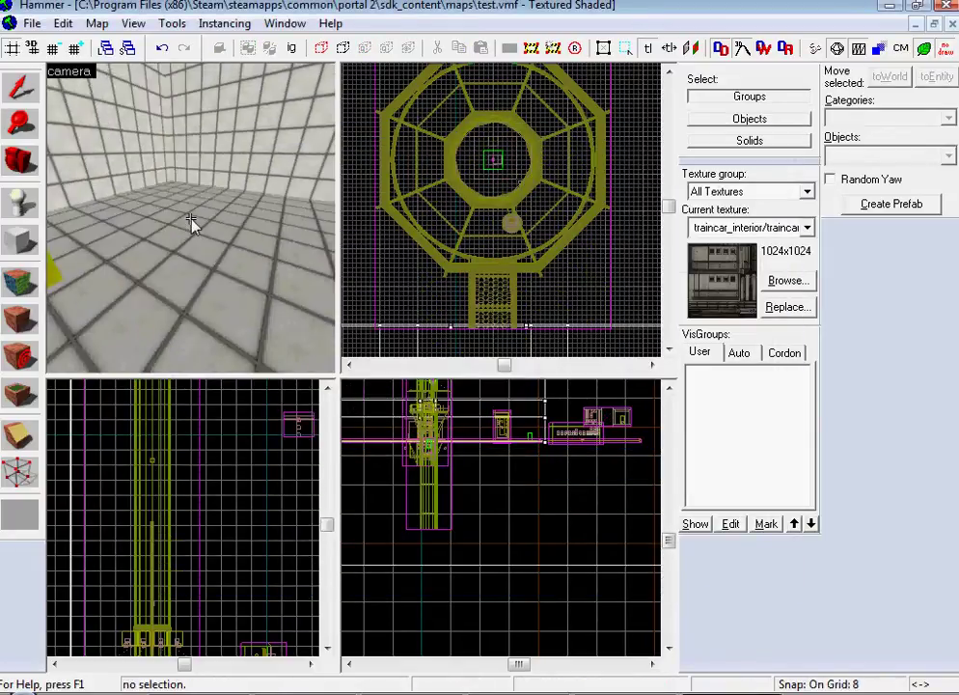
pyautogui.press('F9')
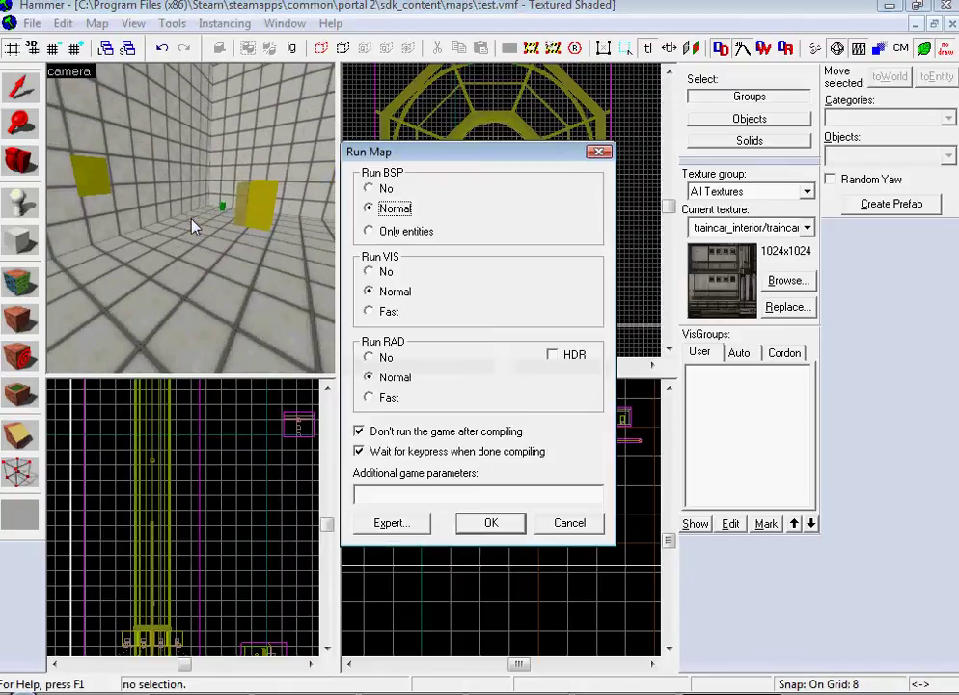
pyautogui.click(426, 436)
pyautogui.click(491, 523)
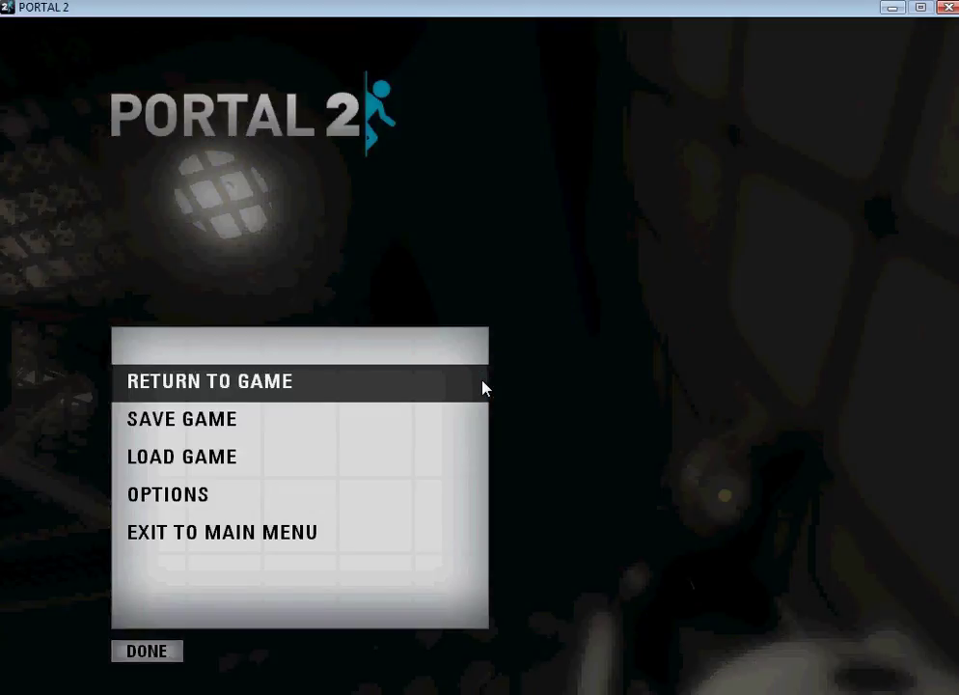
# Step: Switch from the Portal 2 game to the map compile console window
pyautogui.hotkey('alt', 'Tab')
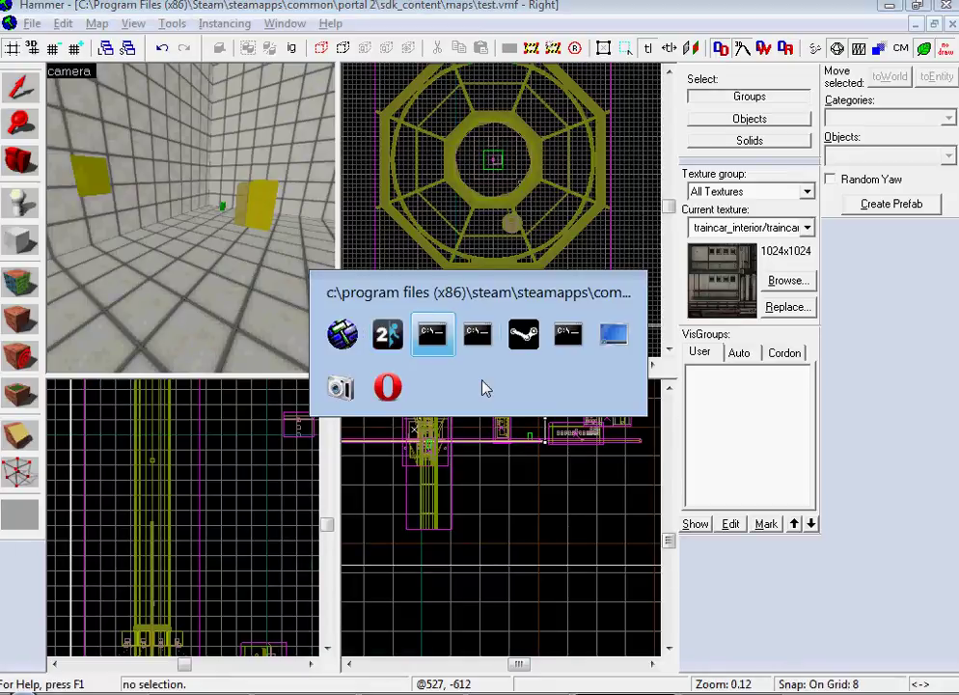